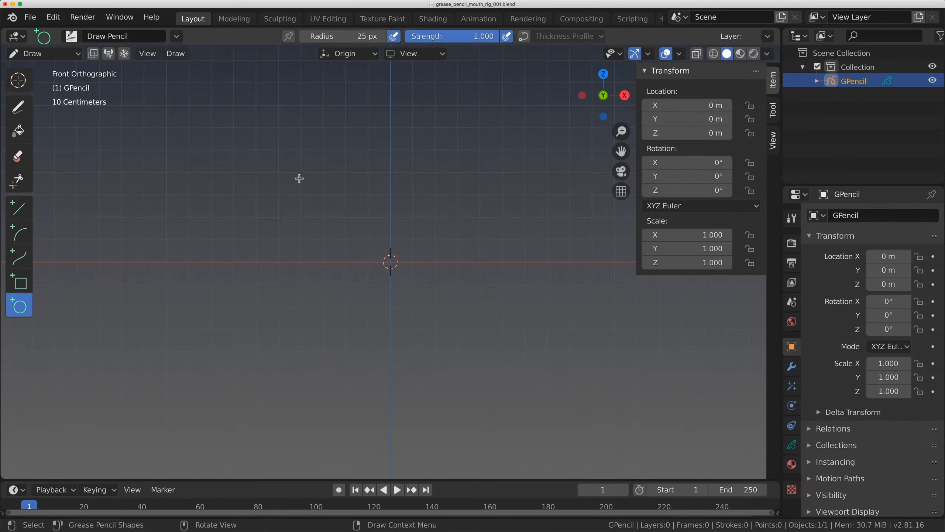
# - Draw a perfect circle around the world origin with the Circle tool
pyautogui.moveTo(298, 170)
pyautogui.keyDown('shift'); pyautogui.mouseDown()
pyautogui.moveTo(476, 323)
pyautogui.moveTo(510, 334)
pyautogui.moveTo(487, 312)
pyautogui.moveTo(530, 330)
pyautogui.moveTo(522, 322)
pyautogui.mouseUp(); pyautogui.keyUp('shift')
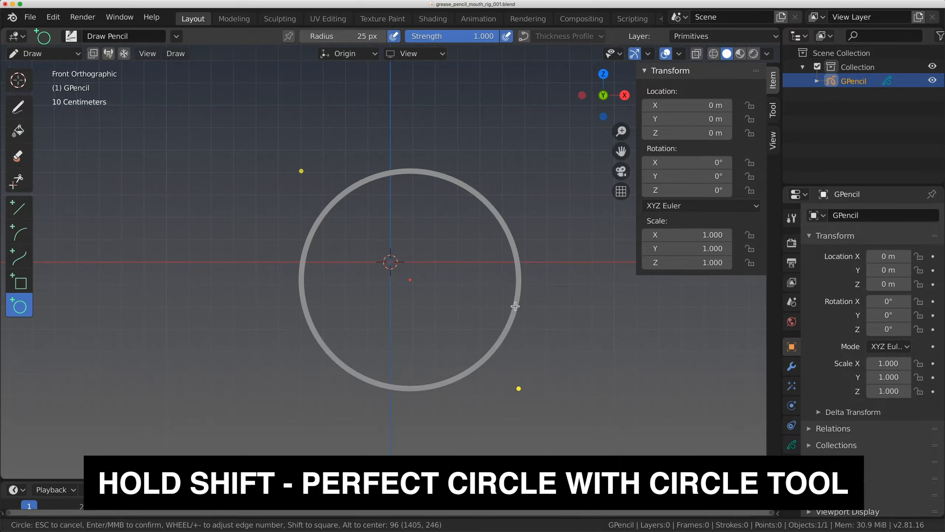
pyautogui.press('Return')
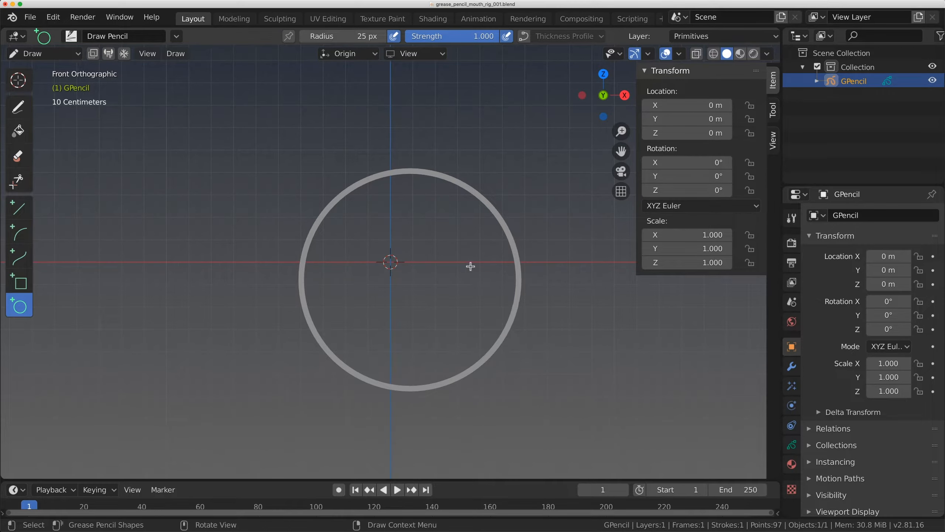
# - In Edit Mode, move the circle aside and snap its points to the 3D cursor with Keep Offset
pyautogui.click(41, 53)
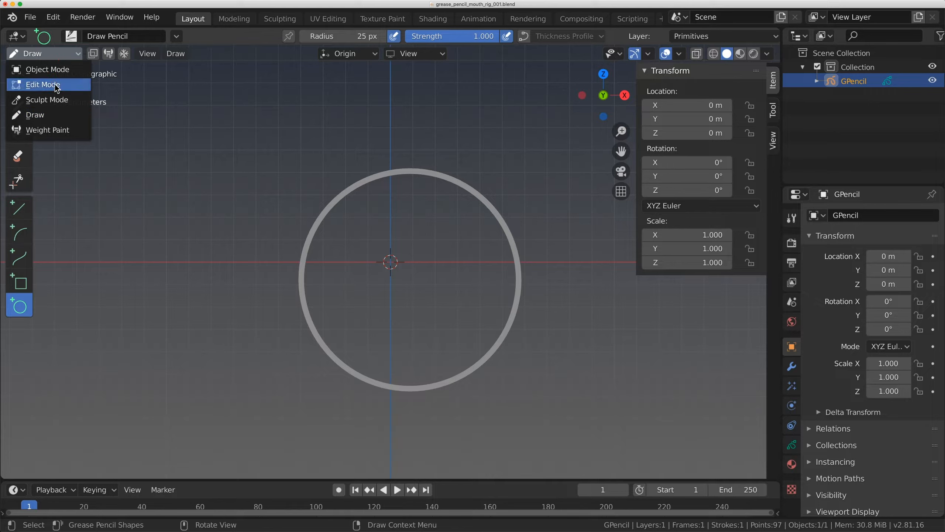
pyautogui.click(33, 85)
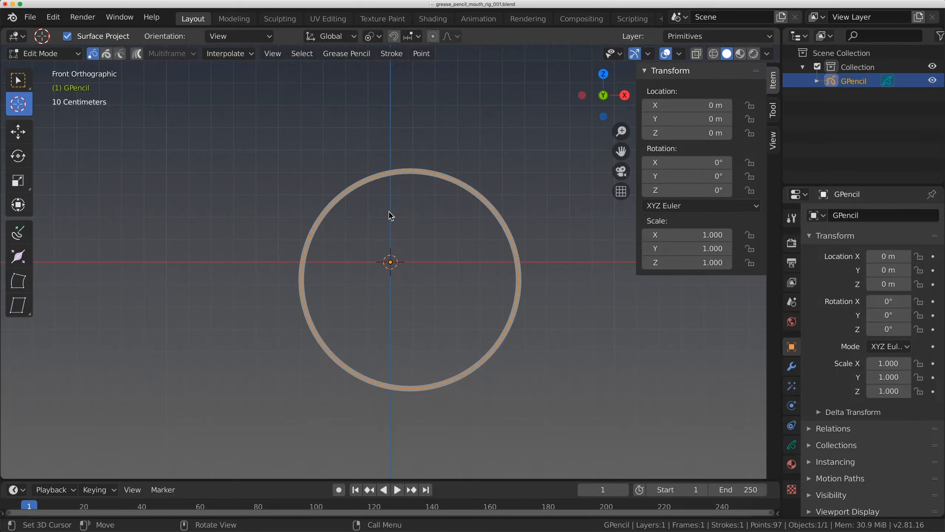
pyautogui.press('g')
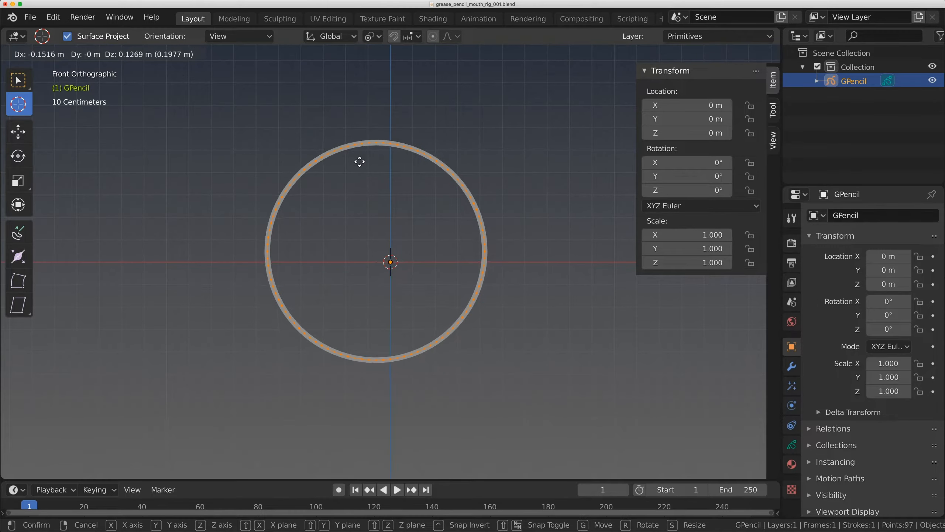
pyautogui.click(288, 145)
pyautogui.hotkey('shift', 's')
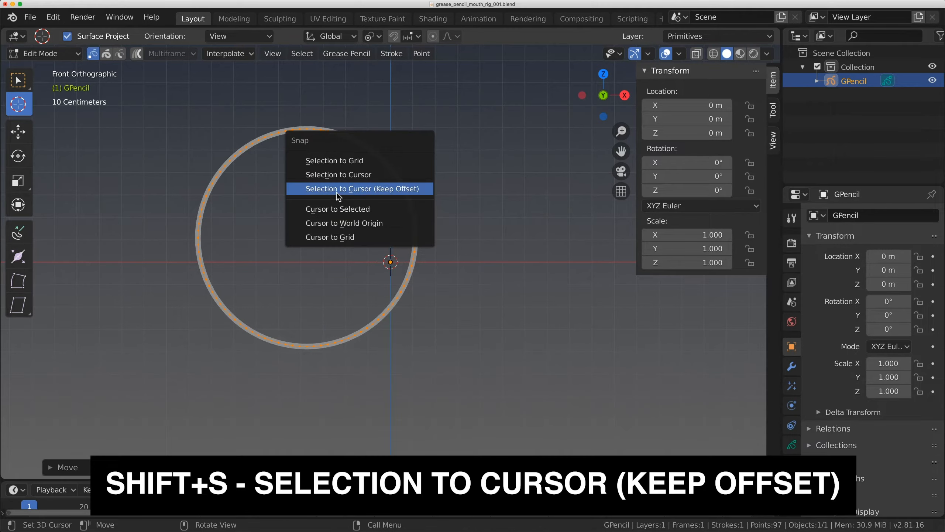
pyautogui.click(372, 189)
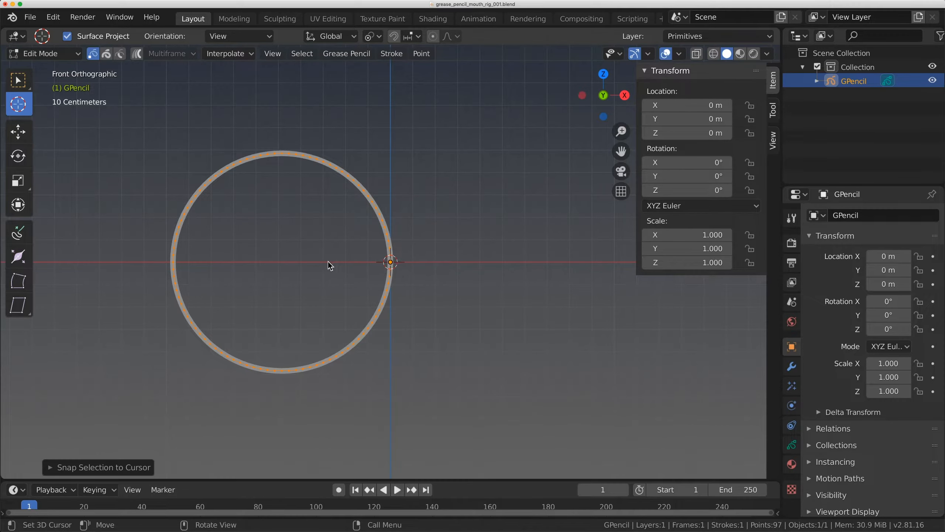
pyautogui.press('g')
pyautogui.press('x')
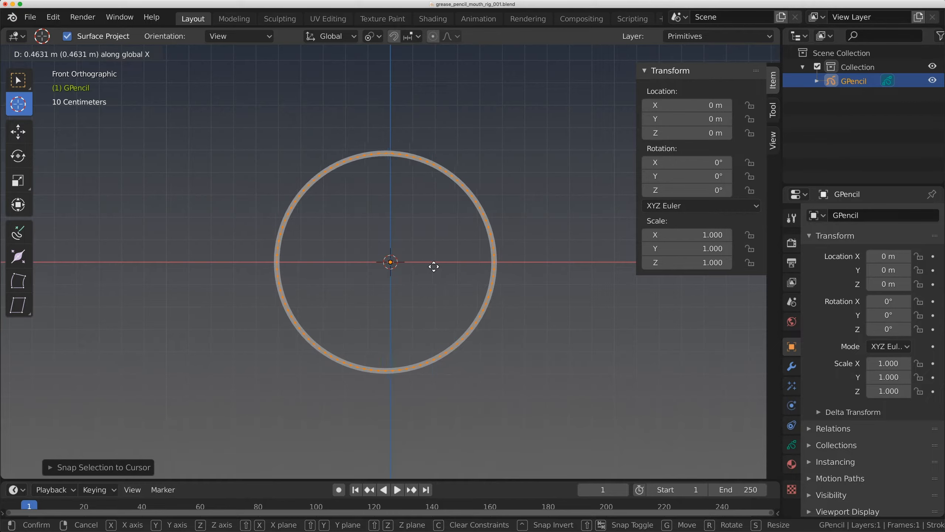
pyautogui.rightClick(434, 265)
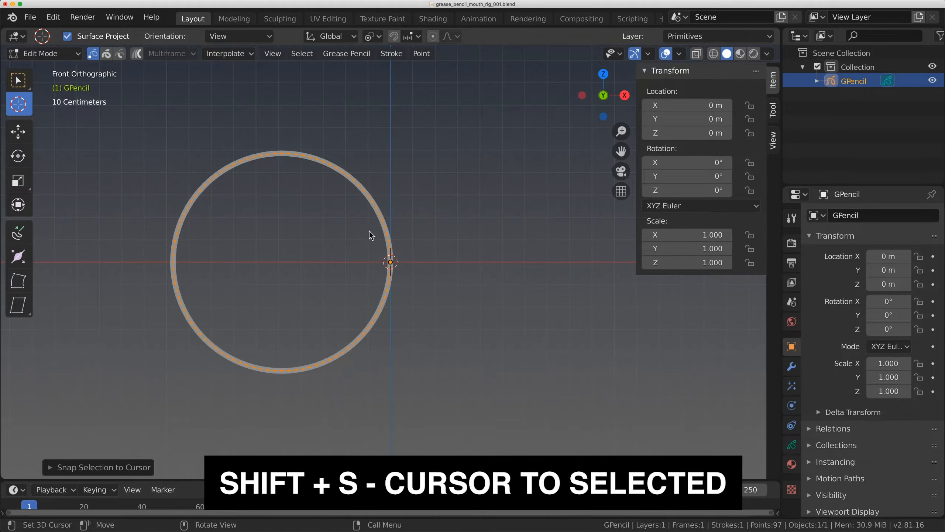
# - Snap the 3D cursor to the selected circle points and set the object's origin to the 3D cursor in Object Mode
pyautogui.hotkey('shift', 's')
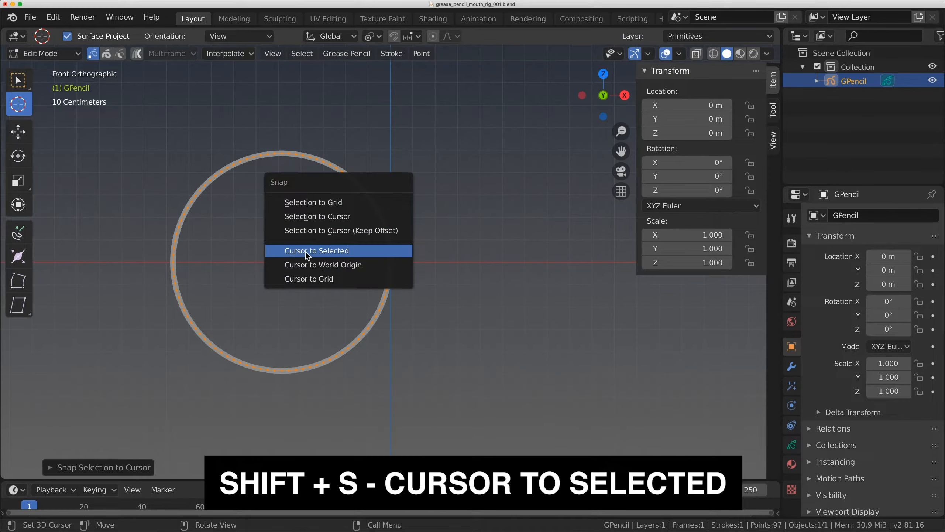
pyautogui.click(333, 251)
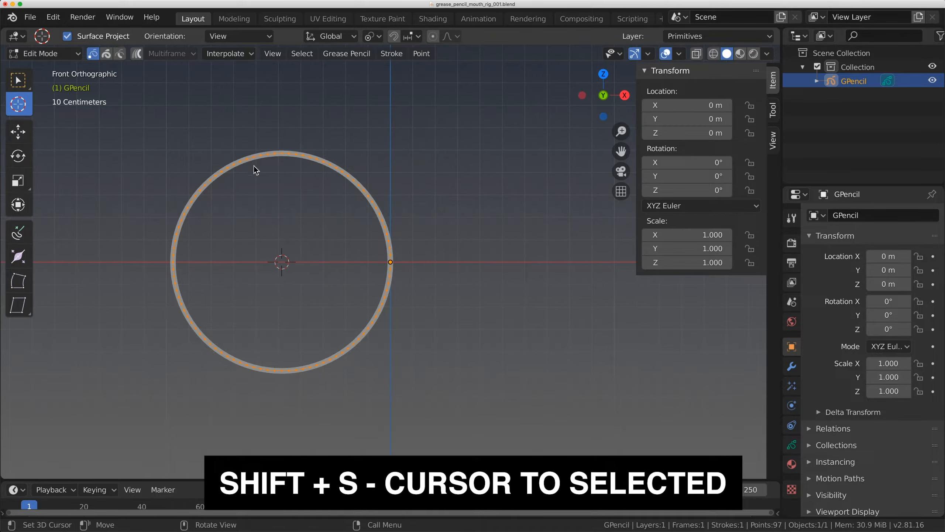
pyautogui.click(41, 53)
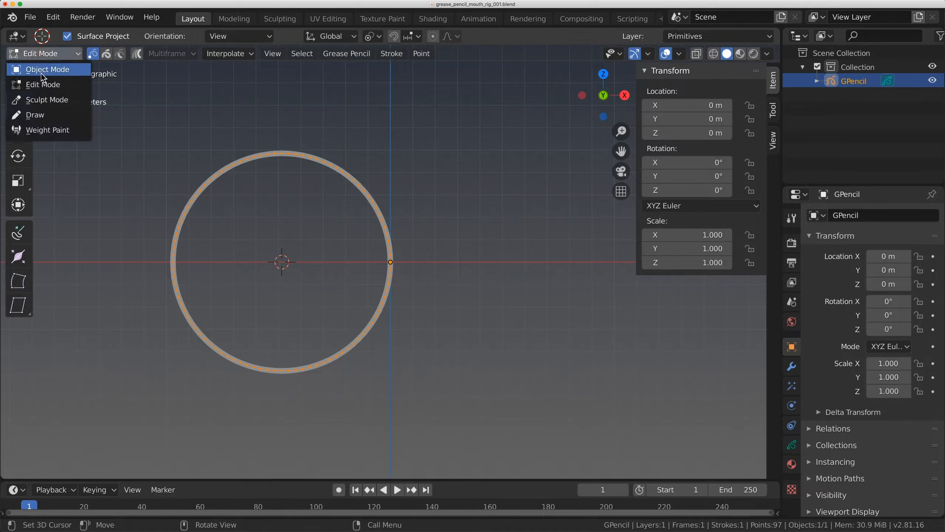
pyautogui.click(49, 69)
pyautogui.click(185, 53)
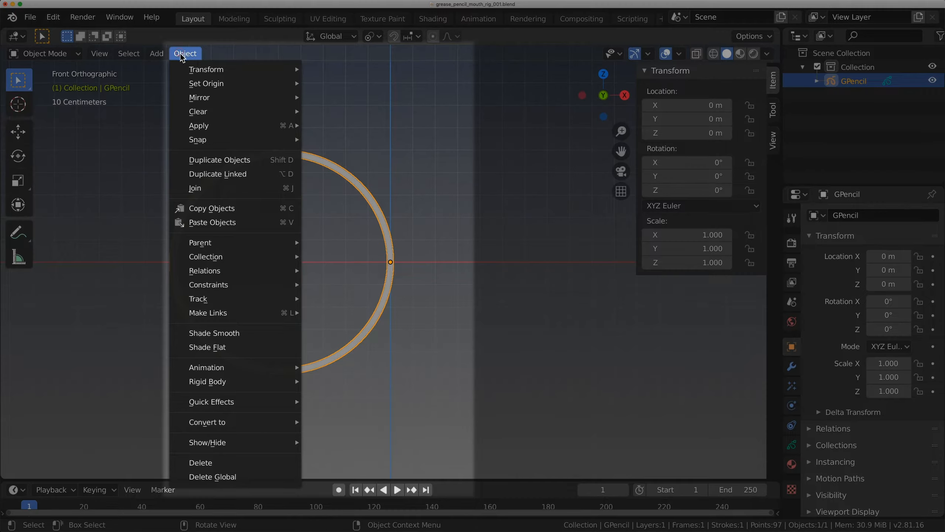
pyautogui.moveTo(197, 85)
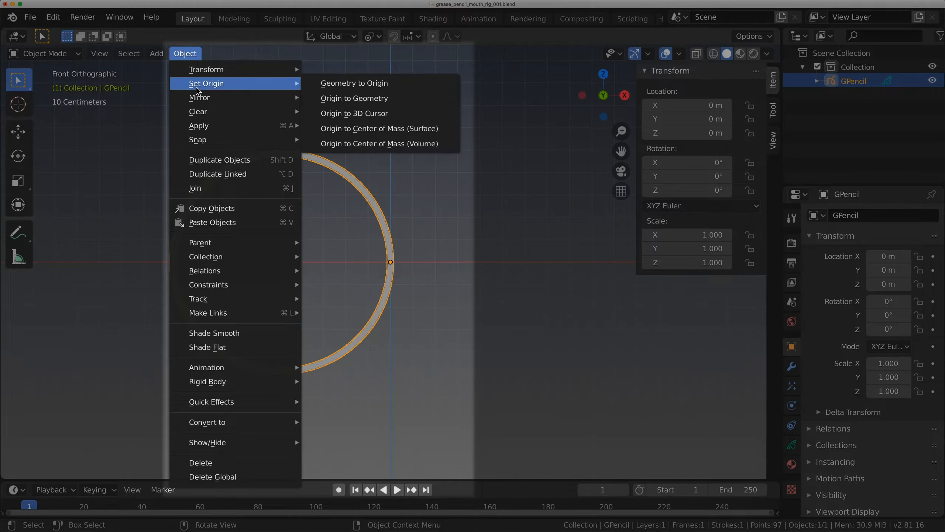
pyautogui.click(335, 116)
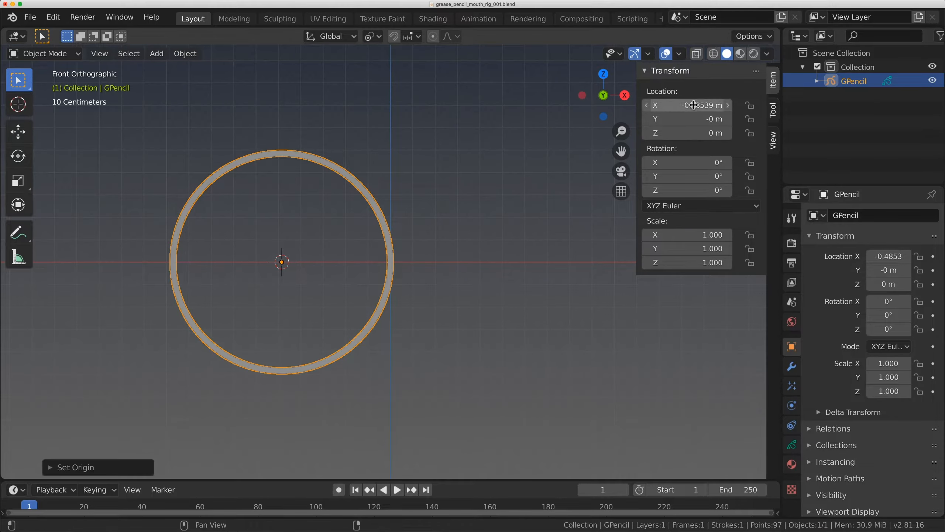
# - Set the circle object's X location to 0 m
pyautogui.press('r')
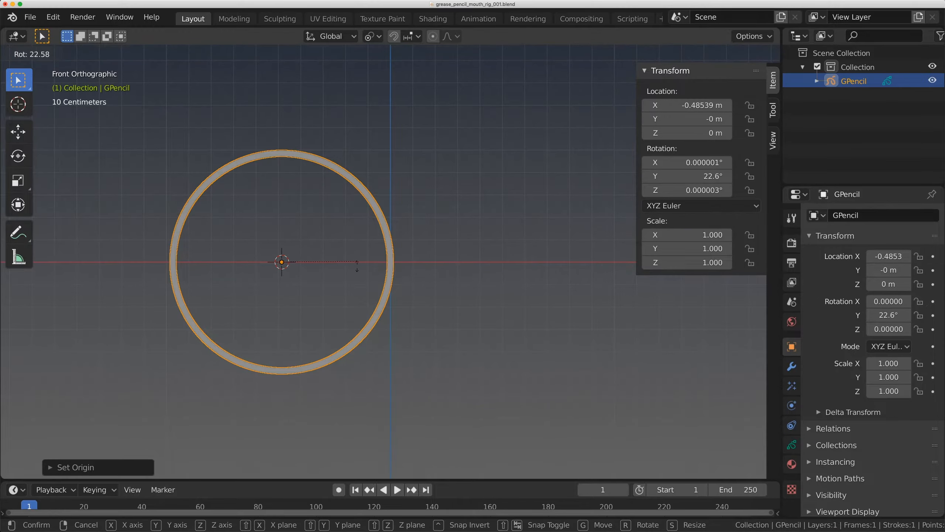
pyautogui.press('Escape')
pyautogui.click(680, 106)
pyautogui.write('0')
pyautogui.press('Return')
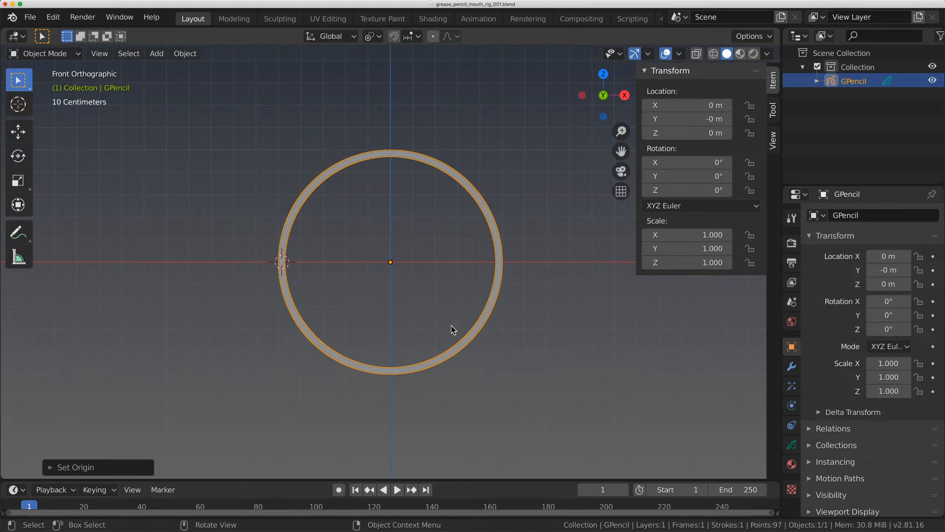
pyautogui.press('Tab')
pyautogui.scroll(3, 437, 227)
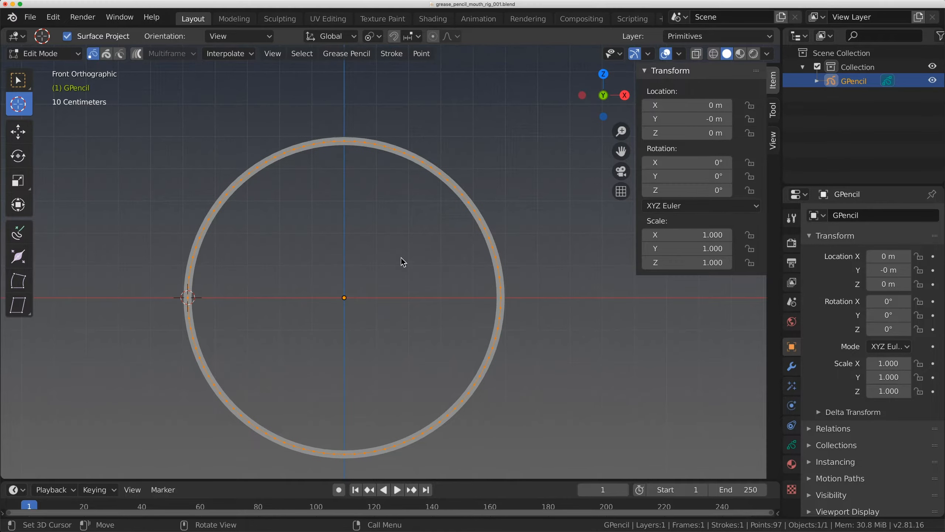
pyautogui.press('Tab')
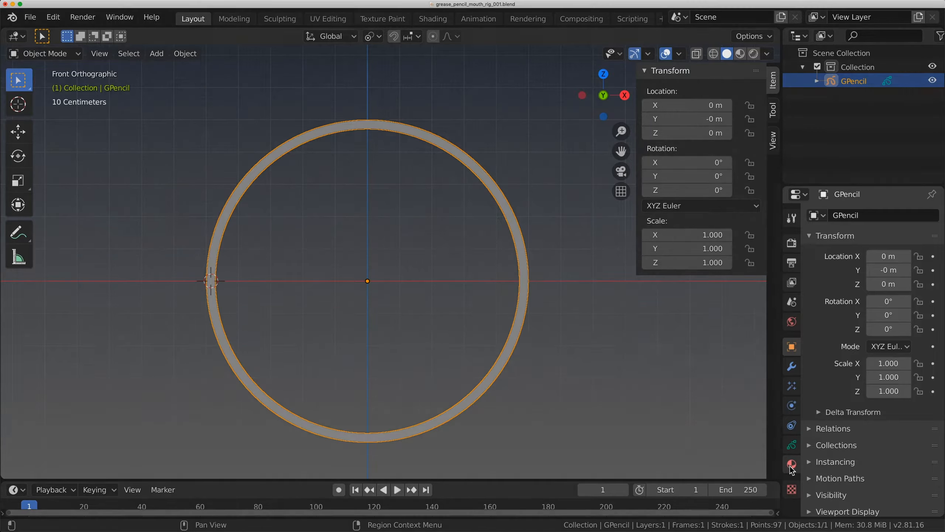
# - Add a new material to the circle, enable its fill and set the fill colour to white
pyautogui.click(792, 464)
pyautogui.click(886, 329)
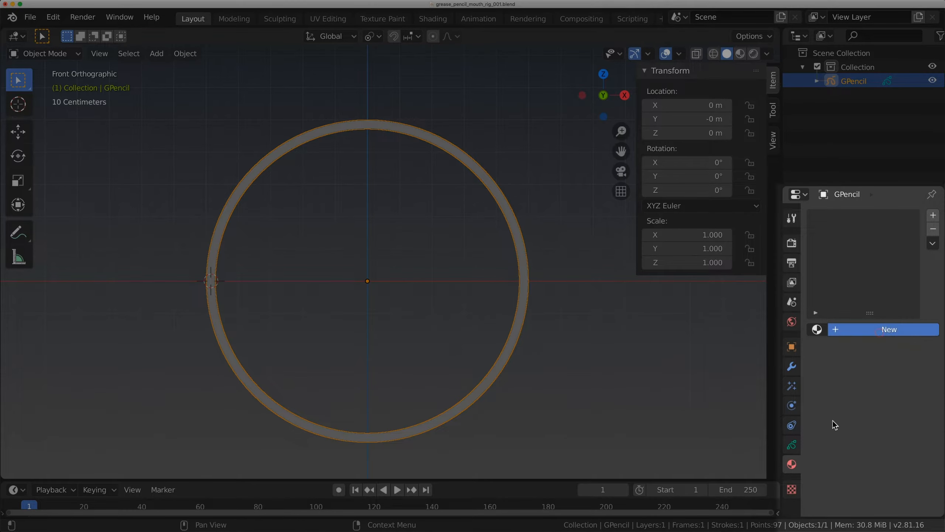
pyautogui.scroll(-2, 835, 468)
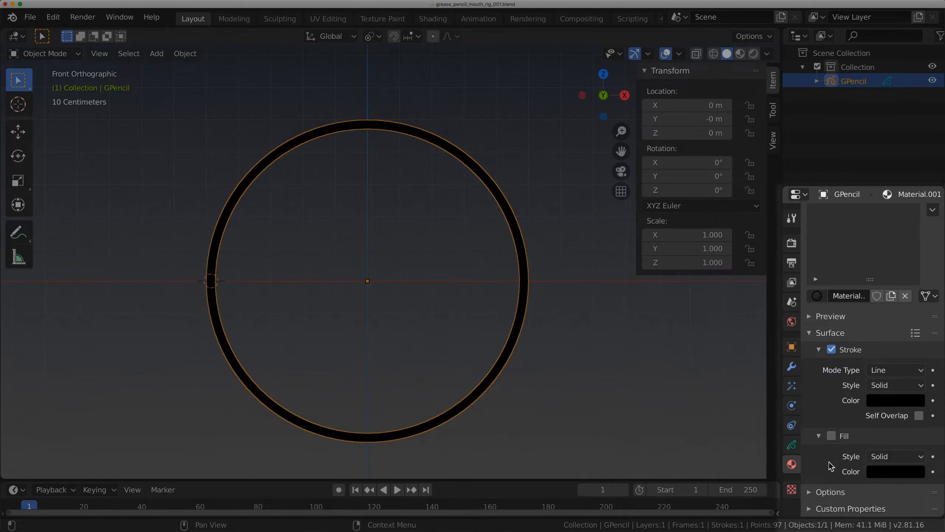
pyautogui.click(832, 435)
pyautogui.click(886, 472)
pyautogui.moveTo(900, 300); pyautogui.dragTo(902, 265)
# - Enter Edit Mode, deselect everything and select the points of the circle's upper half
pyautogui.press('Tab')
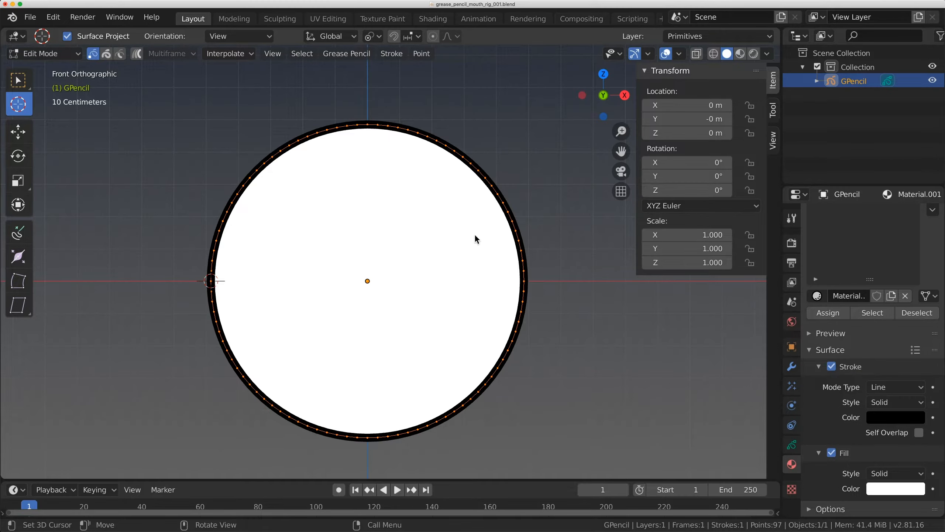
pyautogui.press('Home')
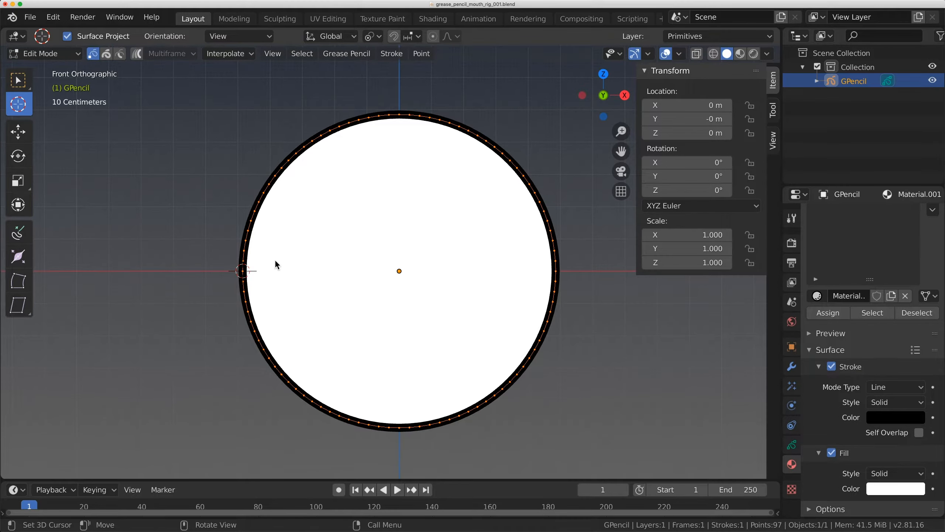
pyautogui.click(155, 229)
pyautogui.hotkey('alt', 'a')
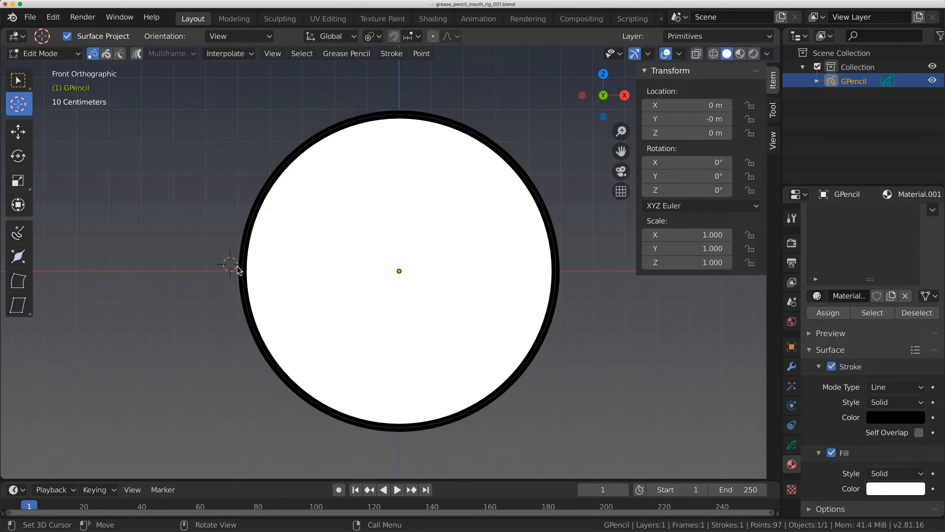
pyautogui.moveTo(235, 266)
pyautogui.mouseDown()
pyautogui.moveTo(668, 71)
pyautogui.moveTo(591, 79)
pyautogui.mouseUp()
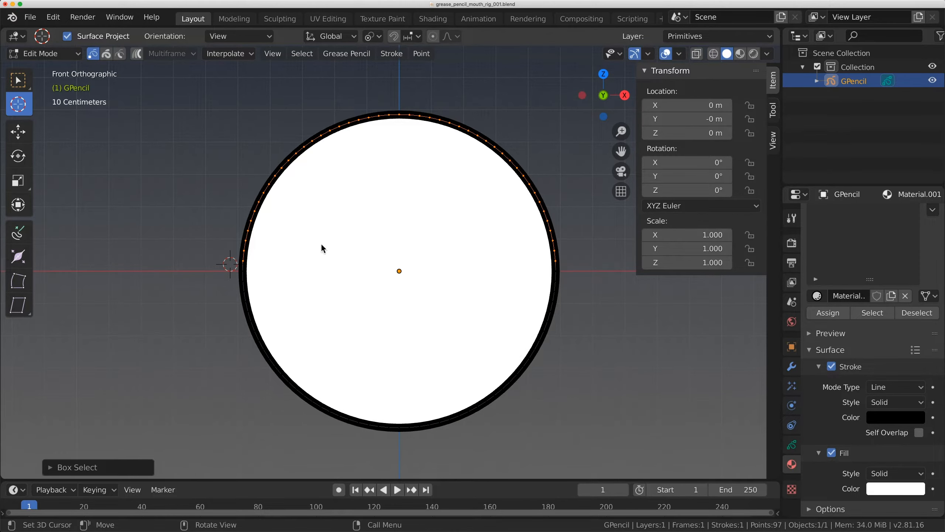
# - Using the Select Box tool, select the circle's upper-half points with the end points on the X axis and scale them to 0 along Z
pyautogui.click(246, 269)
pyautogui.moveTo(217, 263); pyautogui.dragTo(222, 269)
pyautogui.click(246, 272)
pyautogui.click(23, 77)
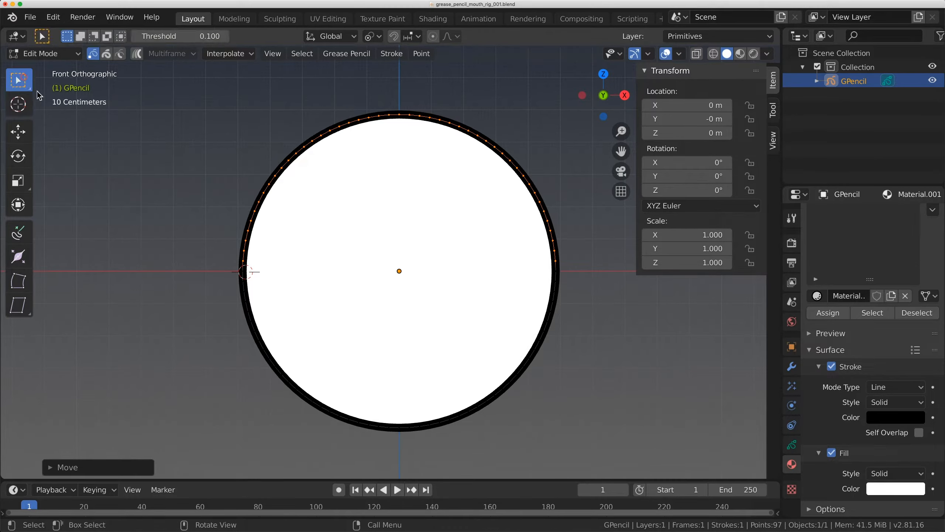
pyautogui.click(246, 274)
pyautogui.keyDown('shift'); pyautogui.rightClick(380, 271); pyautogui.keyUp('shift')
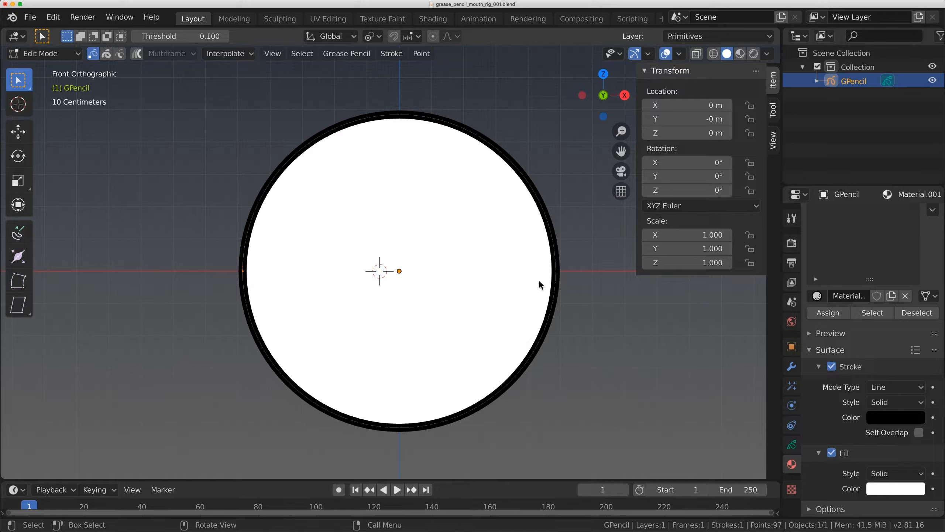
pyautogui.keyDown('shift'); pyautogui.click(559, 270); pyautogui.keyUp('shift')
pyautogui.press('b')
pyautogui.moveTo(569, 265)
pyautogui.mouseDown()
pyautogui.moveTo(282, 105)
pyautogui.moveTo(212, 92)
pyautogui.mouseUp()
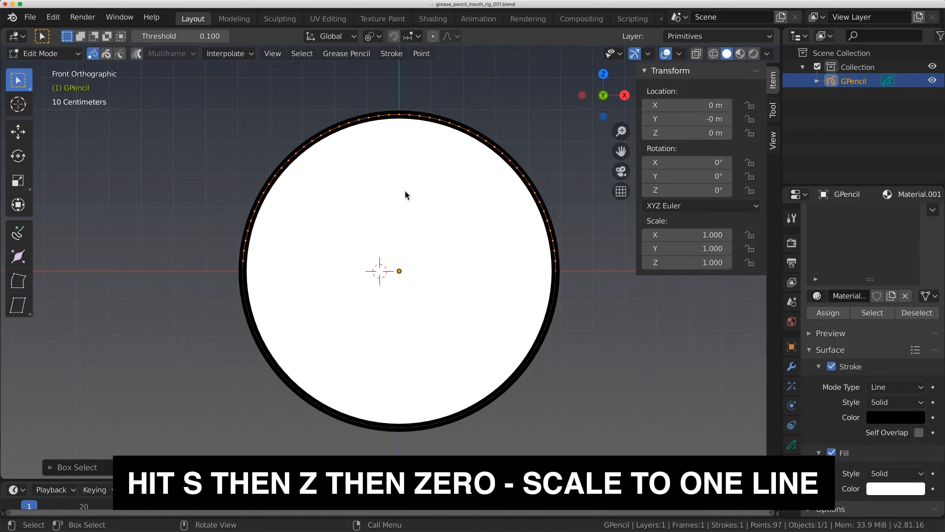
pyautogui.press('s')
pyautogui.press('z')
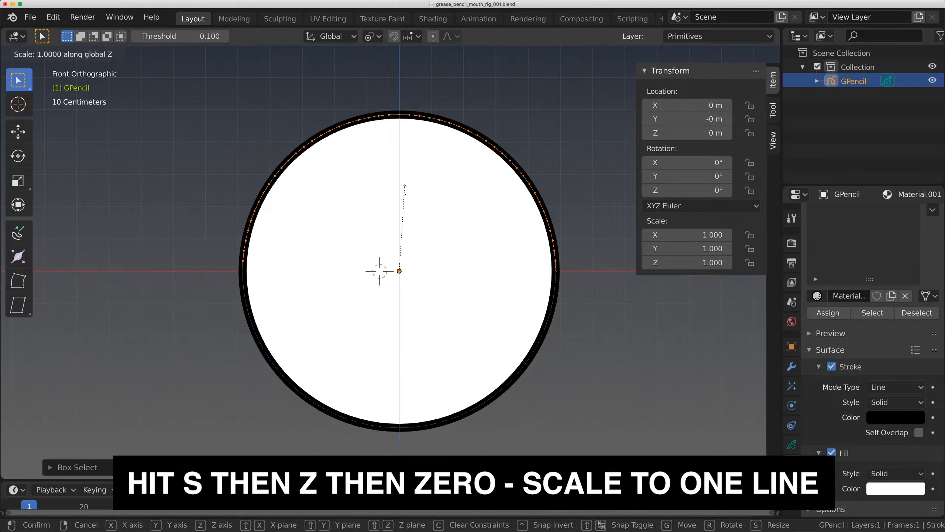
pyautogui.press('0')
pyautogui.press('Return')
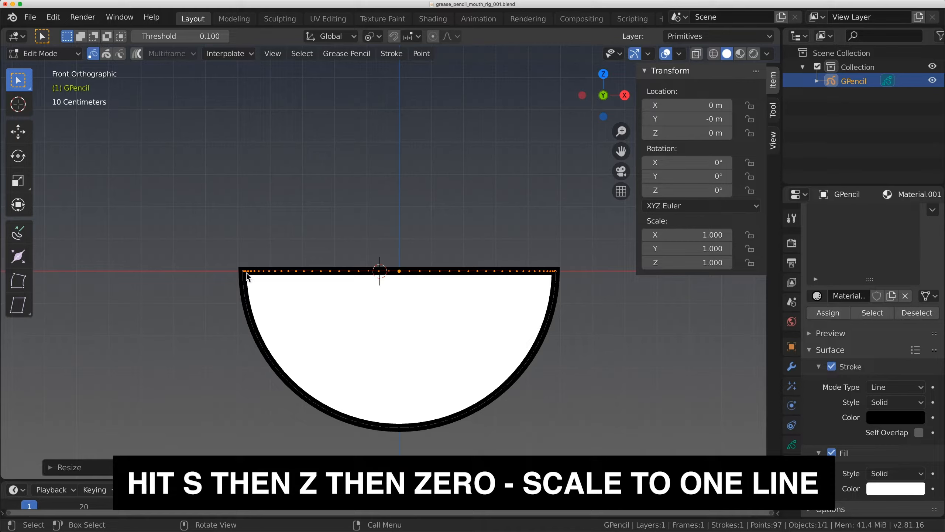
# - Move the flattened row of points up along Z by about 0.012 m
pyautogui.scroll(6, 348, 275)
pyautogui.keyDown('shift'); pyautogui.moveTo(562, 283); pyautogui.dragTo(497, 283, button='middle'); pyautogui.keyUp('shift')
pyautogui.scroll(3, 486, 283)
pyautogui.scroll(7, 416, 279)
pyautogui.keyDown('shift'); pyautogui.moveTo(416, 279); pyautogui.dragTo(477, 282, button='middle'); pyautogui.keyUp('shift')
pyautogui.press('g')
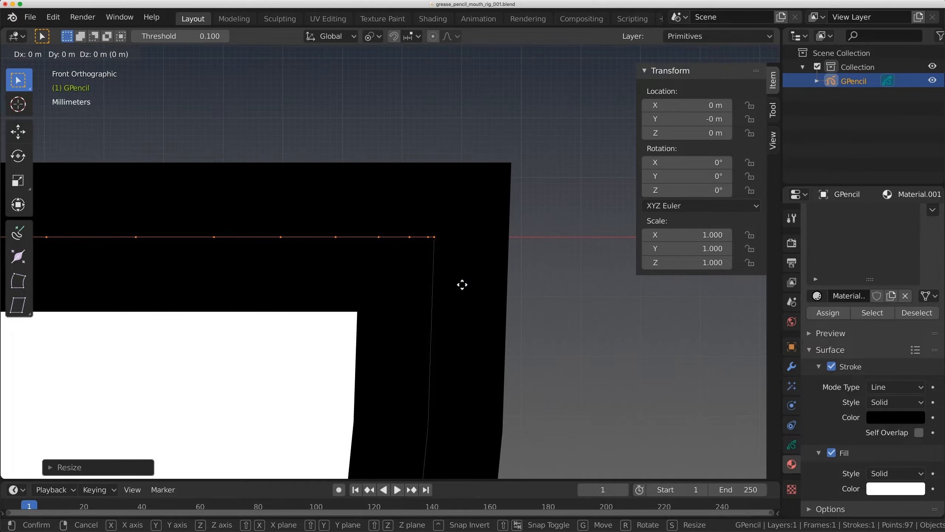
pyautogui.press('z')
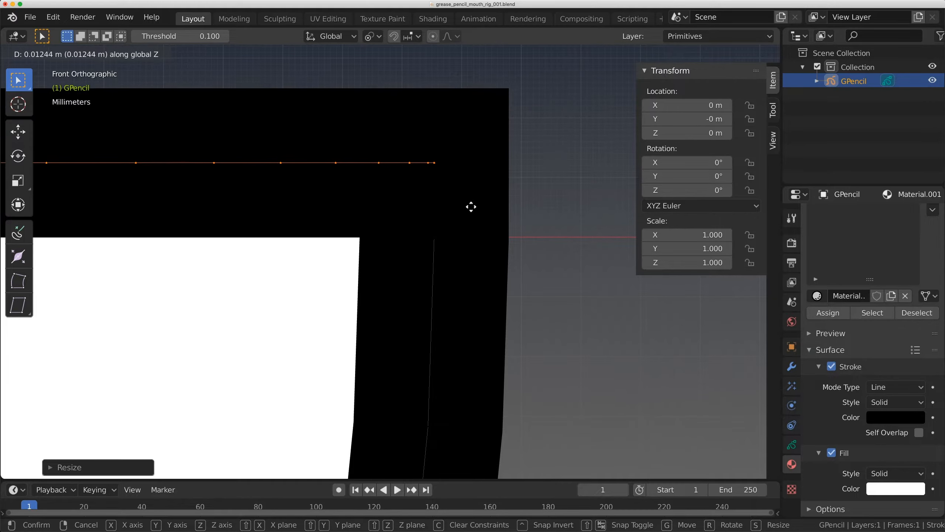
pyautogui.click(471, 209)
# - Select all points of the circle's lower half and scale them to 0 along Z
pyautogui.scroll(-8, 387, 253)
pyautogui.keyDown('shift'); pyautogui.moveTo(245, 293); pyautogui.dragTo(376, 229, button='middle'); pyautogui.keyUp('shift')
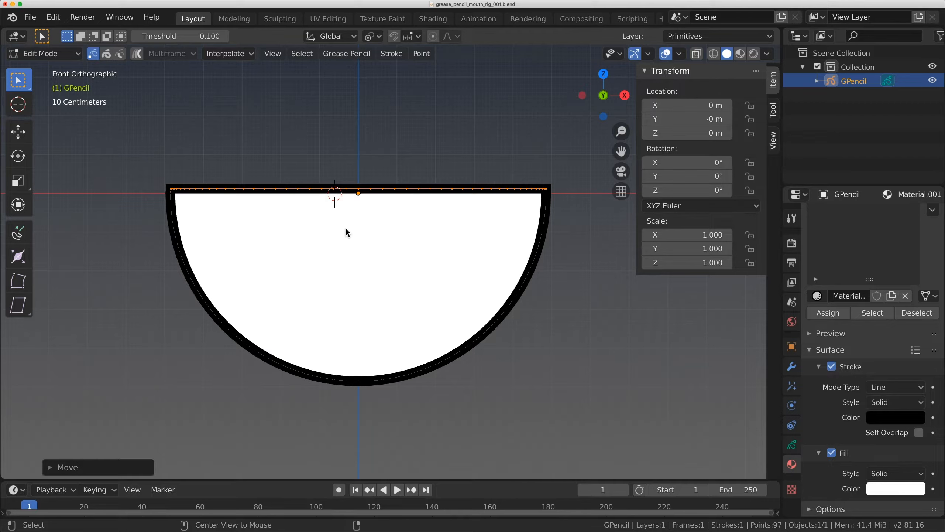
pyautogui.click(346, 229)
pyautogui.moveTo(163, 201)
pyautogui.mouseDown()
pyautogui.moveTo(186, 220)
pyautogui.moveTo(599, 403)
pyautogui.mouseUp()
pyautogui.scroll(2, 349, 298)
pyautogui.scroll(4, 349, 299)
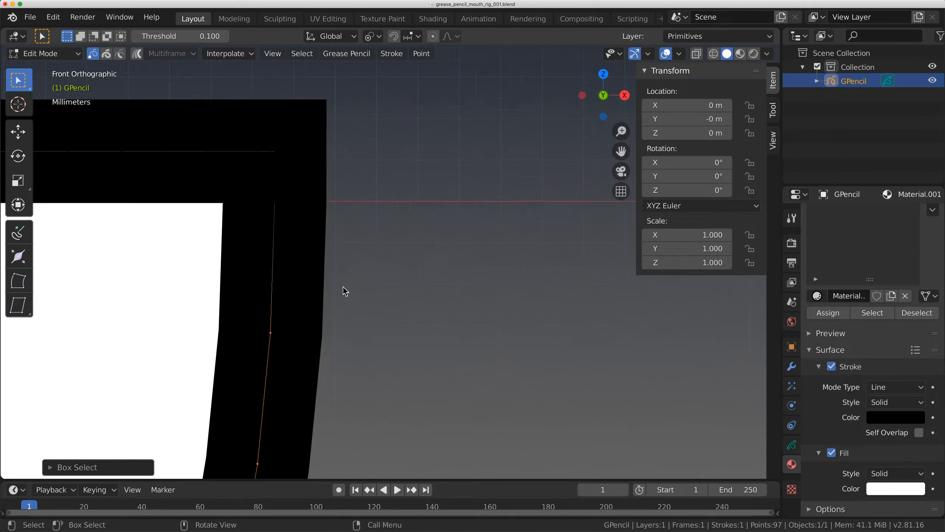
pyautogui.press('s')
pyautogui.press('z')
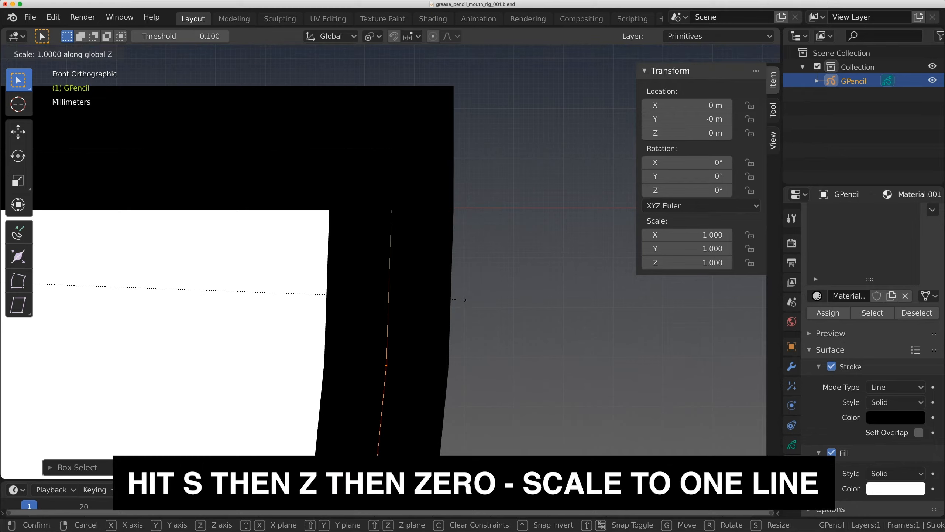
pyautogui.press('0')
pyautogui.press('Return')
# - Move the flattened lower row of points down along Z, about as far below the X axis as the upper row is above it
pyautogui.scroll(-2, 259, 263)
pyautogui.keyDown('shift'); pyautogui.moveTo(352, 269); pyautogui.dragTo(416, 258, button='middle'); pyautogui.keyUp('shift')
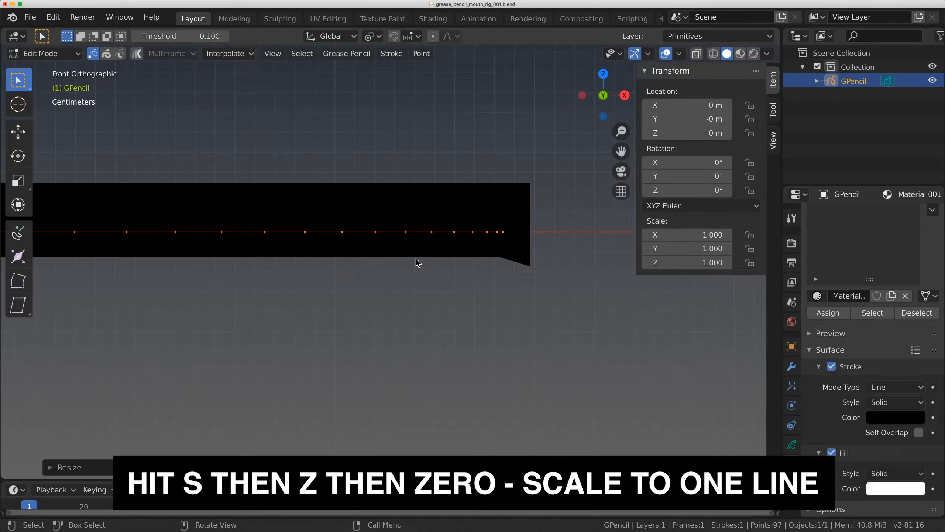
pyautogui.press('g')
pyautogui.press('z')
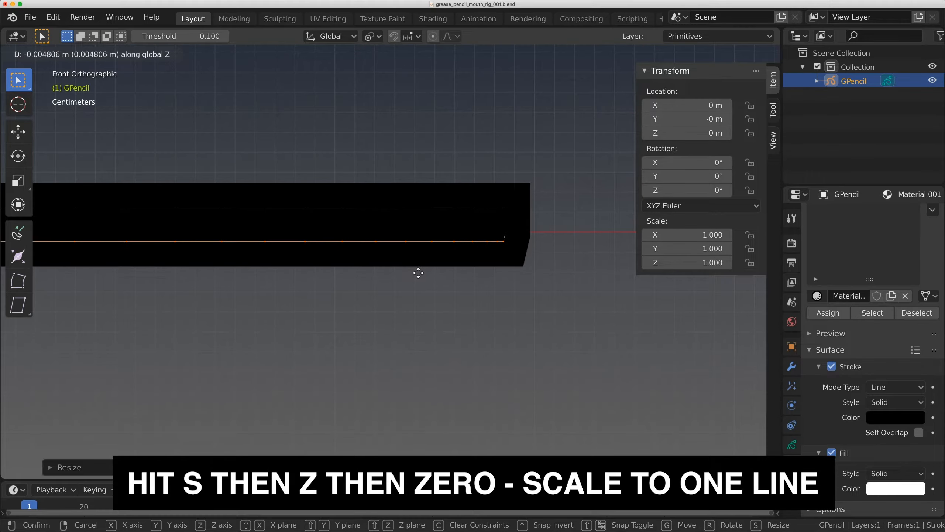
pyautogui.click(432, 288)
# - Examine the mouth outline's corner shape at its negative X end
pyautogui.scroll(-5, 433, 286)
pyautogui.keyDown('shift'); pyautogui.moveTo(436, 267); pyautogui.dragTo(628, 272, button='middle'); pyautogui.keyUp('shift')
pyautogui.keyDown('shift'); pyautogui.moveTo(248, 264); pyautogui.dragTo(551, 253, button='middle'); pyautogui.keyUp('shift')
pyautogui.scroll(-1, 399, 261)
pyautogui.keyDown('shift'); pyautogui.moveTo(207, 264); pyautogui.dragTo(391, 284, button='middle'); pyautogui.keyUp('shift')
pyautogui.scroll(9, 391, 284)
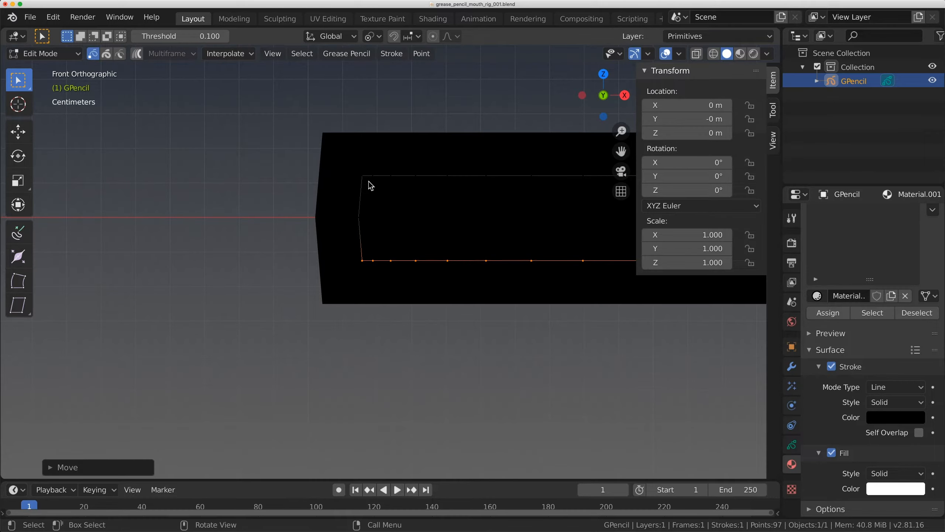
pyautogui.scroll(-7, 372, 237)
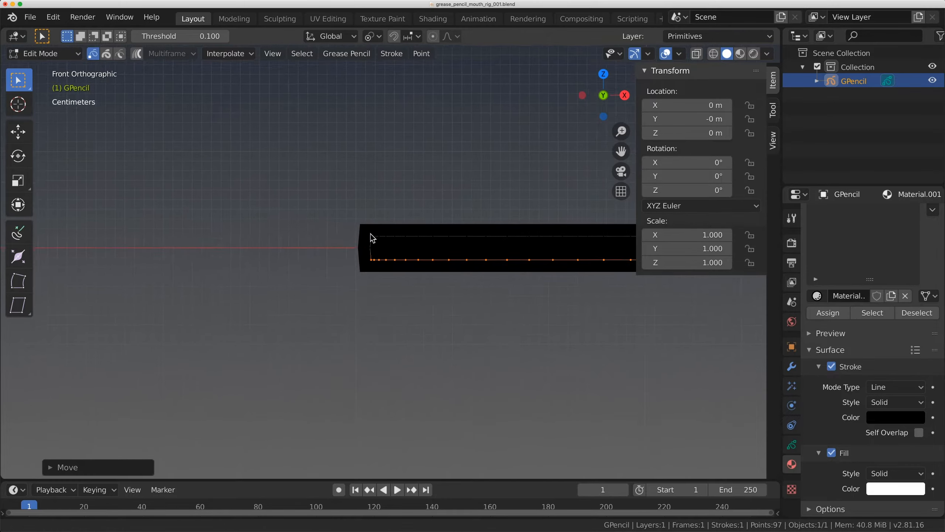
# - Select the last few points of the upper row at the positive X end and move them slightly inward along X
pyautogui.keyDown('shift'); pyautogui.moveTo(371, 236); pyautogui.dragTo(126, 253, button='middle'); pyautogui.keyUp('shift')
pyautogui.scroll(4, 127, 254)
pyautogui.keyDown('shift'); pyautogui.moveTo(378, 255); pyautogui.dragTo(4, 282, button='middle'); pyautogui.keyUp('shift')
pyautogui.keyDown('shift'); pyautogui.moveTo(587, 238); pyautogui.dragTo(526, 256, button='middle'); pyautogui.keyUp('shift')
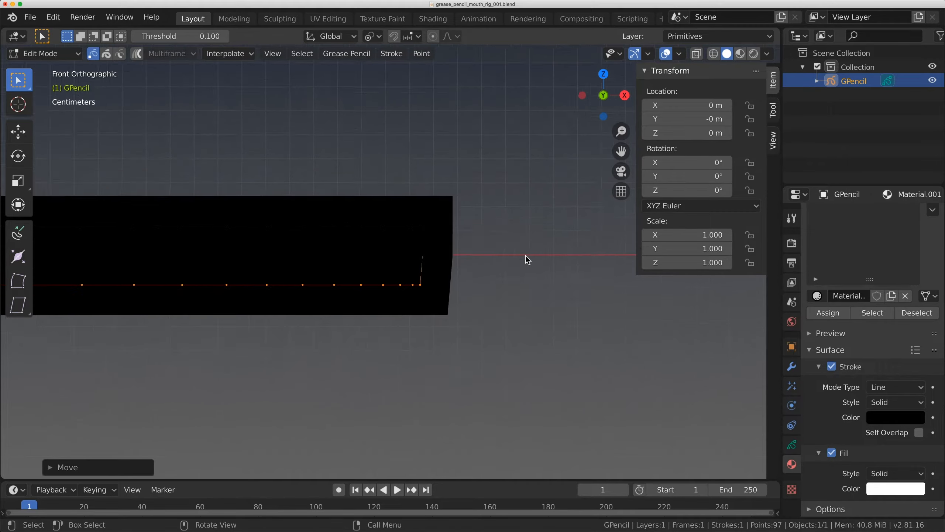
pyautogui.scroll(2, 532, 257)
pyautogui.click(436, 217)
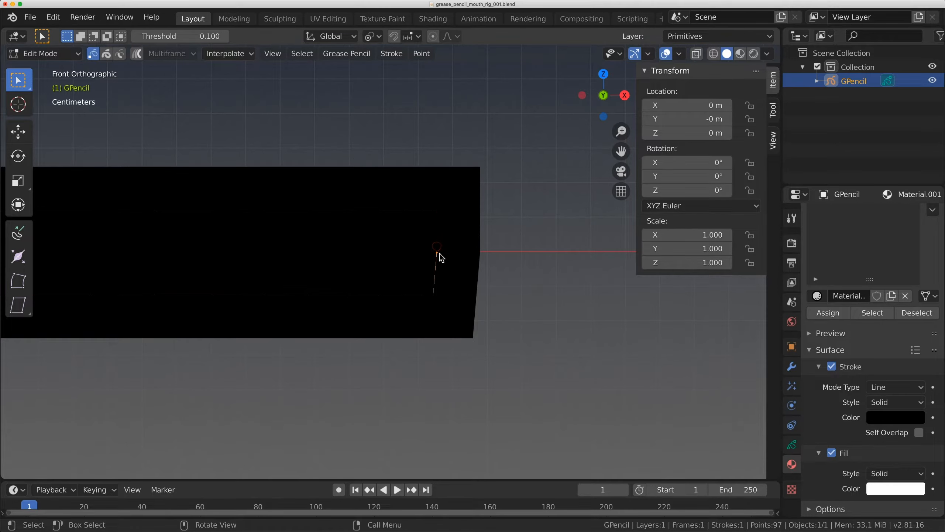
pyautogui.moveTo(501, 135); pyautogui.dragTo(361, 221)
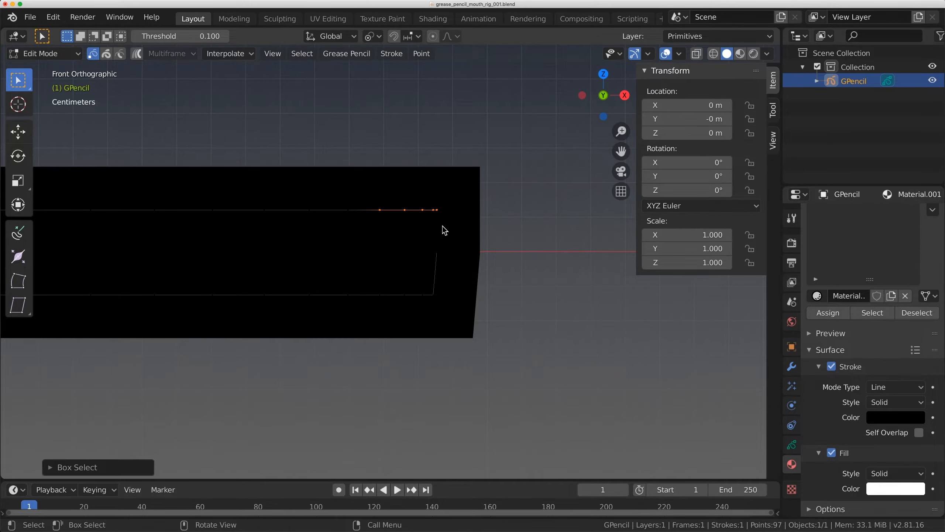
pyautogui.press('g')
pyautogui.press('x')
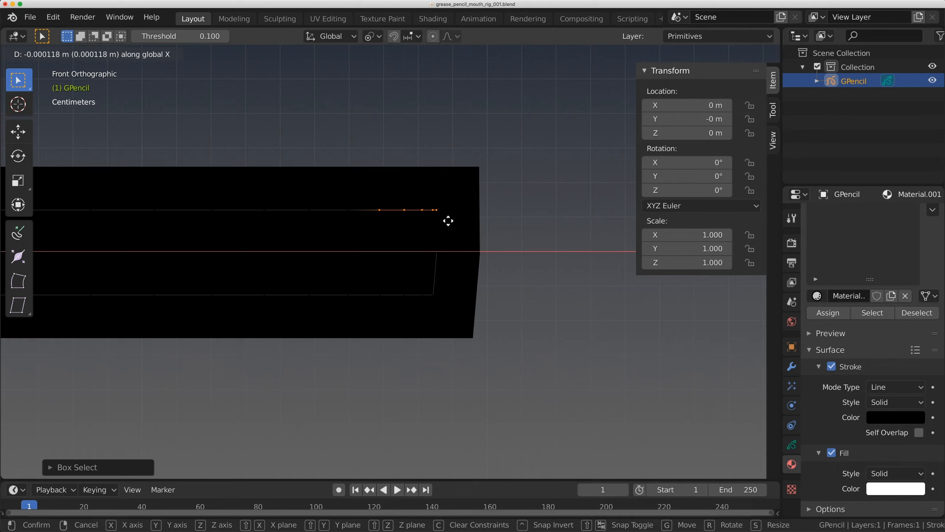
pyautogui.click(411, 227)
# - Leave Edit Mode and check the whole closed mouth line from the front
pyautogui.scroll(-13, 411, 224)
pyautogui.press('Tab')
pyautogui.moveTo(316, 261)
pyautogui.keyDown('shift'); pyautogui.mouseDown(button='middle')
pyautogui.moveTo(399, 268)
pyautogui.moveTo(484, 255)
pyautogui.moveTo(447, 256)
pyautogui.mouseUp(button='middle'); pyautogui.keyUp('shift')
pyautogui.scroll(3, 400, 267)
pyautogui.scroll(-3, 482, 256)
pyautogui.scroll(1, 447, 256)
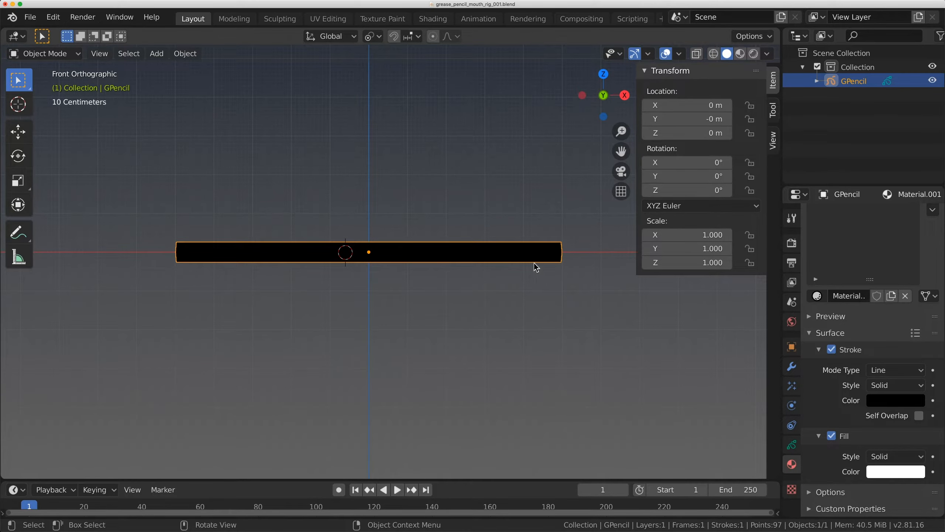
pyautogui.press('Tab')
pyautogui.scroll(2, 415, 269)
pyautogui.scroll(-3, 415, 269)
pyautogui.scroll(3, 398, 269)
pyautogui.scroll(-2, 391, 269)
pyautogui.scroll(1, 392, 269)
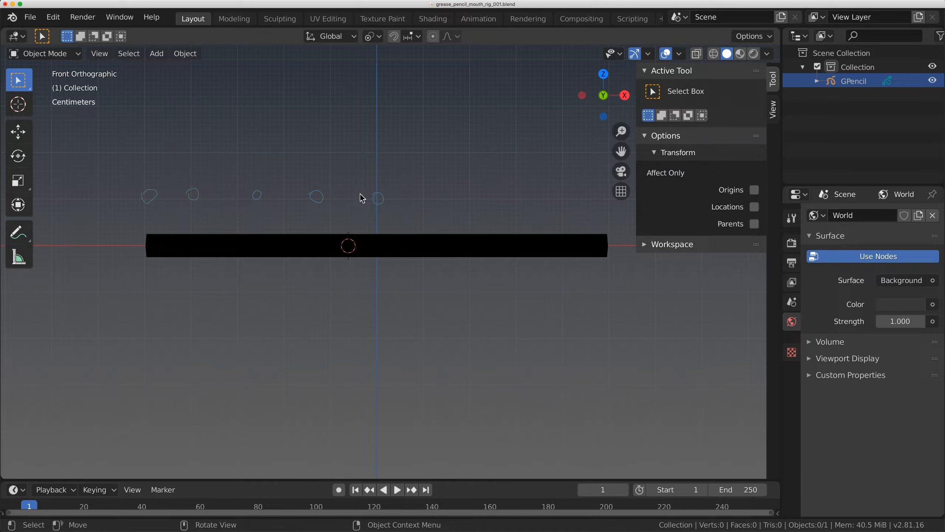
# - Sketch small annotation circles in a row just above the mouth line, plus a few higher up
pyautogui.moveTo(376, 197)
pyautogui.mouseDown()
pyautogui.moveTo(328, 157)
pyautogui.moveTo(175, 183)
pyautogui.moveTo(376, 185)
pyautogui.moveTo(382, 202)
pyautogui.mouseUp()
pyautogui.hotkey('ctrl', 'z')
pyautogui.hotkey('ctrl', 'z')
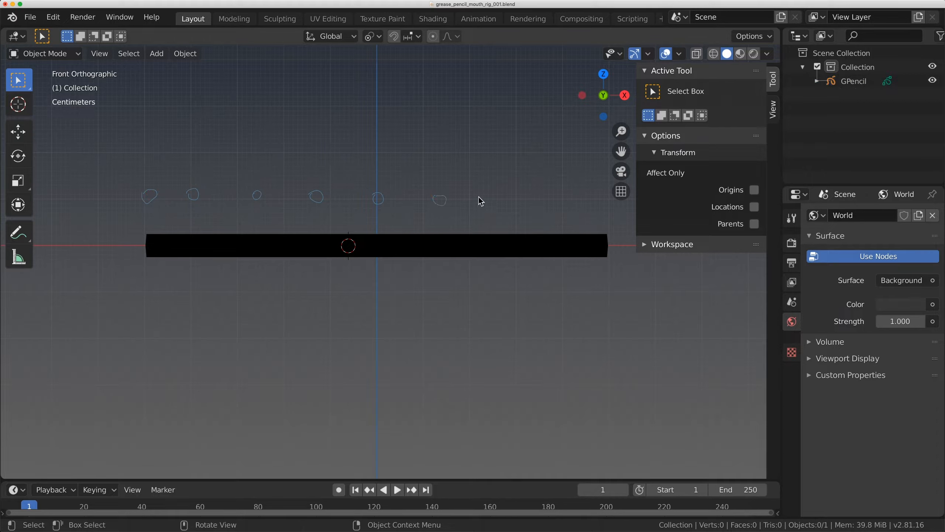
pyautogui.moveTo(510, 197); pyautogui.dragTo(503, 198)
pyautogui.moveTo(565, 206); pyautogui.dragTo(596, 201)
pyautogui.moveTo(380, 101); pyautogui.dragTo(381, 106)
pyautogui.moveTo(246, 100); pyautogui.dragTo(237, 105)
pyautogui.scroll(-2, 449, 150)
pyautogui.moveTo(438, 161)
pyautogui.mouseDown()
pyautogui.moveTo(448, 154)
pyautogui.moveTo(432, 158)
pyautogui.mouseUp()
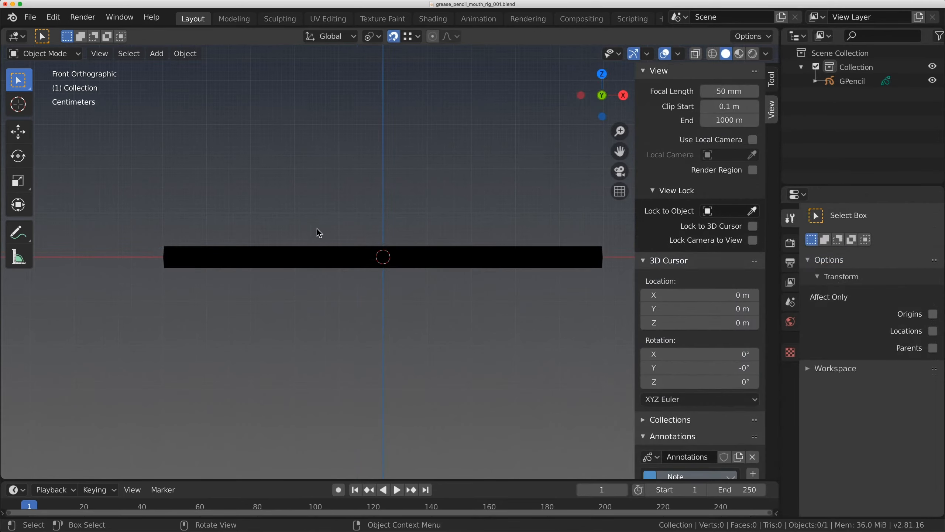
# - Add an armature and set its X, Y and Z location to 0 m
pyautogui.keyDown('shift'); pyautogui.rightClick(330, 230); pyautogui.keyUp('shift')
pyautogui.click(160, 53)
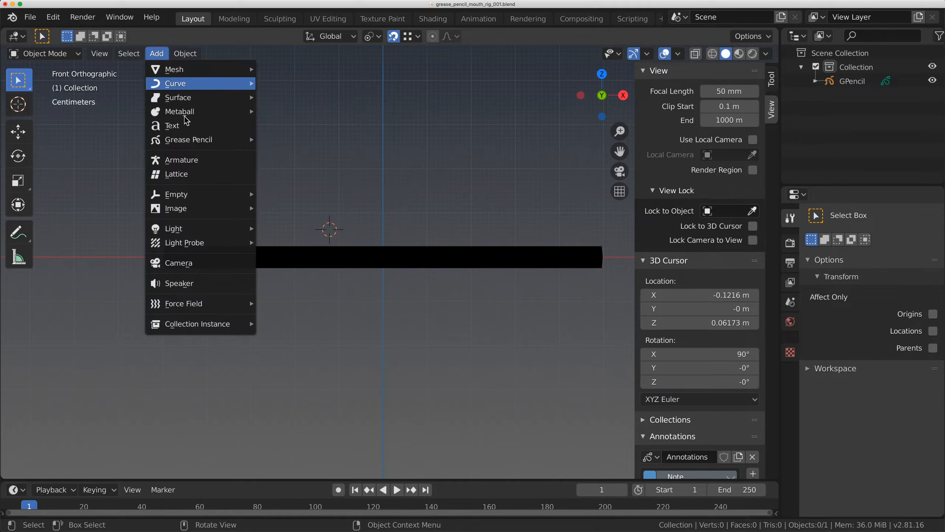
pyautogui.click(194, 162)
pyautogui.keyDown('shift'); pyautogui.moveTo(374, 188); pyautogui.dragTo(366, 197, button='middle'); pyautogui.keyUp('shift')
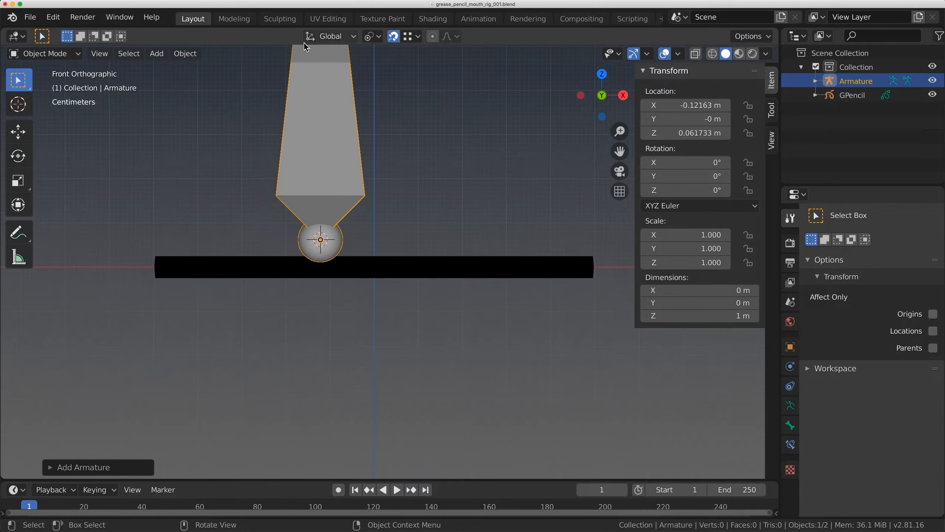
pyautogui.moveTo(684, 103); pyautogui.dragTo(683, 133)
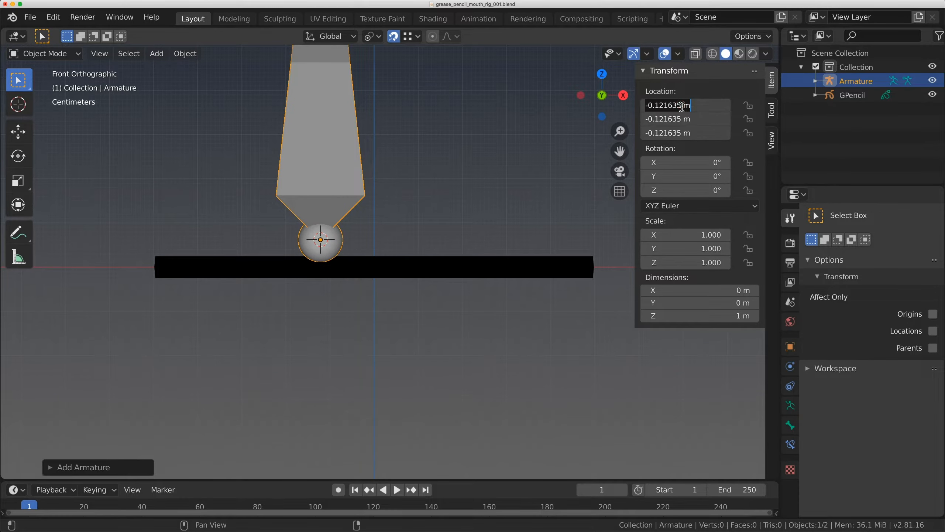
pyautogui.write('0')
pyautogui.press('Return')
pyautogui.scroll(-5, 446, 186)
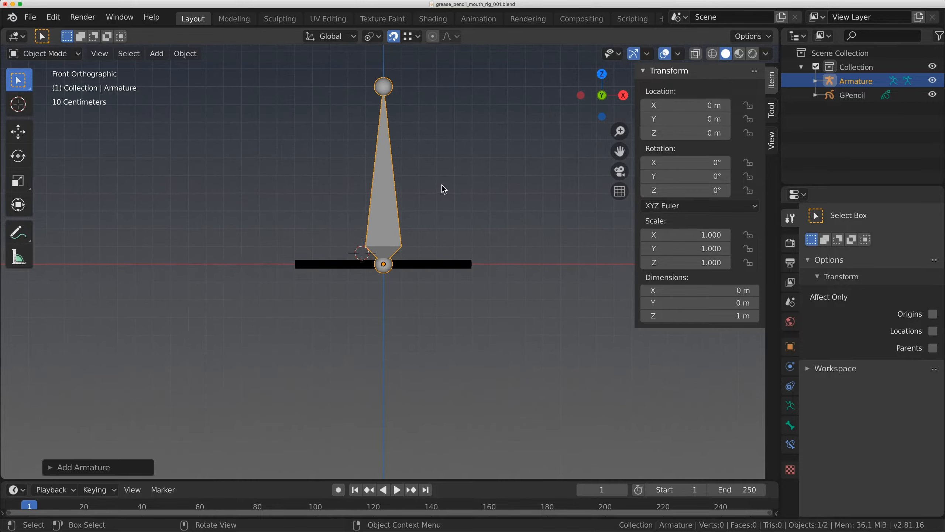
# - Enter Edit Mode on the armature and move the bone so its head sits at about X 0.271 m, Z 0.148 m
pyautogui.click(45, 53)
pyautogui.click(46, 82)
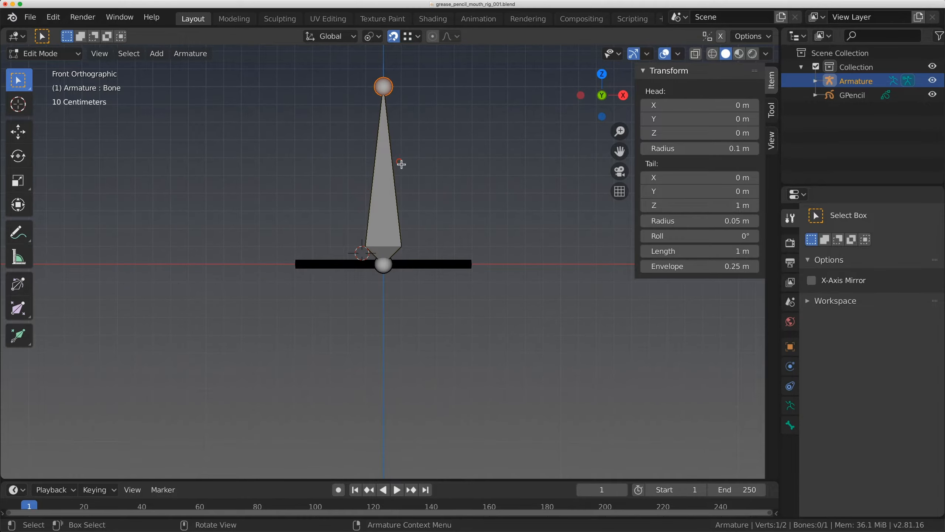
pyautogui.click(397, 160)
pyautogui.click(382, 168)
pyautogui.press('g')
pyautogui.click(445, 141)
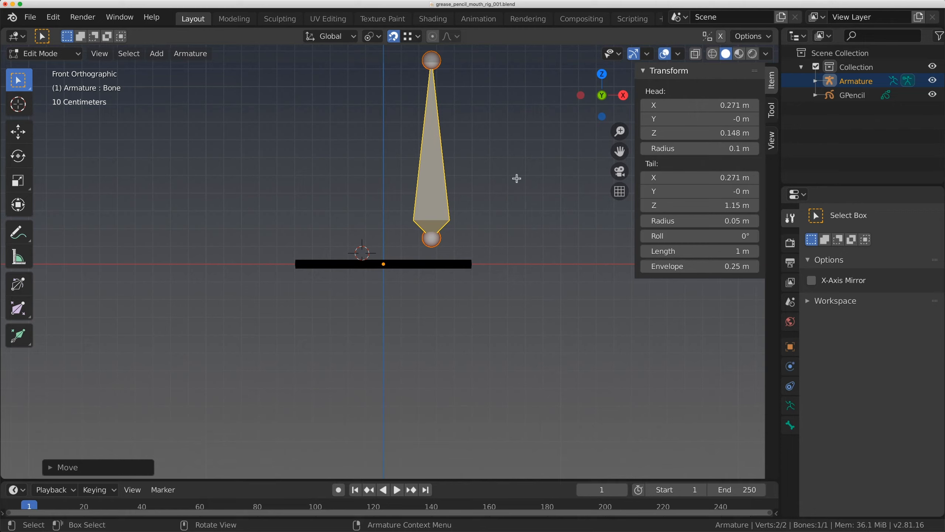
# - Rename the bone as deform_lip_top.L.001
pyautogui.click(791, 426)
pyautogui.click(861, 215)
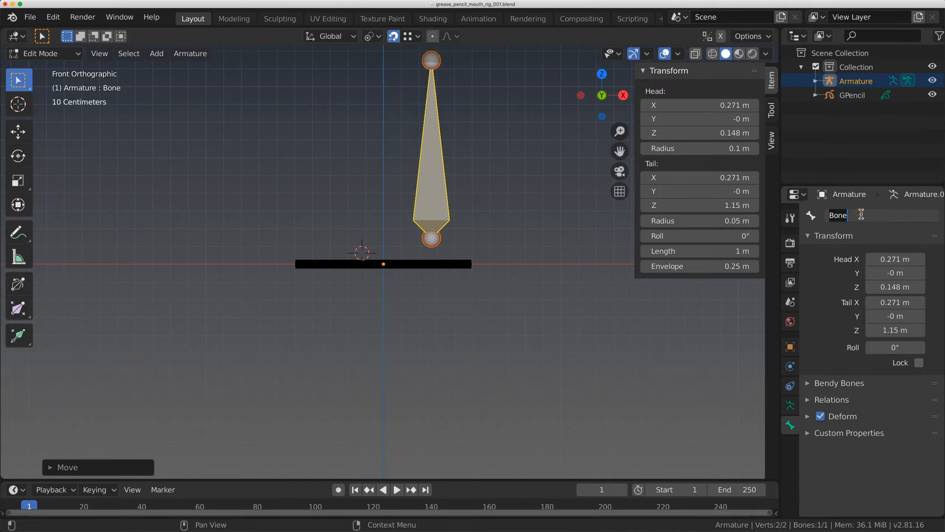
pyautogui.write('deform')
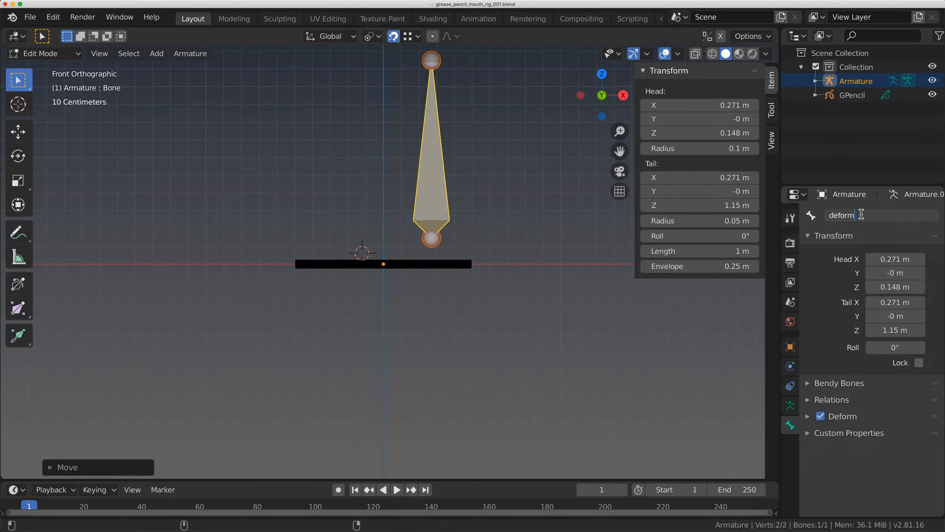
pyautogui.write('_lip_top.L')
pyautogui.press('Return')
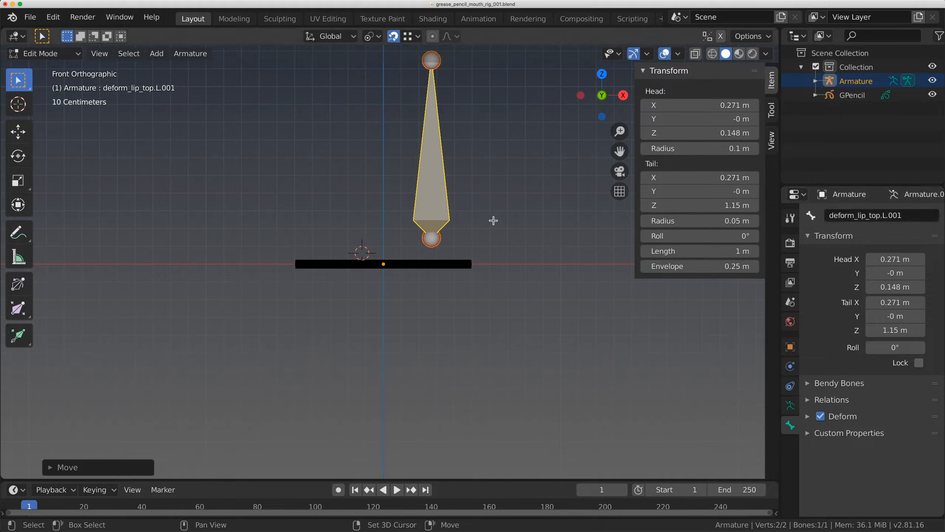
# - Duplicate the bone to about X -0.214 m on the opposite side and rename the copy as deform_lip_top.R.001
pyautogui.hotkey('shift', 'd')
pyautogui.click(369, 205)
pyautogui.click(877, 216)
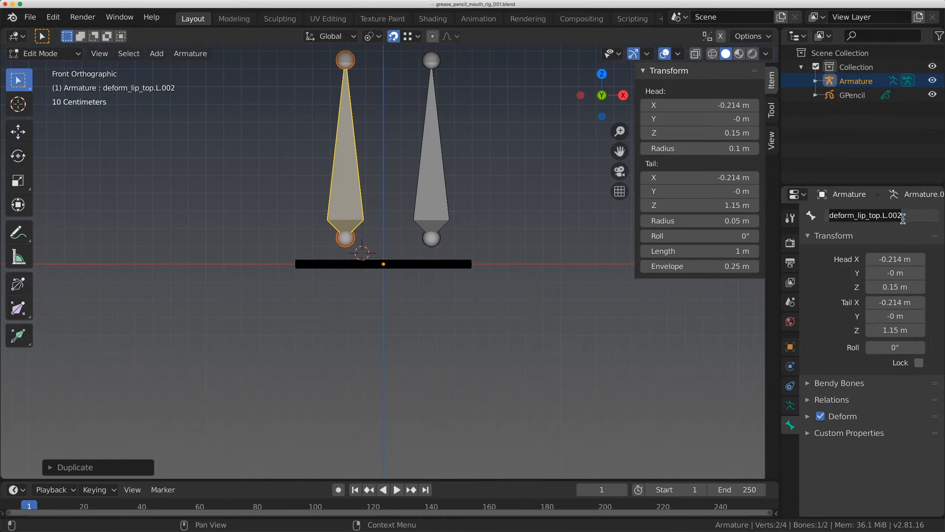
pyautogui.click(890, 219)
pyautogui.press('BackSpace')
pyautogui.write('R')
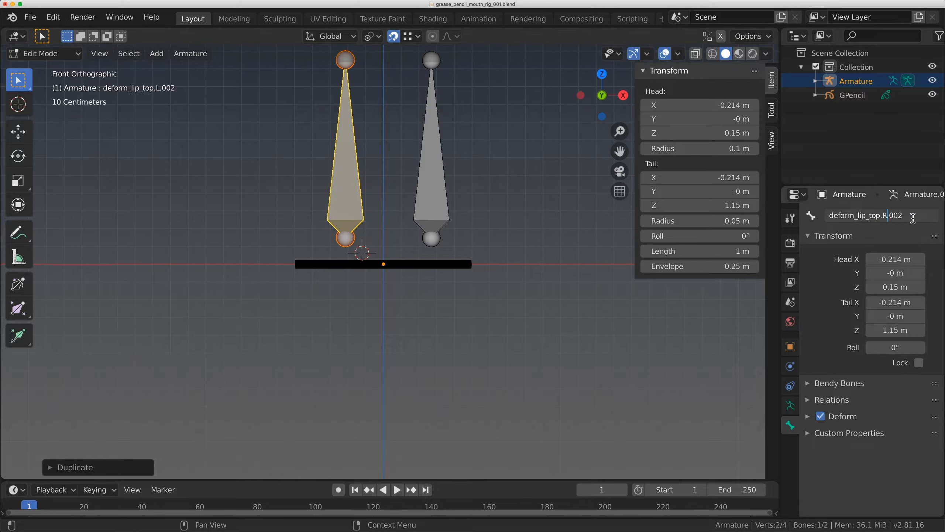
pyautogui.press('BackSpace')
pyautogui.write('1')
pyautogui.press('Return')
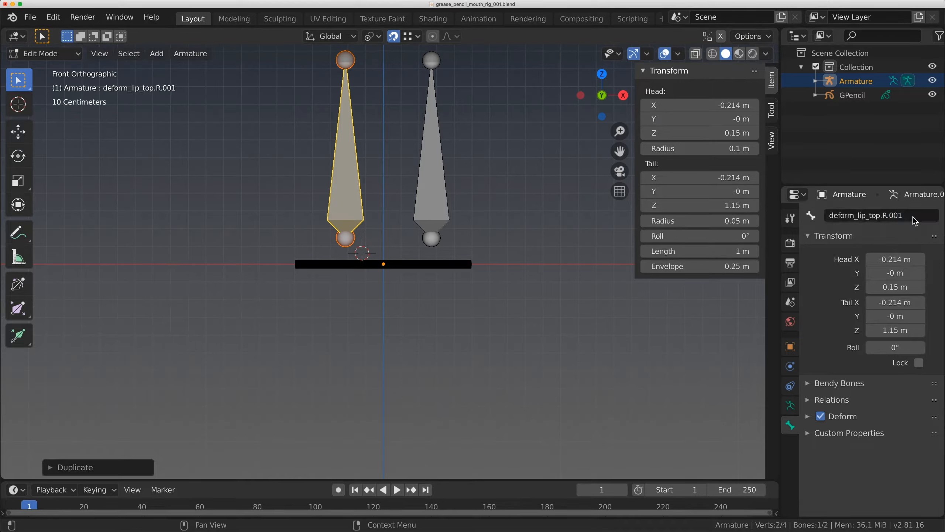
# - Enable X-Axis Mirror and move the deform_lip_top.L.001 bone so its head is at about X 0.229 m, Z 0.125 m
pyautogui.click(790, 217)
pyautogui.click(435, 191)
pyautogui.press('g')
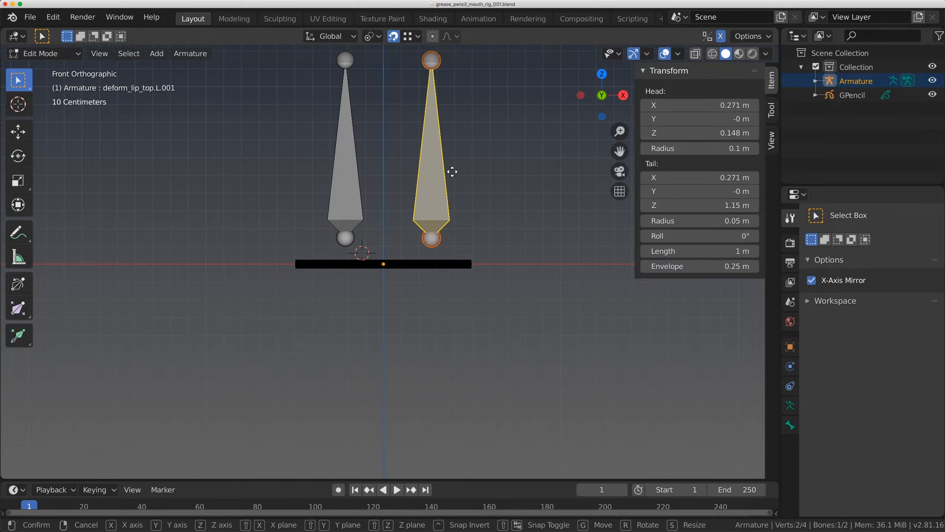
pyautogui.click(446, 181)
# - Rotate the deform_lip_top.L.001 bone by 90° and move its head close to the centre, at about X 0.0145 m, Z 0.101 m
pyautogui.scroll(-2, 448, 184)
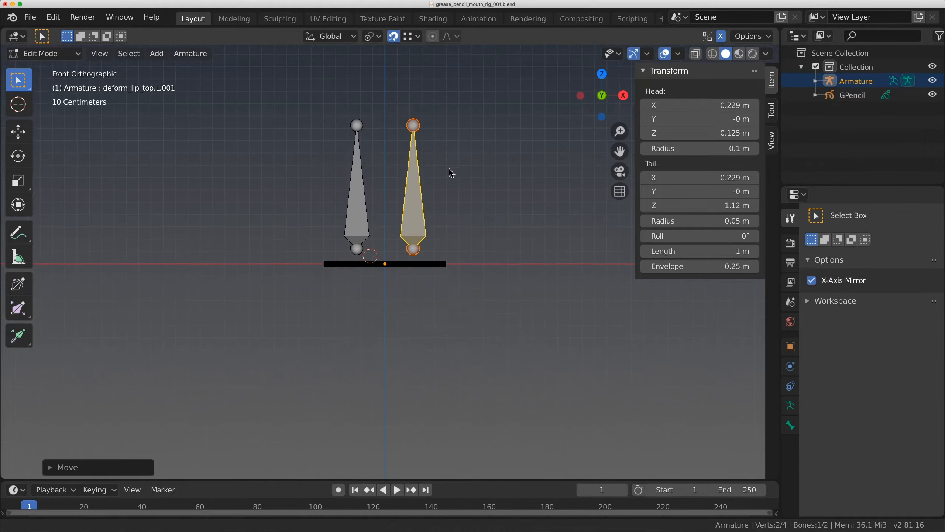
pyautogui.scroll(1, 451, 188)
pyautogui.write('r90')
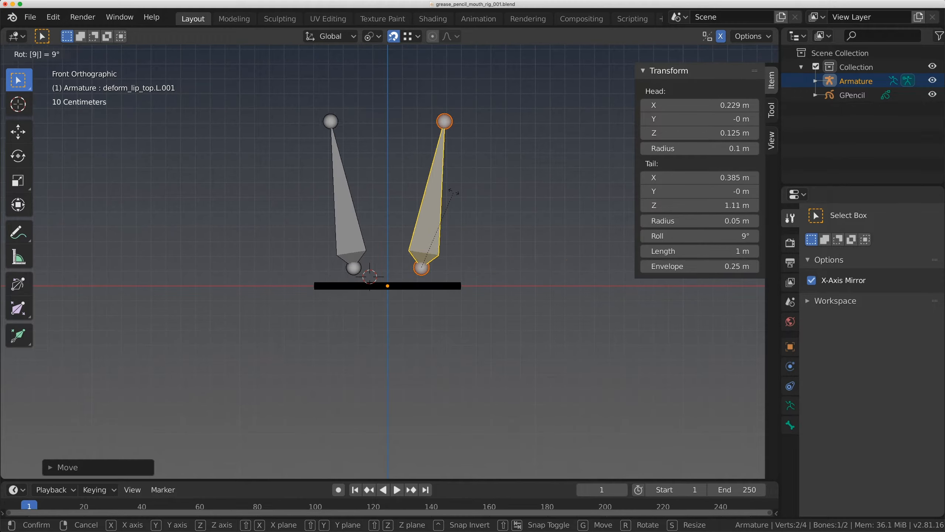
pyautogui.press('Return')
pyautogui.scroll(4, 466, 186)
pyautogui.press('g')
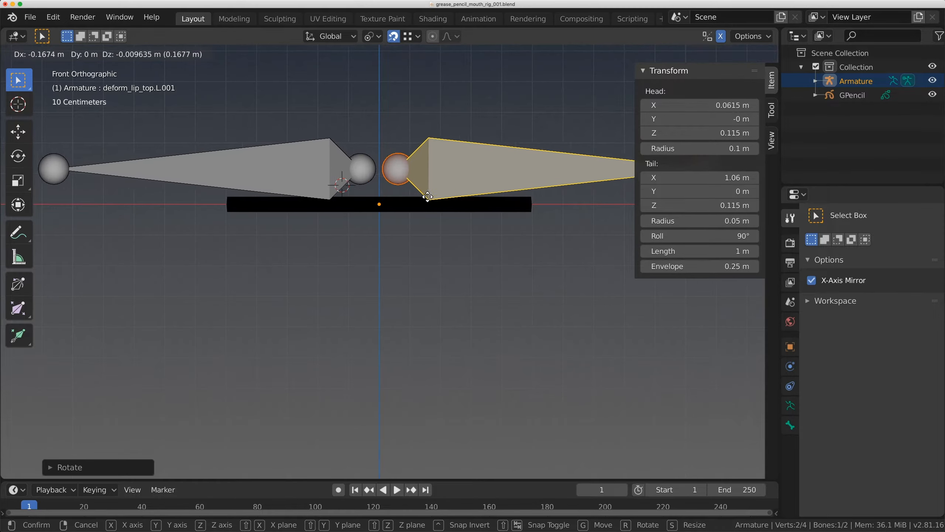
pyautogui.click(422, 213)
# - Select the head joint of deform_lip_top.L.001 and set its X position to 0 m
pyautogui.click(388, 166)
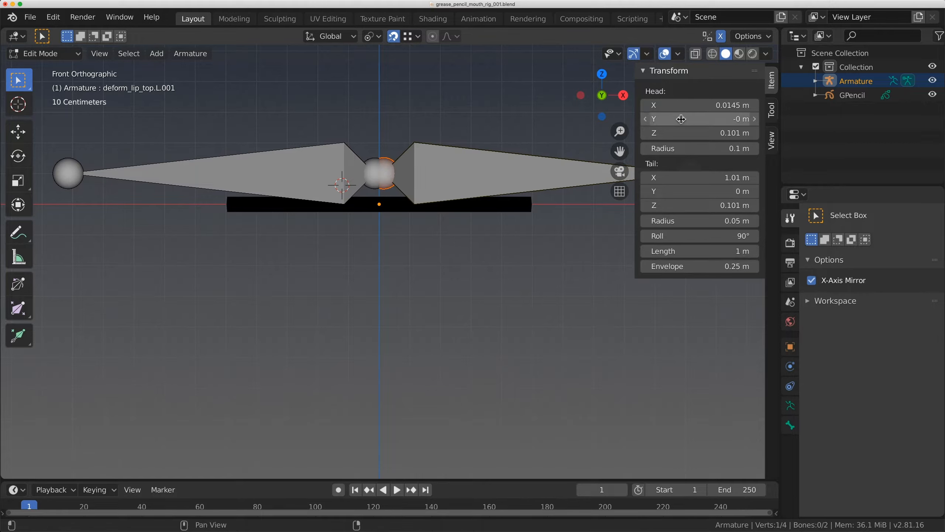
pyautogui.click(685, 105)
pyautogui.write('0')
pyautogui.press('Return')
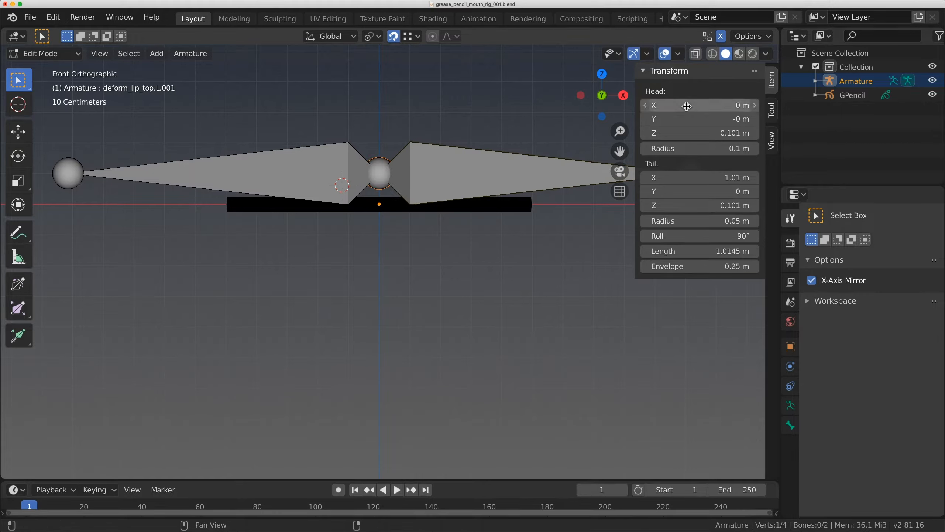
# - Select the deform_lip_top.L.001 bone and scale it down to a length of about 0.21 m
pyautogui.click(549, 164)
pyautogui.press('s')
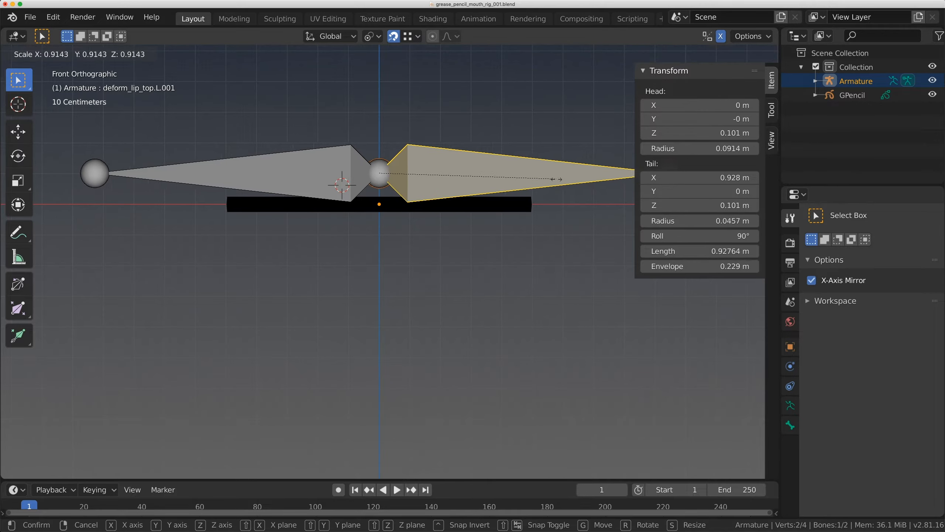
pyautogui.click(417, 180)
pyautogui.scroll(3, 417, 180)
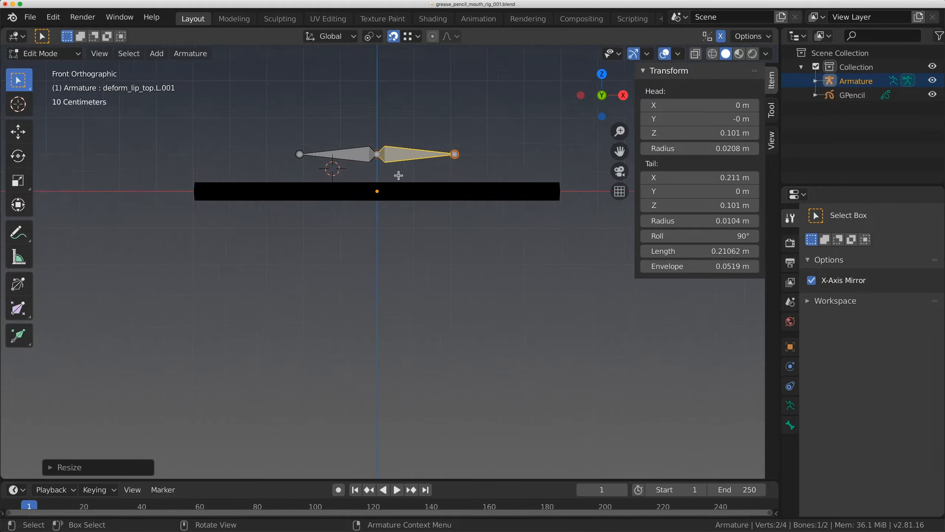
# - Set the transform pivot point to Individual Origins and scale deform_lip_top.L.001 down to about 0.132 m long
pyautogui.click(372, 36)
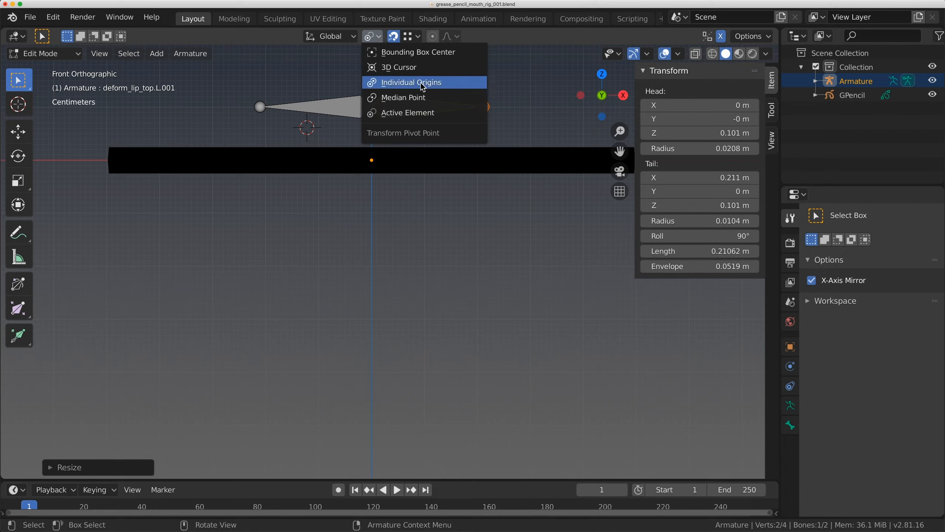
pyautogui.click(388, 84)
pyautogui.scroll(2, 380, 175)
pyautogui.keyDown('shift'); pyautogui.moveTo(369, 96); pyautogui.dragTo(404, 224, button='middle'); pyautogui.keyUp('shift')
pyautogui.press('s')
pyautogui.click(431, 242)
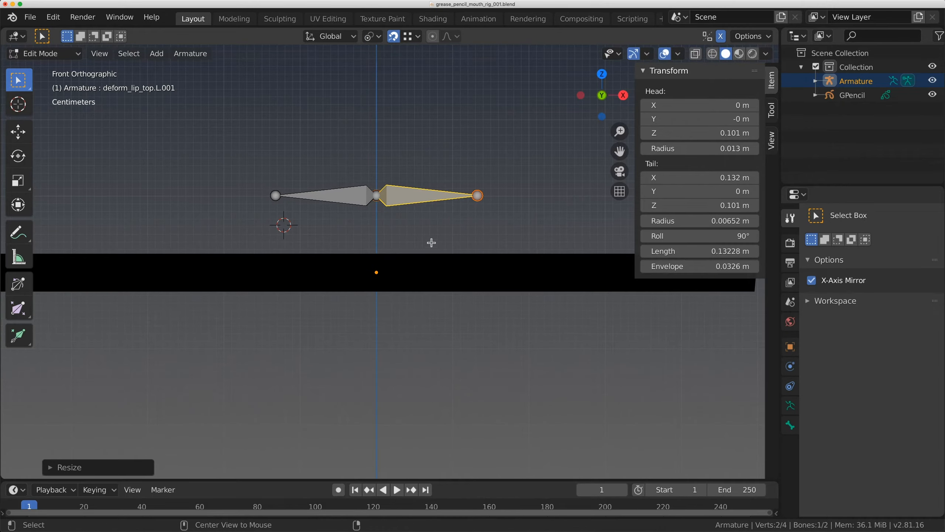
# - Turn on X-ray display and move deform_lip_top.L.001 along Z onto the mouth line's upper edge, at about Z 0.0177 m
pyautogui.hotkey('alt', 'z')
pyautogui.keyDown('shift'); pyautogui.moveTo(416, 243); pyautogui.dragTo(436, 211, button='middle'); pyautogui.keyUp('shift')
pyautogui.scroll(1, 437, 211)
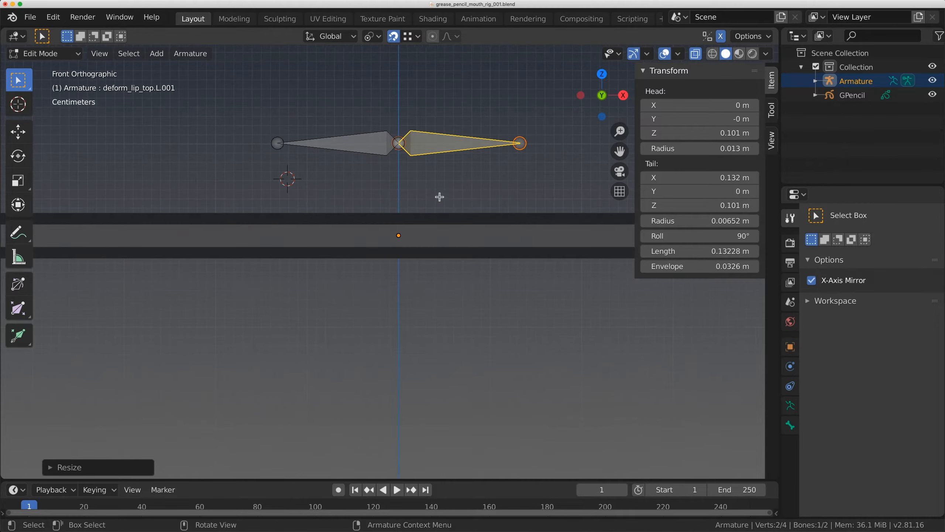
pyautogui.press('g')
pyautogui.press('z')
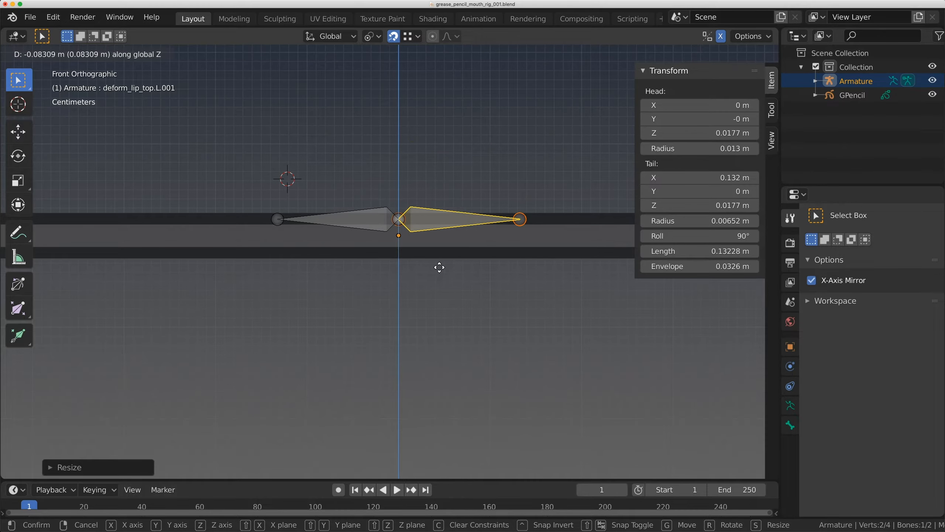
pyautogui.click(439, 267)
# - Scale deform_lip_top.L.001 down to about 0.108 m long, keeping it aligned with the mouth line's upper edge
pyautogui.scroll(2, 432, 232)
pyautogui.press('s')
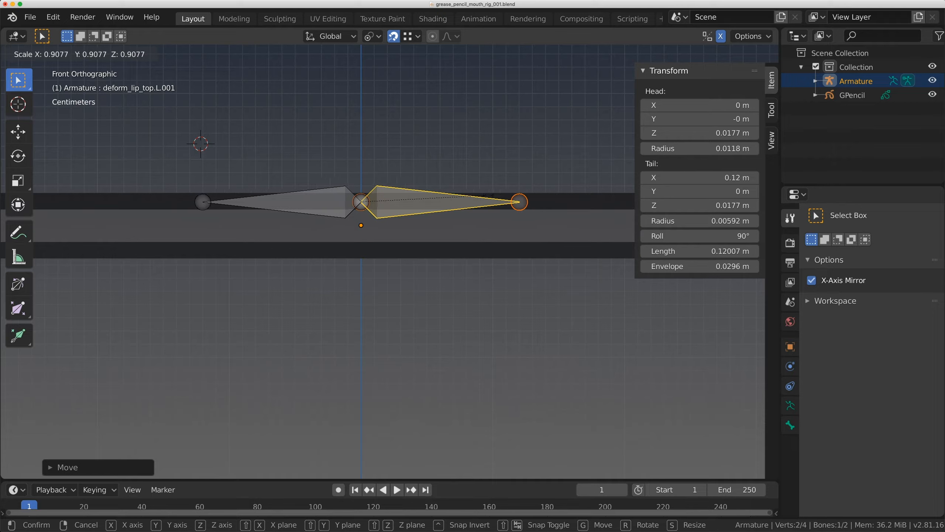
pyautogui.click(478, 197)
pyautogui.press('g')
pyautogui.press('z')
pyautogui.click(478, 198)
# - Extrude a second mirrored top-lip bone along X from the tip of deform_lip_top.L.001, ending about 0.217 m from the centre
pyautogui.scroll(-7, 477, 199)
pyautogui.keyDown('shift'); pyautogui.moveTo(453, 198); pyautogui.dragTo(371, 189, button='middle'); pyautogui.keyUp('shift')
pyautogui.scroll(3, 387, 209)
pyautogui.click(318, 217)
pyautogui.click(311, 218)
pyautogui.press('e')
pyautogui.press('y')
pyautogui.press('x')
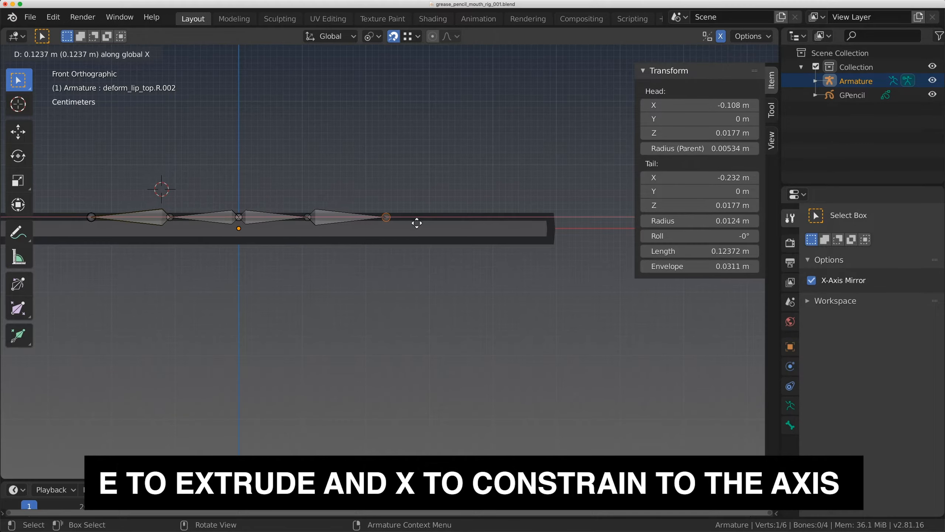
pyautogui.click(405, 223)
# - Extrude two more mirrored top-lip bones along X to the mouth corner, the first about 0.119 m long
pyautogui.press('e')
pyautogui.press('x')
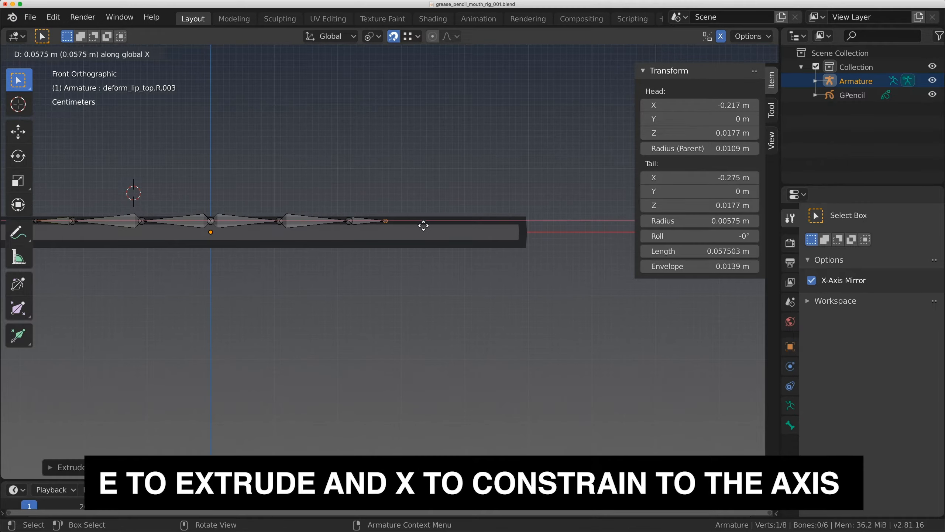
pyautogui.click(457, 223)
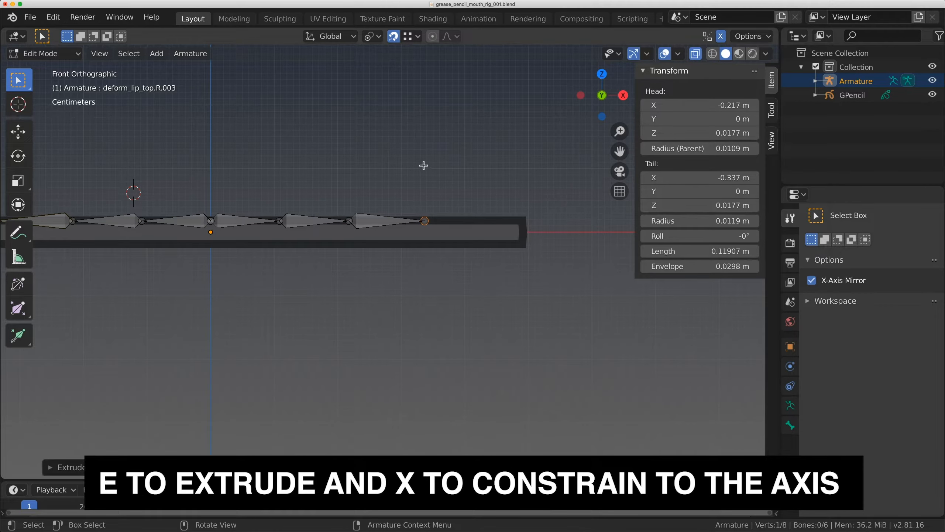
pyautogui.keyDown('shift'); pyautogui.moveTo(433, 221); pyautogui.dragTo(396, 220, button='middle'); pyautogui.keyUp('shift')
pyautogui.press('e')
pyautogui.press('x')
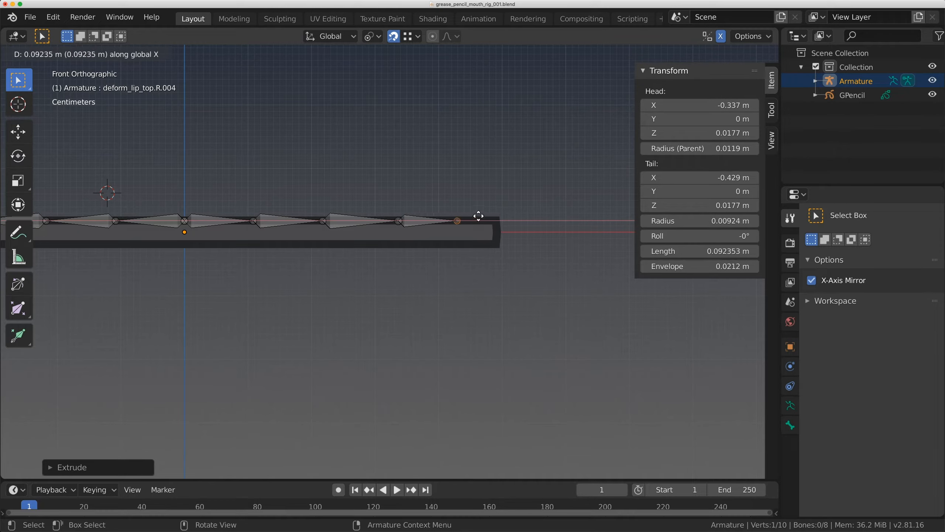
pyautogui.click(492, 214)
# - Move the third top-lip bone's tip joint along X to about 0.344 m and the second bone's tip joint to about 0.229 m
pyautogui.click(400, 221)
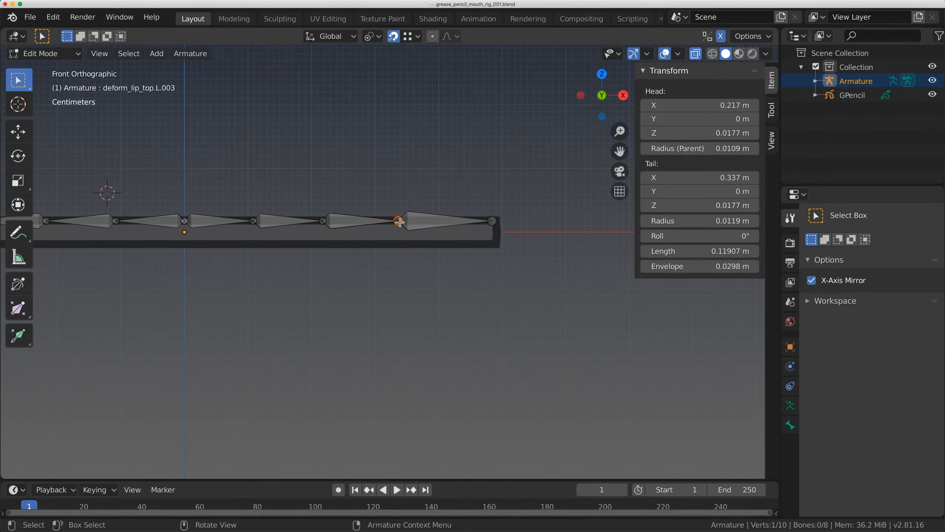
pyautogui.press('g')
pyautogui.press('x')
pyautogui.click(404, 220)
pyautogui.click(326, 219)
pyautogui.press('g')
pyautogui.press('x')
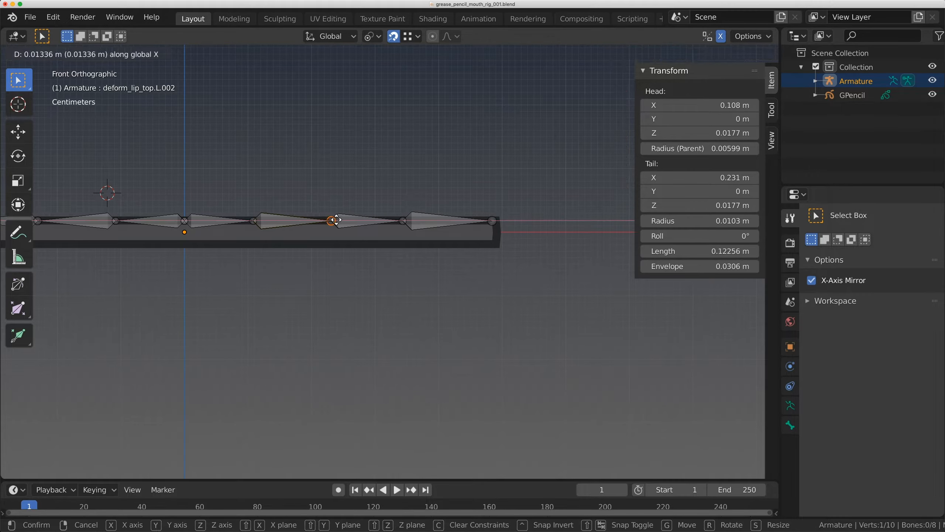
pyautogui.click(330, 220)
# - Move the first top-lip bone's tip joint along X to about 0.115 m and the third bone's tip joint to about 0.347 m
pyautogui.click(255, 220)
pyautogui.press('g')
pyautogui.press('x')
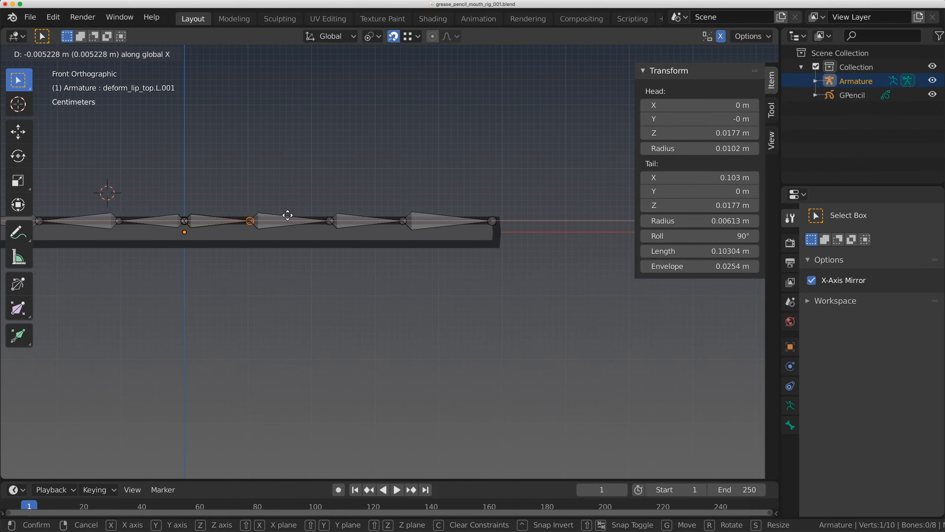
pyautogui.click(297, 214)
pyautogui.keyDown('shift'); pyautogui.moveTo(323, 219); pyautogui.dragTo(361, 202, button='middle'); pyautogui.keyUp('shift')
pyautogui.click(440, 205)
pyautogui.press('g')
pyautogui.press('x')
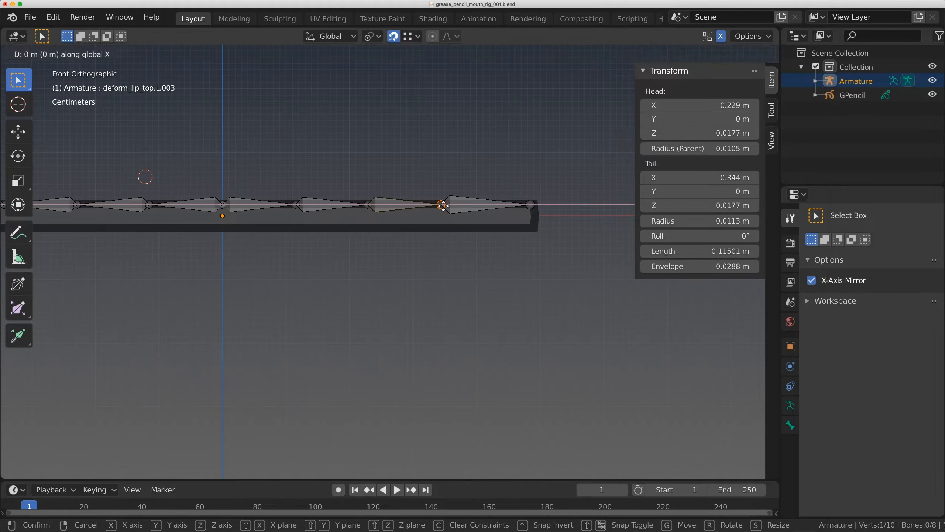
pyautogui.click(442, 204)
# - Duplicate deform_lip_top.L.001 and move the copy along Z onto the mouth line's lower edge, at about Z -0.0177 m
pyautogui.keyDown('shift'); pyautogui.moveTo(311, 218); pyautogui.dragTo(384, 216, button='middle'); pyautogui.keyUp('shift')
pyautogui.click(372, 185)
pyautogui.hotkey('shift', 'd')
pyautogui.press('z')
pyautogui.click(378, 222)
pyautogui.click(378, 221)
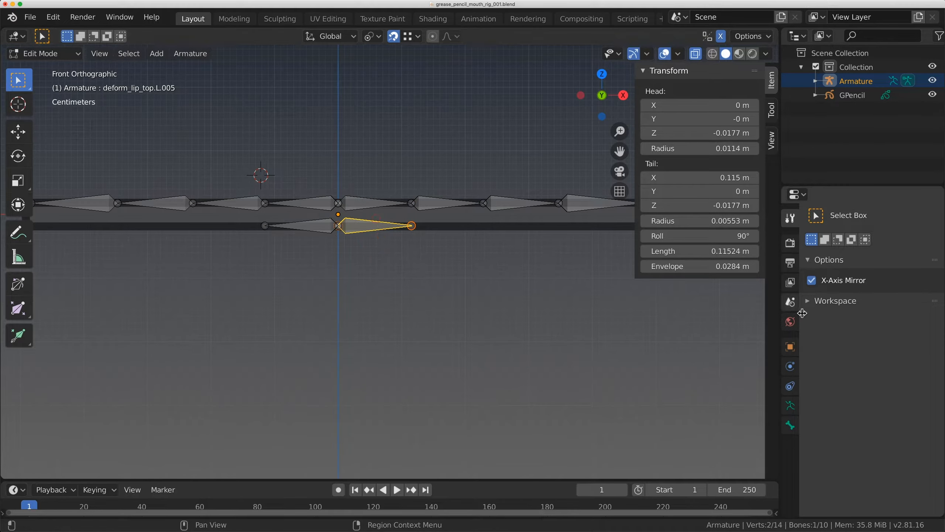
# - Rename the duplicated left and right bones on the lower edge deform_lip_bot.L.001 and deform_lip_bot.R.001
pyautogui.click(790, 426)
pyautogui.moveTo(866, 217); pyautogui.dragTo(881, 219)
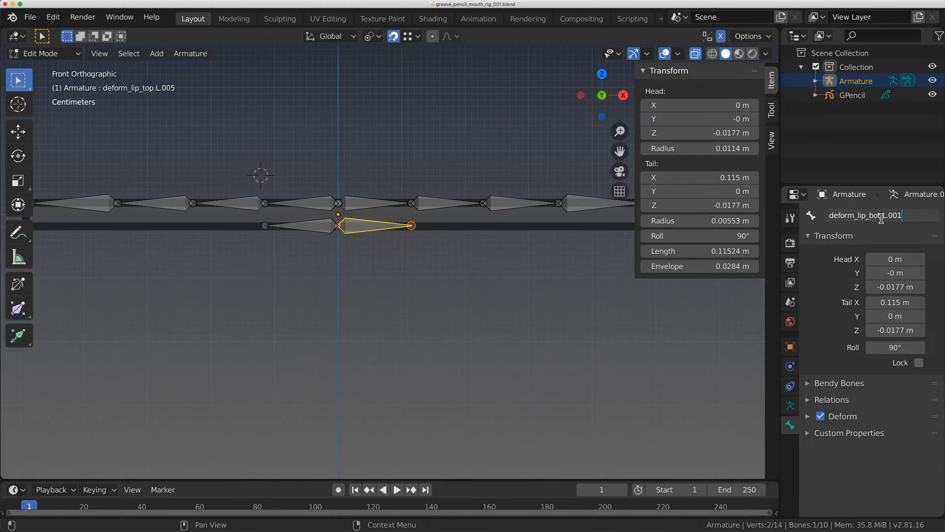
pyautogui.click(314, 224)
pyautogui.click(881, 219)
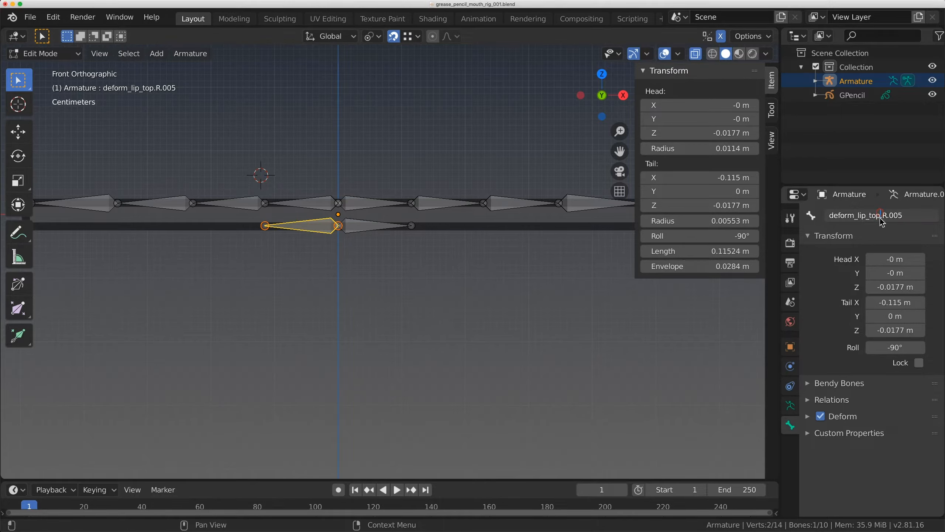
pyautogui.write('bot')
pyautogui.press('Return')
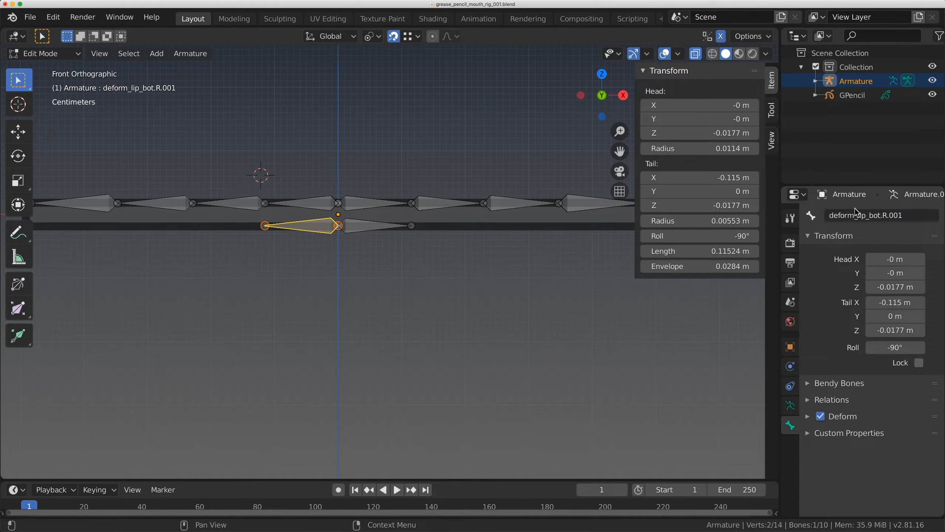
# - Extrude a mirrored bone along X from deform_lip_bot.L.001's tip, about 0.113 m long, using vertex snapping to match the top-lip joint
pyautogui.click(412, 228)
pyautogui.press('KP_Decimal')
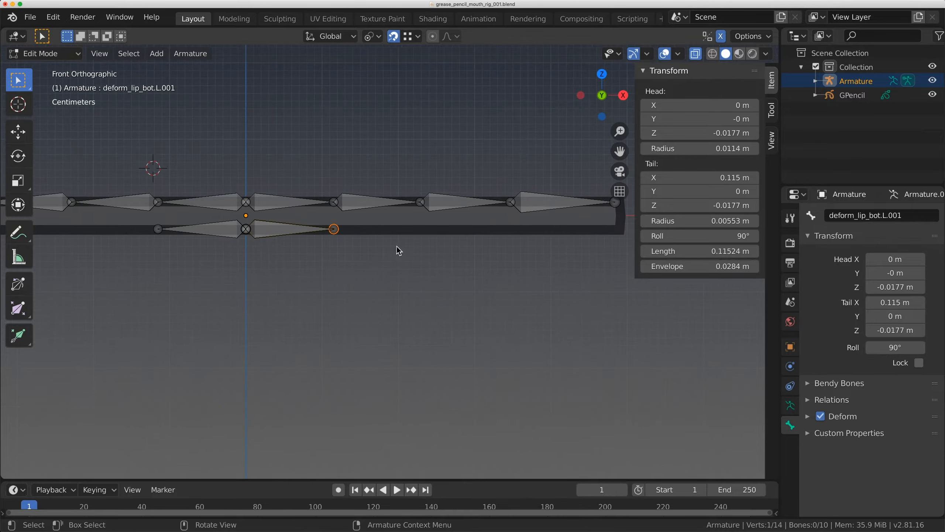
pyautogui.hotkey('shift', 'e')
pyautogui.press('x')
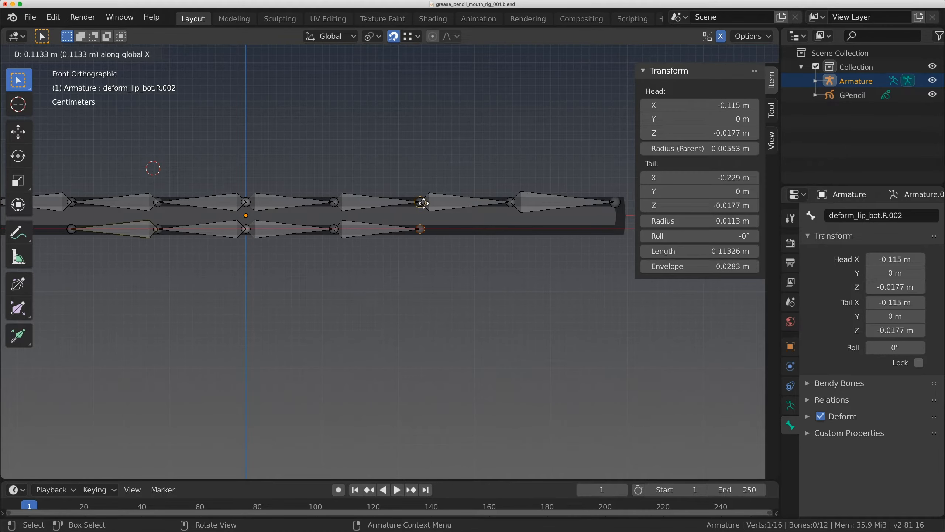
pyautogui.click(422, 203)
pyautogui.click(413, 36)
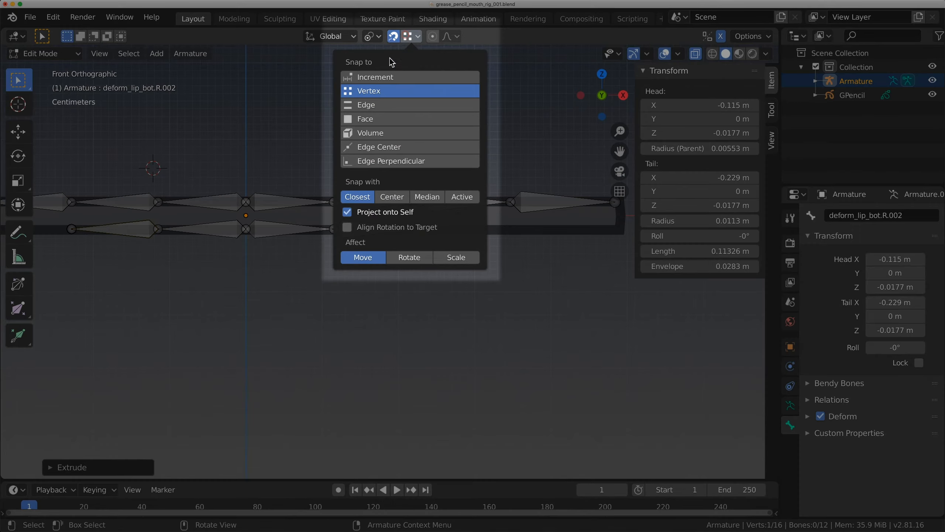
# - Extrude two more mirrored bottom-lip bones along X, about 0.118 m and 0.137 m long, snapped to the top-lip joints
pyautogui.keyDown('shift'); pyautogui.moveTo(505, 205); pyautogui.dragTo(354, 226, button='middle'); pyautogui.keyUp('shift')
pyautogui.scroll(1, 383, 226)
pyautogui.click(289, 249)
pyautogui.press('e')
pyautogui.press('x')
pyautogui.click(395, 216)
pyautogui.press('e')
pyautogui.press('x')
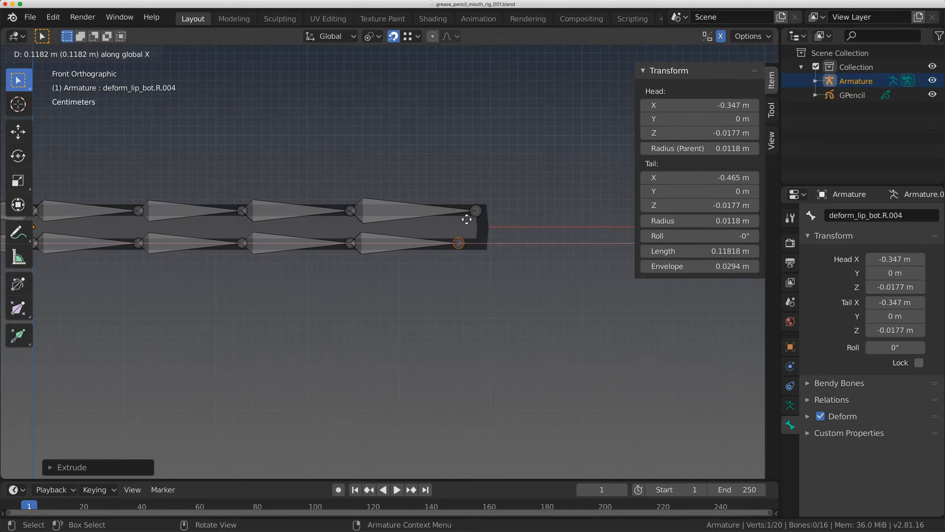
pyautogui.click(480, 219)
# - Duplicate deform_lip_bot.L.004 and place the copy at the mouth corner, pointing outward with its head at about X 0.491 m, Z 0 m
pyautogui.scroll(-4, 481, 221)
pyautogui.keyDown('shift'); pyautogui.moveTo(460, 228); pyautogui.dragTo(394, 238, button='middle'); pyautogui.keyUp('shift')
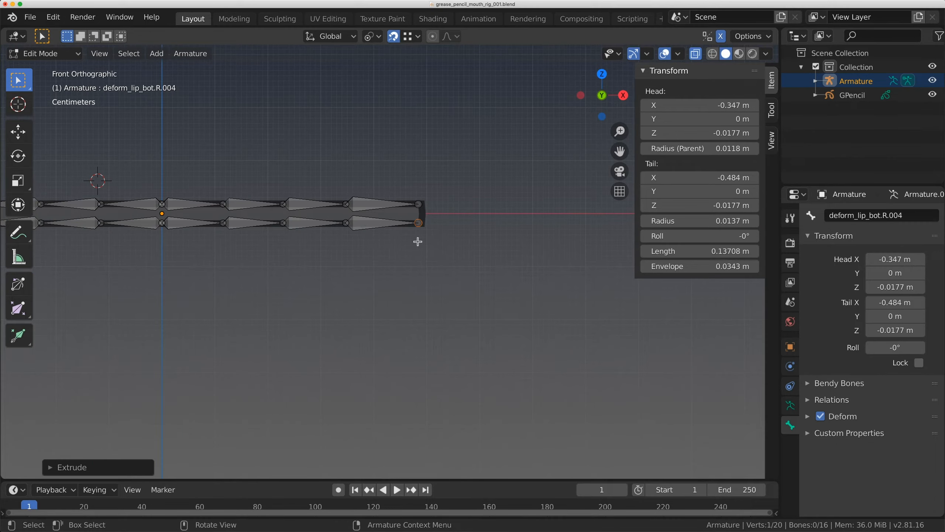
pyautogui.scroll(6, 377, 263)
pyautogui.click(378, 223)
pyautogui.scroll(2, 338, 221)
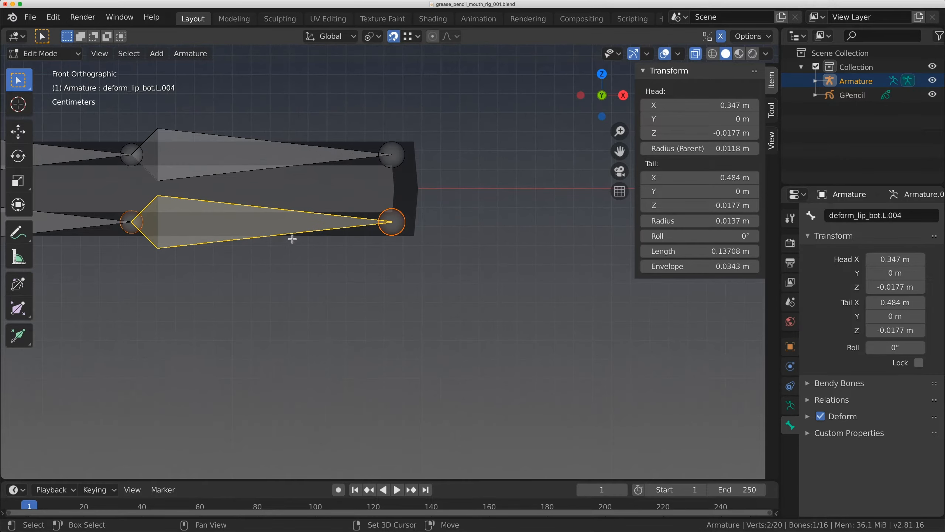
pyautogui.hotkey('shift', 'd')
pyautogui.click(573, 199)
pyautogui.press('g')
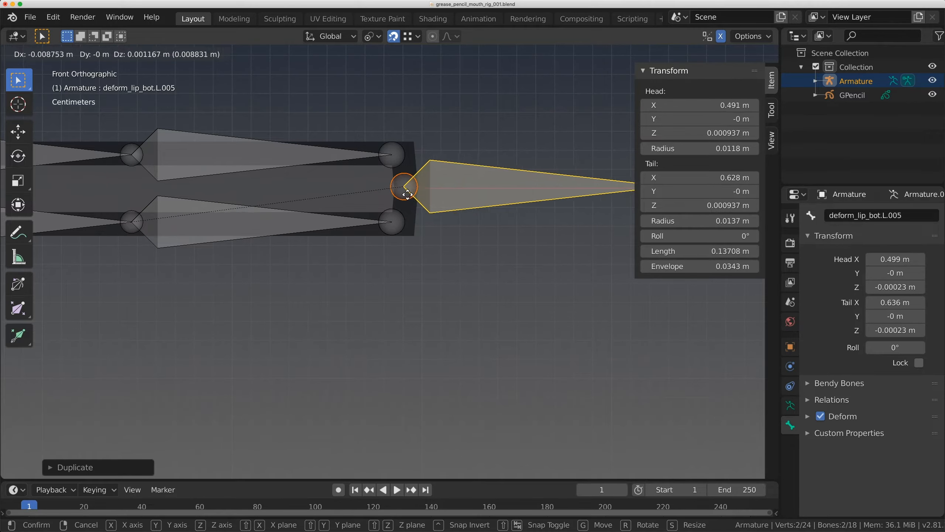
pyautogui.click(558, 197)
# - Rename the left mouth-corner bone deform_lip_con.L.001
pyautogui.click(881, 218)
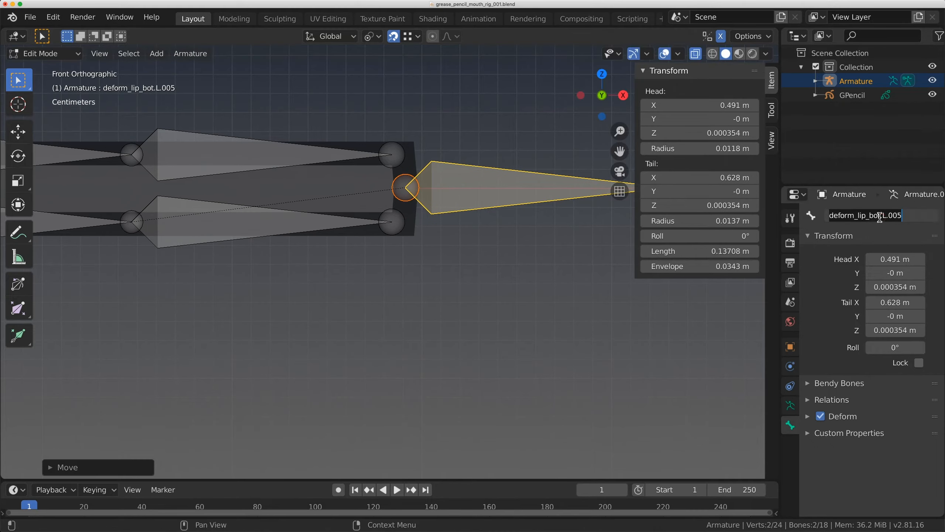
pyautogui.click(880, 216)
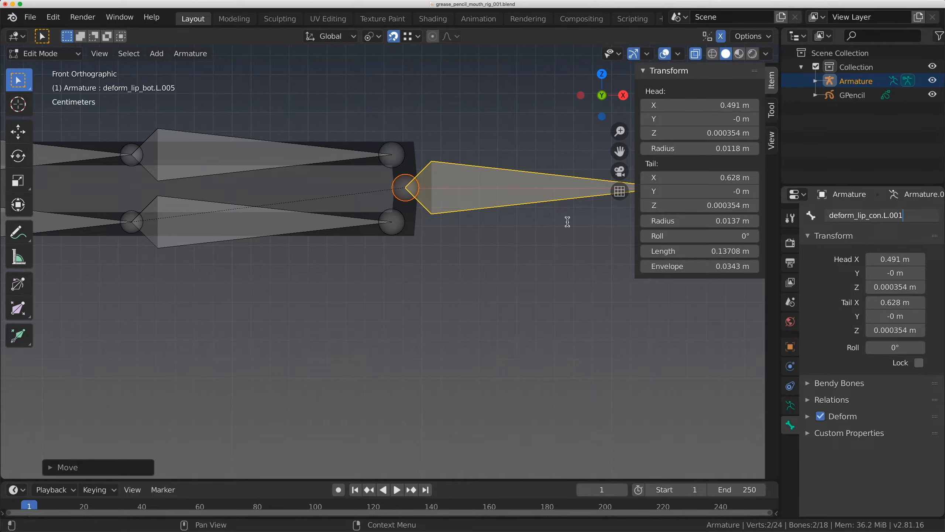
pyautogui.press('Return')
# - Select the mirrored bone at the opposite mouth corner and rename it deform_lip_con.R.001
pyautogui.scroll(-10, 447, 234)
pyautogui.keyDown('shift'); pyautogui.moveTo(302, 240); pyautogui.dragTo(652, 240, button='middle'); pyautogui.keyUp('shift')
pyautogui.scroll(5, 450, 241)
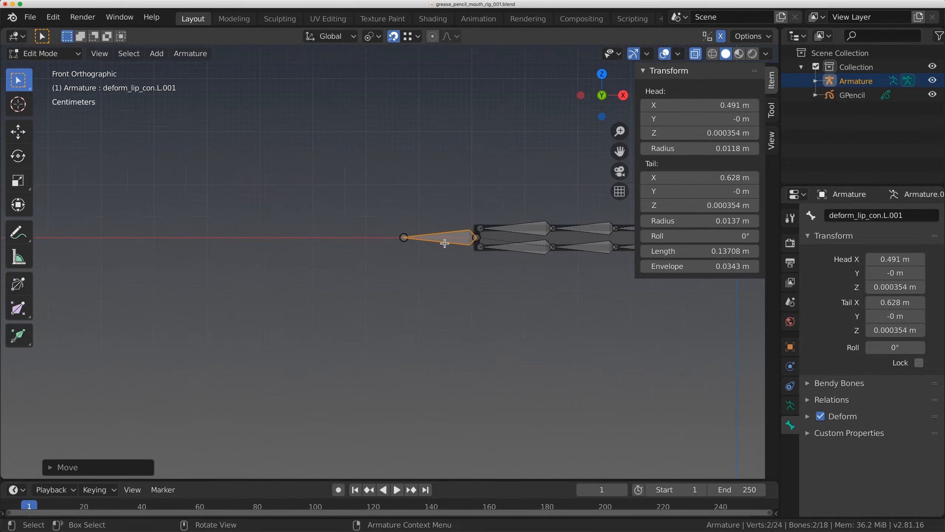
pyautogui.click(466, 219)
pyautogui.keyDown('shift'); pyautogui.moveTo(465, 220); pyautogui.dragTo(342, 223, button='middle'); pyautogui.keyUp('shift')
pyautogui.scroll(3, 342, 223)
pyautogui.click(879, 218)
pyautogui.click(881, 217)
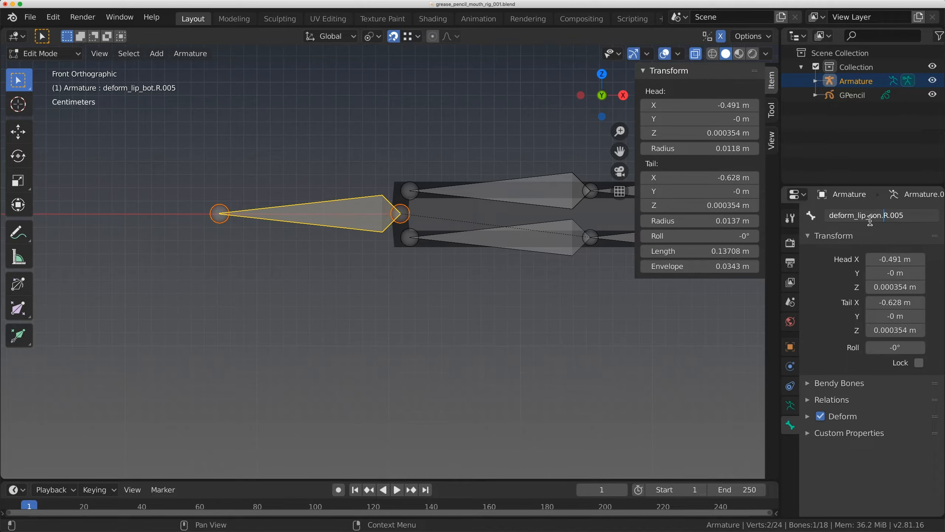
pyautogui.press('BackSpace')
pyautogui.write('1')
pyautogui.press('Return')
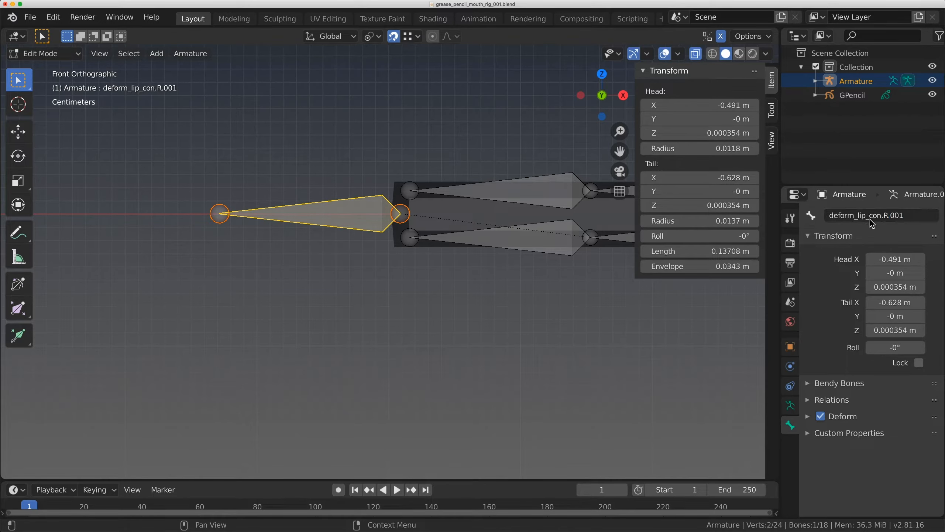
# - Switch the armature to Pose Mode, select all bones and set their rotation mode to XYZ Euler
pyautogui.scroll(-6, 484, 202)
pyautogui.keyDown('shift'); pyautogui.moveTo(536, 221); pyautogui.dragTo(300, 221, button='middle'); pyautogui.keyUp('shift')
pyautogui.scroll(-5, 299, 221)
pyautogui.keyDown('shift'); pyautogui.moveTo(369, 223); pyautogui.dragTo(354, 218, button='middle'); pyautogui.keyUp('shift')
pyautogui.scroll(2, 357, 220)
pyautogui.press('Tab')
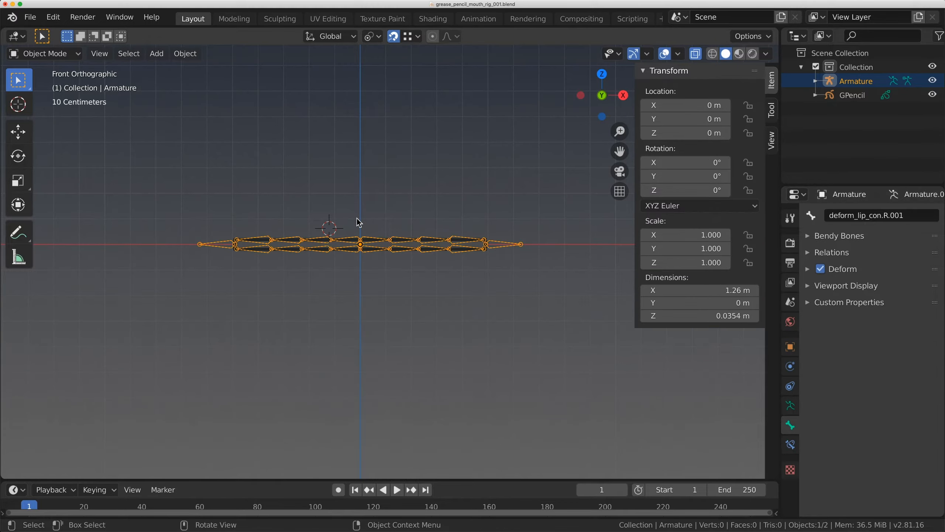
pyautogui.hotkey('ctrl', 'Tab')
pyautogui.click(382, 291)
pyautogui.press('a')
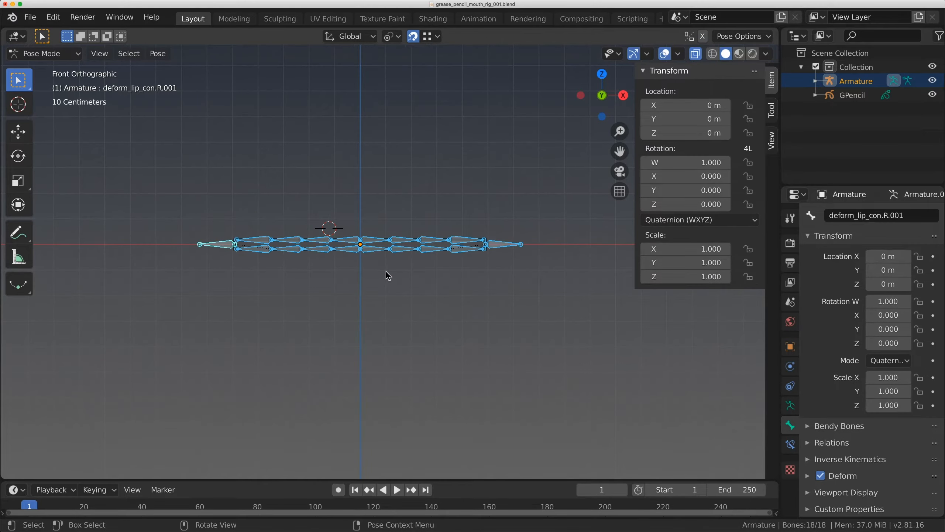
pyautogui.hotkey('ctrl', 'r')
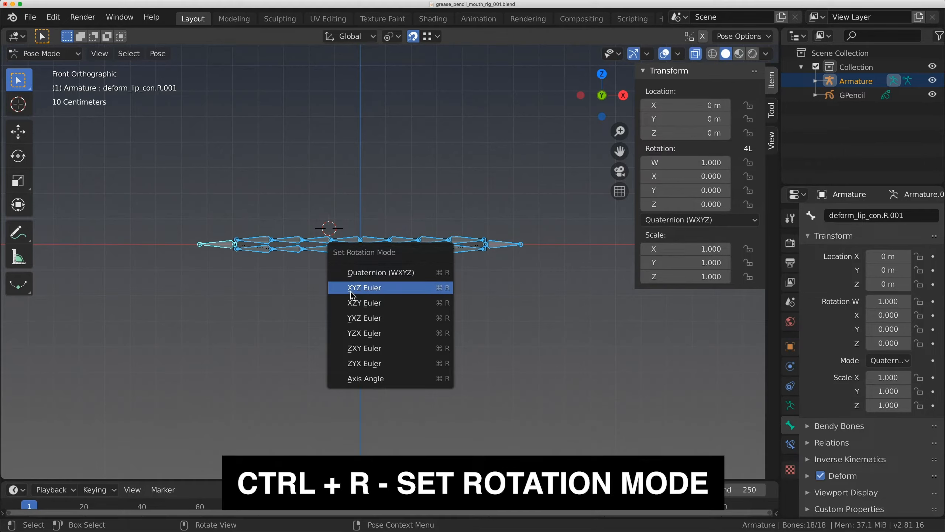
pyautogui.click(380, 290)
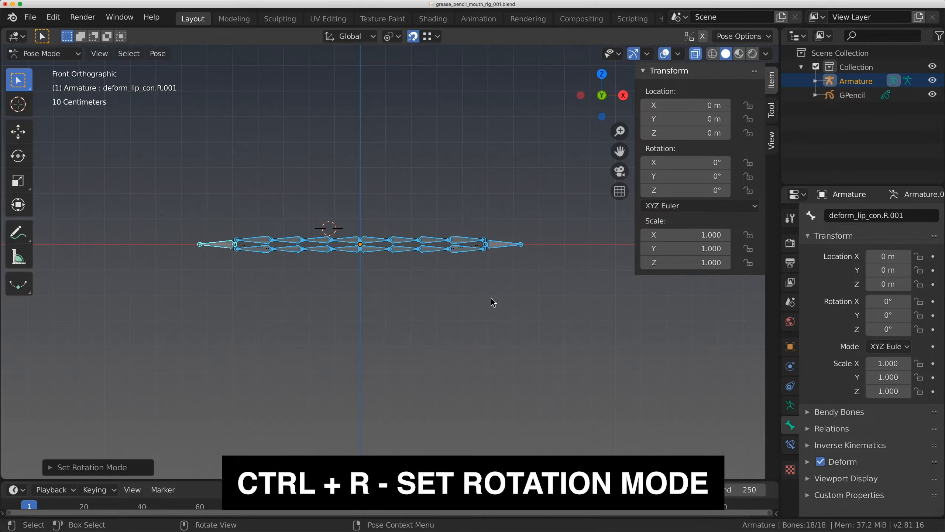
# - Add a bone group named deform, assign all the selected lip bones to it and give it the 04 theme color set
pyautogui.click(790, 405)
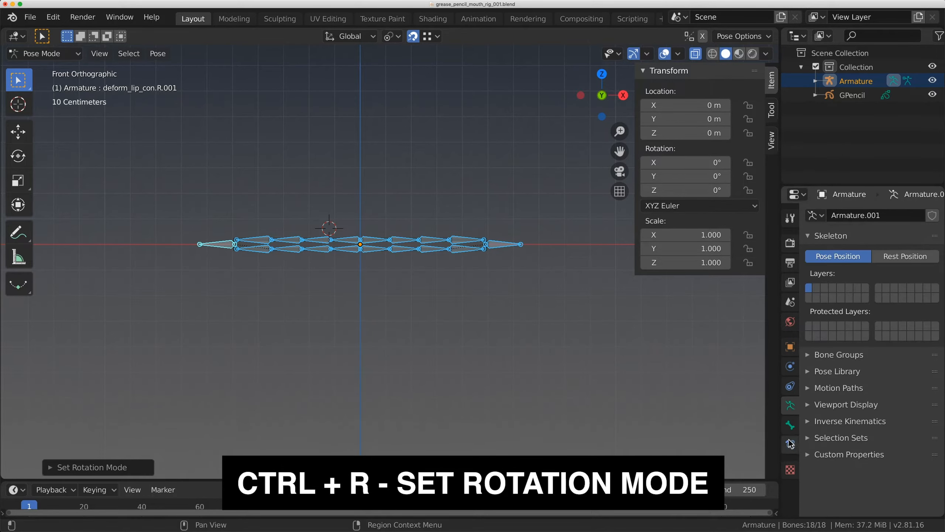
pyautogui.click(790, 425)
pyautogui.click(792, 408)
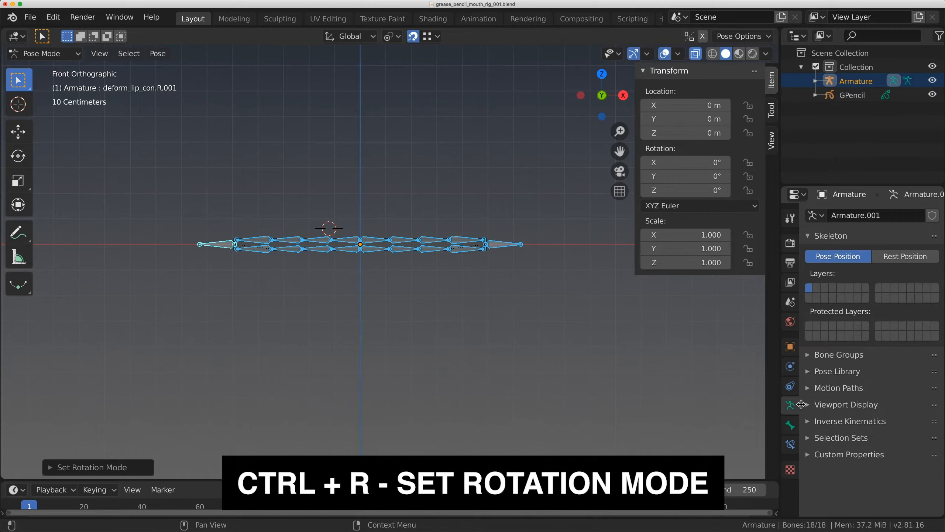
pyautogui.click(839, 354)
pyautogui.scroll(-1, 831, 364)
pyautogui.click(933, 360)
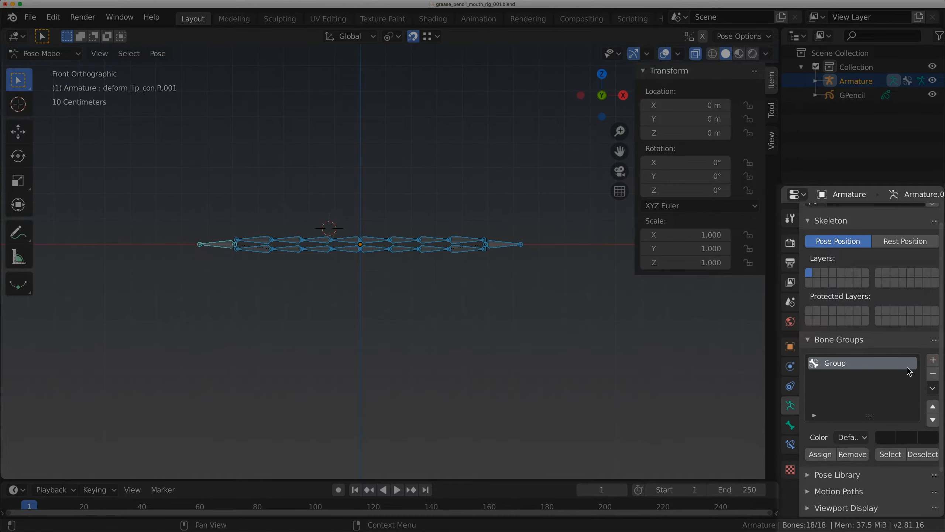
pyautogui.click(851, 438)
pyautogui.click(672, 361)
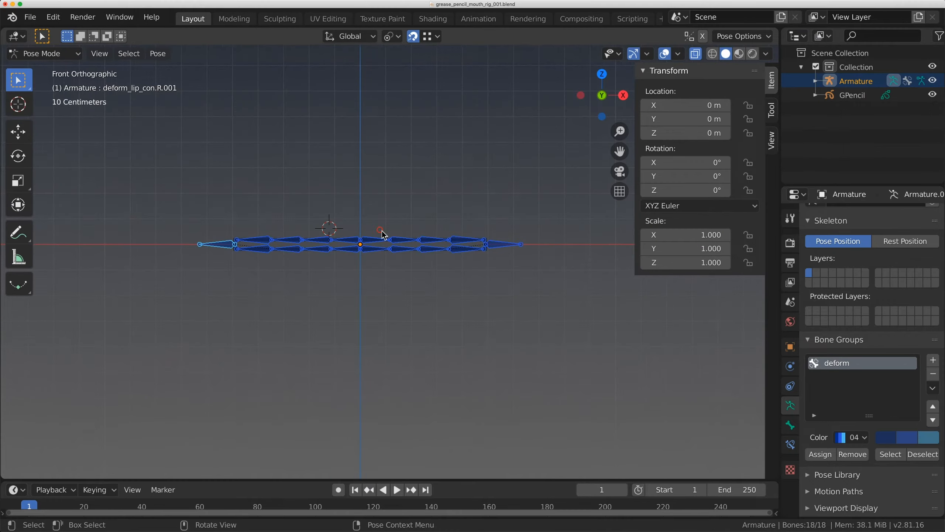
# - Return to Object Mode and parent GPencil to the armature using Armature Deform With Empty Groups
pyautogui.scroll(6, 385, 234)
pyautogui.click(373, 185)
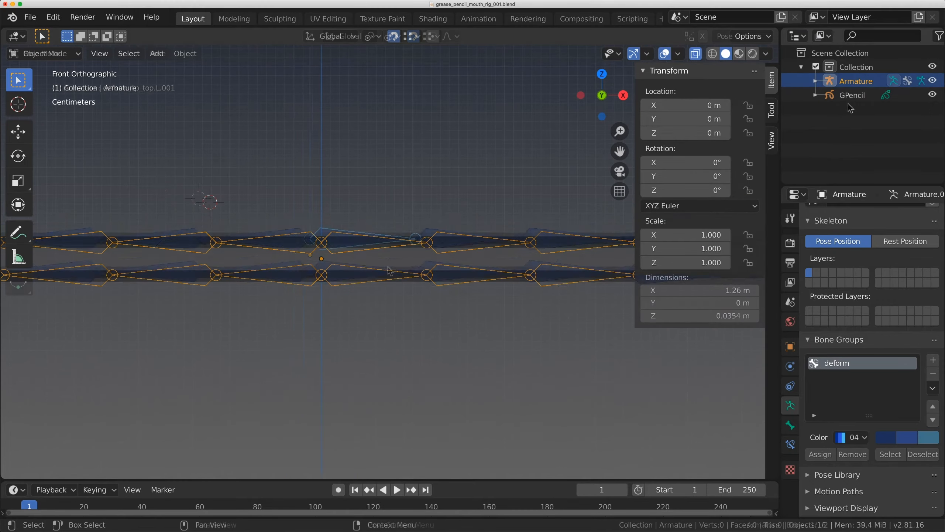
pyautogui.click(844, 94)
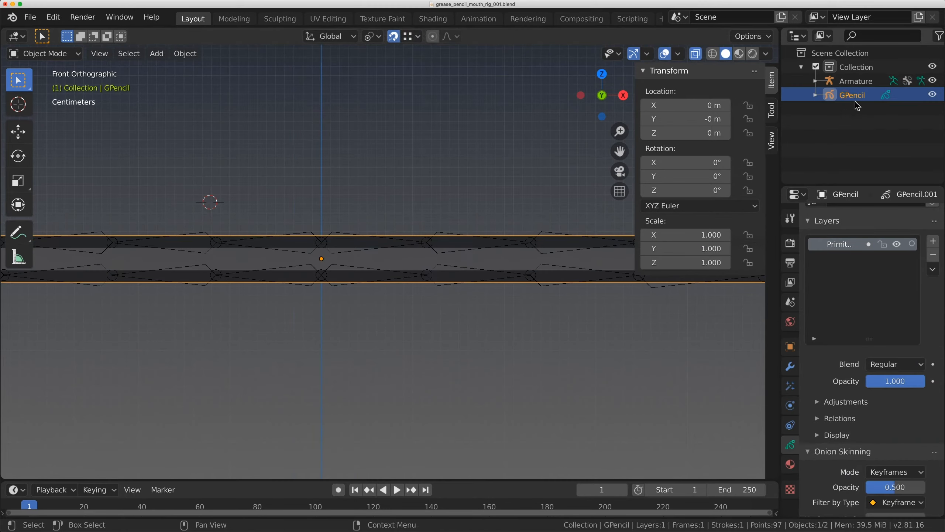
pyautogui.keyDown('shift'); pyautogui.click(443, 235); pyautogui.keyUp('shift')
pyautogui.press('super+p')
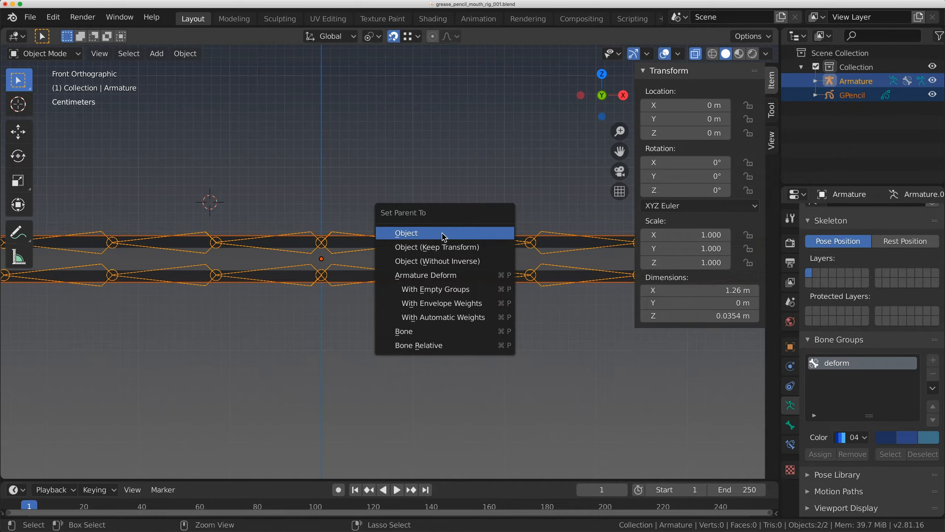
pyautogui.click(443, 290)
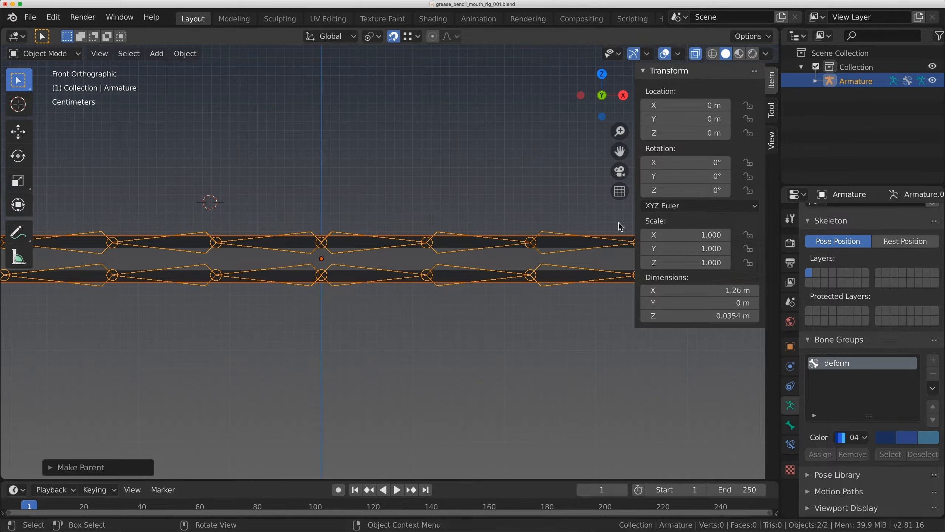
# - Select GPencil under the armature and widen the properties area to examine its Armature modifier
pyautogui.click(815, 81)
pyautogui.click(843, 138)
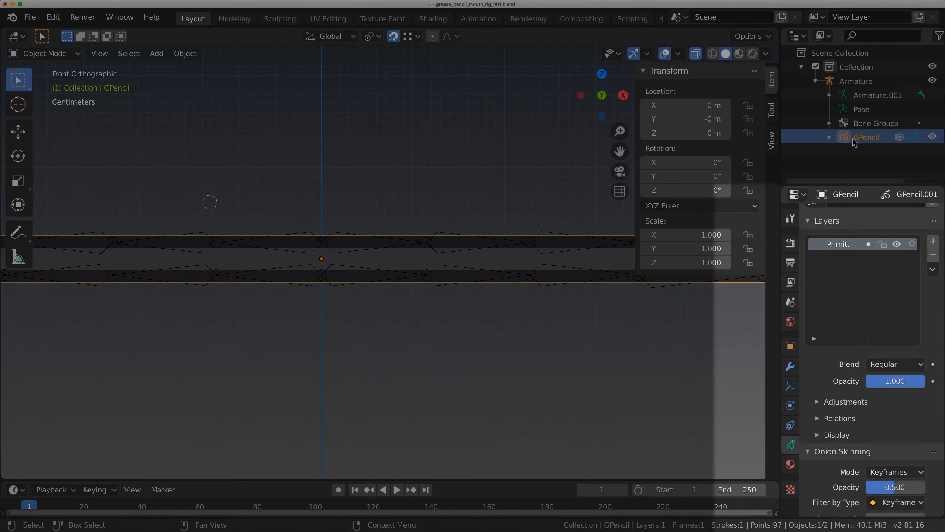
pyautogui.click(859, 82)
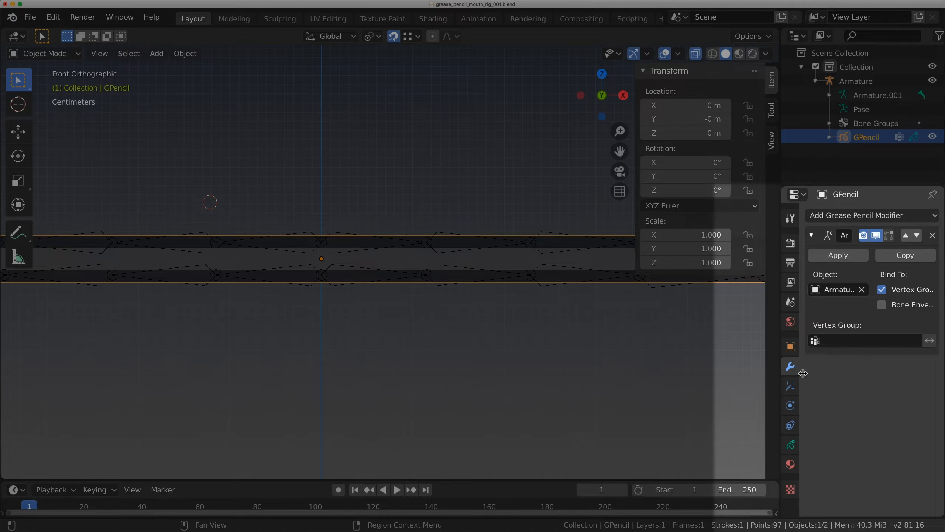
pyautogui.click(812, 235)
pyautogui.click(811, 235)
pyautogui.moveTo(783, 242); pyautogui.dragTo(724, 243)
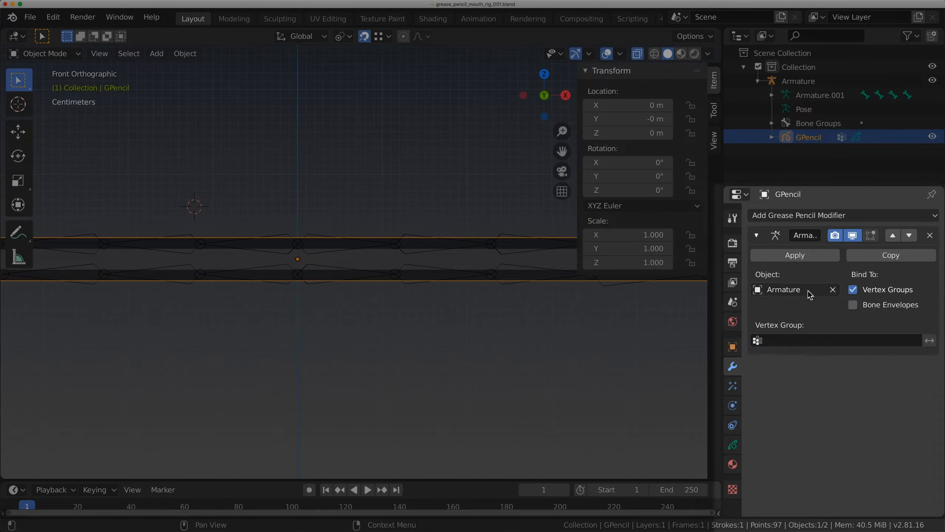
# - Enlarge GPencil's Vertex Groups list to show every bone group and make deform_lip_top.L.001 the active group
pyautogui.click(732, 445)
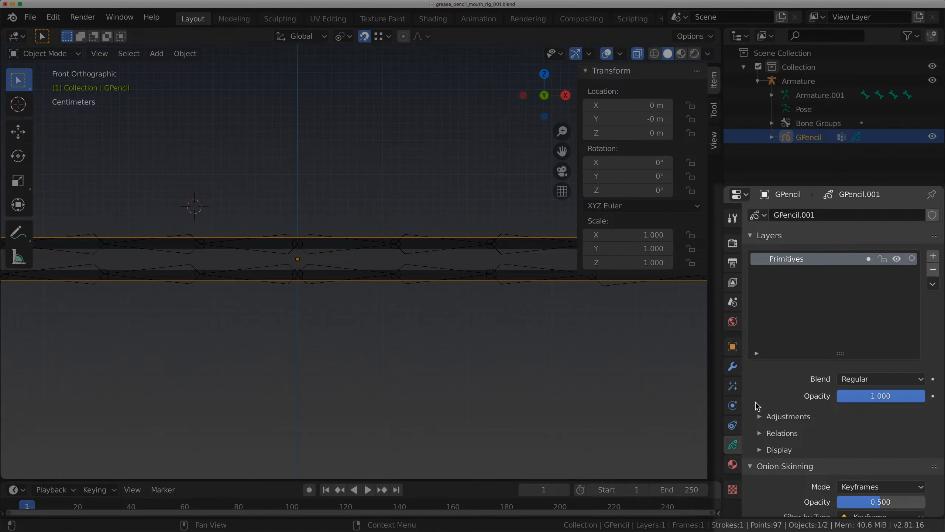
pyautogui.scroll(-10, 788, 391)
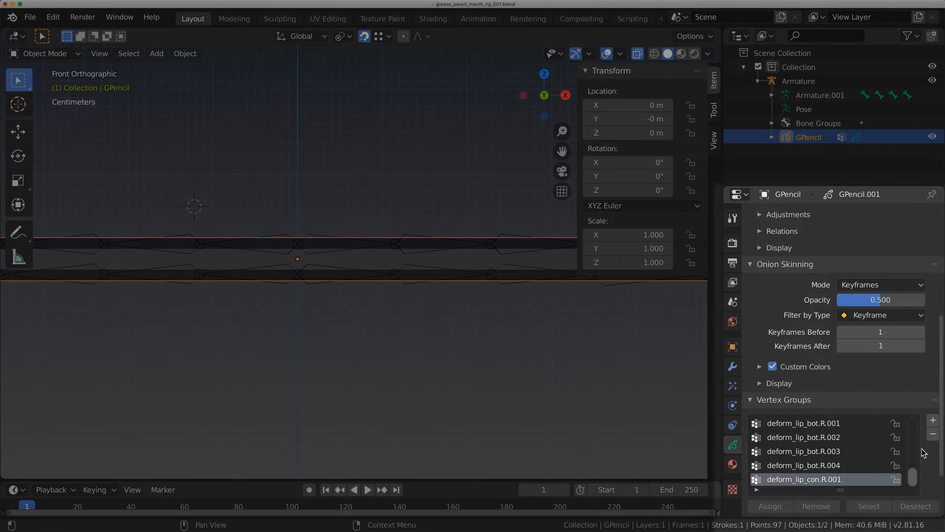
pyautogui.scroll(-5, 772, 460)
pyautogui.moveTo(841, 422); pyautogui.dragTo(842, 521)
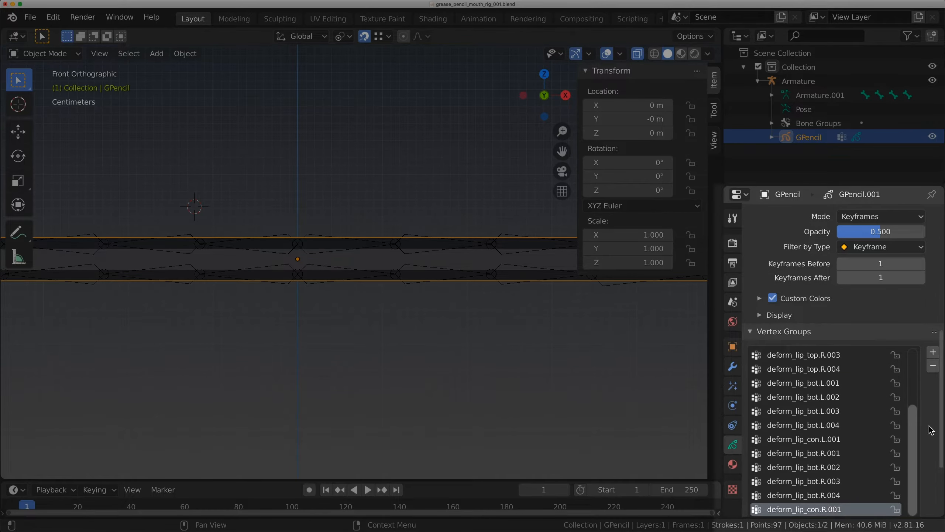
pyautogui.scroll(-5, 930, 429)
pyautogui.moveTo(843, 446); pyautogui.dragTo(843, 515)
pyautogui.scroll(-2, 844, 316)
pyautogui.scroll(3, 847, 319)
pyautogui.click(841, 265)
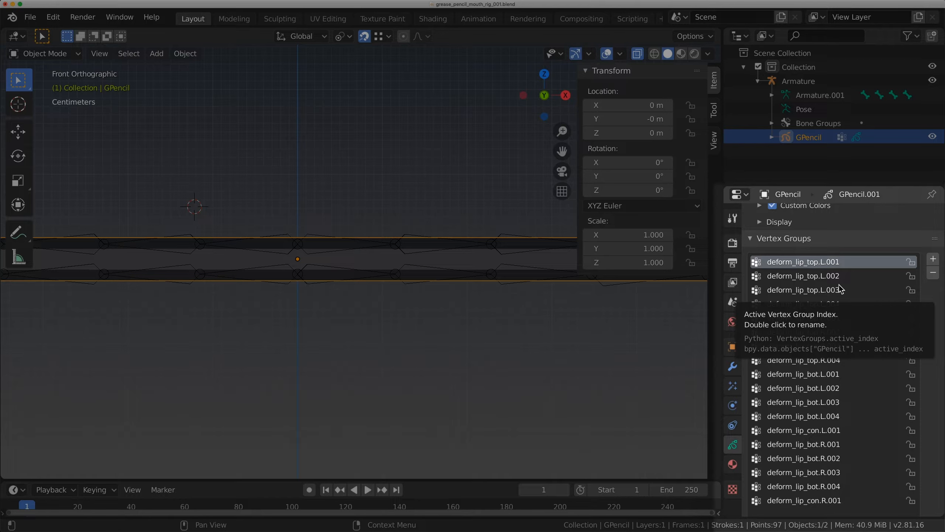
# - Put the armature in Pose Mode, add GPencil to the selection and turn off Lock Object Modes
pyautogui.click(427, 245)
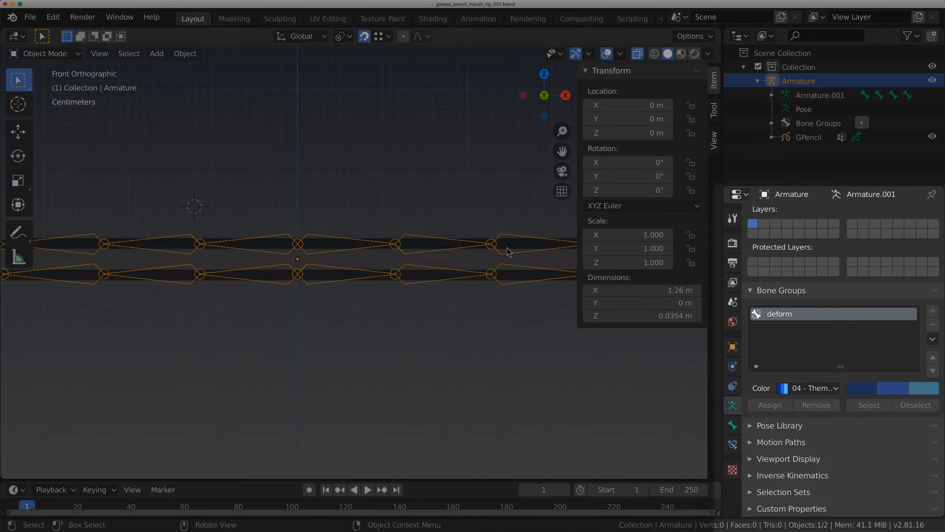
pyautogui.scroll(4, 344, 194)
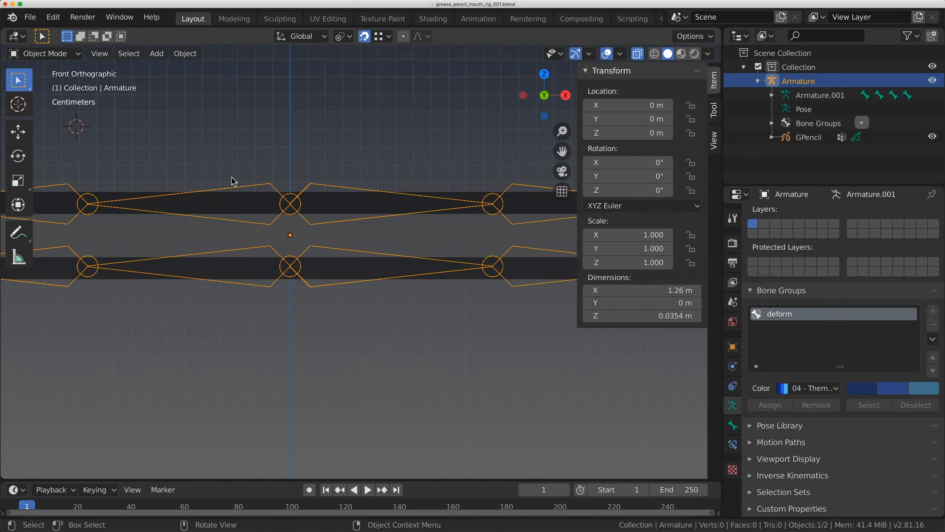
pyautogui.hotkey('ctrl', 'Tab')
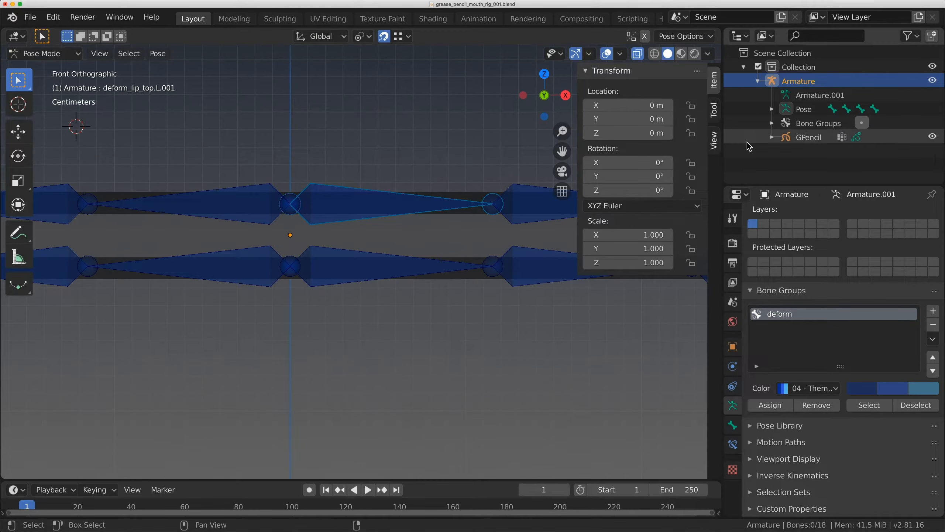
pyautogui.keyDown('shift'); pyautogui.click(812, 137); pyautogui.keyUp('shift')
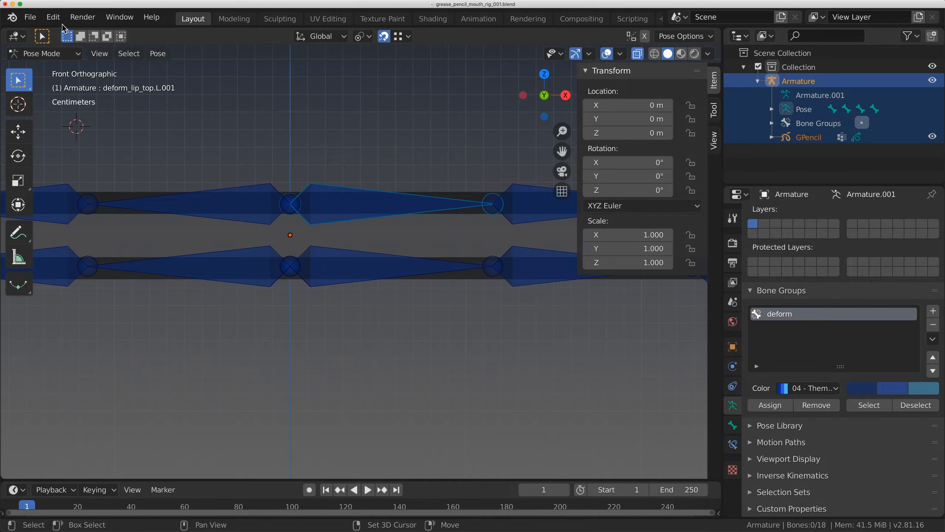
pyautogui.click(53, 17)
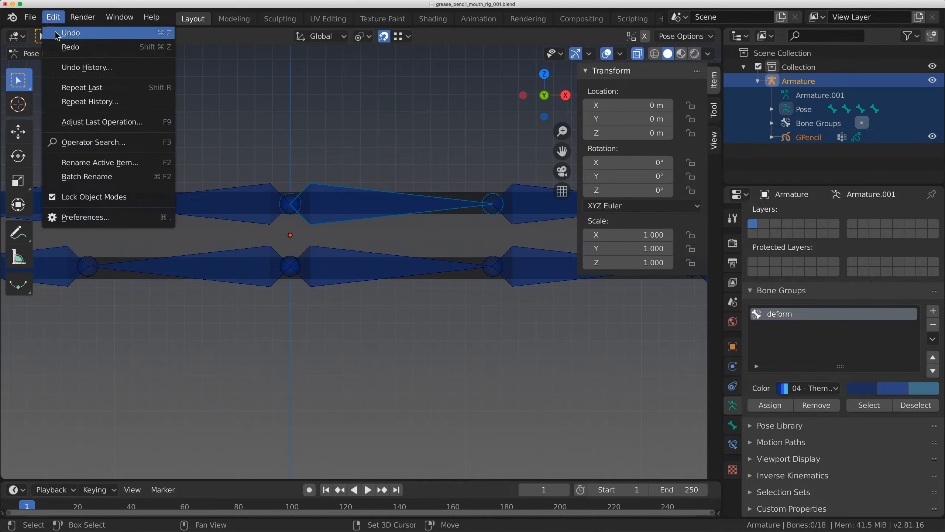
pyautogui.click(55, 197)
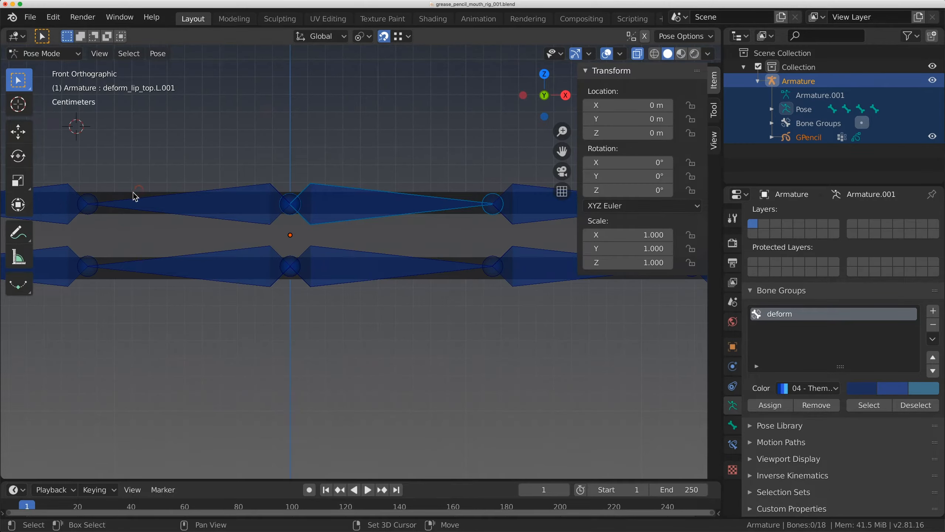
# - Make GPencil the active object, bring its vertex groups into view and switch it to Weight Paint mode
pyautogui.click(802, 138)
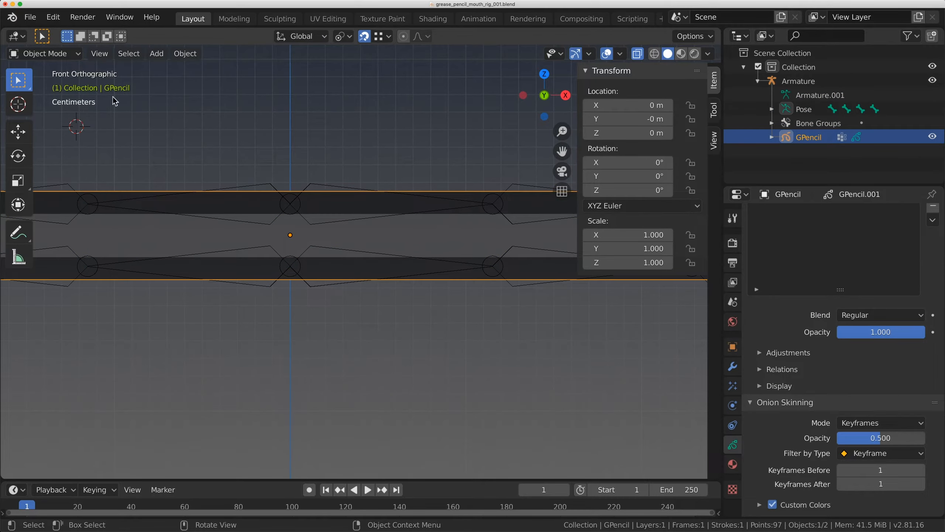
pyautogui.click(45, 53)
pyautogui.click(57, 134)
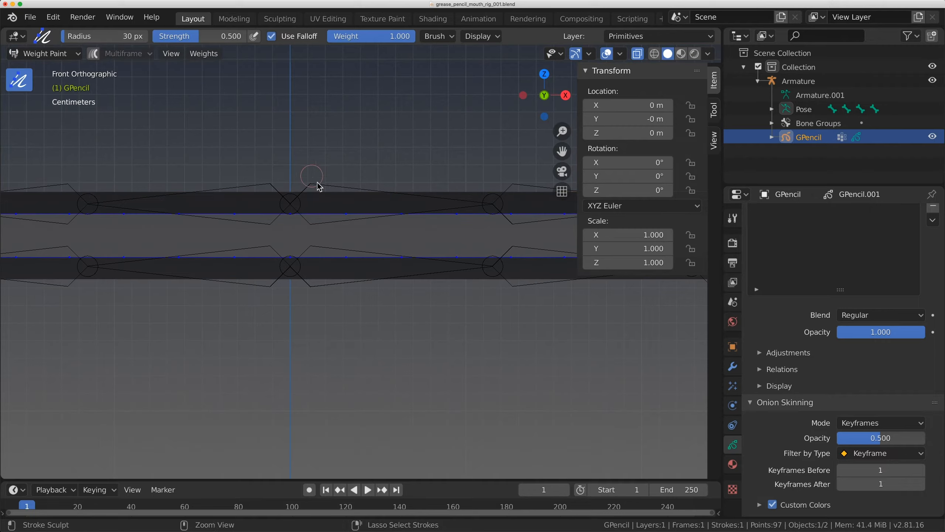
pyautogui.scroll(-3, 320, 185)
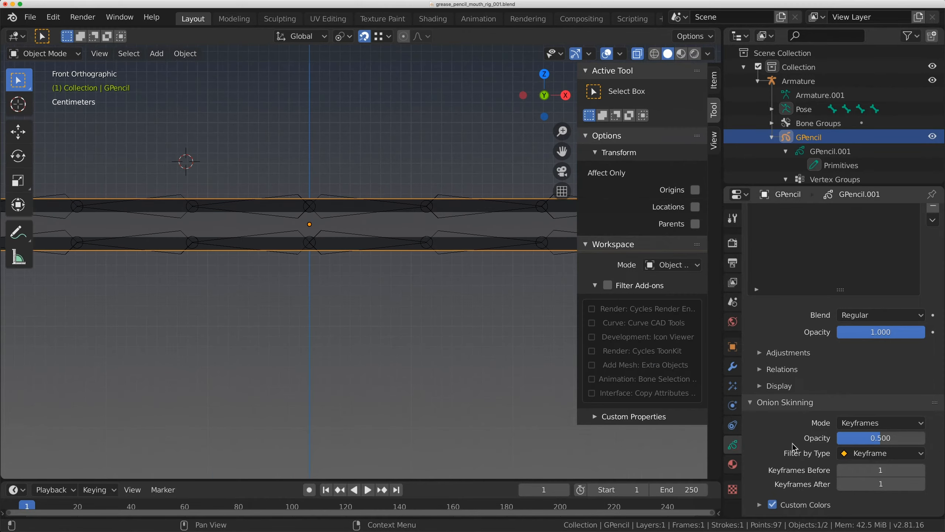
pyautogui.scroll(-5, 791, 450)
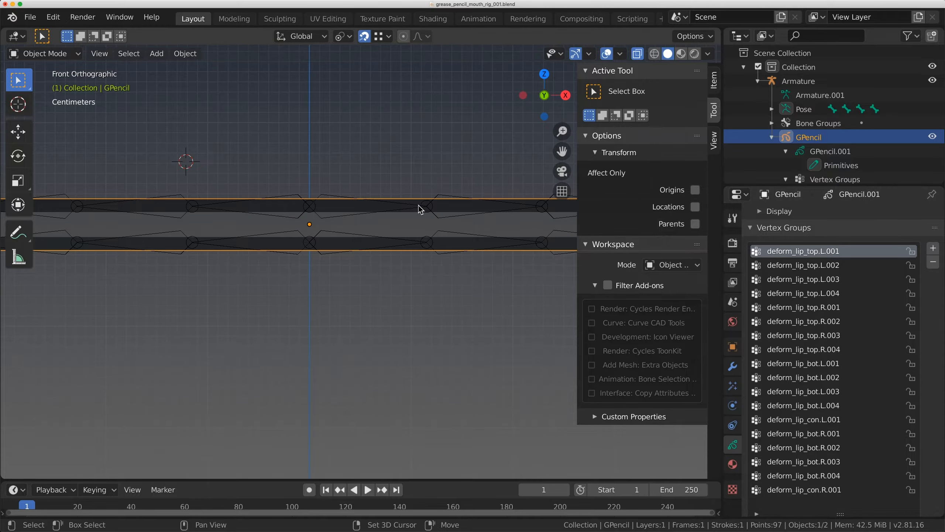
pyautogui.keyDown('shift'); pyautogui.moveTo(421, 205); pyautogui.dragTo(417, 223, button='middle'); pyautogui.keyUp('shift')
pyautogui.click(26, 58)
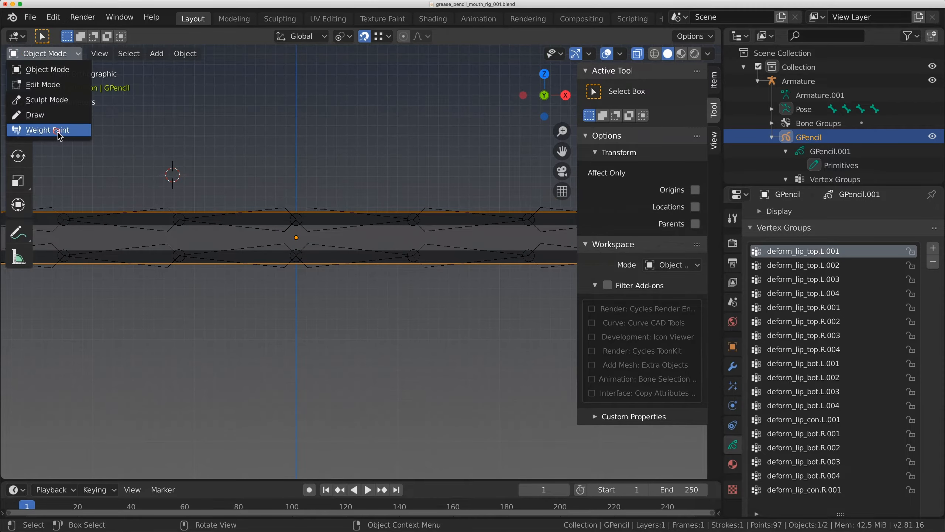
pyautogui.click(58, 132)
# - With brush strength 1.000 and weight 1.000, paint the deform_lip_top.L.001 group along the top lip stroke beneath its bone
pyautogui.scroll(2, 347, 239)
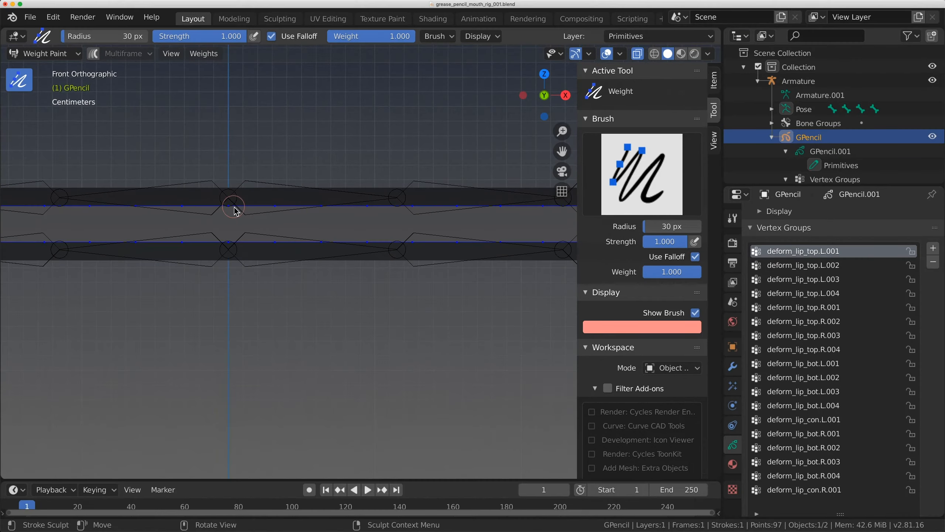
pyautogui.moveTo(234, 208)
pyautogui.mouseDown()
pyautogui.moveTo(407, 209)
pyautogui.moveTo(337, 211)
pyautogui.mouseUp()
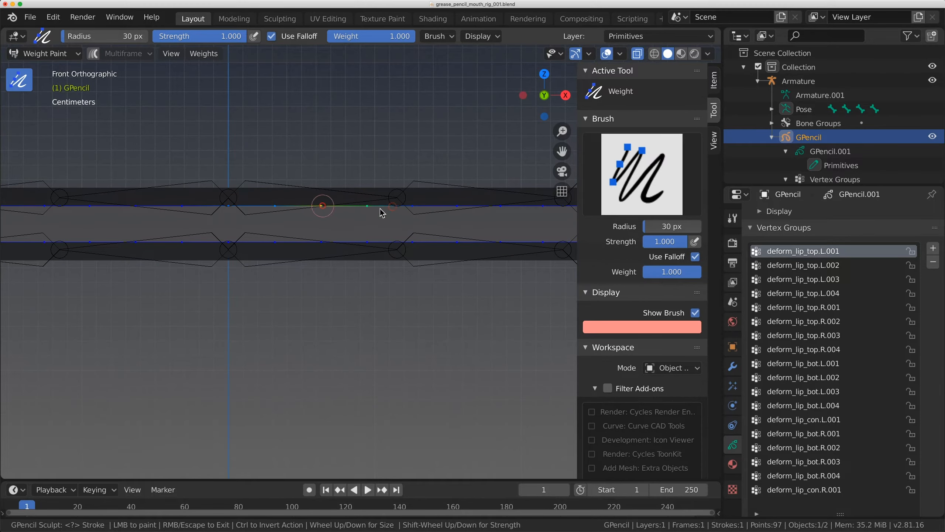
pyautogui.moveTo(277, 209); pyautogui.dragTo(317, 211)
pyautogui.moveTo(238, 207); pyautogui.dragTo(274, 207)
# - Activate deform_lip_top.L.002, enlarge the brush radius to 77 px and paint full weight along the stroke beneath that bone
pyautogui.keyDown('shift'); pyautogui.moveTo(310, 206); pyautogui.dragTo(149, 201, button='middle'); pyautogui.keyUp('shift')
pyautogui.scroll(-1, 237, 204)
pyautogui.scroll(2, 243, 205)
pyautogui.keyDown('shift'); pyautogui.moveTo(291, 207); pyautogui.dragTo(289, 208, button='middle'); pyautogui.keyUp('shift')
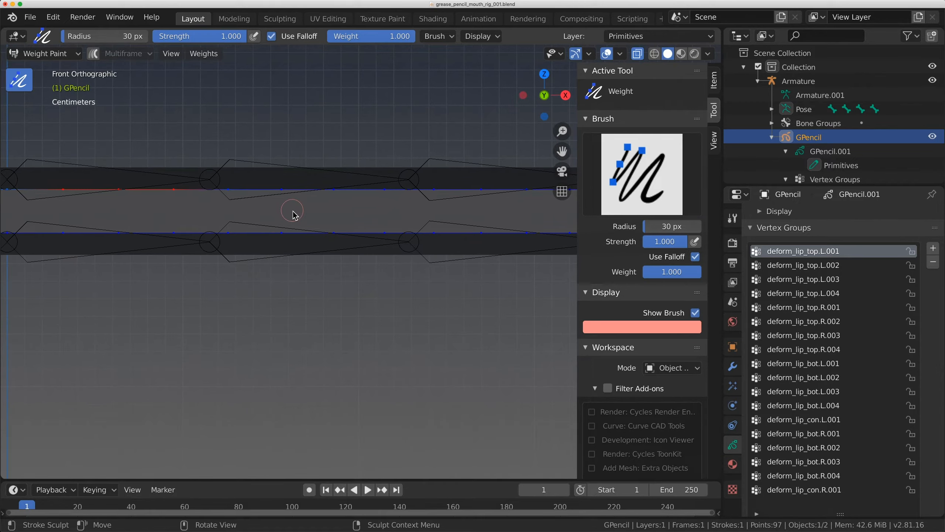
pyautogui.click(834, 266)
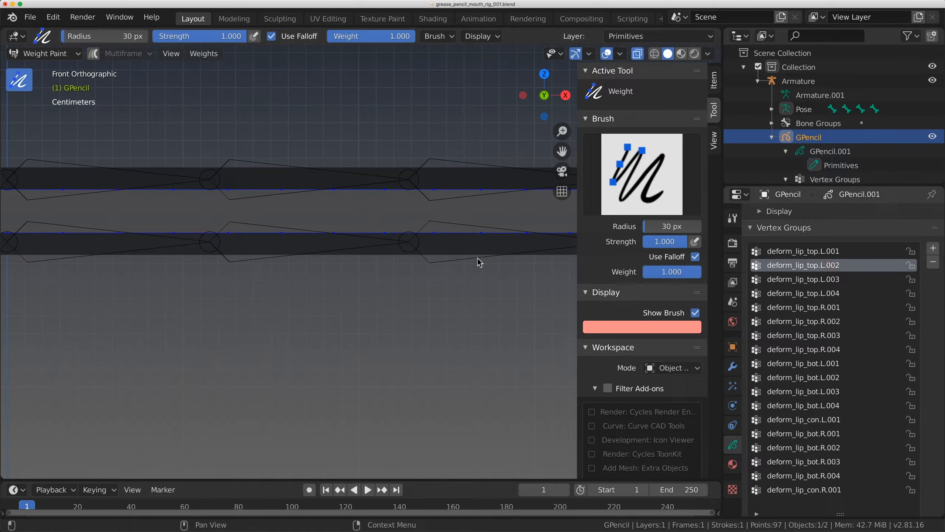
pyautogui.moveTo(364, 189); pyautogui.dragTo(367, 190)
pyautogui.moveTo(364, 190)
pyautogui.mouseDown()
pyautogui.moveTo(261, 191)
pyautogui.moveTo(353, 193)
pyautogui.mouseUp()
pyautogui.moveTo(353, 194); pyautogui.dragTo(236, 191)
pyautogui.press('f')
pyautogui.click(232, 190)
pyautogui.moveTo(342, 195); pyautogui.dragTo(387, 193)
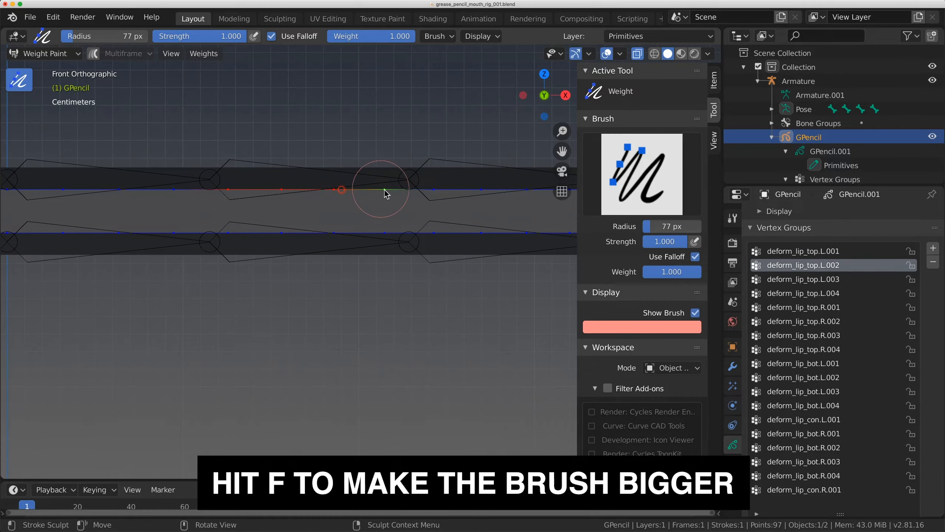
# - Activate deform_lip_top.L.003 and paint full weight on the top lip stroke along the length of that bone
pyautogui.keyDown('shift'); pyautogui.moveTo(386, 193); pyautogui.dragTo(242, 205, button='middle'); pyautogui.keyUp('shift')
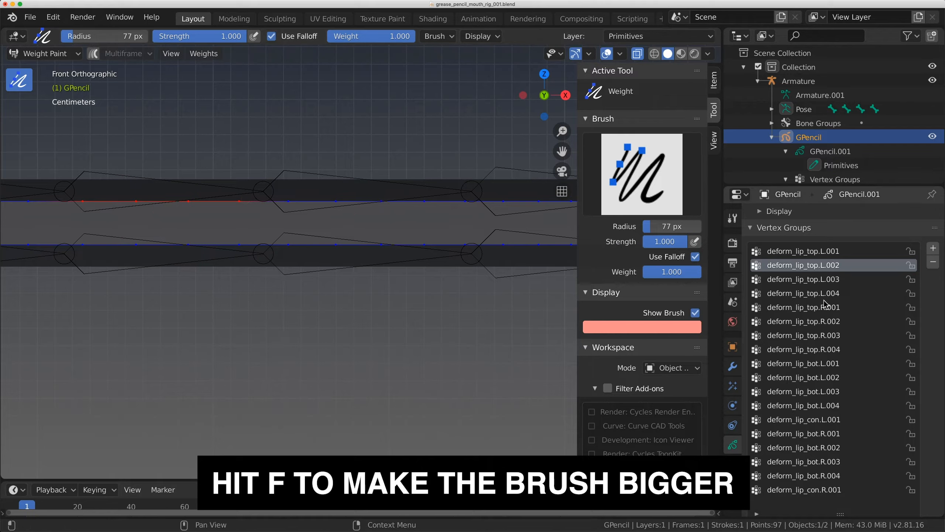
pyautogui.click(818, 279)
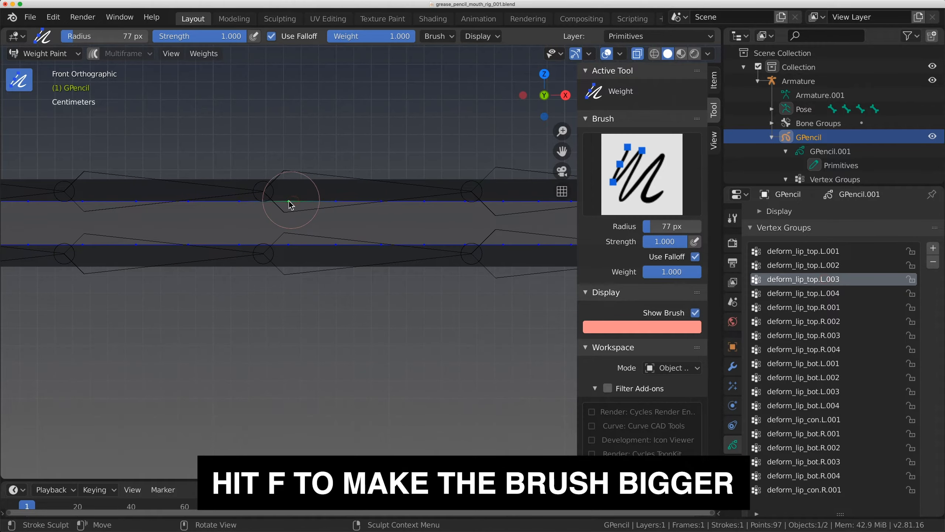
pyautogui.moveTo(290, 199); pyautogui.dragTo(443, 201)
pyautogui.click(456, 201)
pyautogui.click(463, 201)
pyautogui.click(461, 201)
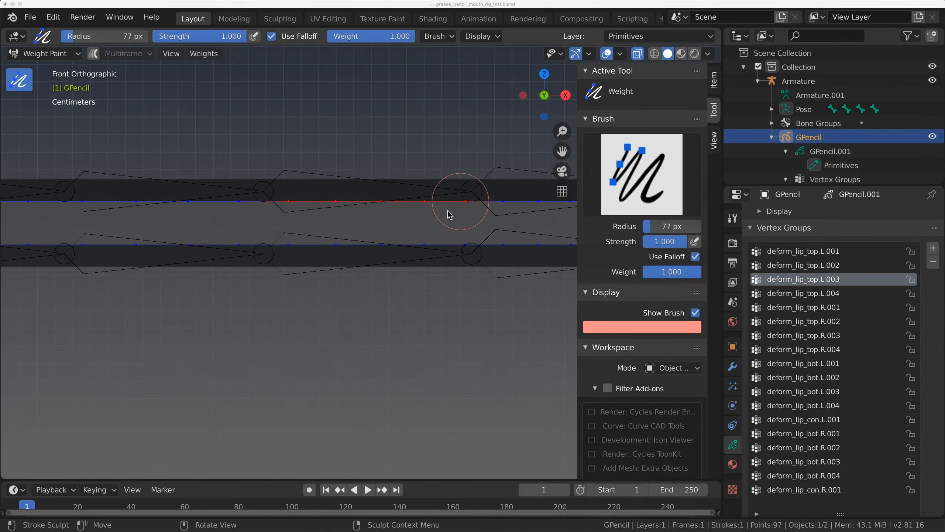
# - Activate deform_lip_top.L.004 and paint full weight on the top lip stroke beneath that bone, up to the mouth corner
pyautogui.moveTo(450, 214)
pyautogui.mouseDown(button='middle')
pyautogui.moveTo(327, 220)
pyautogui.moveTo(407, 235)
pyautogui.mouseUp(button='middle')
pyautogui.scroll(-5, 366, 222)
pyautogui.scroll(4, 376, 230)
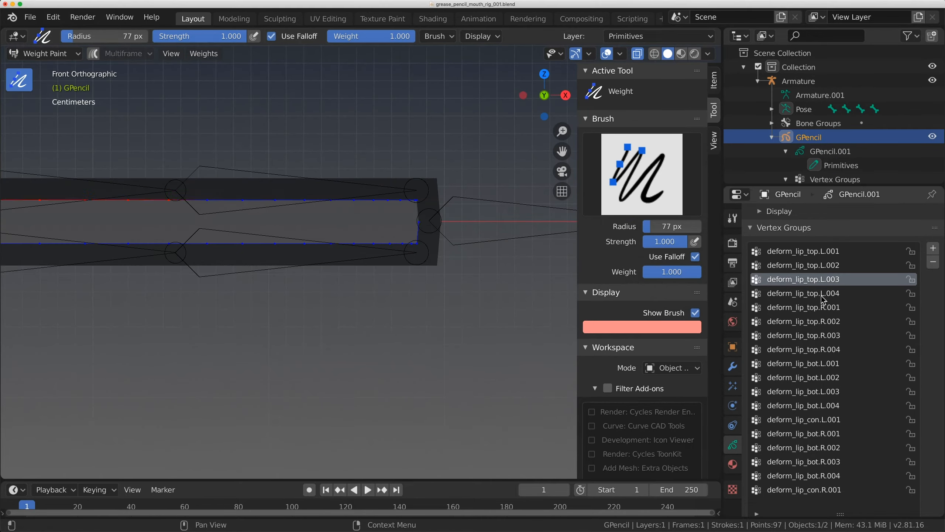
pyautogui.click(821, 294)
pyautogui.scroll(1, 339, 215)
pyautogui.keyDown('shift'); pyautogui.moveTo(340, 215); pyautogui.dragTo(387, 224, button='middle'); pyautogui.keyUp('shift')
pyautogui.moveTo(484, 194); pyautogui.dragTo(385, 198)
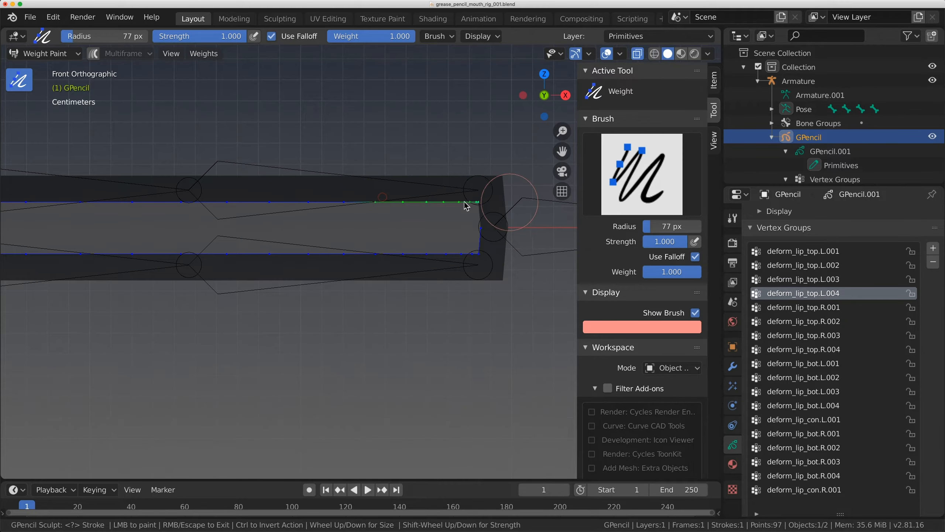
pyautogui.moveTo(270, 199); pyautogui.dragTo(241, 200)
pyautogui.moveTo(208, 200)
pyautogui.mouseDown()
pyautogui.moveTo(199, 200)
pyautogui.moveTo(413, 199)
pyautogui.mouseUp()
pyautogui.click(304, 201)
pyautogui.moveTo(403, 200); pyautogui.dragTo(325, 199)
pyautogui.moveTo(478, 199); pyautogui.dragTo(426, 203)
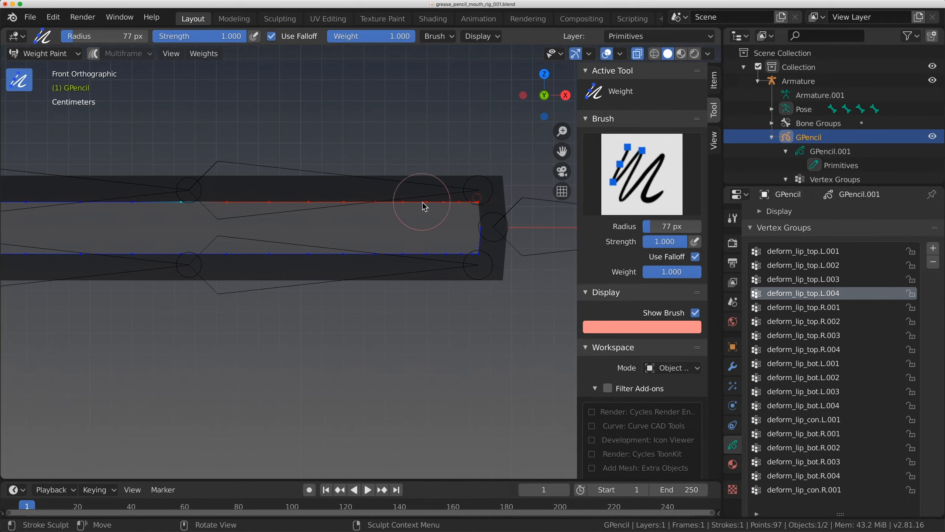
# - Activate deform_lip_con.L.001 and paint full weight on the short end segment at the left mouth corner
pyautogui.keyDown('shift'); pyautogui.moveTo(502, 200); pyautogui.dragTo(387, 203, button='middle'); pyautogui.keyUp('shift')
pyautogui.scroll(1, 387, 202)
pyautogui.click(840, 309)
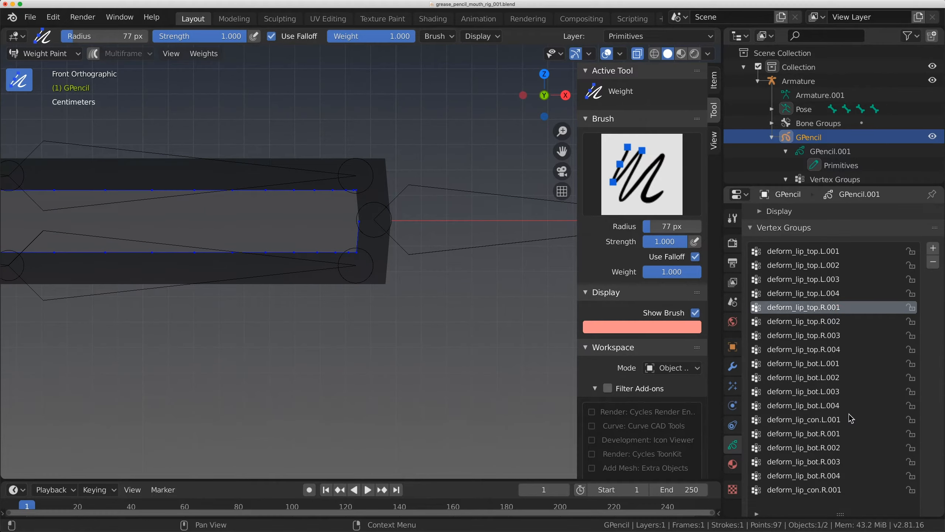
pyautogui.click(826, 419)
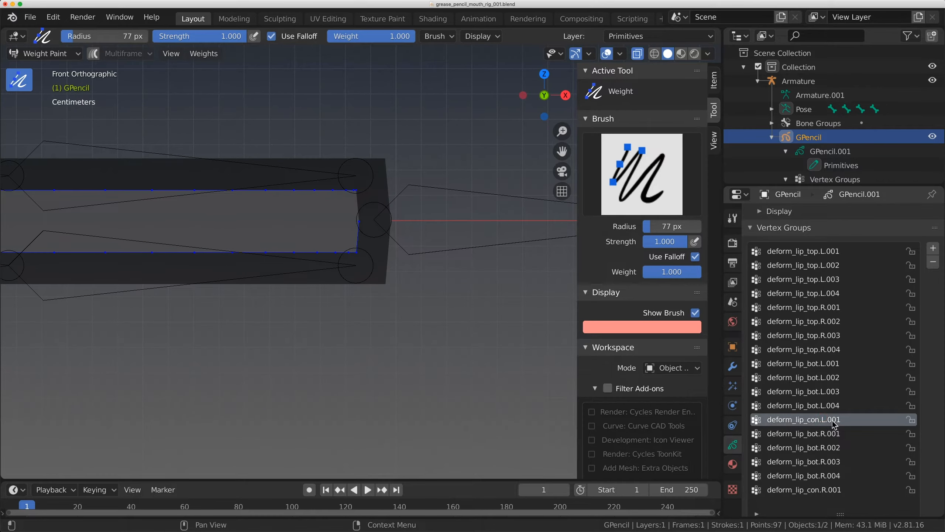
pyautogui.click(358, 224)
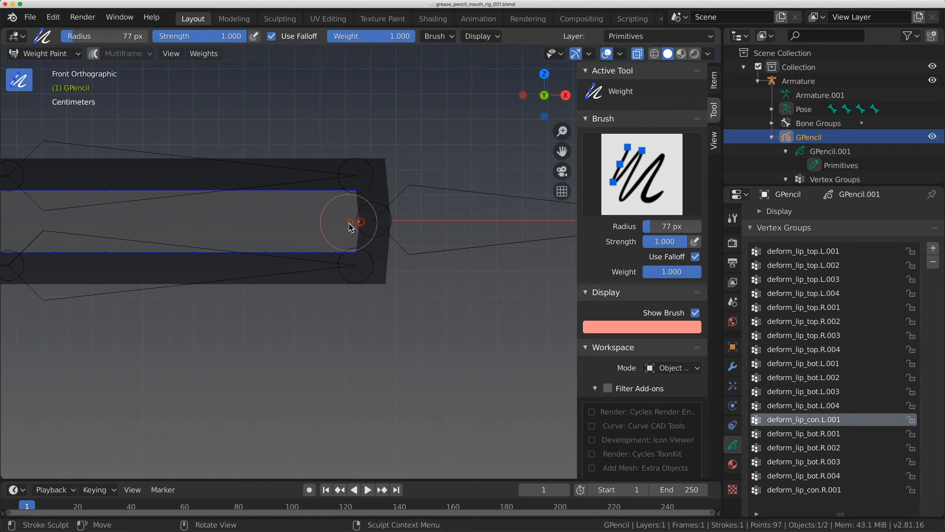
# - Activate deform_lip_top.R.001 and paint full weight on the top lip stroke beneath that bone
pyautogui.scroll(-4, 401, 227)
pyautogui.scroll(2, 399, 254)
pyautogui.keyDown('shift'); pyautogui.moveTo(253, 255); pyautogui.dragTo(480, 248, button='middle'); pyautogui.keyUp('shift')
pyautogui.scroll(-2, 480, 249)
pyautogui.scroll(1, 472, 249)
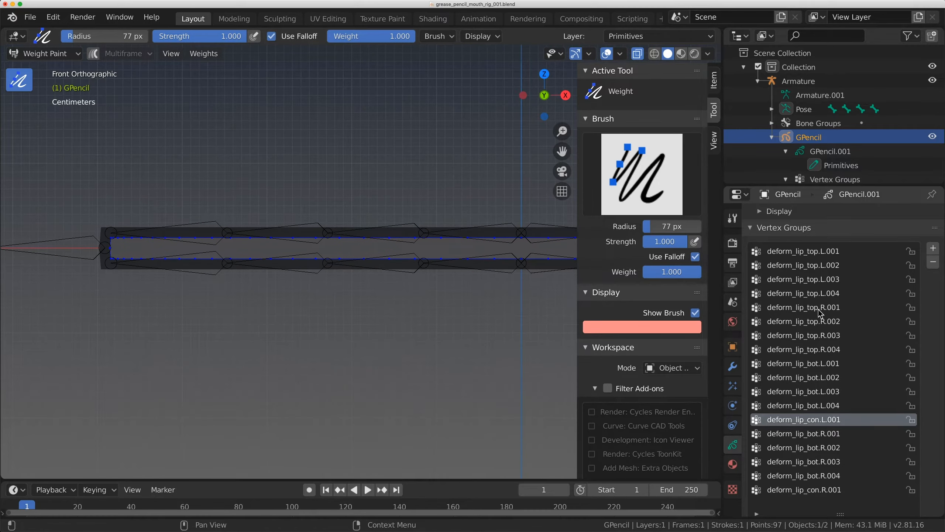
pyautogui.click(804, 307)
pyautogui.scroll(4, 327, 268)
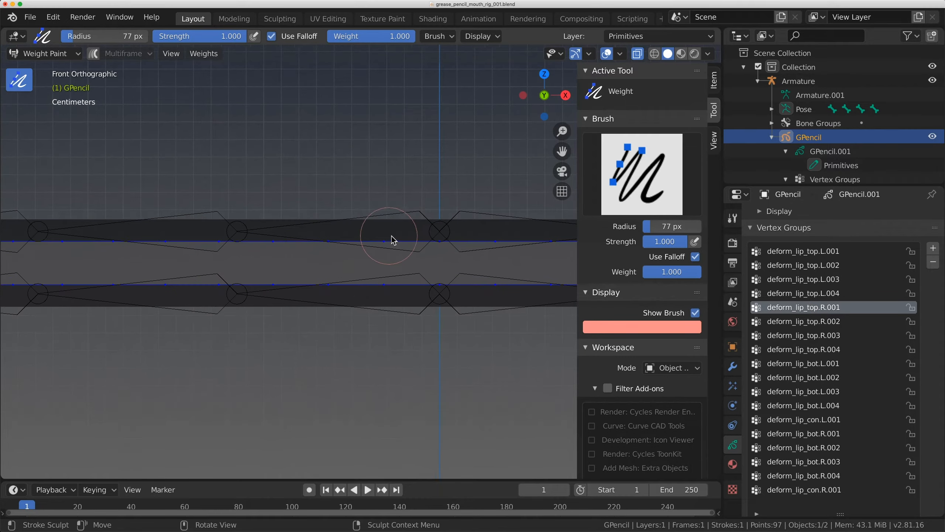
pyautogui.moveTo(345, 239)
pyautogui.mouseDown()
pyautogui.moveTo(296, 239)
pyautogui.moveTo(366, 240)
pyautogui.moveTo(270, 238)
pyautogui.moveTo(398, 241)
pyautogui.mouseUp()
# - Activate deform_lip_top.R.002 and paint full weight on the top lip stroke along the length of that bone
pyautogui.keyDown('shift'); pyautogui.moveTo(155, 241); pyautogui.dragTo(339, 253, button='middle'); pyautogui.keyUp('shift')
pyautogui.click(804, 321)
pyautogui.moveTo(402, 247)
pyautogui.mouseDown()
pyautogui.moveTo(369, 247)
pyautogui.moveTo(420, 255)
pyautogui.moveTo(330, 251)
pyautogui.moveTo(397, 250)
pyautogui.mouseUp()
pyautogui.keyDown('shift'); pyautogui.moveTo(397, 250); pyautogui.dragTo(431, 246, button='middle'); pyautogui.keyUp('shift')
pyautogui.moveTo(431, 247)
pyautogui.mouseDown()
pyautogui.moveTo(388, 254)
pyautogui.moveTo(432, 253)
pyautogui.mouseUp()
pyautogui.moveTo(283, 251); pyautogui.dragTo(311, 252)
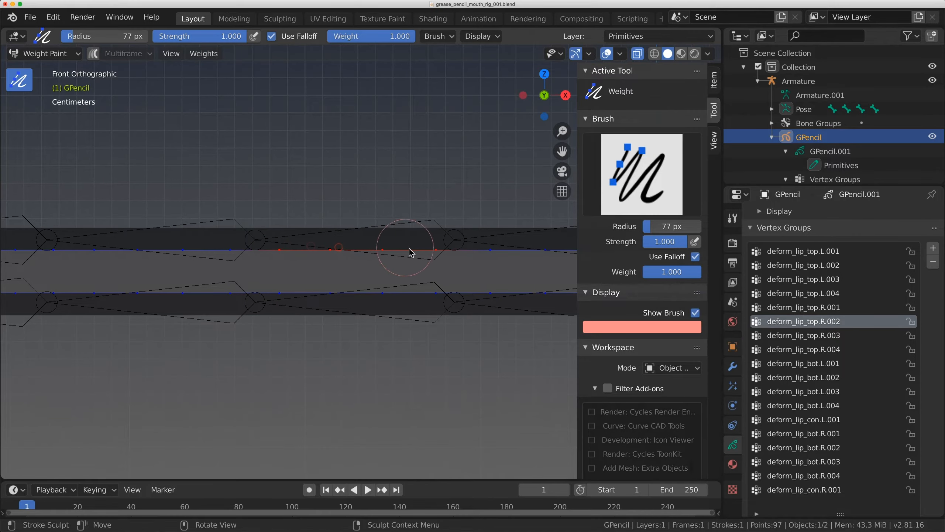
# - Activate deform_lip_top.R.003 and paint the top lip stroke beneath its bone with weight 1.000
pyautogui.keyDown('shift'); pyautogui.moveTo(274, 251); pyautogui.dragTo(538, 253, button='middle'); pyautogui.keyUp('shift')
pyautogui.click(804, 335)
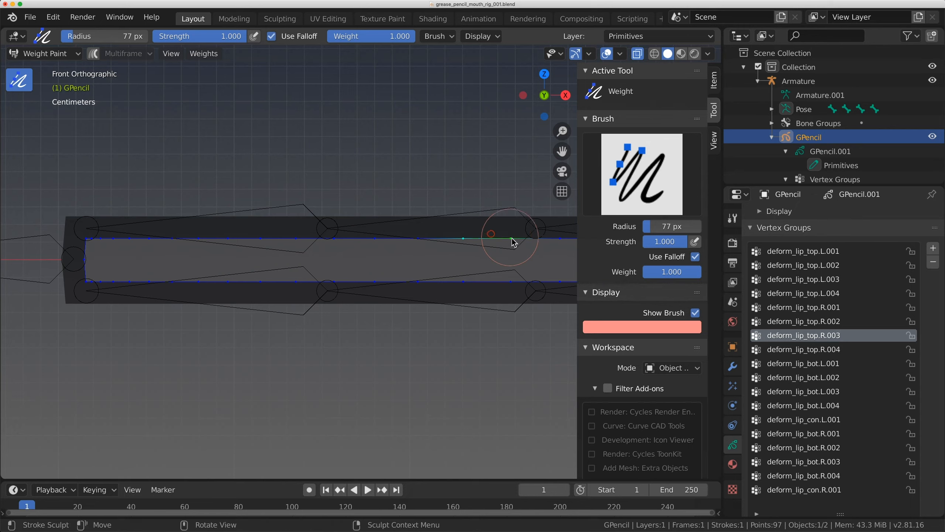
pyautogui.moveTo(490, 243); pyautogui.dragTo(417, 239)
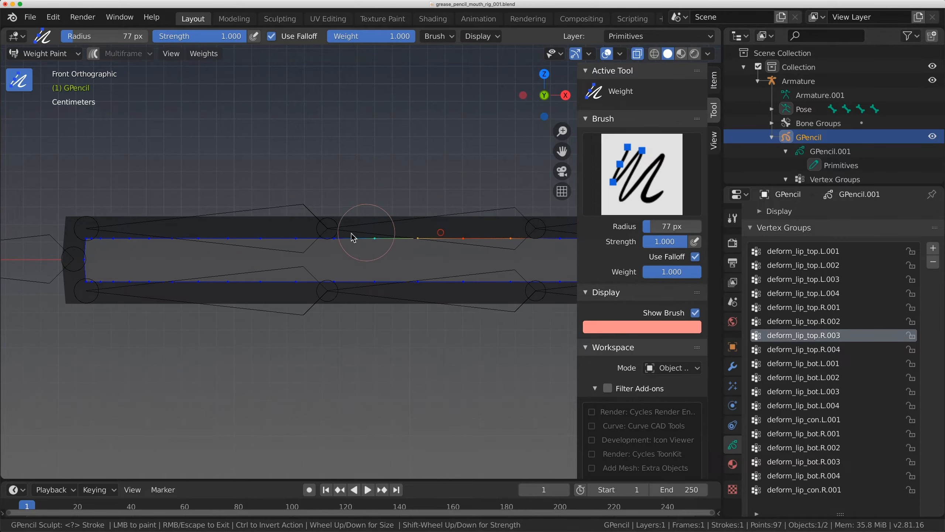
pyautogui.moveTo(476, 238); pyautogui.dragTo(511, 236)
pyautogui.moveTo(509, 236); pyautogui.dragTo(492, 237)
# - Activate deform_lip_top.R.004 and paint full weight along the top lip stroke out to the right mouth corner
pyautogui.keyDown('shift'); pyautogui.moveTo(346, 237); pyautogui.dragTo(460, 247, button='middle'); pyautogui.keyUp('shift')
pyautogui.click(804, 349)
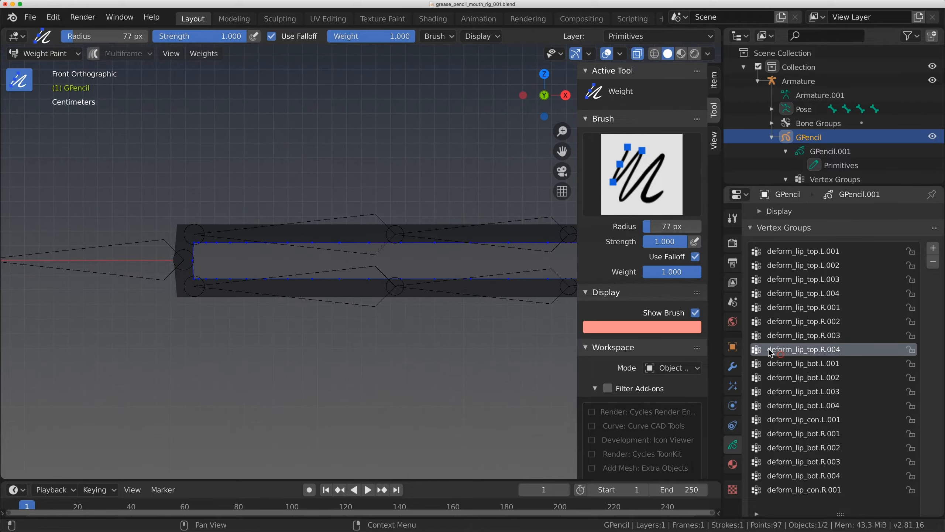
pyautogui.scroll(1, 445, 246)
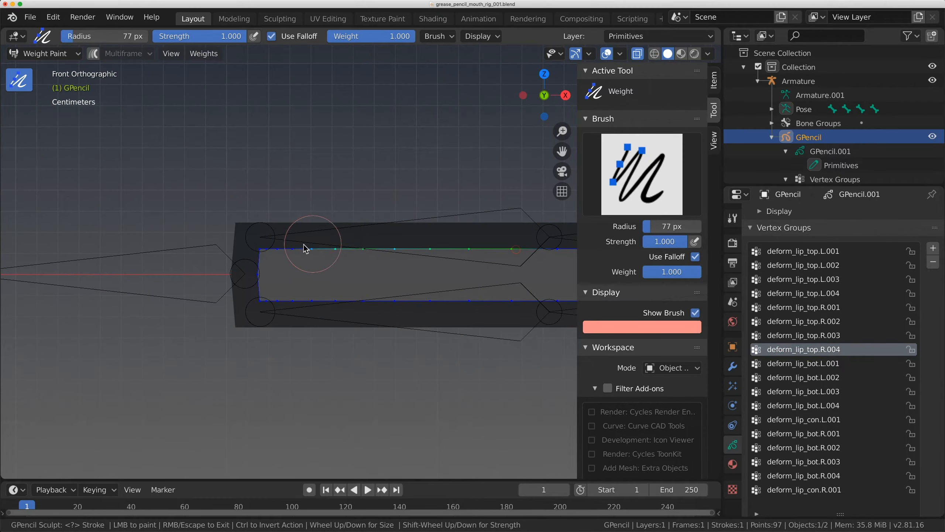
pyautogui.scroll(-1, 300, 252)
# - Activate deform_lip_con.R.001 and paint full weight on the short end segment at the right mouth corner
pyautogui.click(804, 490)
pyautogui.moveTo(299, 265); pyautogui.dragTo(299, 270)
pyautogui.scroll(4, 298, 270)
pyautogui.click(803, 349)
pyautogui.click(803, 489)
pyautogui.scroll(-5, 235, 279)
# - Activate deform_lip_bot.L.001 and paint full weight on the bottom lip stroke at that bone
pyautogui.keyDown('shift'); pyautogui.moveTo(521, 335); pyautogui.dragTo(83, 308, button='middle'); pyautogui.keyUp('shift')
pyautogui.keyDown('shift'); pyautogui.moveTo(397, 326); pyautogui.dragTo(93, 326, button='middle'); pyautogui.keyUp('shift')
pyautogui.click(804, 363)
pyautogui.scroll(2, 261, 262)
pyautogui.moveTo(262, 262); pyautogui.dragTo(453, 262)
# - Paint full weight for deform_lip_bot.L.002 and deform_lip_bot.L.003 on the bottom lip stroke, each along its own bone
pyautogui.keyDown('shift'); pyautogui.moveTo(514, 260); pyautogui.dragTo(205, 271, button='middle'); pyautogui.keyUp('shift')
pyautogui.click(804, 377)
pyautogui.moveTo(344, 267)
pyautogui.mouseDown()
pyautogui.moveTo(357, 270)
pyautogui.moveTo(331, 267)
pyautogui.mouseUp()
pyautogui.keyDown('shift'); pyautogui.moveTo(517, 313); pyautogui.dragTo(259, 298, button='middle'); pyautogui.keyUp('shift')
pyautogui.click(804, 391)
pyautogui.moveTo(216, 257)
pyautogui.mouseDown()
pyautogui.moveTo(391, 257)
pyautogui.moveTo(359, 258)
pyautogui.mouseUp()
# - Activate deform_lip_bot.L.004 and paint full weight on the bottom lip stroke up to the left mouth corner
pyautogui.keyDown('shift'); pyautogui.moveTo(483, 283); pyautogui.dragTo(268, 285, button='middle'); pyautogui.keyUp('shift')
pyautogui.click(804, 406)
pyautogui.scroll(3, 461, 275)
pyautogui.moveTo(545, 267); pyautogui.dragTo(441, 257)
pyautogui.scroll(-4, 321, 268)
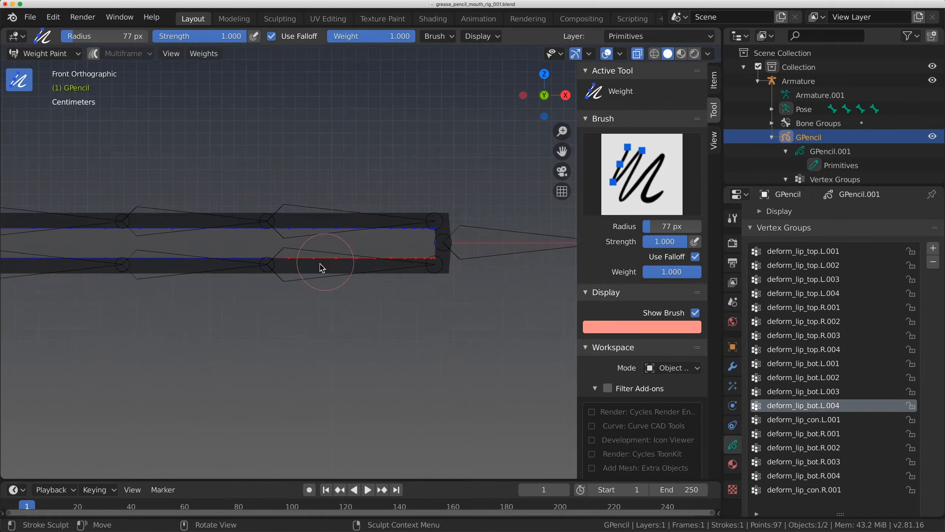
# - Activate deform_lip_bot.R.001 and paint full weight on the bottom lip stroke at that bone
pyautogui.click(804, 434)
pyautogui.keyDown('shift'); pyautogui.moveTo(417, 308); pyautogui.dragTo(285, 313, button='middle'); pyautogui.keyUp('shift')
pyautogui.scroll(4, 372, 291)
pyautogui.moveTo(274, 279); pyautogui.dragTo(432, 280)
# - Paint full weight for deform_lip_bot.R.002 and deform_lip_bot.R.003 on the bottom lip stroke, each along its own bone
pyautogui.keyDown('shift'); pyautogui.moveTo(257, 294); pyautogui.dragTo(432, 292, button='middle'); pyautogui.keyUp('shift')
pyautogui.click(803, 448)
pyautogui.moveTo(309, 277); pyautogui.dragTo(429, 278)
pyautogui.keyDown('shift'); pyautogui.moveTo(209, 295); pyautogui.dragTo(527, 292, button='middle'); pyautogui.keyUp('shift')
pyautogui.click(803, 462)
pyautogui.moveTo(329, 277); pyautogui.dragTo(484, 277)
# - Activate deform_lip_bot.R.004 and paint full weight on the bottom lip stroke out to the right mouth corner
pyautogui.keyDown('shift'); pyautogui.moveTo(362, 277); pyautogui.dragTo(460, 277, button='middle'); pyautogui.keyUp('shift')
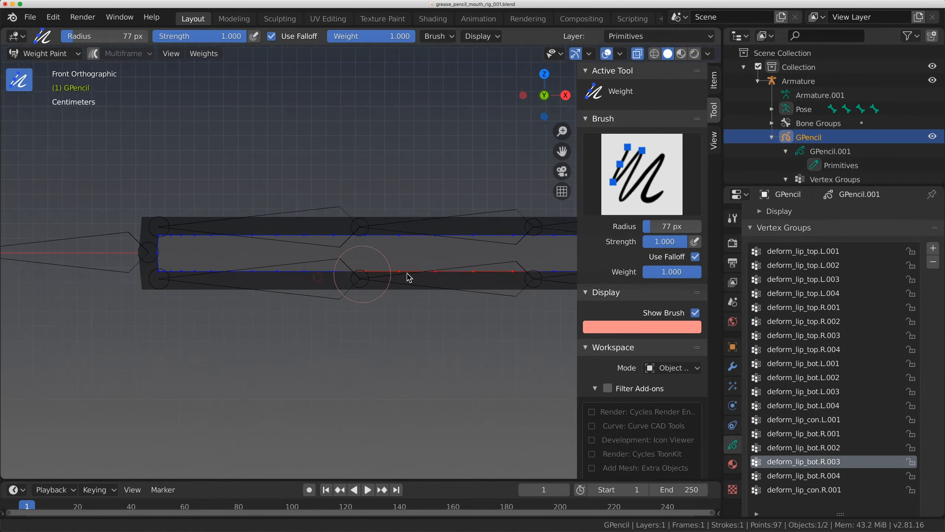
pyautogui.click(804, 476)
pyautogui.moveTo(290, 274); pyautogui.dragTo(392, 275)
pyautogui.scroll(1, 186, 279)
pyautogui.moveTo(238, 266); pyautogui.dragTo(257, 267)
pyautogui.scroll(-7, 283, 261)
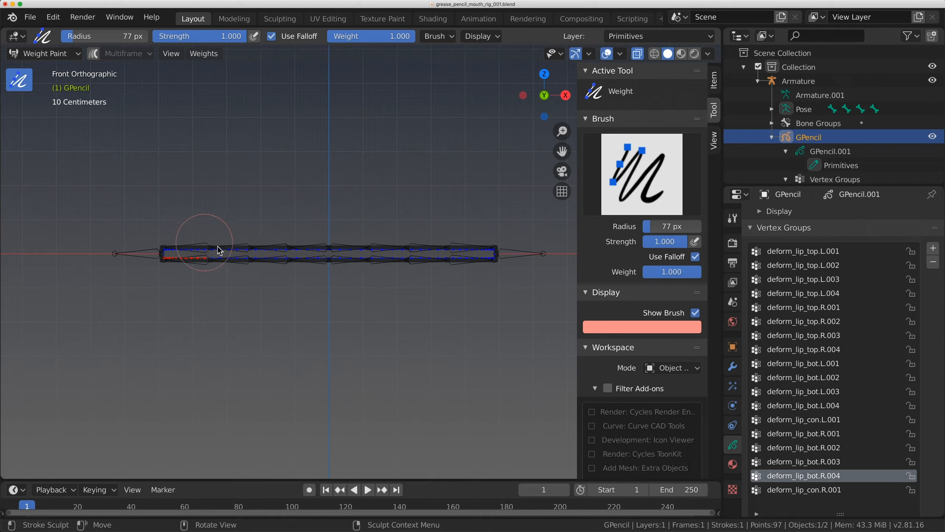
# - Switch GPencil to Edit Mode, select the points of the top lip line and snap the 3D cursor to the selection
pyautogui.scroll(8, 323, 283)
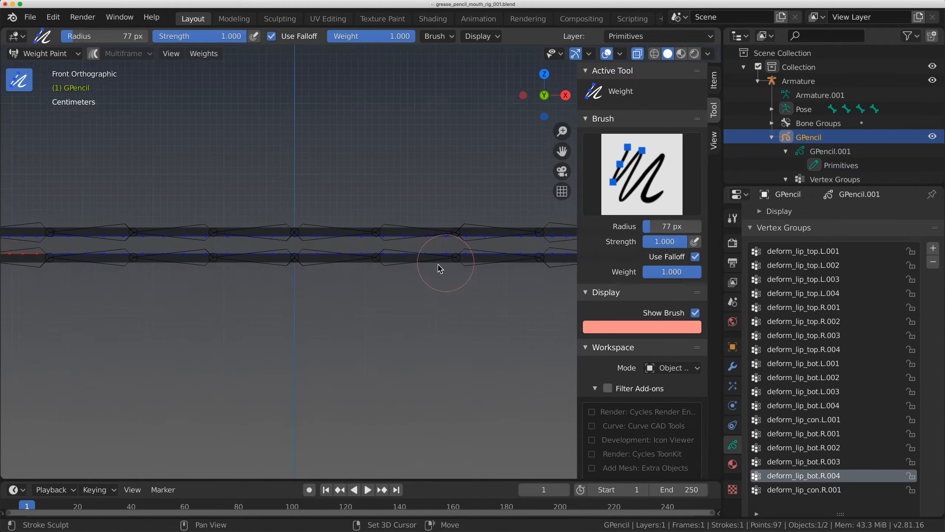
pyautogui.scroll(3, 322, 273)
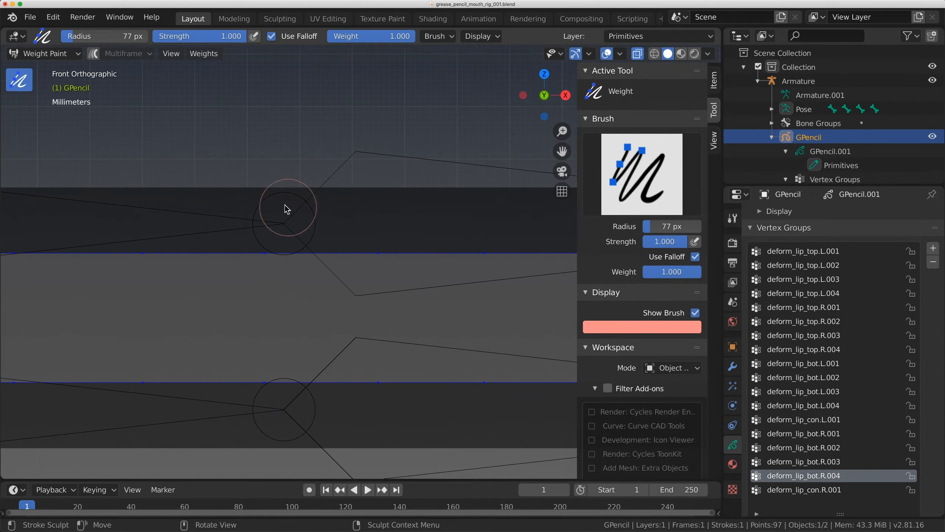
pyautogui.scroll(-4, 391, 262)
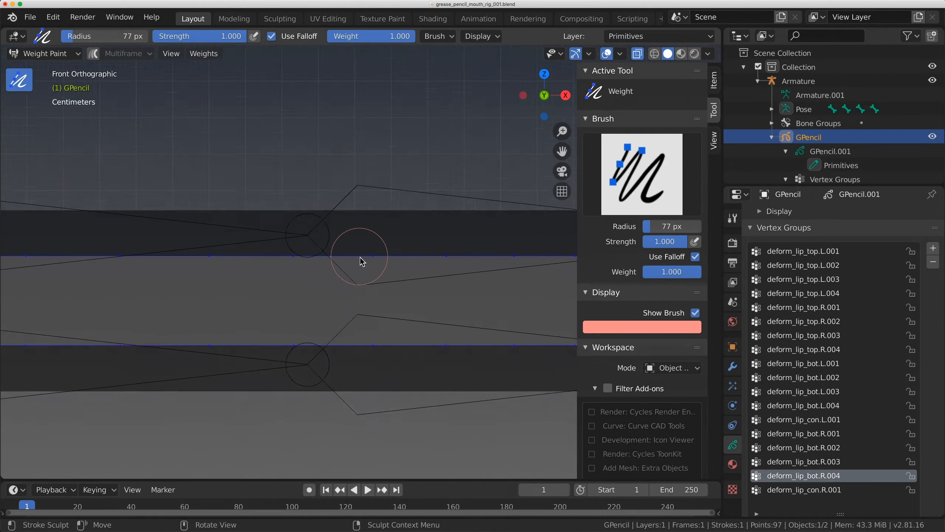
pyautogui.scroll(-6, 448, 273)
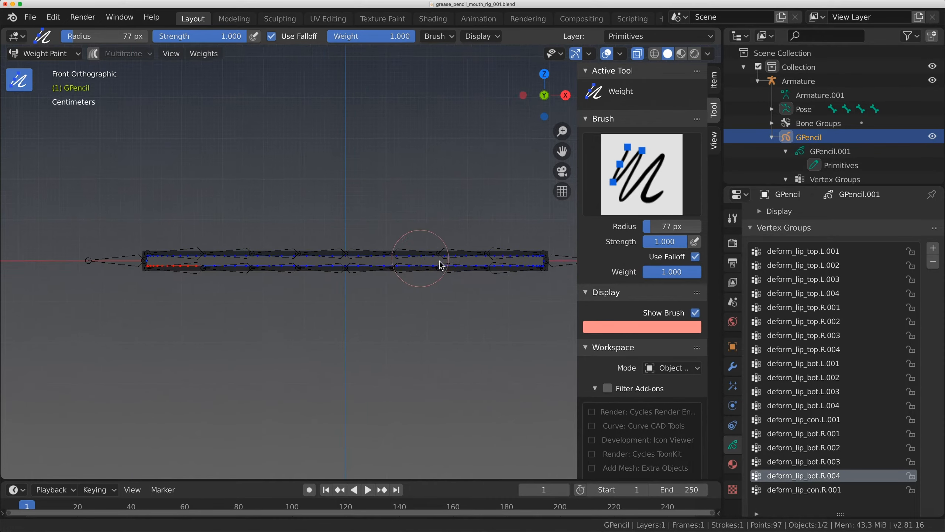
pyautogui.click(48, 54)
pyautogui.click(46, 83)
pyautogui.moveTo(176, 226); pyautogui.dragTo(538, 264)
pyautogui.scroll(7, 382, 270)
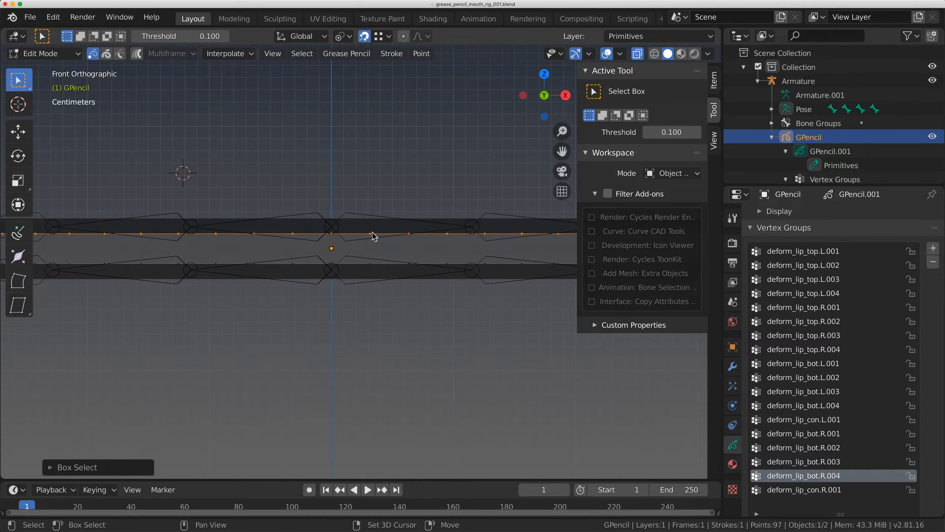
pyautogui.hotkey('shift', 's')
pyautogui.click(339, 224)
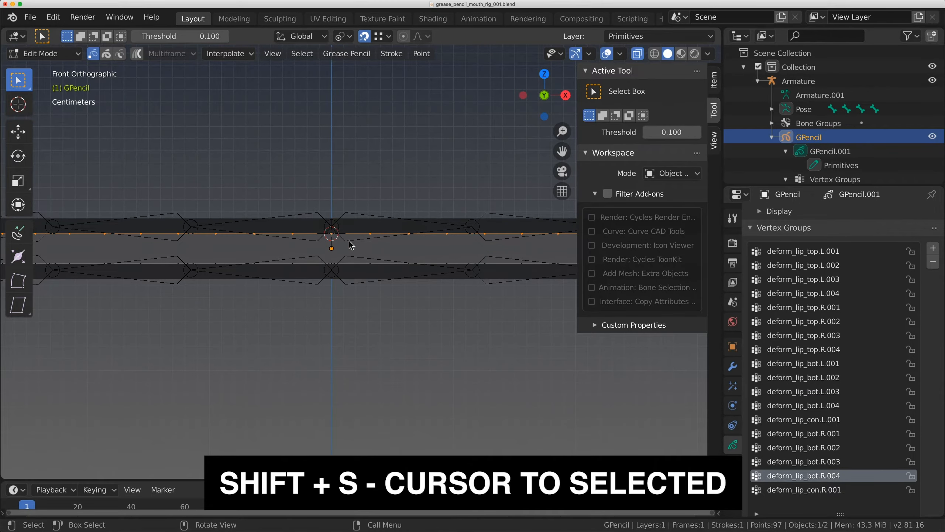
# - Leave GPencil's Edit Mode for Object Mode, select the armature and enter its Edit Mode
pyautogui.scroll(7, 351, 246)
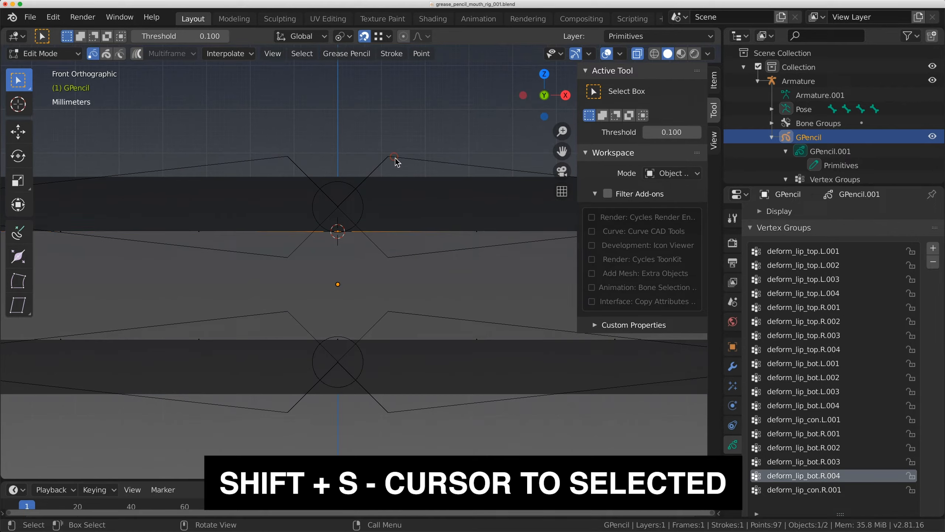
pyautogui.hotkey('ctrl', 'Tab')
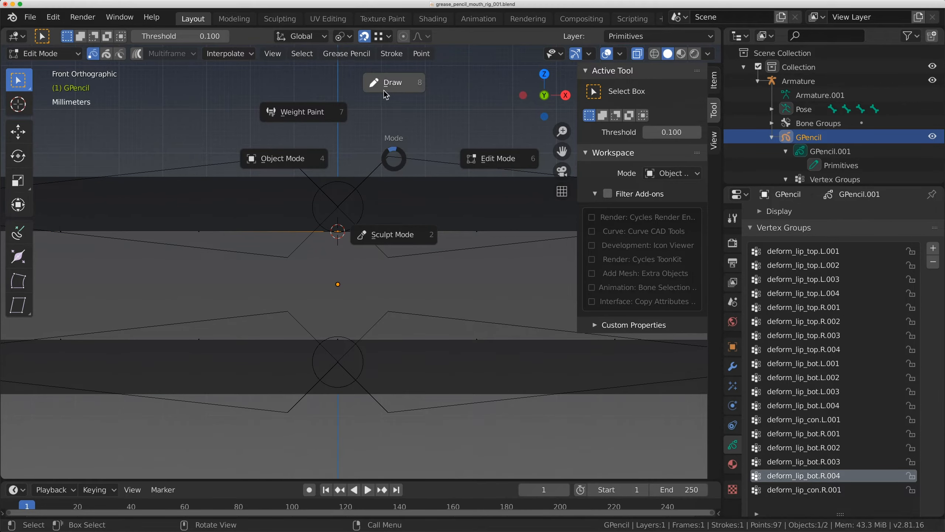
pyautogui.click(285, 160)
pyautogui.click(409, 161)
pyautogui.press('Tab')
pyautogui.scroll(-13, 383, 216)
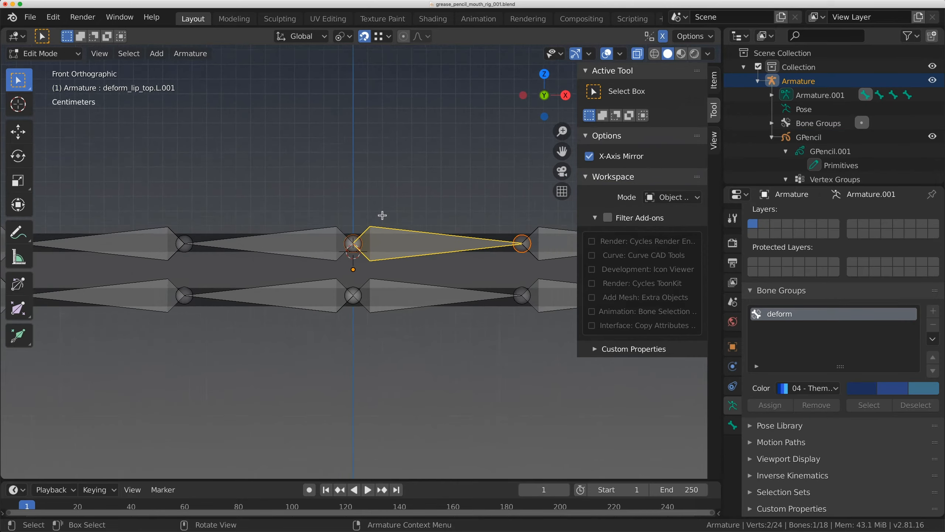
# - Box-select the top lip bones and move them down about 0.0053 m along Z, onto the 3D cursor at the top stroke
pyautogui.scroll(-1, 384, 242)
pyautogui.press('b')
pyautogui.moveTo(201, 223); pyautogui.dragTo(498, 263)
pyautogui.scroll(10, 363, 240)
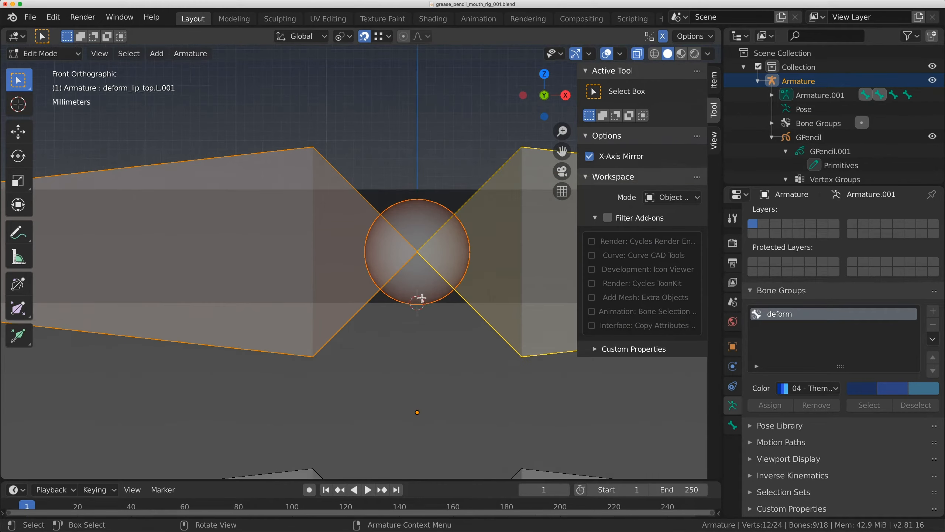
pyautogui.press('g')
pyautogui.press('z')
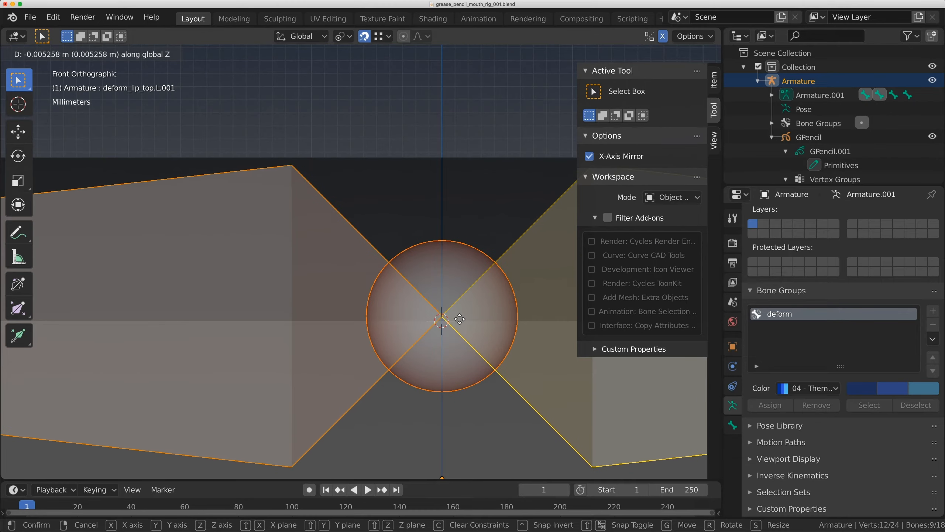
pyautogui.click(460, 321)
pyautogui.scroll(-10, 450, 320)
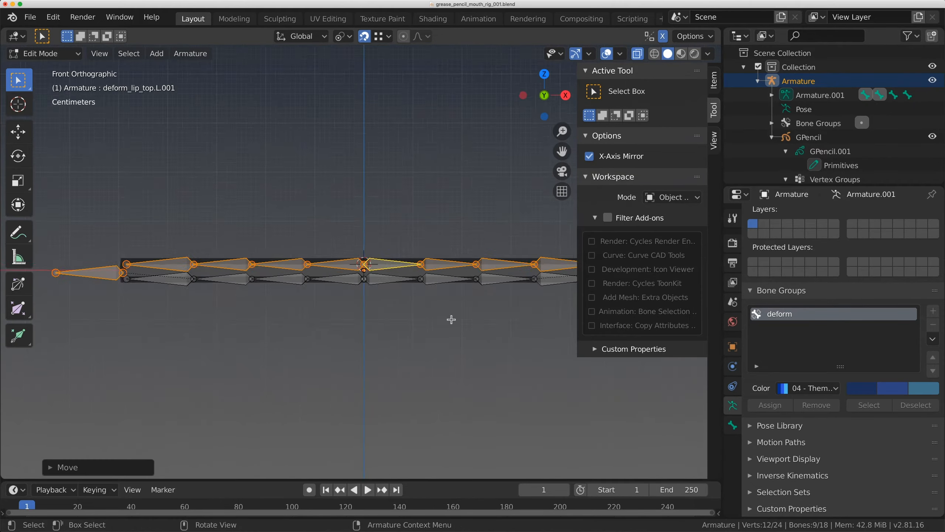
# - Select the whole row of bottom lip bones and move it up along Z to line up with the bottom lip stroke
pyautogui.click(507, 262)
pyautogui.press('b')
pyautogui.moveTo(545, 301); pyautogui.dragTo(395, 284)
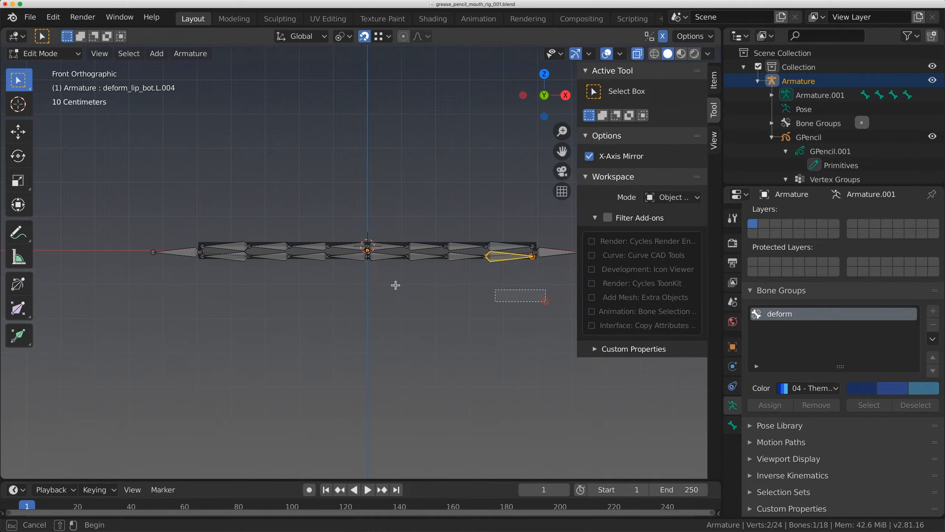
pyautogui.moveTo(187, 262); pyautogui.dragTo(220, 268)
pyautogui.scroll(5, 220, 268)
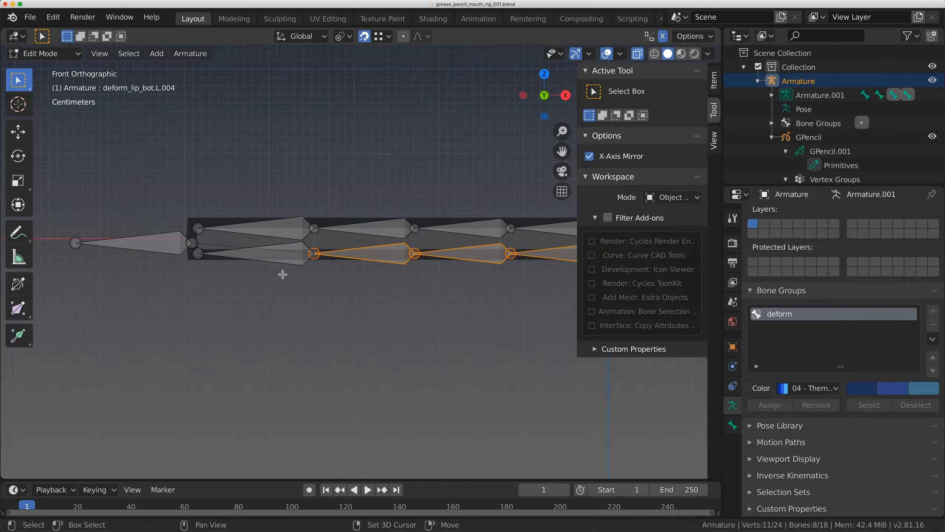
pyautogui.keyDown('shift'); pyautogui.moveTo(432, 281); pyautogui.dragTo(288, 274, button='middle'); pyautogui.keyUp('shift')
pyautogui.scroll(1, 287, 274)
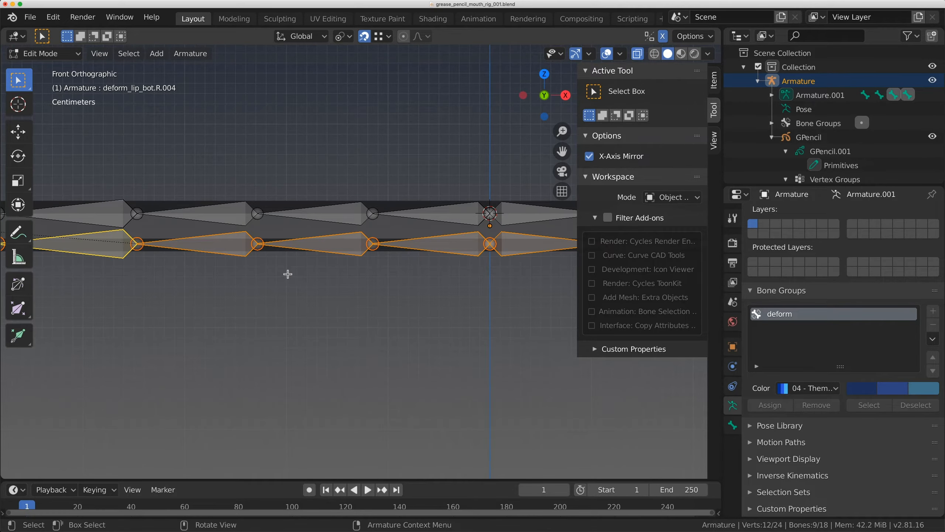
pyautogui.keyDown('shift'); pyautogui.moveTo(425, 264); pyautogui.dragTo(334, 274, button='middle'); pyautogui.keyUp('shift')
pyautogui.scroll(6, 335, 275)
pyautogui.keyDown('shift'); pyautogui.moveTo(509, 255); pyautogui.dragTo(369, 287, button='middle'); pyautogui.keyUp('shift')
pyautogui.scroll(5, 361, 276)
pyautogui.press('g')
pyautogui.press('z')
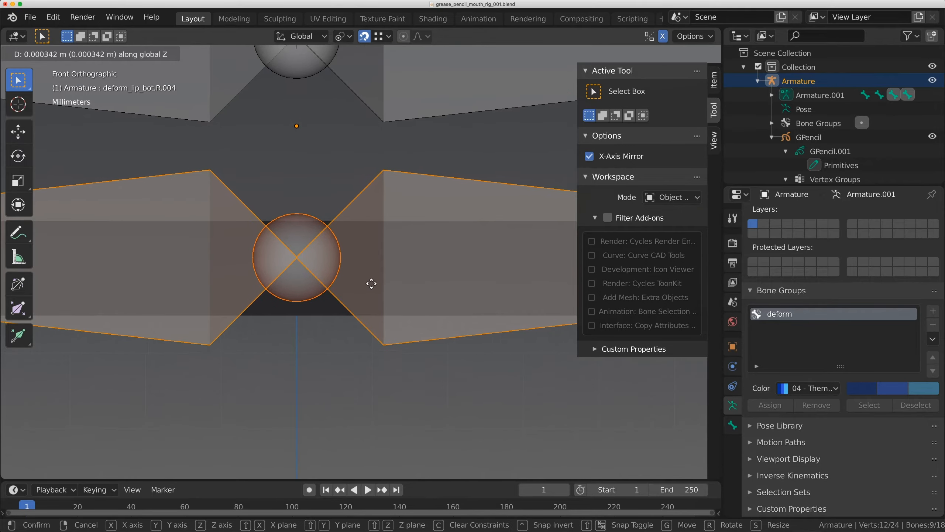
pyautogui.click(375, 246)
pyautogui.scroll(-12, 368, 277)
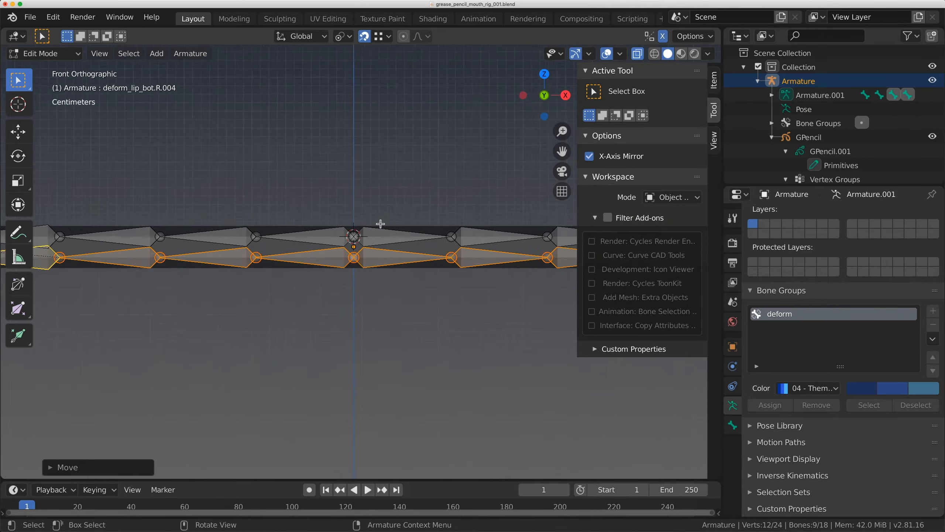
# - Switch the armature to Pose Mode and select the deform_lip_top.L.001 bone
pyautogui.hotkey('ctrl', 'Tab')
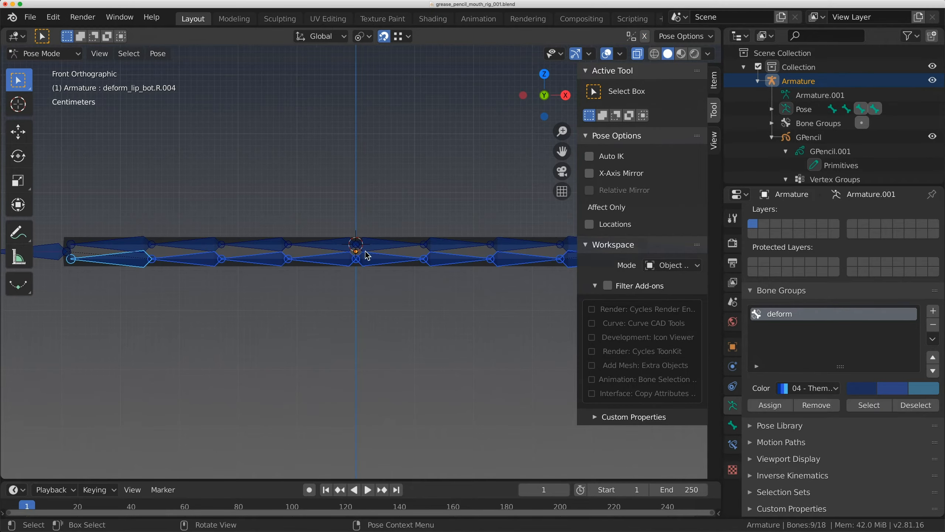
pyautogui.click(373, 238)
pyautogui.scroll(-3, 405, 232)
pyautogui.scroll(3, 406, 235)
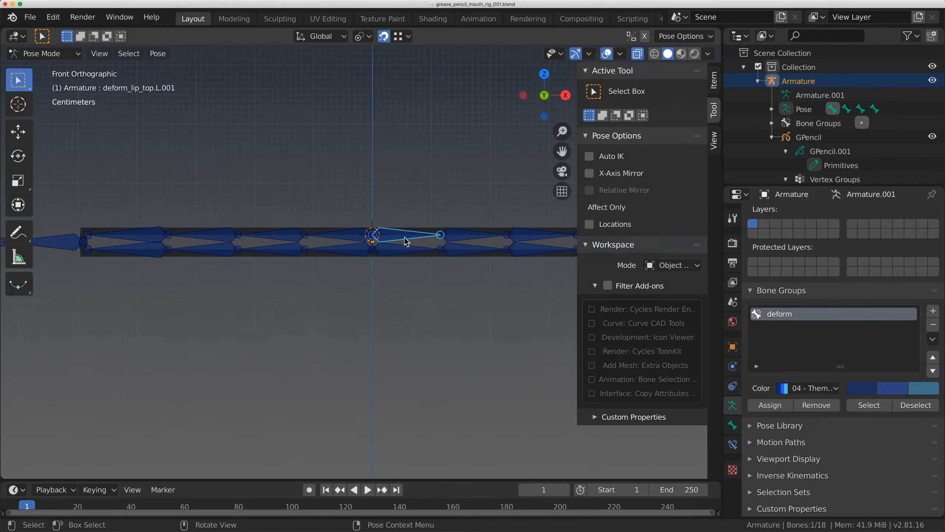
# - Move the innermost top lip bones, deform_lip_top.L.001 and its right-side counterpart, upward in front view to open the mouth
pyautogui.keyDown('shift'); pyautogui.moveTo(406, 238); pyautogui.dragTo(313, 273, button='middle'); pyautogui.keyUp('shift')
pyautogui.scroll(-1, 321, 271)
pyautogui.press('g')
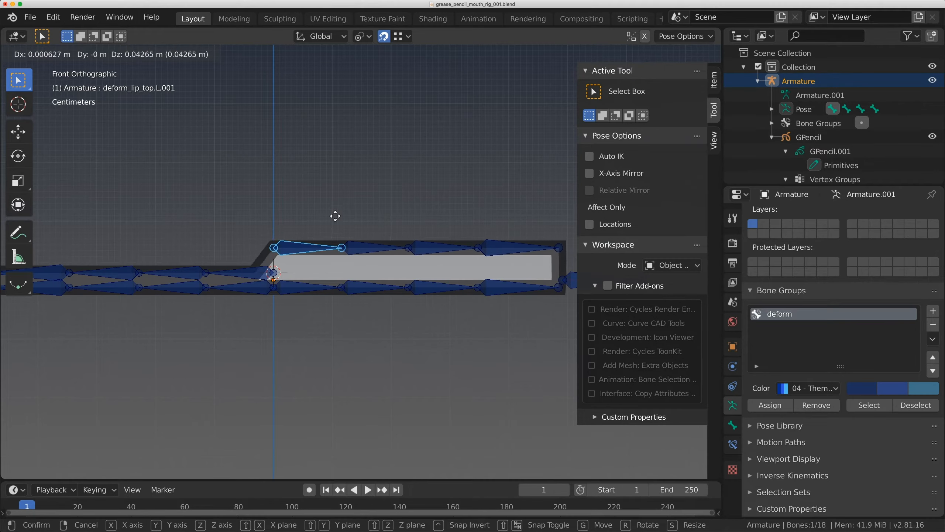
pyautogui.click(297, 233)
pyautogui.click(263, 272)
pyautogui.press('g')
pyautogui.click(234, 197)
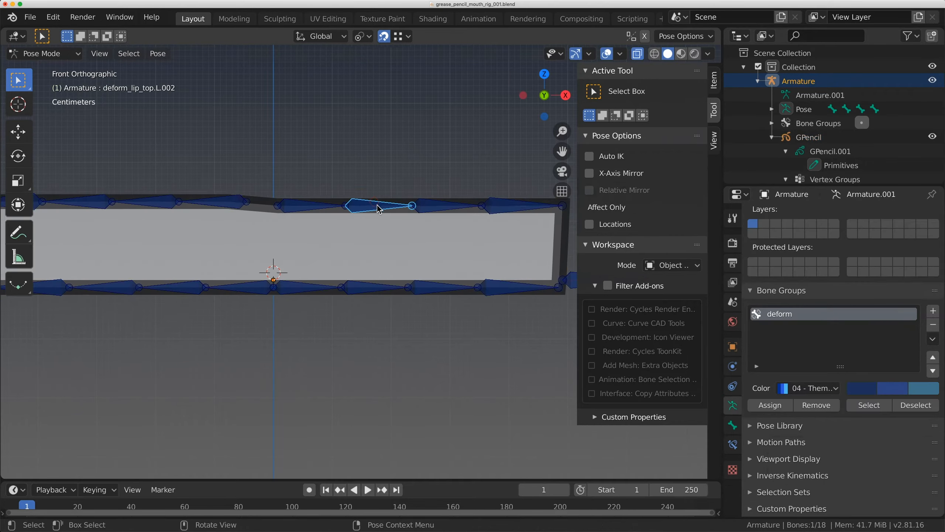
# - Rotate deform_lip_top.L.002, L.003 and L.004 one by one to bend the left top lip into a raised curve
pyautogui.press('r')
pyautogui.click(390, 173)
pyautogui.click(442, 166)
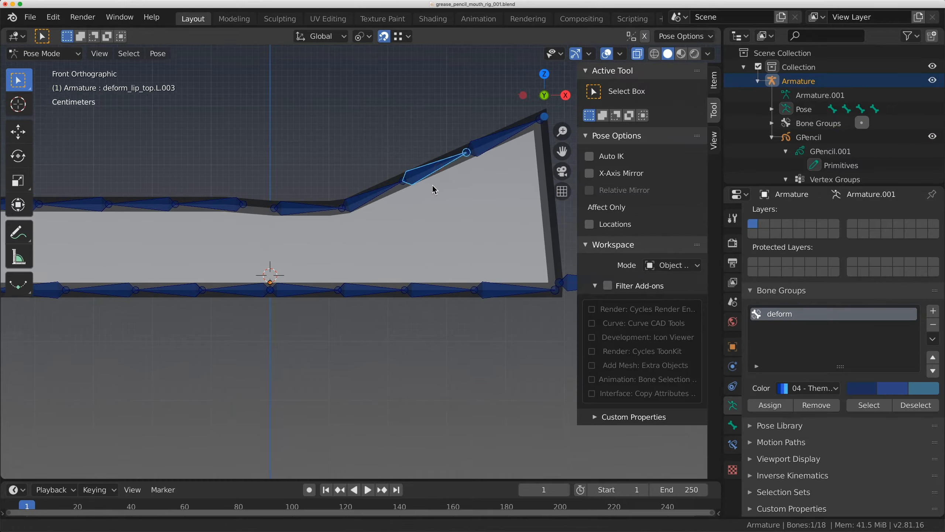
pyautogui.press('r')
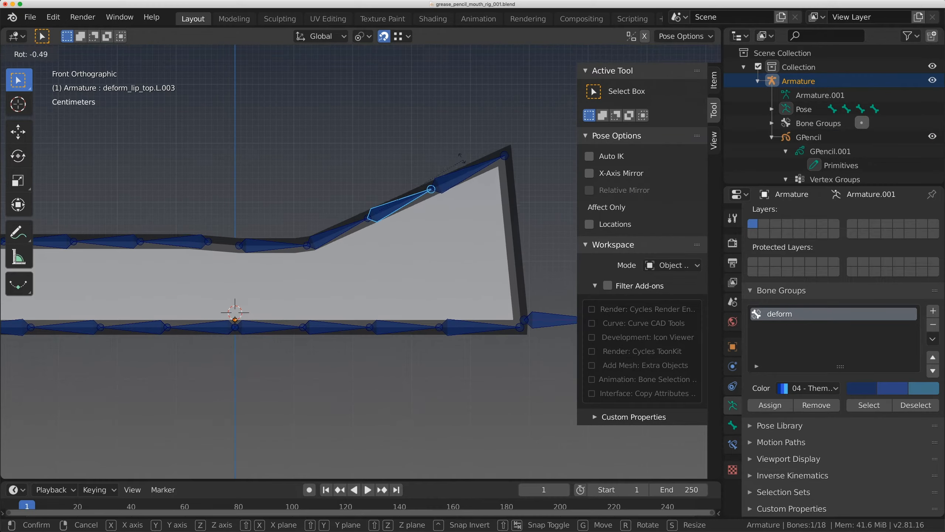
pyautogui.click(445, 133)
pyautogui.click(463, 146)
pyautogui.press('r')
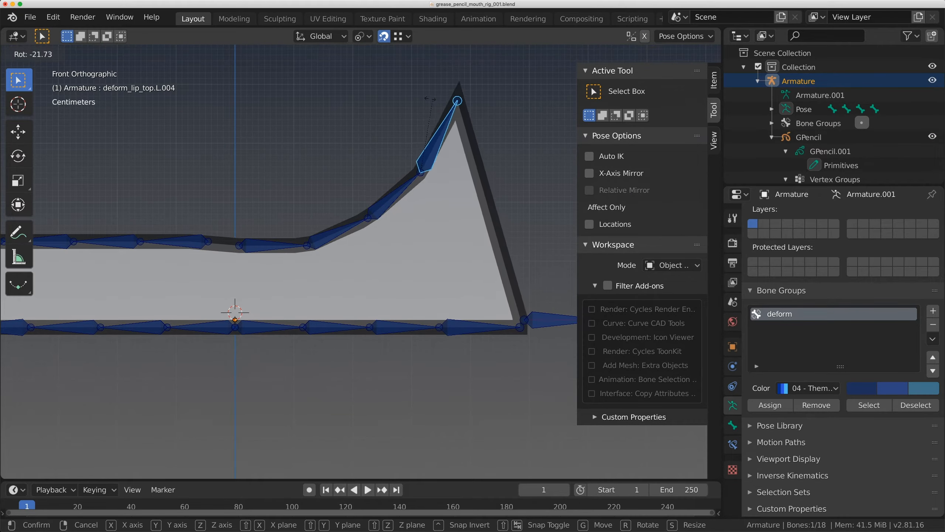
pyautogui.click(421, 99)
pyautogui.press('r')
pyautogui.click(546, 253)
# - Pose the left mouth corner bone and the left bottom lip bones downward and outward to bend that half of the lip
pyautogui.keyDown('shift'); pyautogui.moveTo(535, 293); pyautogui.dragTo(413, 256, button='middle'); pyautogui.keyUp('shift')
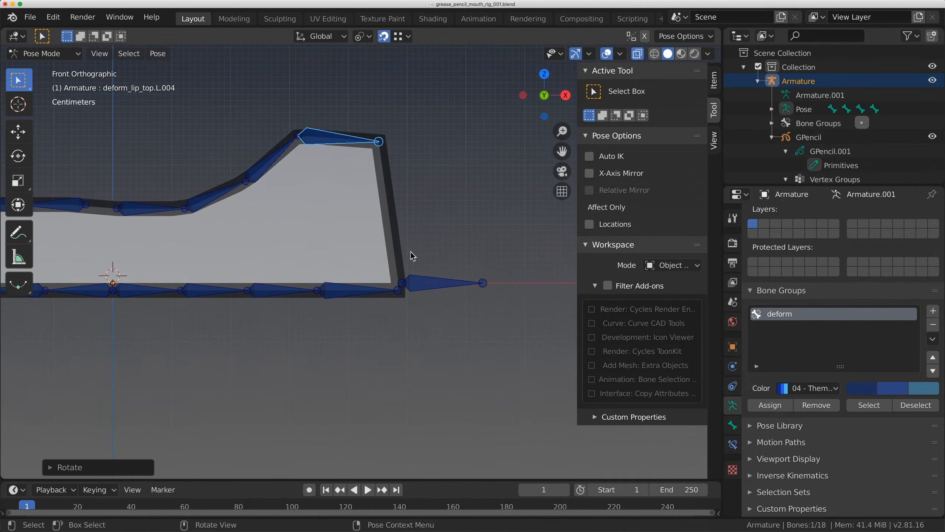
pyautogui.click(428, 275)
pyautogui.press('g')
pyautogui.click(521, 266)
pyautogui.scroll(-4, 378, 295)
pyautogui.keyDown('shift'); pyautogui.moveTo(379, 295); pyautogui.dragTo(480, 245, button='middle'); pyautogui.keyUp('shift')
pyautogui.click(364, 247)
pyautogui.press('g')
pyautogui.click(375, 281)
pyautogui.click(409, 278)
pyautogui.press('r')
pyautogui.click(419, 292)
pyautogui.click(433, 290)
pyautogui.press('g')
pyautogui.click(428, 298)
# - Move the right bottom lip bones one after another, from deform_lip_bot.R.001 outward, into a downward curve
pyautogui.click(337, 251)
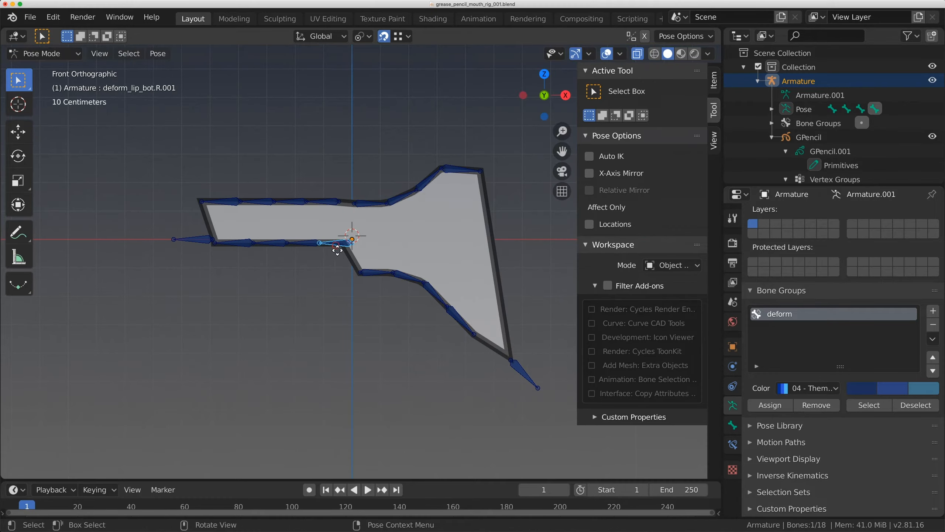
pyautogui.press('g')
pyautogui.click(331, 274)
pyautogui.click(303, 277)
pyautogui.press('g')
pyautogui.click(259, 289)
pyautogui.click(261, 287)
pyautogui.press('g')
pyautogui.click(250, 299)
pyautogui.click(248, 302)
pyautogui.press('g')
pyautogui.click(234, 312)
# - Move the right corner bone deform_lip_con.R.001 about 0.15 m outward, mostly along negative X
pyautogui.click(207, 323)
pyautogui.press('g')
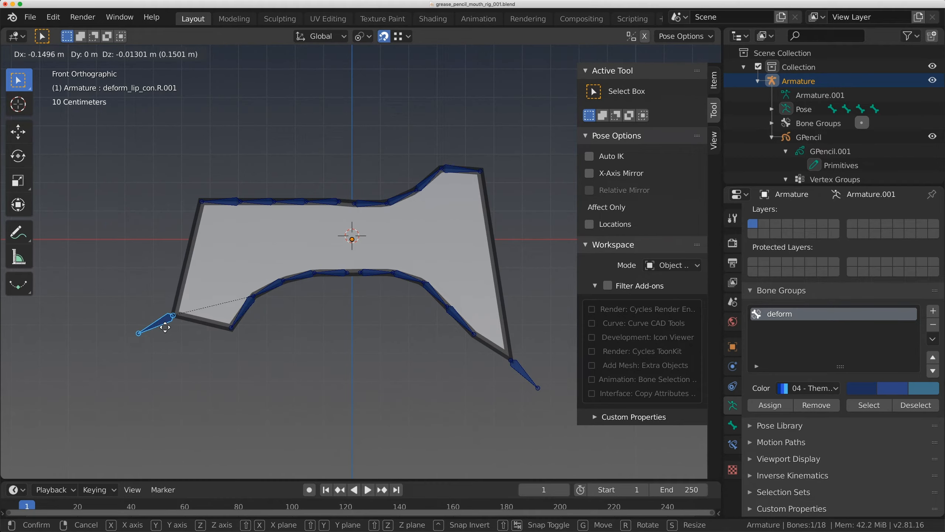
pyautogui.click(165, 328)
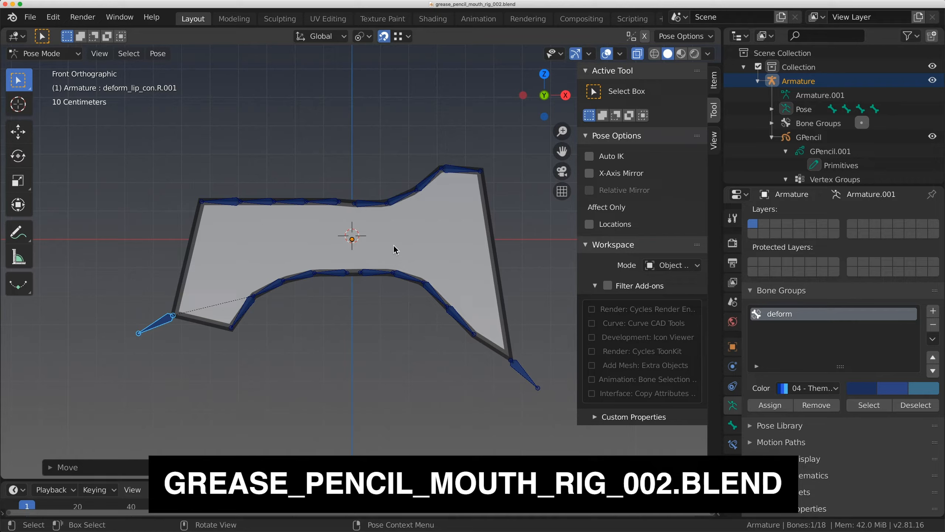
# - Select all pose bones, with deform_lip_bot.L.001 active, and clear their location and rotation
pyautogui.click(417, 239)
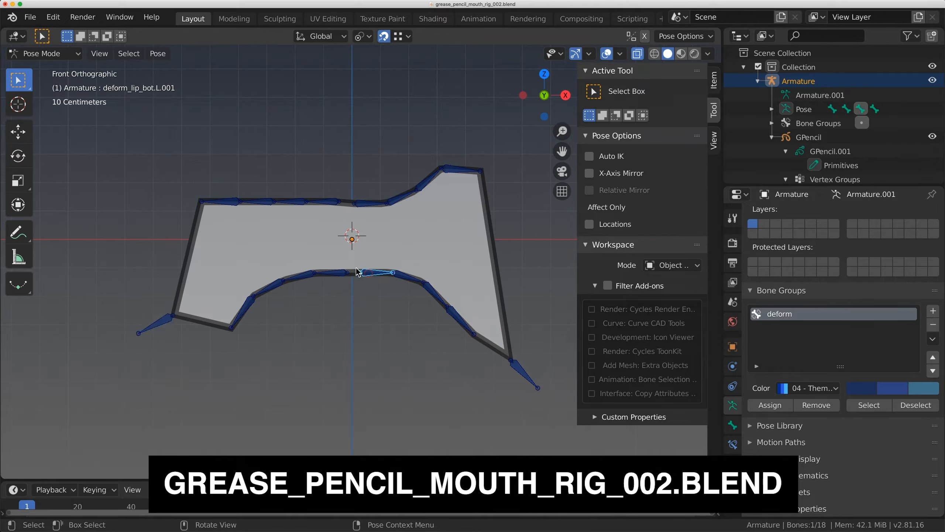
pyautogui.hotkey('alt', 'g')
pyautogui.hotkey('alt', 'r')
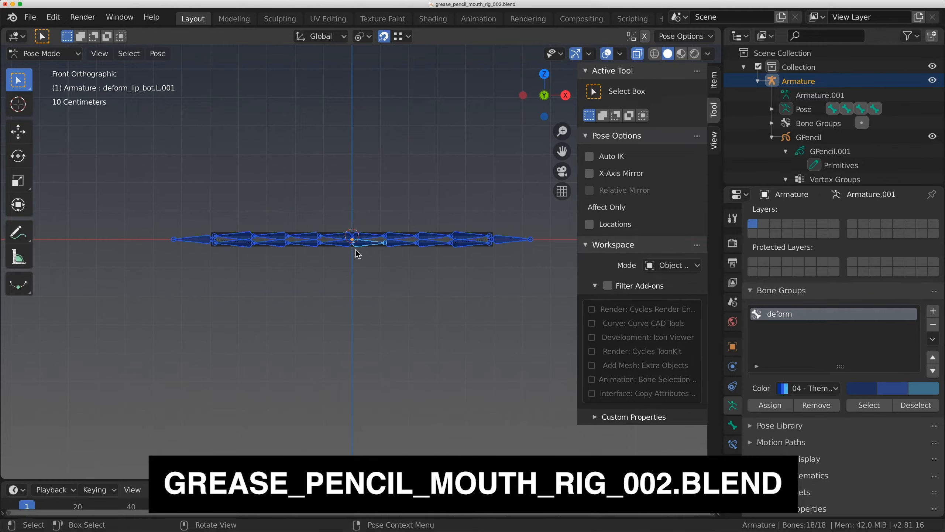
# - Set the armature's viewport display type to B-Bone
pyautogui.scroll(2, 357, 249)
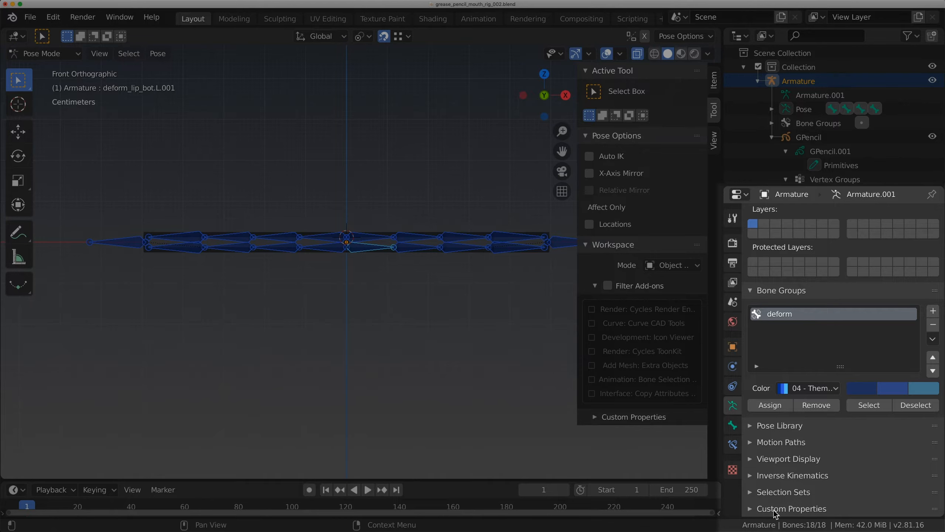
pyautogui.click(784, 461)
pyautogui.scroll(-3, 811, 407)
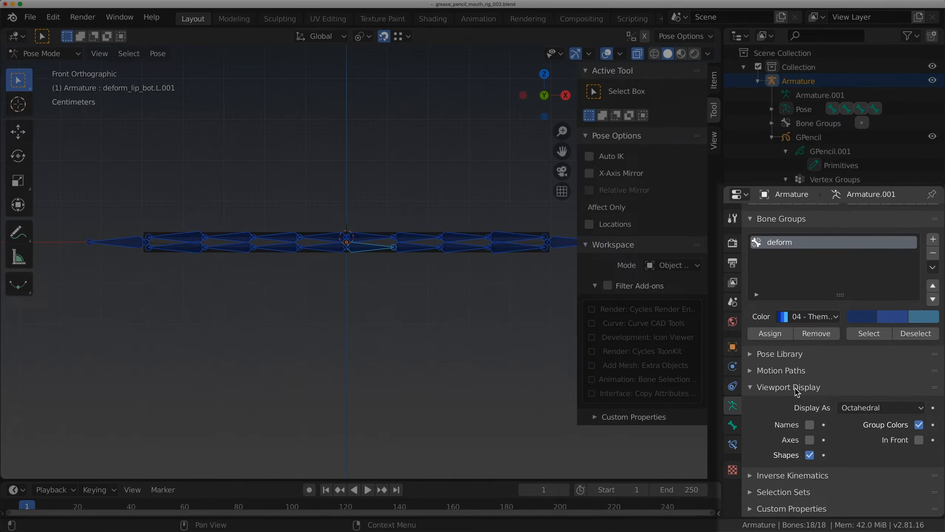
pyautogui.click(859, 409)
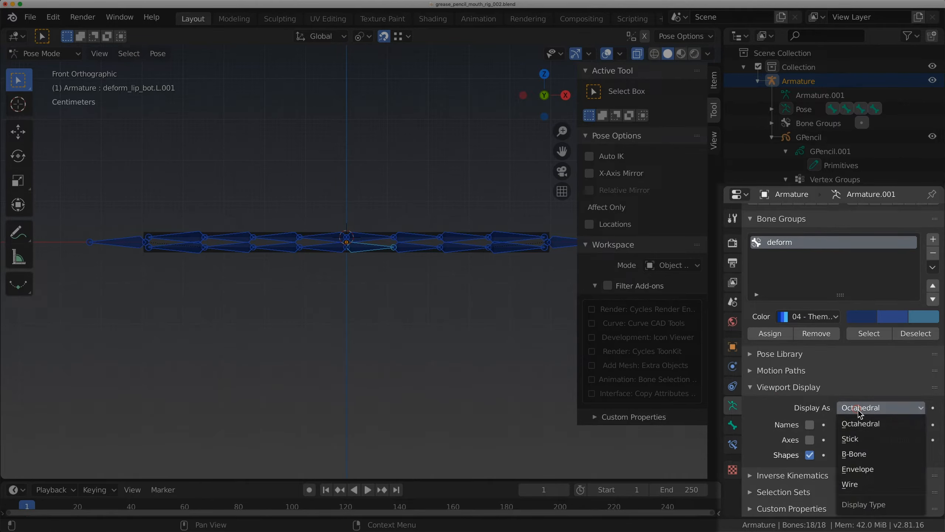
pyautogui.click(856, 453)
pyautogui.scroll(-4, 387, 266)
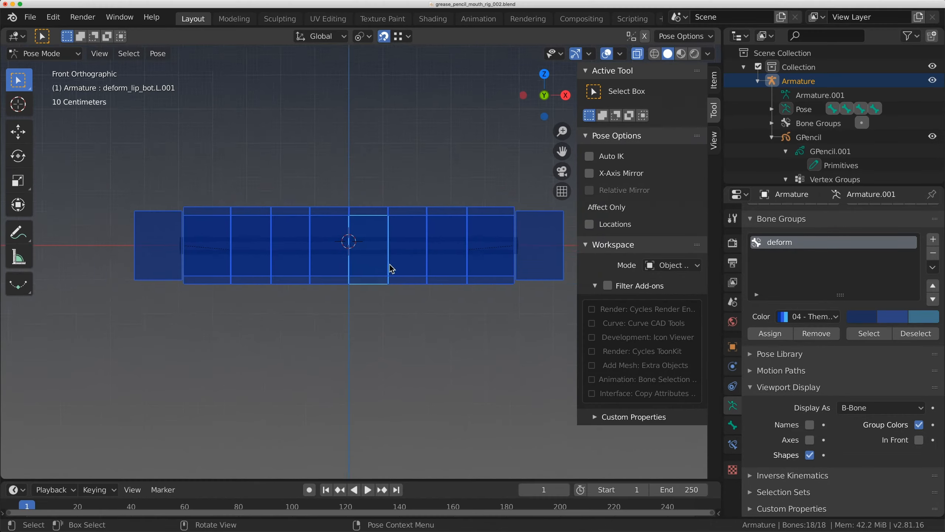
# - Scale the B-Bone display size of all selected bones down to 0.00149 so they fit inside the lip strokes
pyautogui.moveTo(163, 184); pyautogui.dragTo(521, 341)
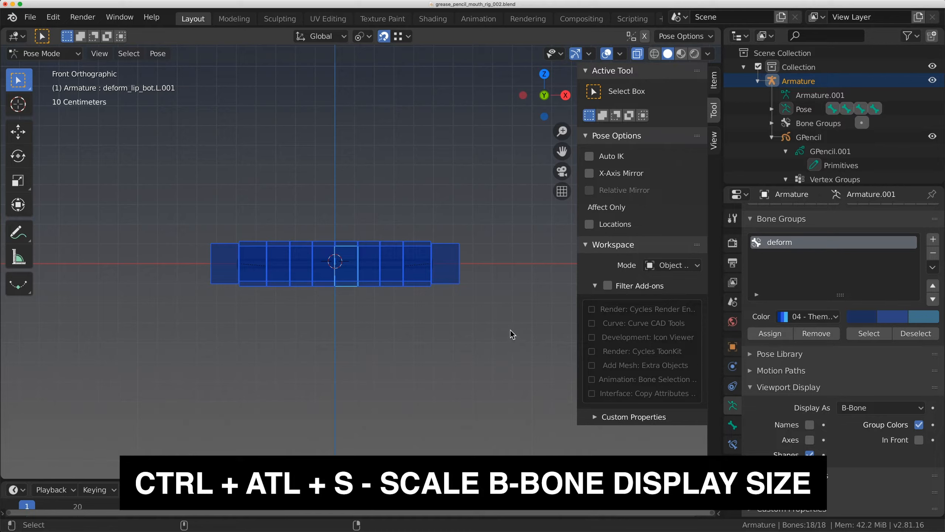
pyautogui.hotkey('ctrl', 'alt', 's')
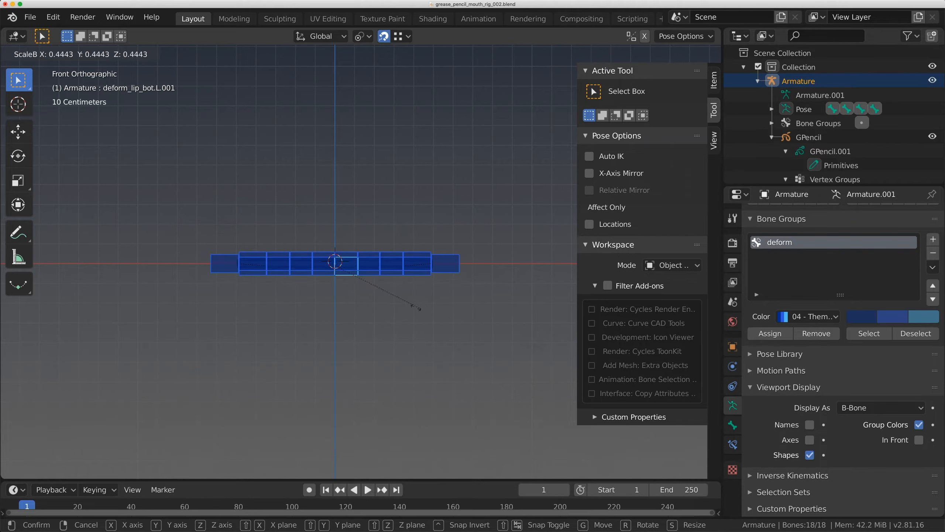
pyautogui.click(333, 272)
pyautogui.scroll(8, 361, 297)
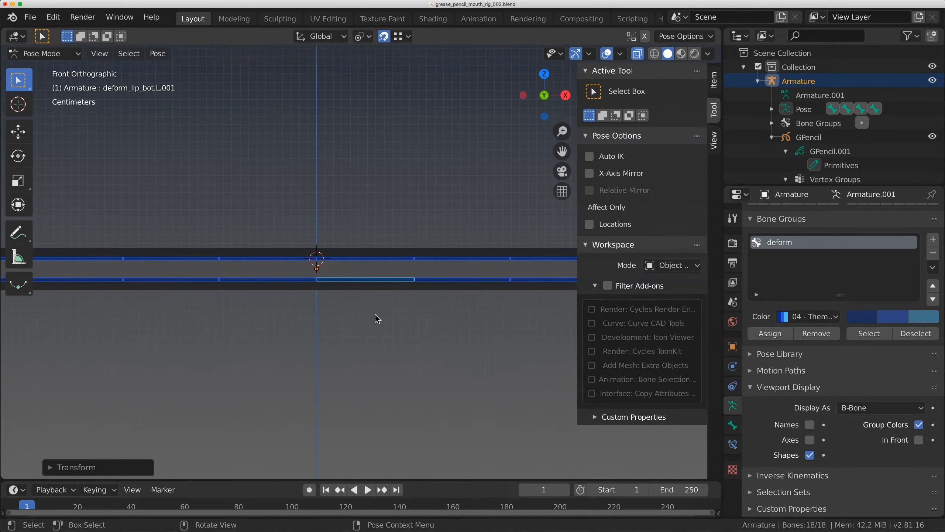
# - Set the Bendy Bones segments of all selected bones to 10
pyautogui.scroll(-6, 376, 314)
pyautogui.click(732, 425)
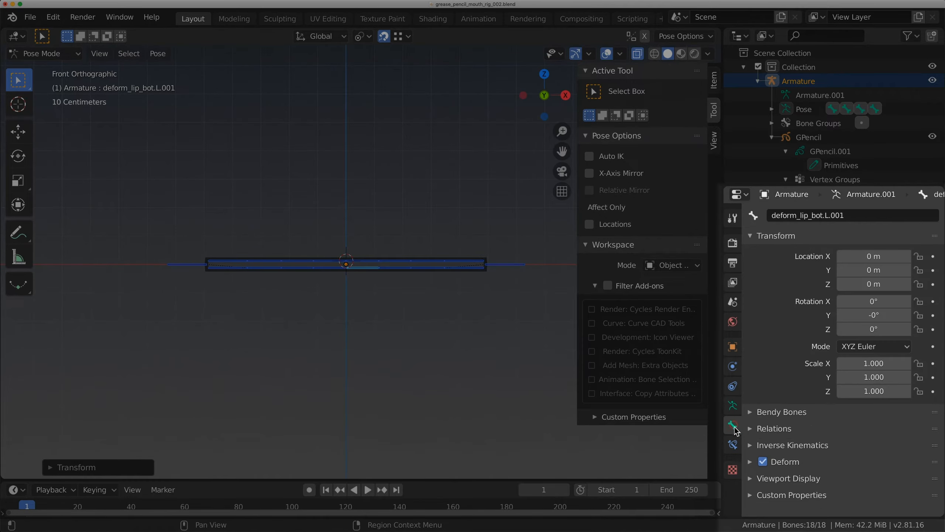
pyautogui.click(776, 235)
pyautogui.click(781, 253)
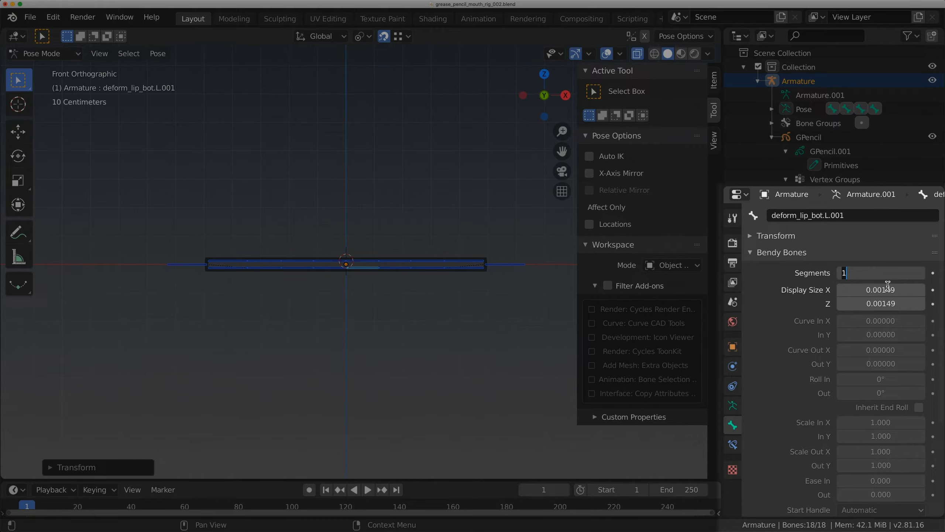
pyautogui.press('Return')
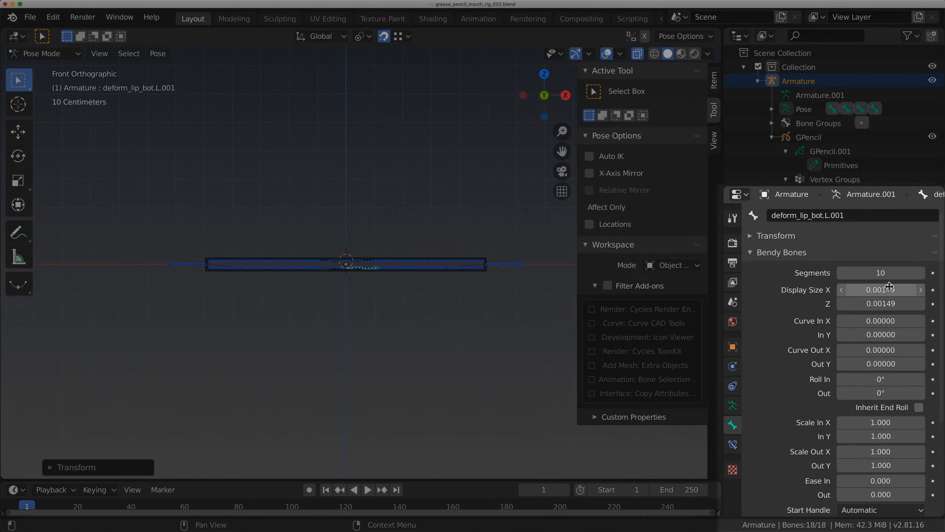
# - Enlarge the B-Bone display size of all bones and scale it back to about 0.0094 to make the segments easy to see
pyautogui.scroll(12, 494, 285)
pyautogui.moveTo(415, 290); pyautogui.dragTo(461, 328, button='middle')
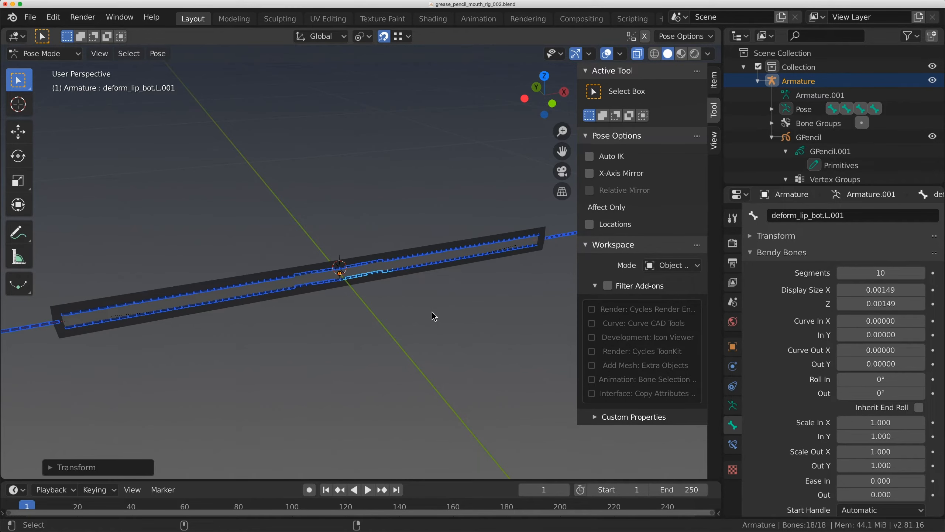
pyautogui.hotkey('ctrl', 'alt', 's')
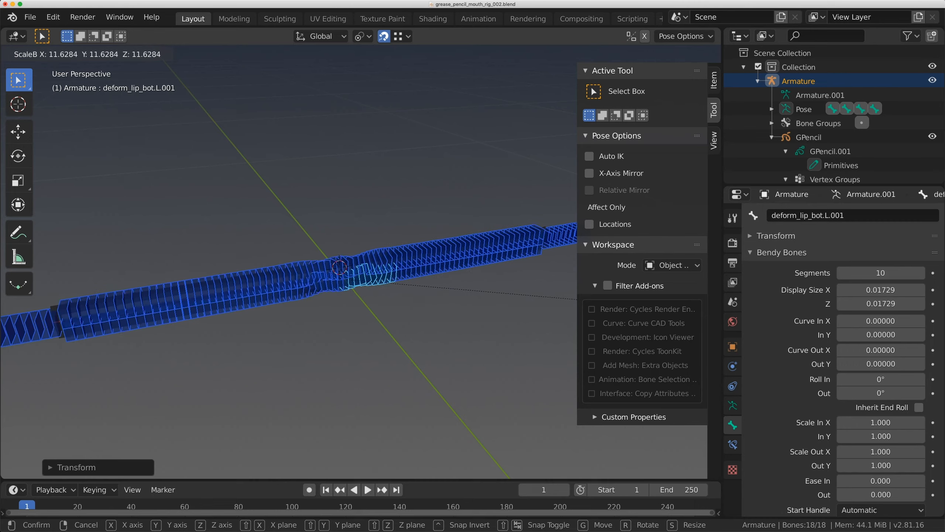
pyautogui.click(670, 357)
pyautogui.moveTo(497, 343); pyautogui.dragTo(408, 321, button='middle')
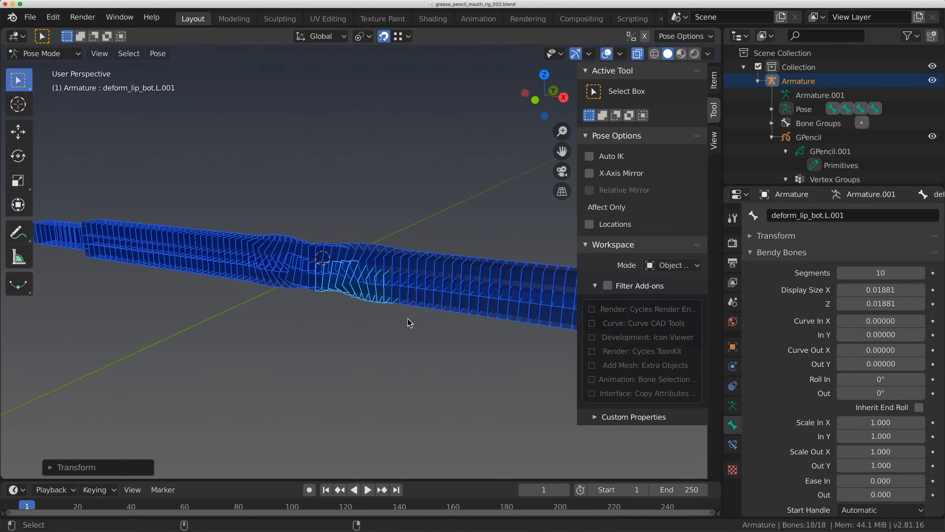
pyautogui.hotkey('ctrl', 'alt', 's')
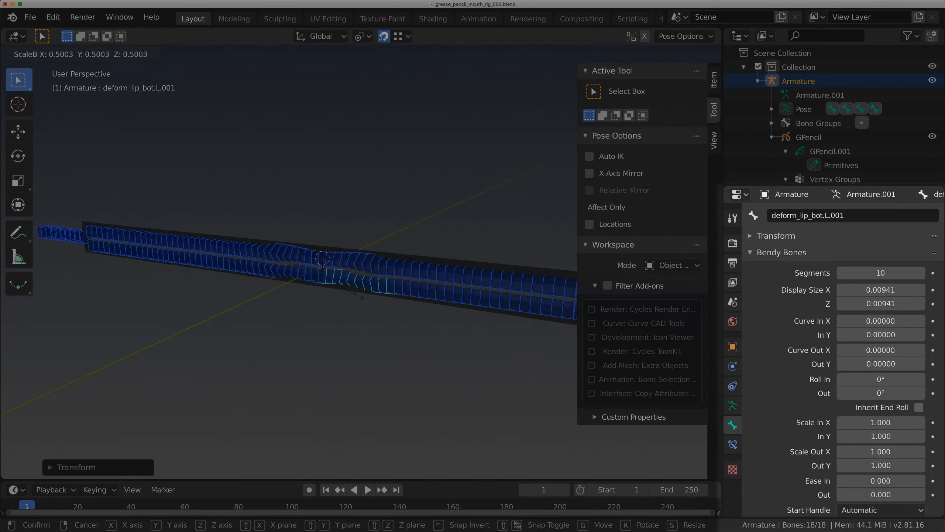
pyautogui.click(522, 330)
# - Show the bone axes in the armature's viewport display and inspect the bones' orientation around the mouth centre
pyautogui.click(733, 406)
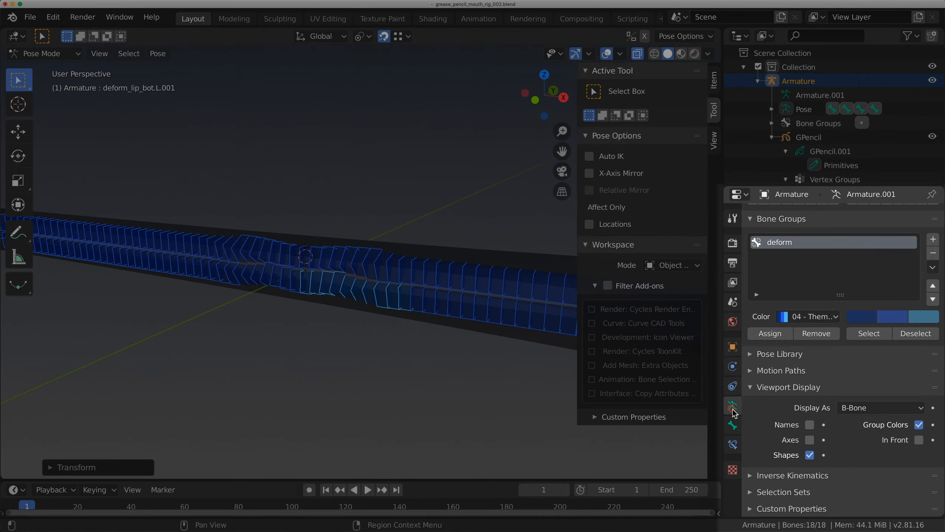
pyautogui.click(810, 440)
pyautogui.moveTo(479, 323); pyautogui.dragTo(351, 268, button='middle')
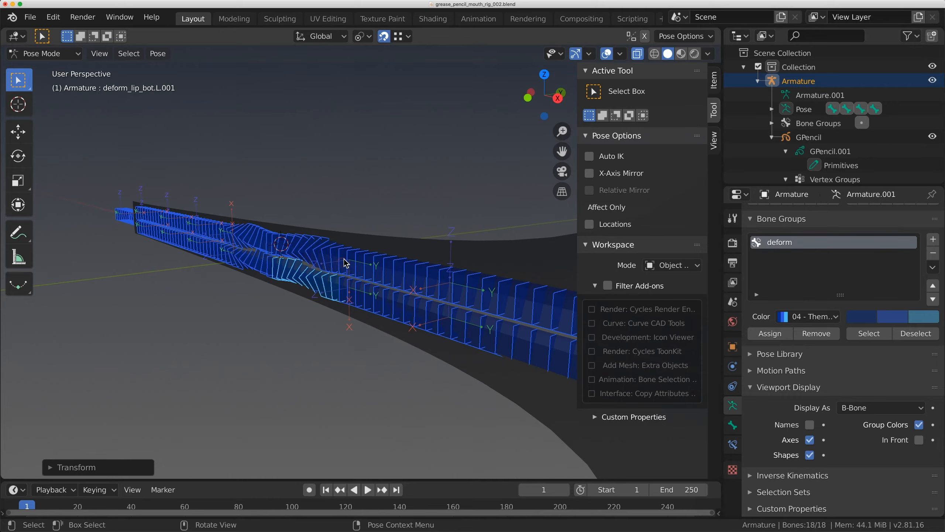
# - Leave the armature's Pose Mode for Object Mode and hide the GPencil object in the viewport
pyautogui.hotkey('ctrl', 'Tab')
pyautogui.click(348, 255)
pyautogui.click(343, 257)
pyautogui.click(346, 253)
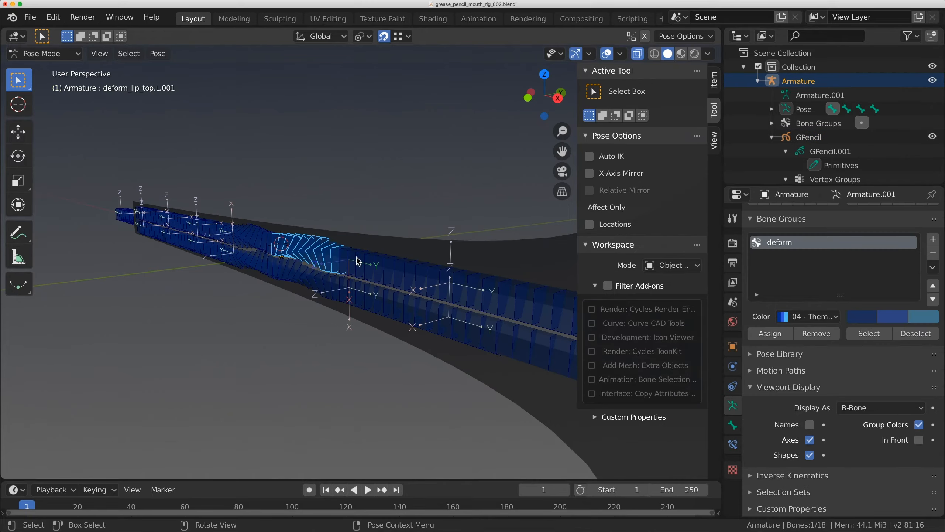
pyautogui.click(449, 280)
pyautogui.click(422, 276)
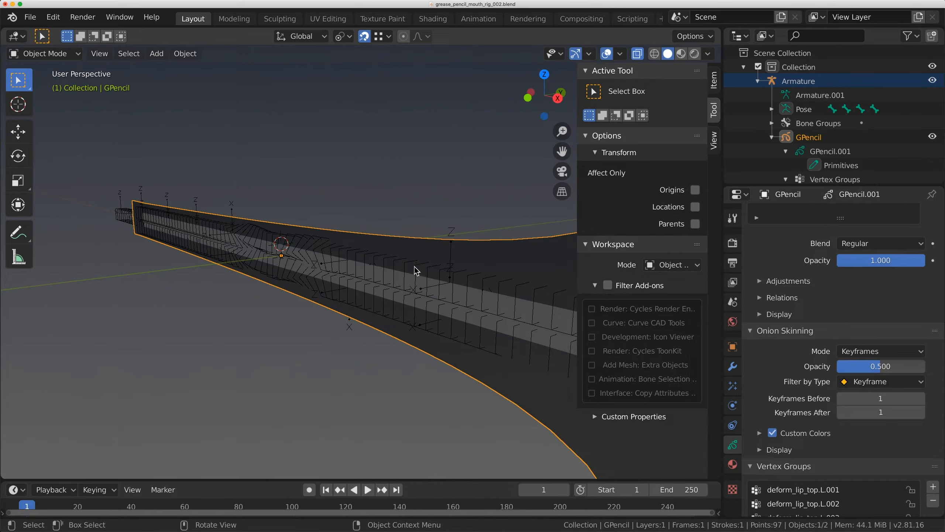
pyautogui.click(416, 271)
pyautogui.click(933, 138)
# - Enter the armature's Edit Mode and set the roll of deform_lip_top.L.001 to 0°
pyautogui.moveTo(324, 247); pyautogui.dragTo(343, 257, button='middle')
pyautogui.click(350, 254)
pyautogui.press('Tab')
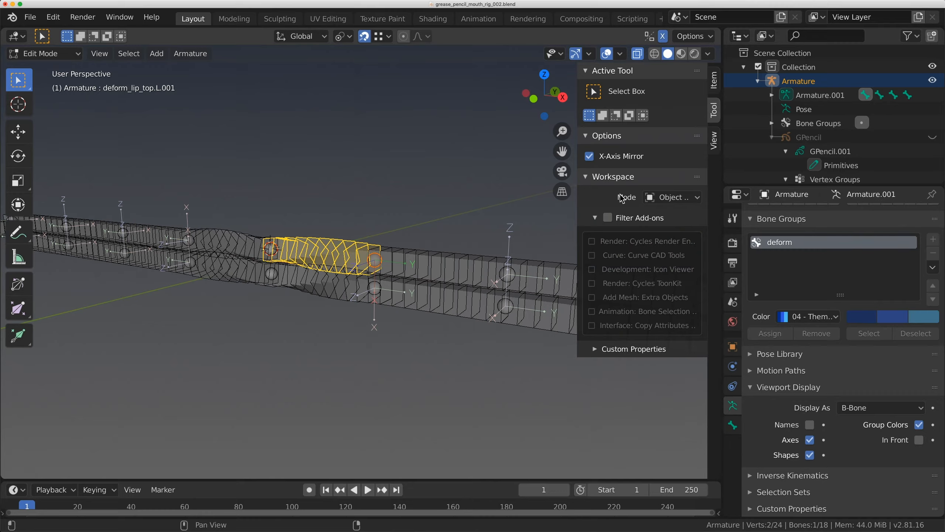
pyautogui.click(714, 79)
pyautogui.click(632, 235)
pyautogui.write('90d')
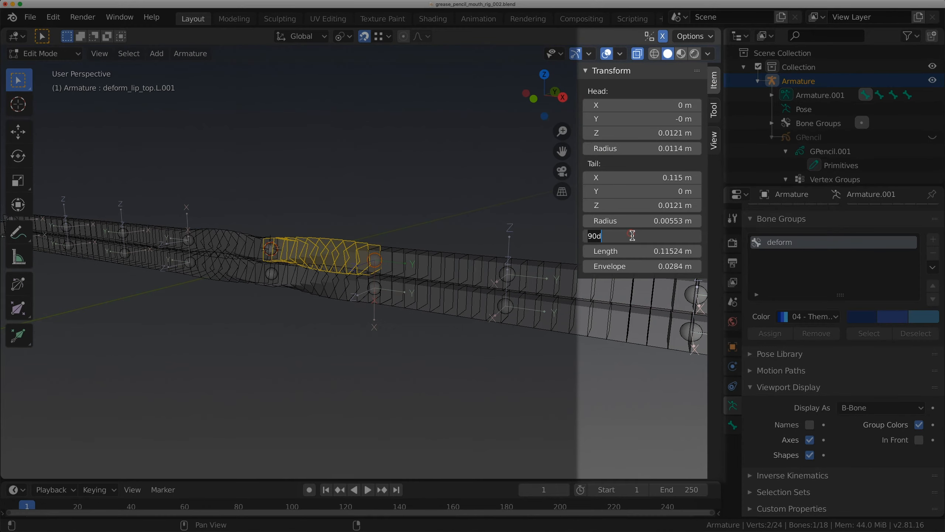
pyautogui.press('Return')
pyautogui.moveTo(358, 276); pyautogui.dragTo(342, 277, button='middle')
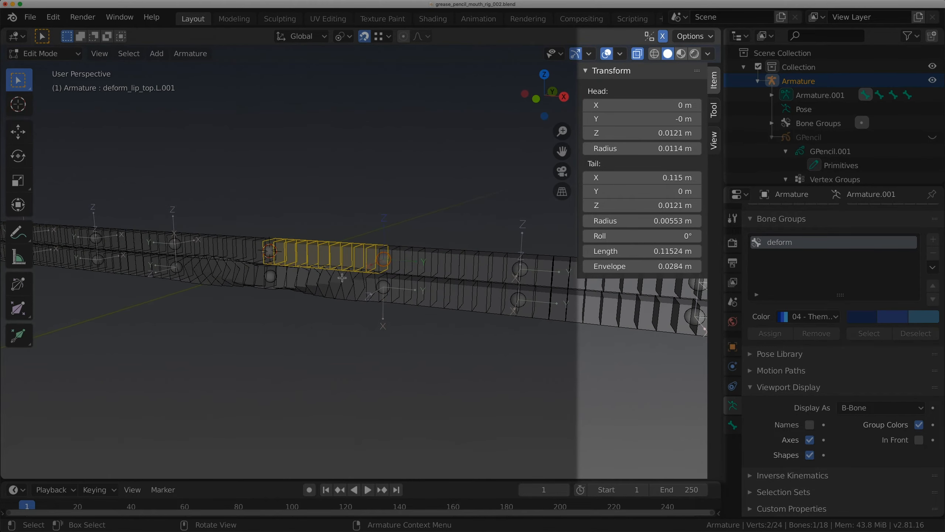
# - Set the roll of deform_lip_bot.L.001 to 0°
pyautogui.click(328, 287)
pyautogui.click(654, 237)
pyautogui.press('Return')
pyautogui.moveTo(417, 261); pyautogui.dragTo(272, 270, button='middle')
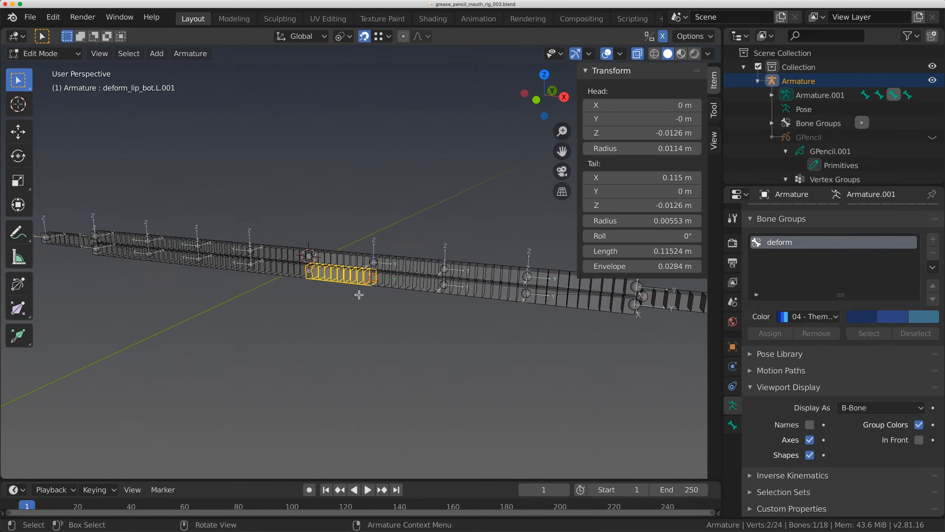
# - Turn off the bone axes display, switch the armature to Pose Mode and select all bones
pyautogui.click(810, 440)
pyautogui.hotkey('ctrl', 'Tab')
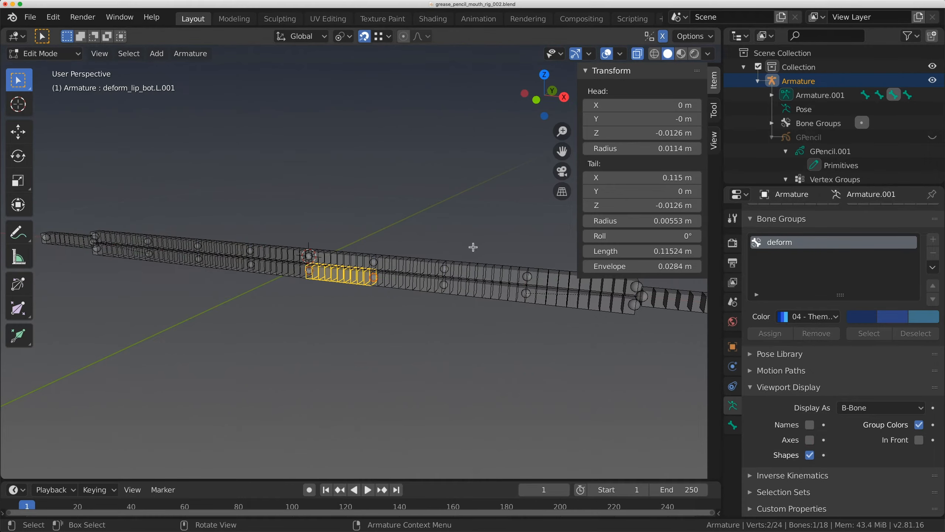
pyautogui.moveTo(426, 249); pyautogui.dragTo(460, 268, button='middle')
pyautogui.press('a')
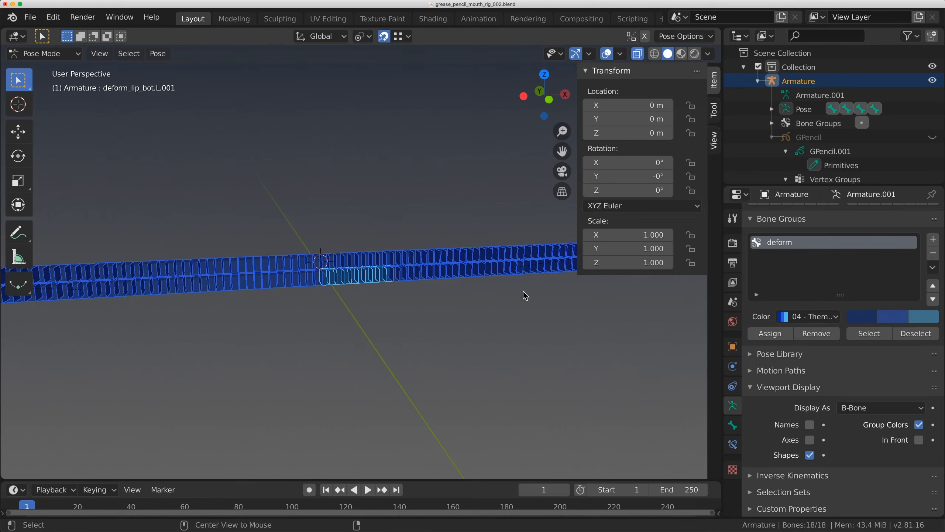
# - Scale the B-bone display size of all bones down to about 0.3 and unhide the GPencil object
pyautogui.hotkey('ctrl', 'alt', 's')
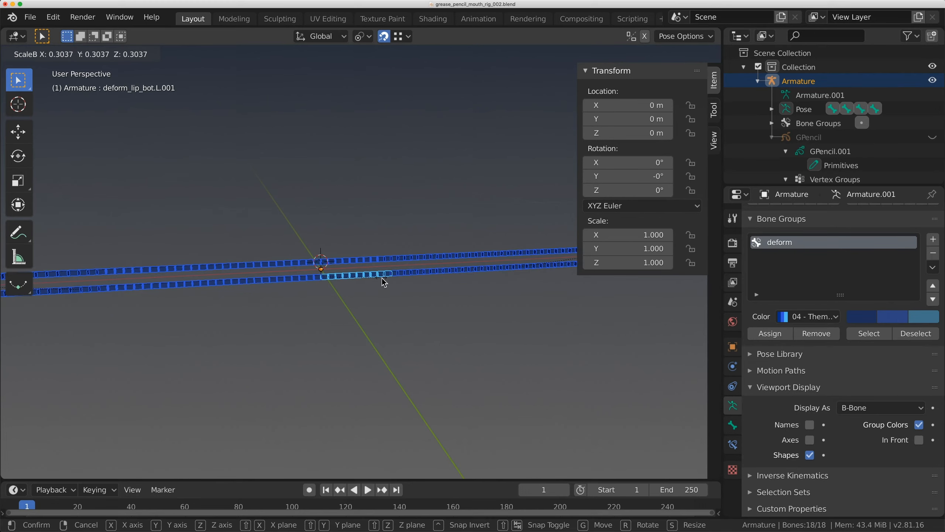
pyautogui.click(388, 282)
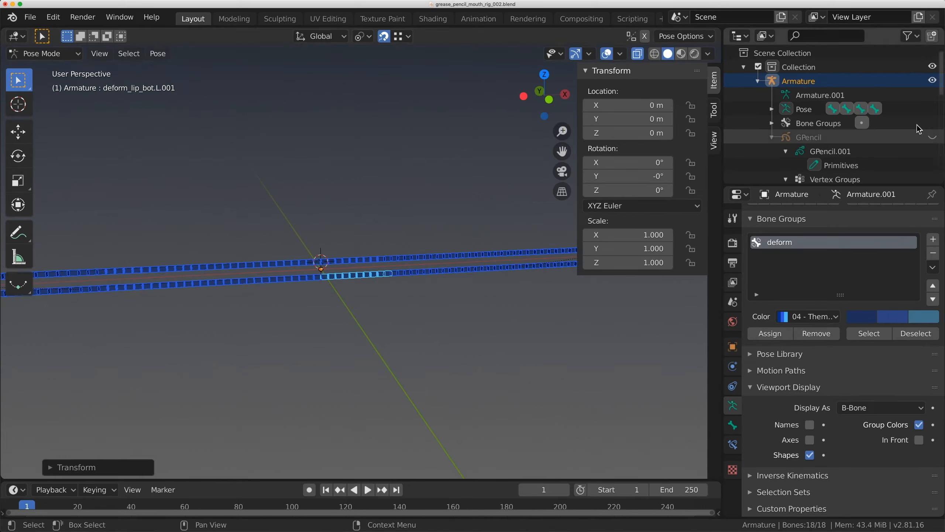
pyautogui.click(931, 138)
# - Test the upper-lip bend in front view by rotating deform_lip_top.L.002 about 20°, then deform_lip_top.L.003 and deform_lip_top.L.004 (about 30°) upward
pyautogui.moveTo(399, 265); pyautogui.dragTo(373, 263, button='middle')
pyautogui.press('KP_1')
pyautogui.scroll(-3, 370, 263)
pyautogui.scroll(4, 372, 264)
pyautogui.click(404, 274)
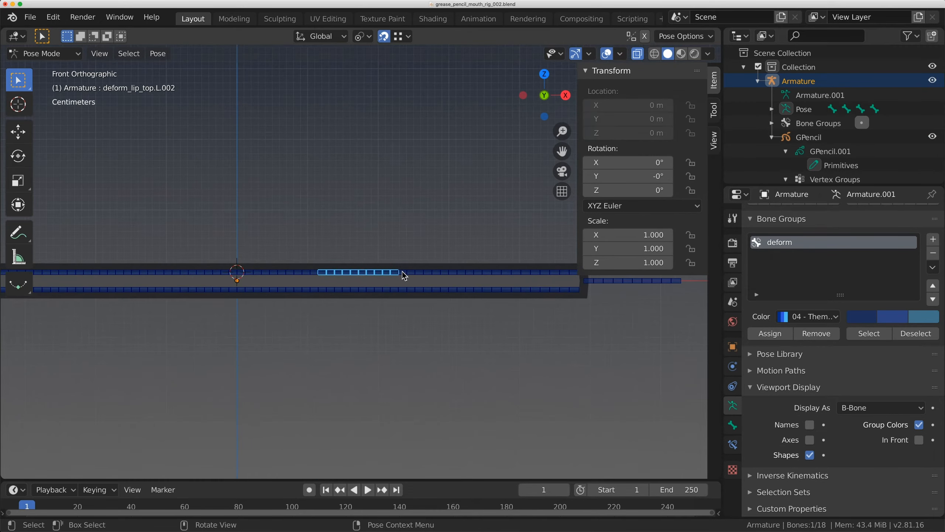
pyautogui.press('r')
pyautogui.click(397, 172)
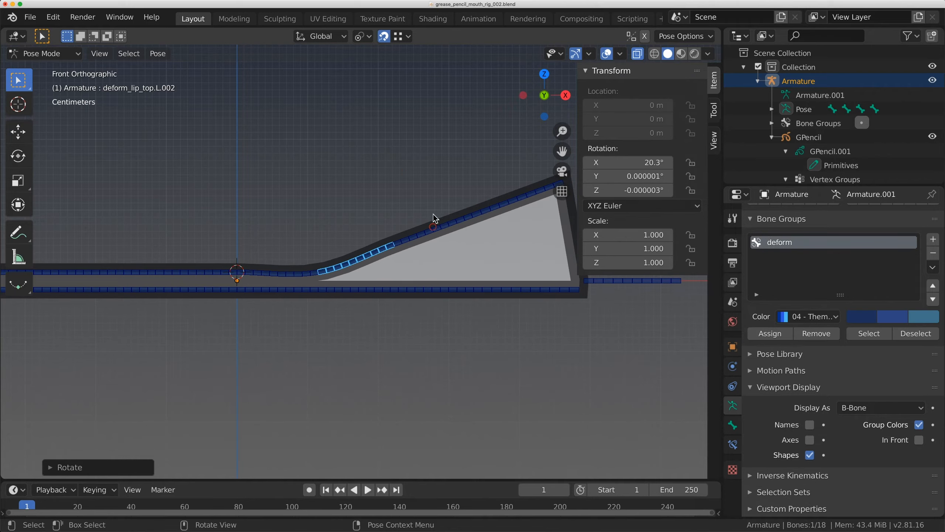
pyautogui.press('r')
pyautogui.click(415, 173)
pyautogui.click(464, 167)
pyautogui.press('r')
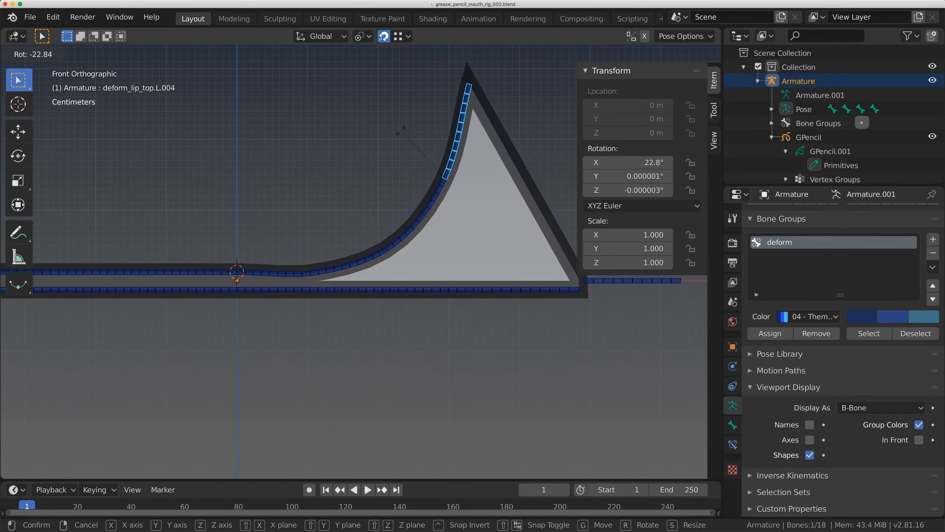
pyautogui.click(403, 143)
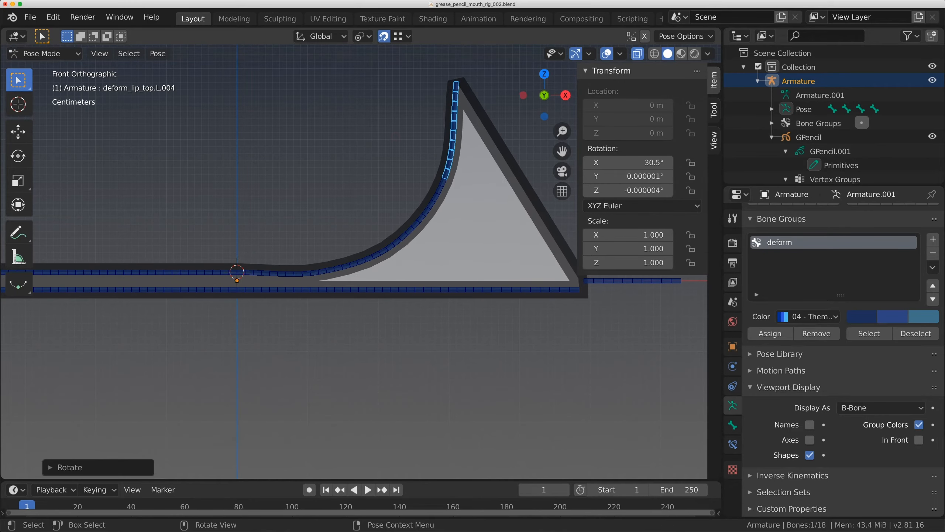
# - Test an arched upper lip by rotating deform_lip_top.L.003 down to about -37°, deform_lip_top.L.001 upward and deform_lip_top.L.002 to about -20°
pyautogui.click(419, 221)
pyautogui.press('r')
pyautogui.click(390, 266)
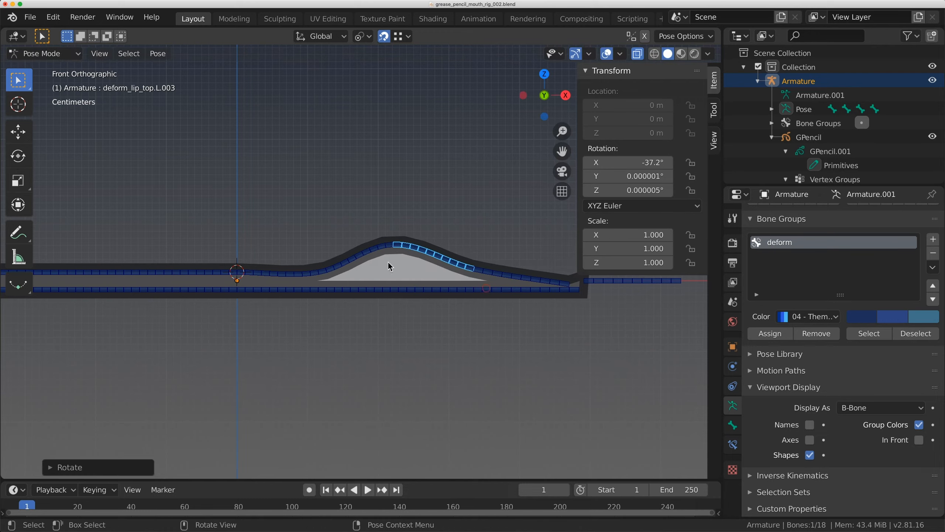
pyautogui.click(290, 276)
pyautogui.press('r')
pyautogui.click(339, 210)
pyautogui.press('r')
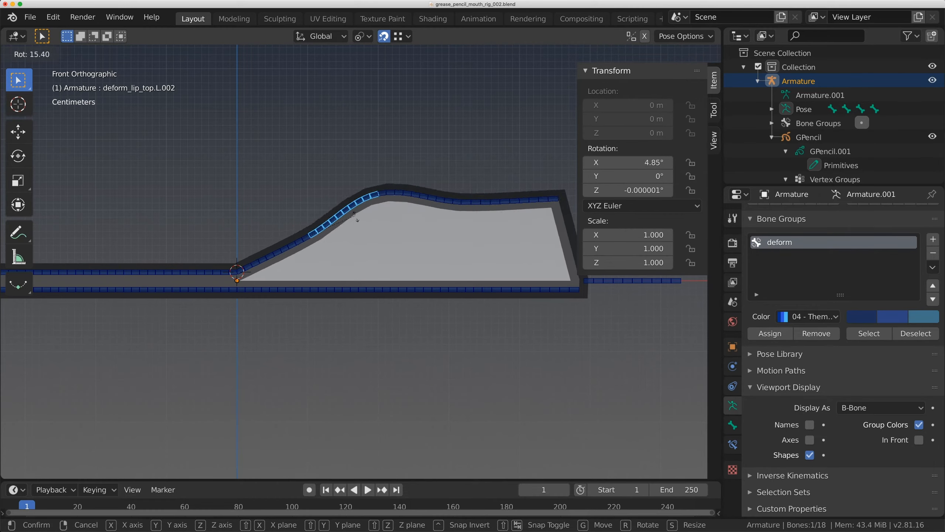
pyautogui.click(365, 239)
# - Clear the rotation of all bones in the armature
pyautogui.press('a')
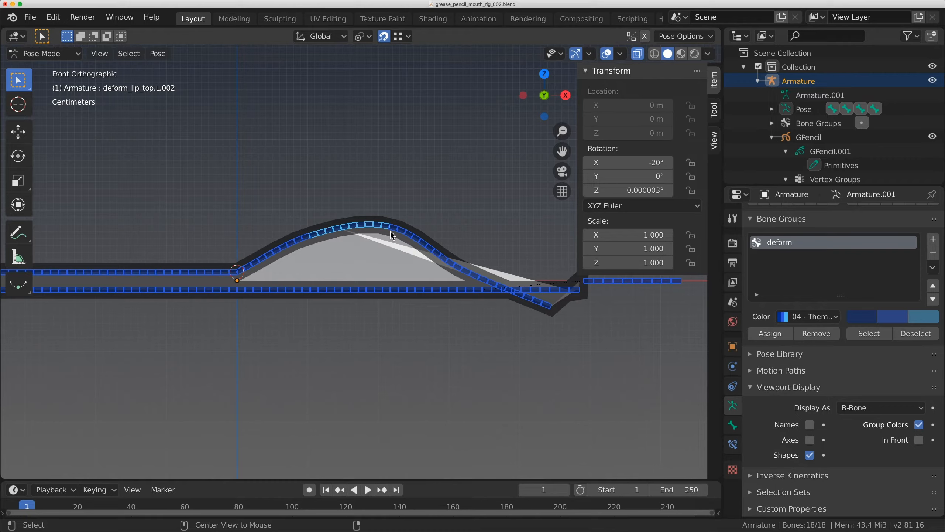
pyautogui.hotkey('alt', 'r')
# - Select deform_lip_top.L.001 and examine its thin segments against the grease pencil lip lines in perspective and front view
pyautogui.keyDown('shift'); pyautogui.moveTo(267, 276); pyautogui.dragTo(368, 231, button='middle'); pyautogui.keyUp('shift')
pyautogui.scroll(-3, 374, 247)
pyautogui.scroll(3, 304, 259)
pyautogui.click(313, 255)
pyautogui.scroll(1, 367, 231)
pyautogui.scroll(-4, 367, 231)
pyautogui.scroll(2, 367, 231)
pyautogui.scroll(-3, 368, 231)
pyautogui.scroll(5, 368, 231)
pyautogui.scroll(-4, 368, 232)
pyautogui.moveTo(368, 231); pyautogui.dragTo(389, 257, button='middle')
pyautogui.scroll(2, 390, 263)
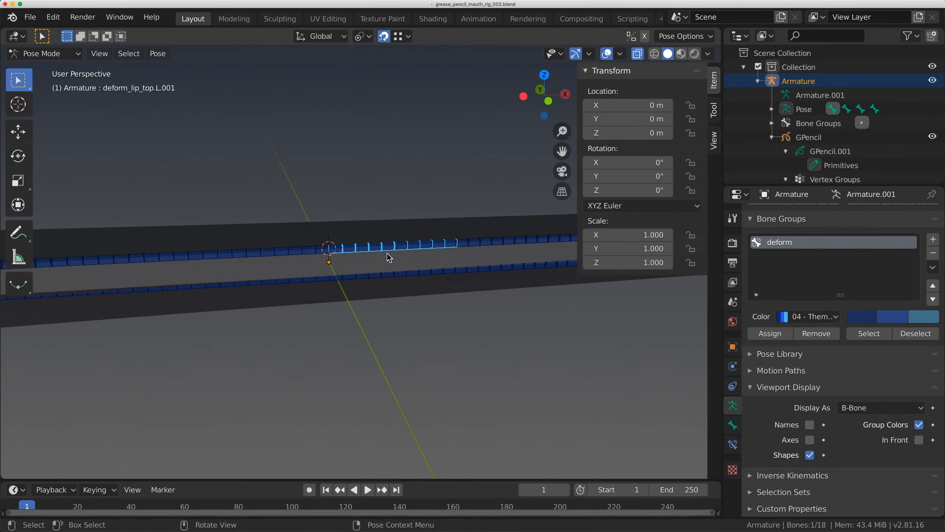
pyautogui.press('KP_1')
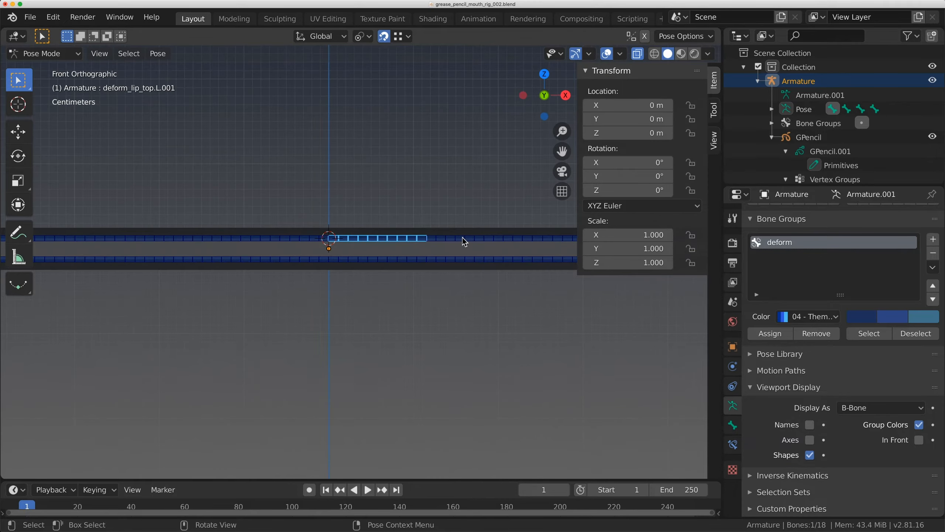
# - Hide the GPencil object and enter the armature's Edit Mode with deform_lip_top.L.001 selected
pyautogui.click(933, 137)
pyautogui.scroll(2, 315, 281)
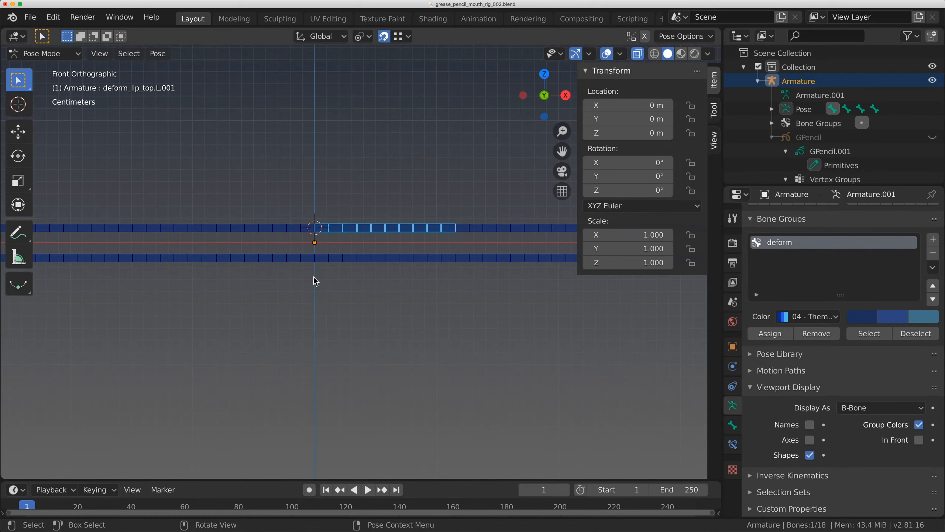
pyautogui.press('Tab')
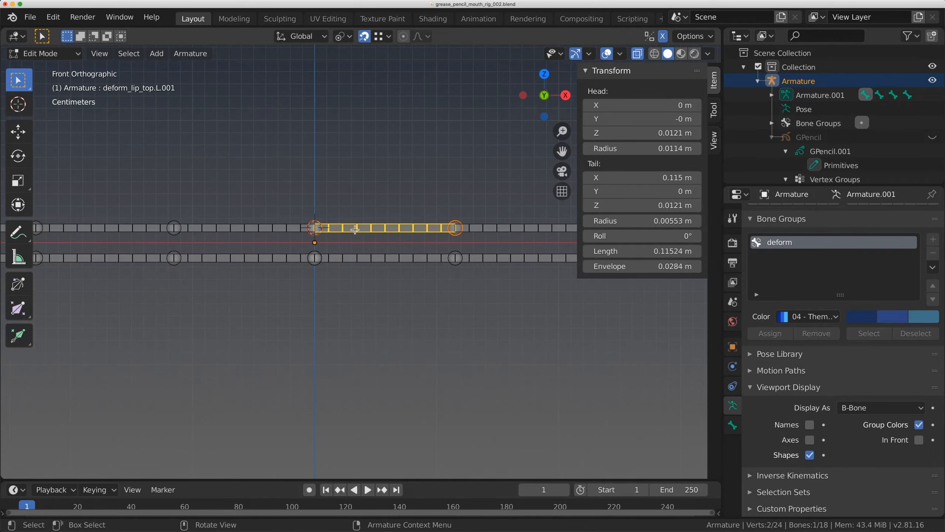
# - Duplicate the central upper-lip deform bone on both sides and place the copies above the lip row at Z about 0.066 m
pyautogui.keyDown('shift'); pyautogui.moveTo(355, 229); pyautogui.dragTo(364, 245, button='middle'); pyautogui.keyUp('shift')
pyautogui.hotkey('shift', 'd')
pyautogui.press('z')
pyautogui.click(379, 183)
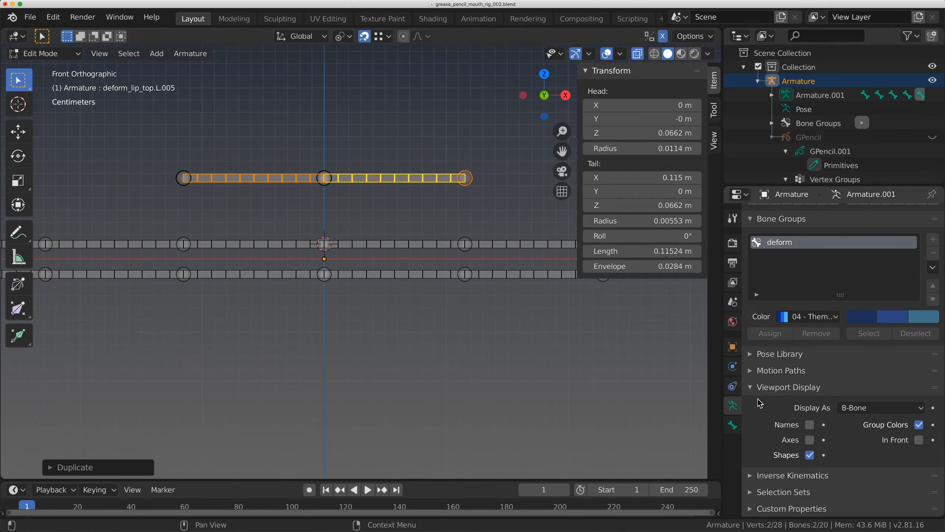
# - Rename the duplicated left and right bones as control_lip_top.L.001 and control_lip_top.R.001
pyautogui.click(733, 425)
pyautogui.click(795, 215)
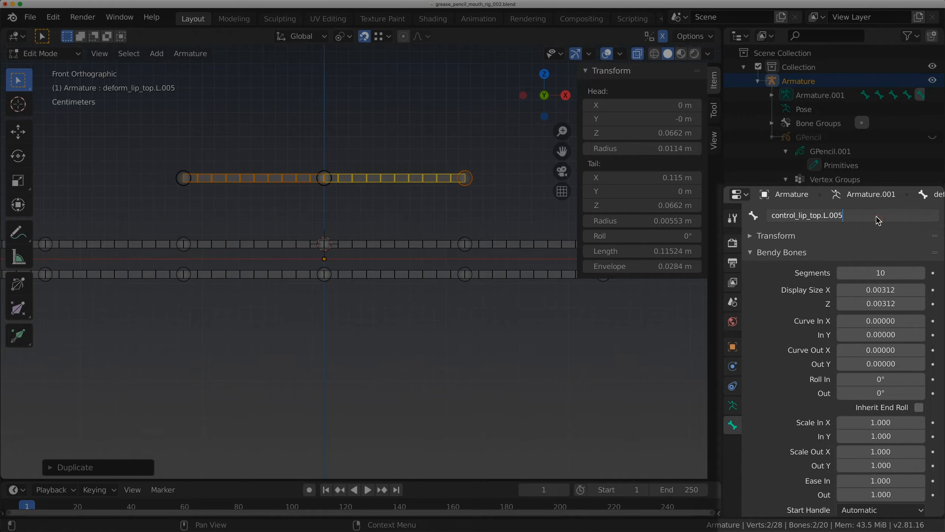
pyautogui.hotkey('ctrl', 'a')
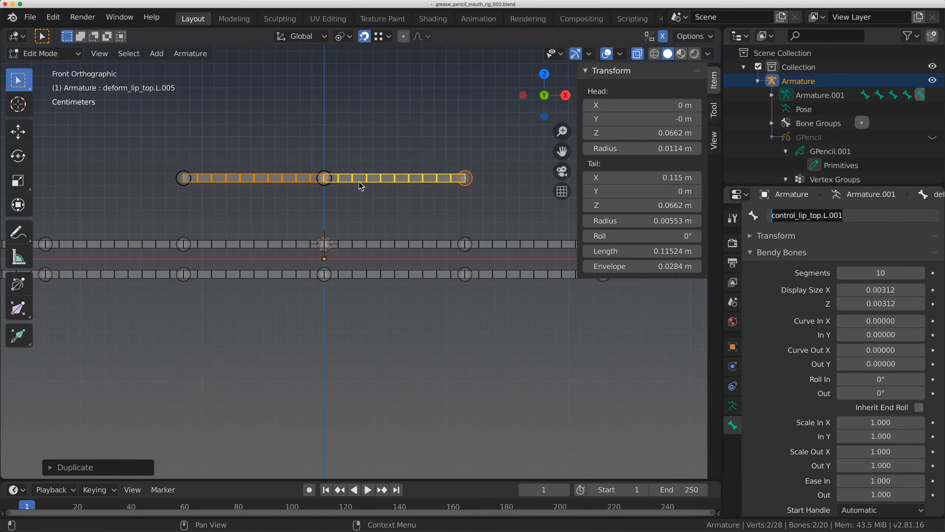
pyautogui.press('Return')
pyautogui.click(284, 177)
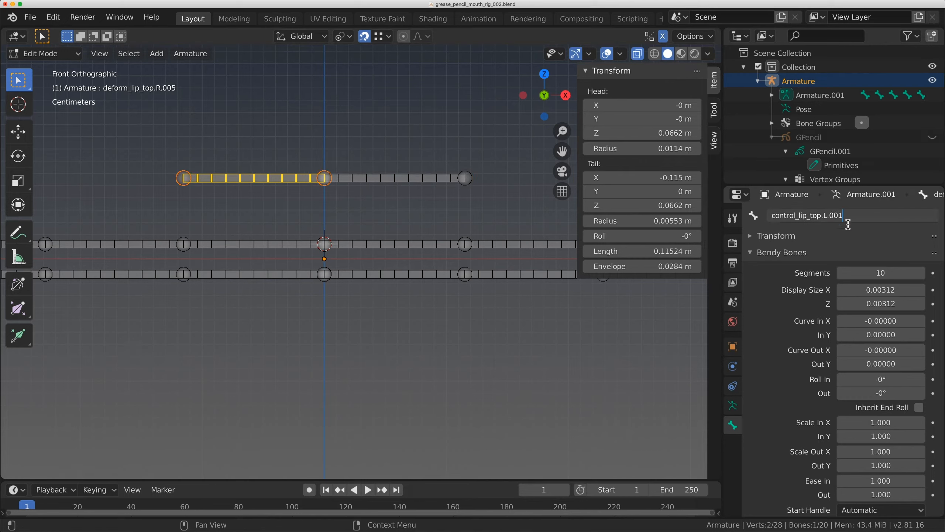
pyautogui.write('R')
pyautogui.press('Return')
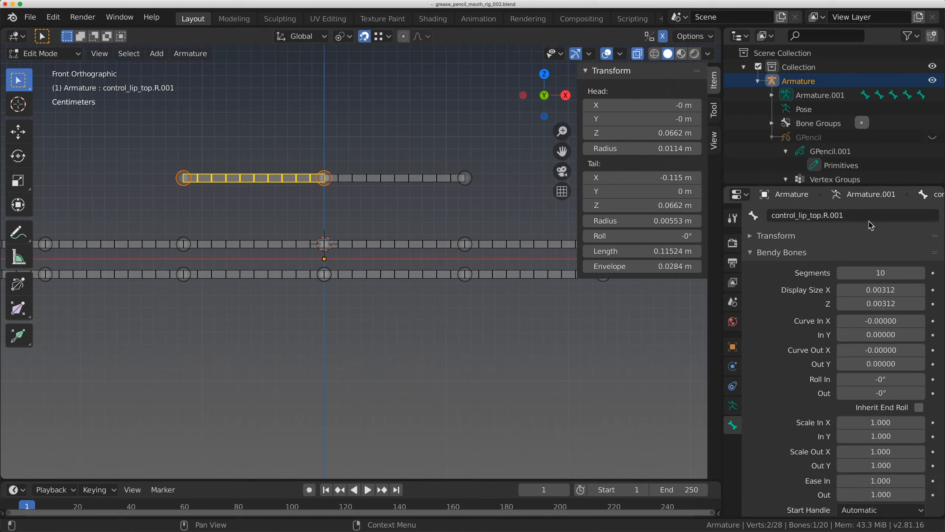
# - Set both new control bones to 1 bendy-bone segment and disable Deform on them
pyautogui.click(385, 180)
pyautogui.click(311, 177)
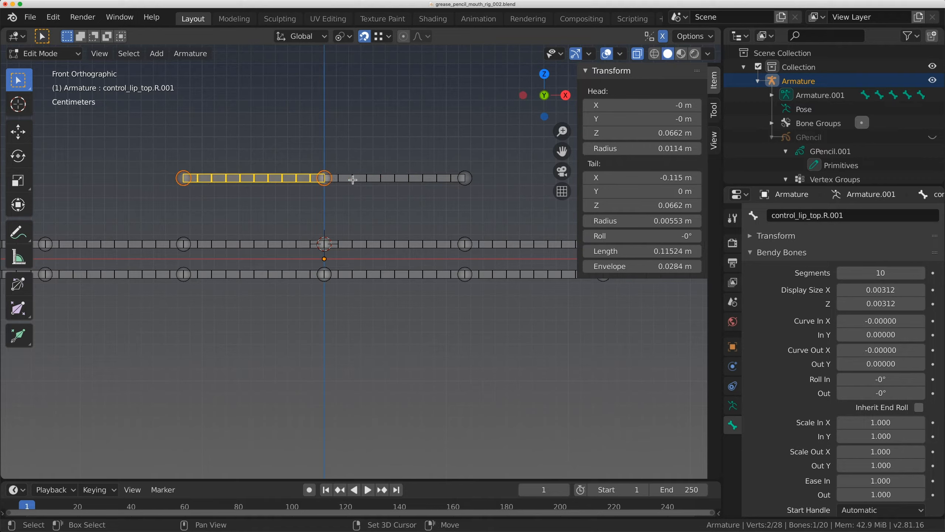
pyautogui.keyDown('shift'); pyautogui.click(357, 178); pyautogui.keyUp('shift')
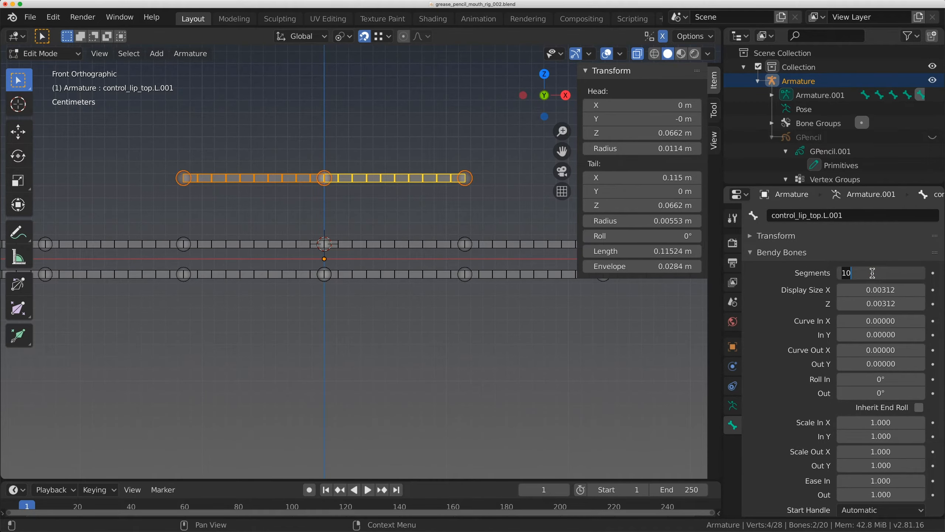
pyautogui.press('Return')
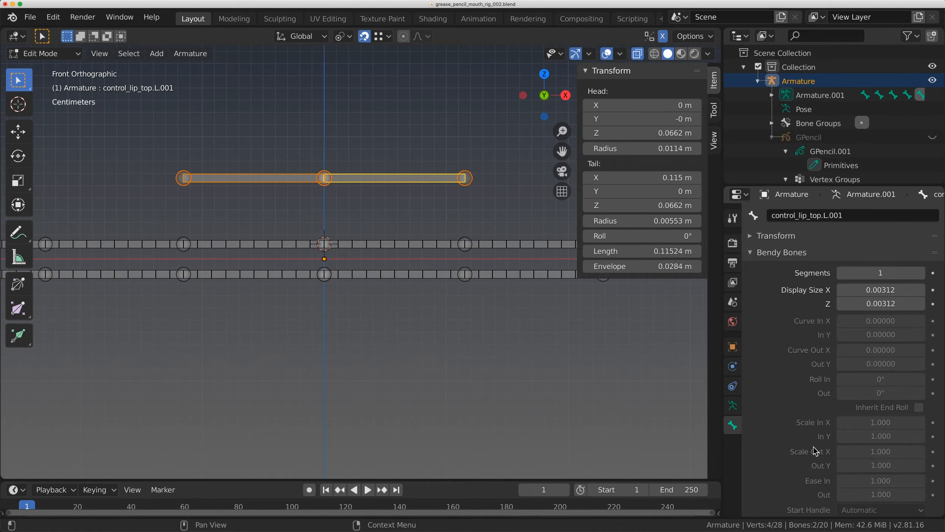
pyautogui.scroll(-5, 815, 451)
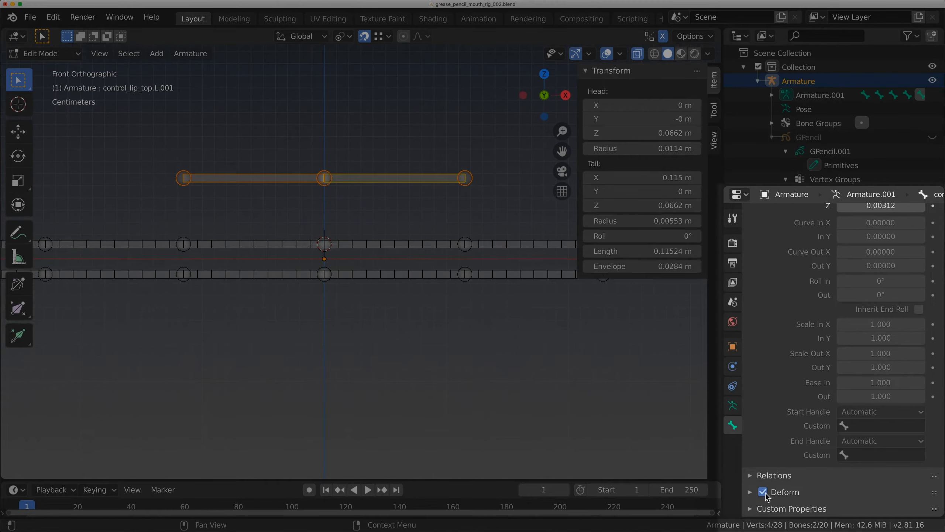
pyautogui.click(763, 492)
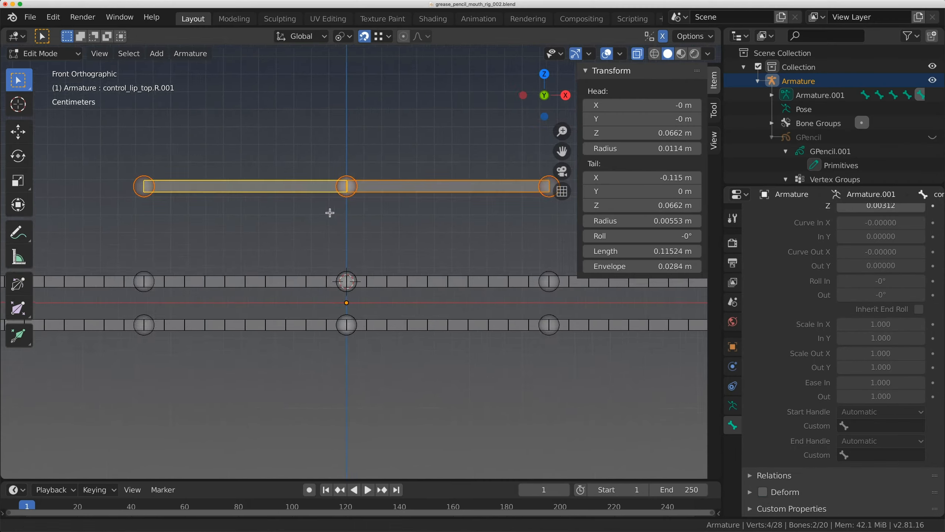
# - Scale both control bones down to about 0.051 m long and enlarge their bendy-bone display size to about 0.0067
pyautogui.press('s')
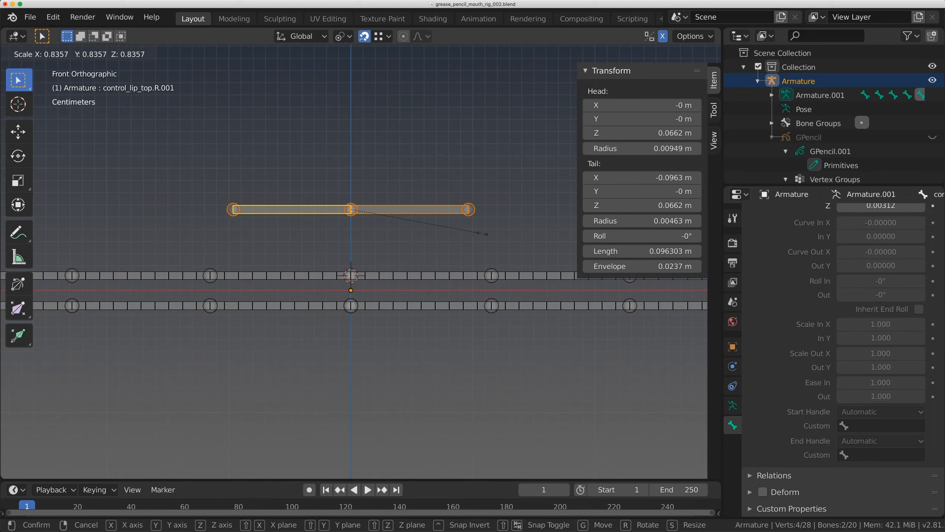
pyautogui.click(426, 231)
pyautogui.hotkey('ctrl', 'alt', 's')
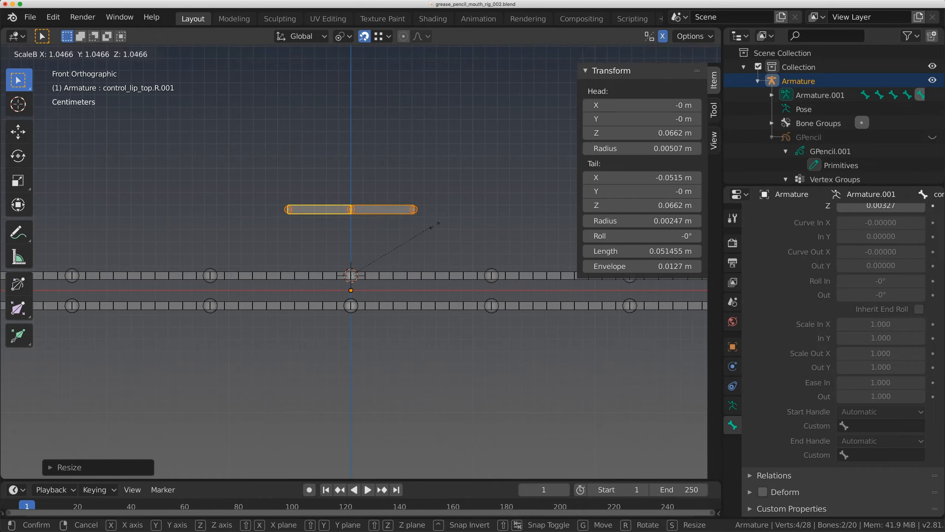
pyautogui.click(518, 215)
# - Move both control bones down along Z onto the centre joint of the upper-lip bones
pyautogui.scroll(4, 350, 254)
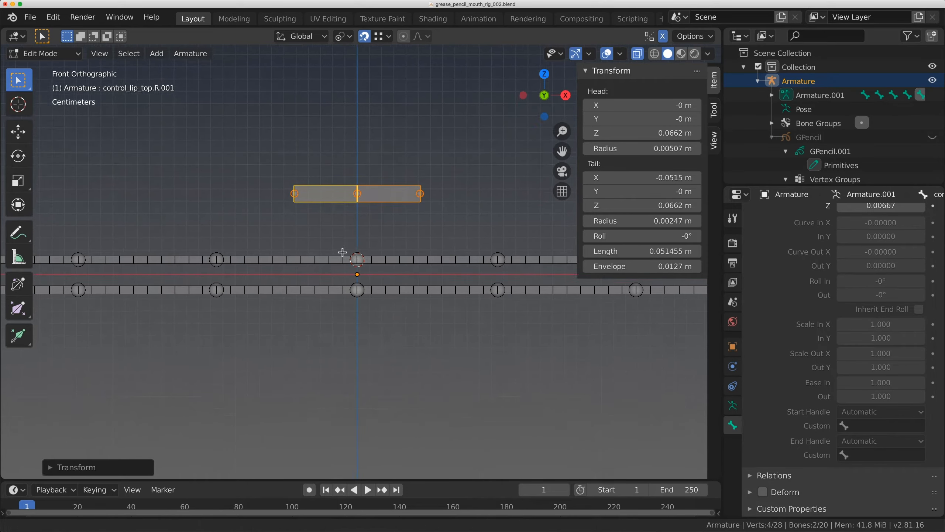
pyautogui.scroll(-2, 348, 254)
pyautogui.scroll(2, 345, 253)
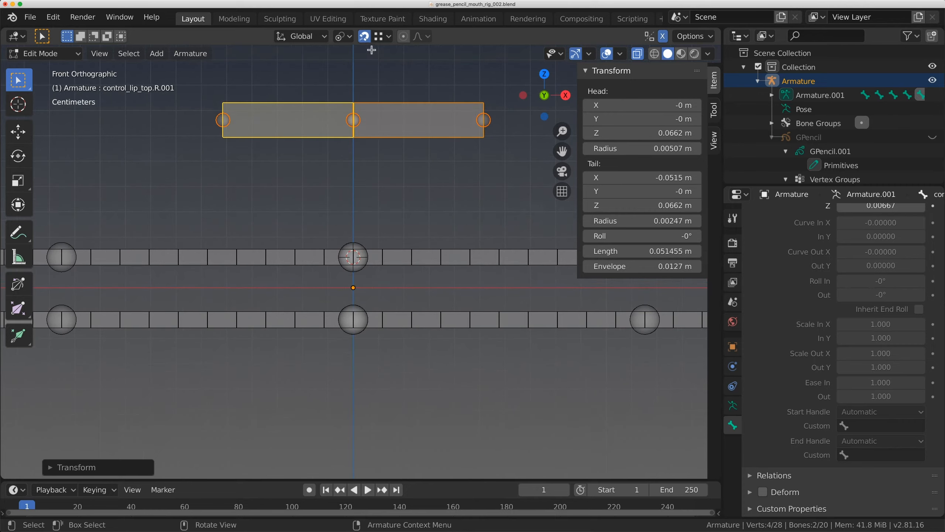
pyautogui.press('g')
pyautogui.press('z')
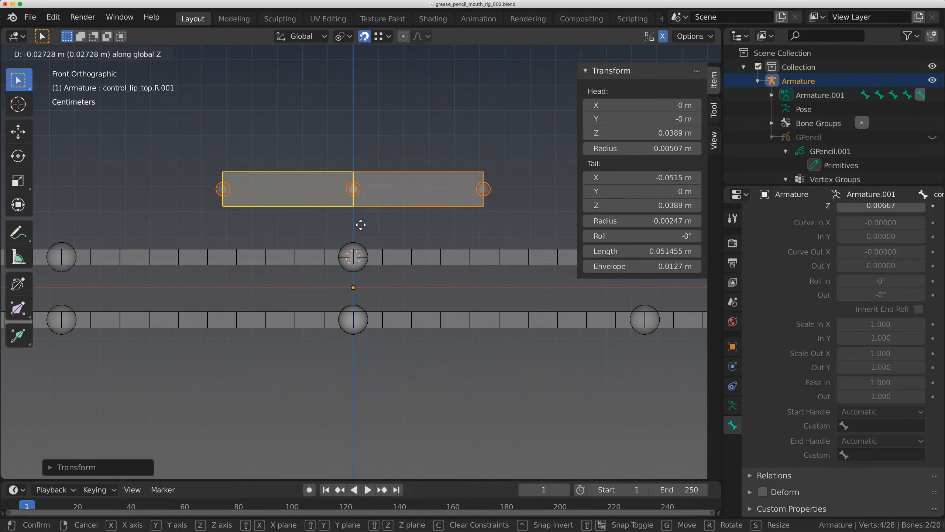
pyautogui.click(361, 255)
# - Duplicate the left upper control bone and snap the copy's head to the next upper-lip joint at X about 0.115 m
pyautogui.click(394, 246)
pyautogui.scroll(-4, 280, 225)
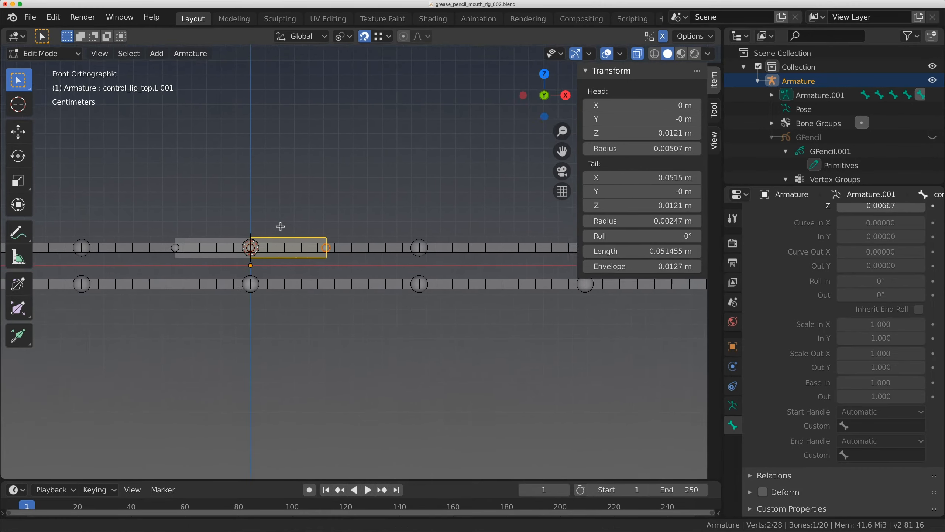
pyautogui.keyDown('shift'); pyautogui.moveTo(330, 251); pyautogui.dragTo(280, 252, button='middle'); pyautogui.keyUp('shift')
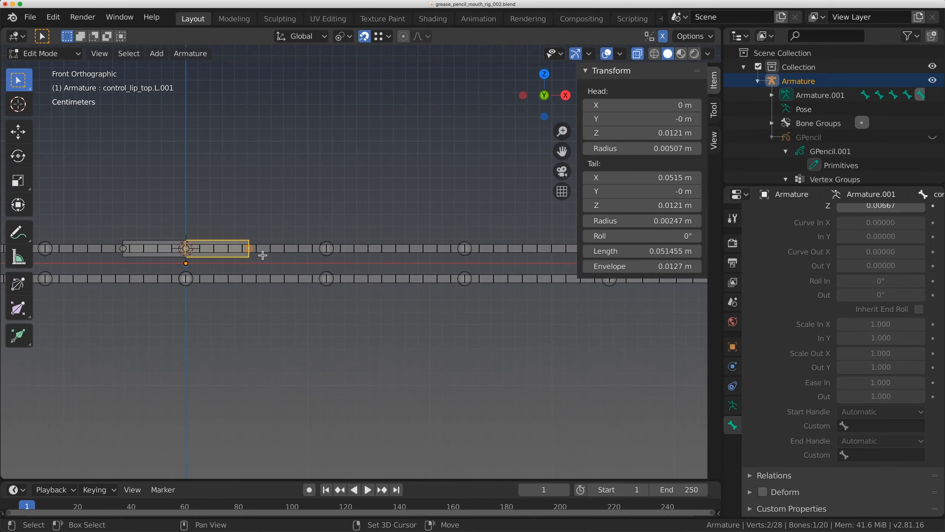
pyautogui.hotkey('shift', 'd')
pyautogui.click(404, 242)
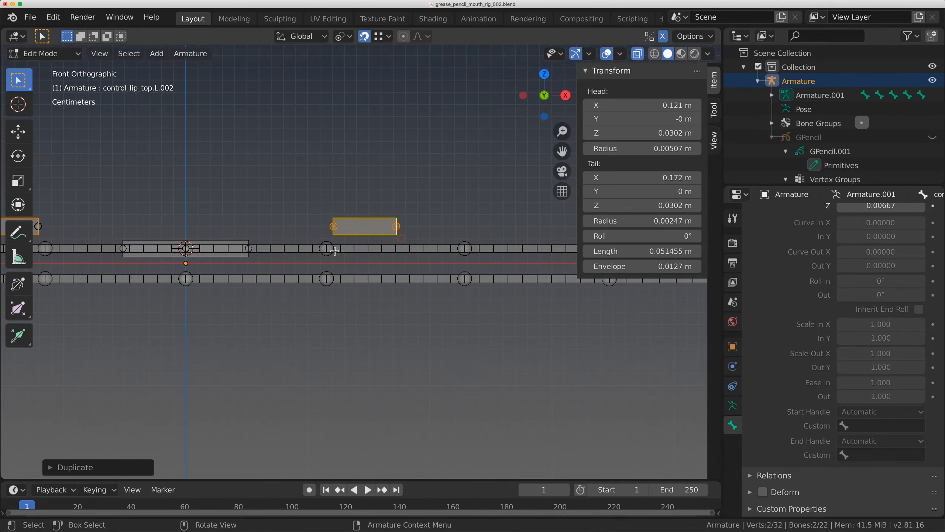
pyautogui.press('g')
pyautogui.click(330, 252)
# - Duplicate the control bone twice more, snapping the copies to the upper-lip joints at X about 0.229 m and 0.347 m
pyautogui.keyDown('shift'); pyautogui.moveTo(363, 252); pyautogui.dragTo(276, 242, button='middle'); pyautogui.keyUp('shift')
pyautogui.hotkey('shift', 'd')
pyautogui.click(439, 219)
pyautogui.press('g')
pyautogui.click(354, 242)
pyautogui.keyDown('shift'); pyautogui.moveTo(354, 242); pyautogui.dragTo(268, 244, button='middle'); pyautogui.keyUp('shift')
pyautogui.hotkey('shift', 'd')
pyautogui.click(457, 227)
pyautogui.press('g')
pyautogui.click(443, 241)
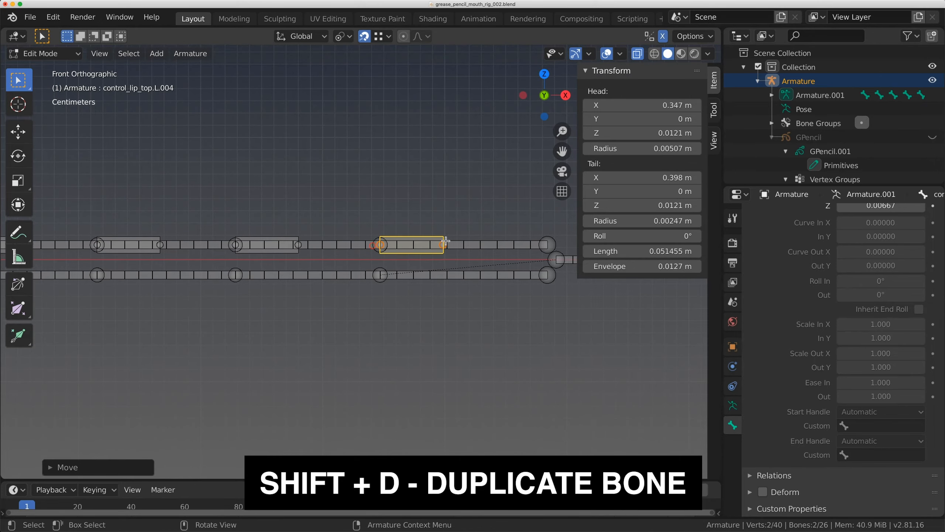
# - Duplicate the control bone again and snap the copy to the outer end of the left upper-lip chain
pyautogui.keyDown('shift'); pyautogui.moveTo(442, 241); pyautogui.dragTo(250, 233, button='middle'); pyautogui.keyUp('shift')
pyautogui.hotkey('shift', 'd')
pyautogui.click(387, 231)
pyautogui.press('g')
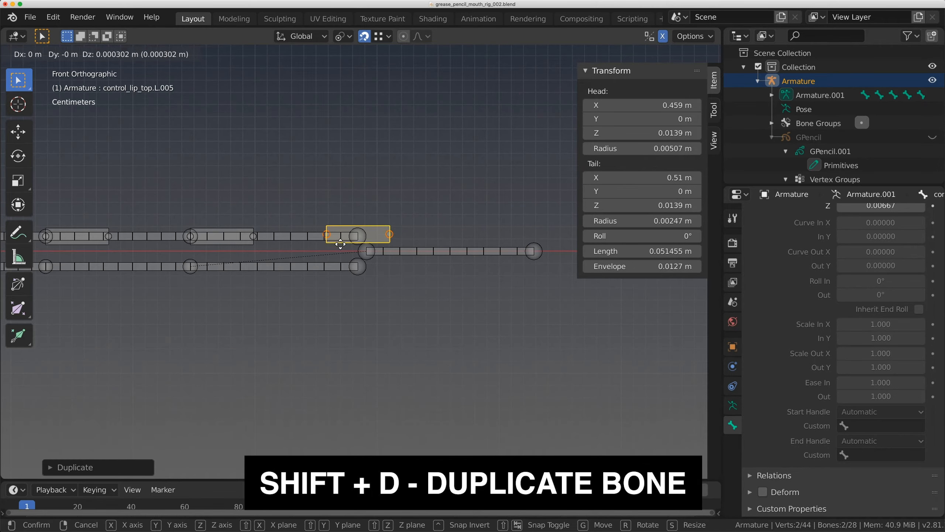
pyautogui.click(362, 237)
# - Duplicate the control bone control_lip_top.L.001 and snap the mirrored copies to the centre joint of the lower lip
pyautogui.scroll(-1, 136, 240)
pyautogui.keyDown('shift'); pyautogui.moveTo(135, 240); pyautogui.dragTo(422, 209, button='middle'); pyautogui.keyUp('shift')
pyautogui.scroll(3, 180, 213)
pyautogui.keyDown('shift'); pyautogui.moveTo(180, 213); pyautogui.dragTo(416, 229, button='middle'); pyautogui.keyUp('shift')
pyautogui.keyDown('shift'); pyautogui.click(302, 185); pyautogui.keyUp('shift')
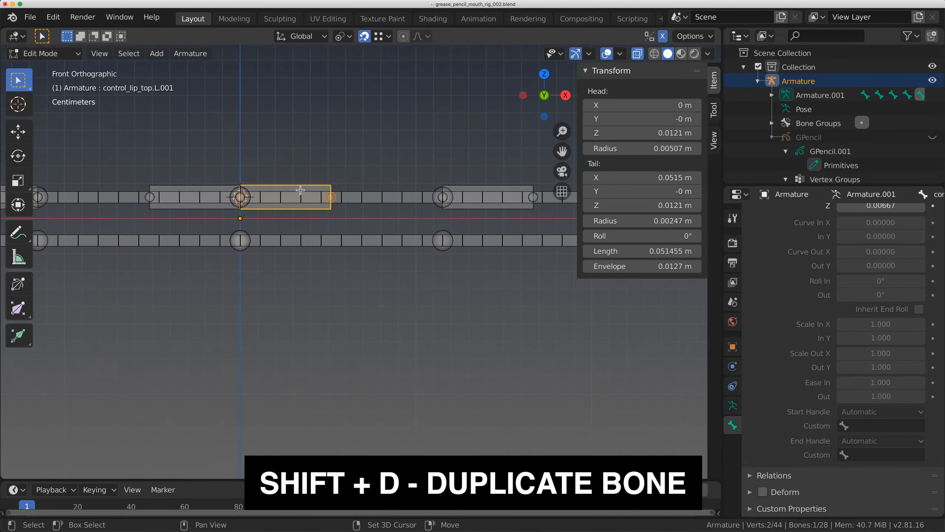
pyautogui.keyDown('shift'); pyautogui.moveTo(302, 184); pyautogui.dragTo(377, 181, button='middle'); pyautogui.keyUp('shift')
pyautogui.hotkey('shift', 'd')
pyautogui.click(354, 307)
pyautogui.press('g')
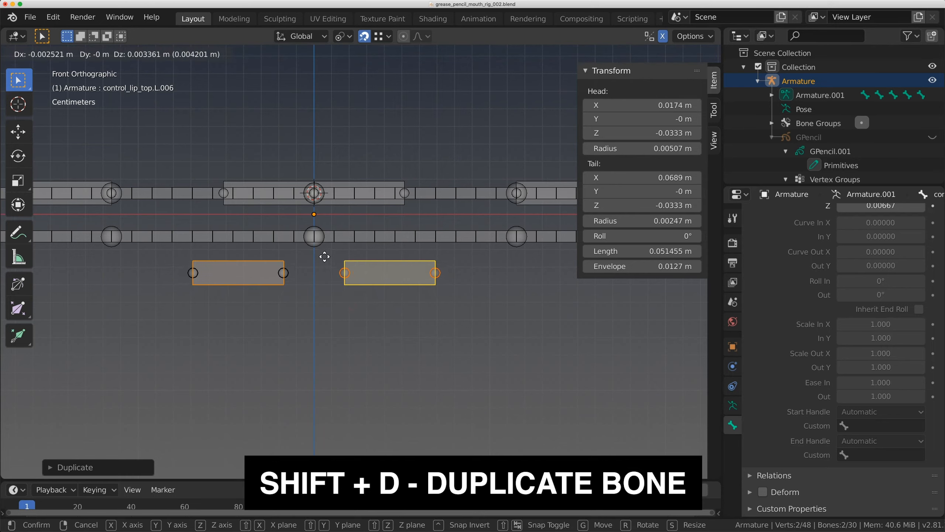
pyautogui.click(319, 262)
# - Rename the two lower-lip centre control bones as control_lip_bot.L.001 and control_lip_bot.R.001
pyautogui.scroll(6, 791, 363)
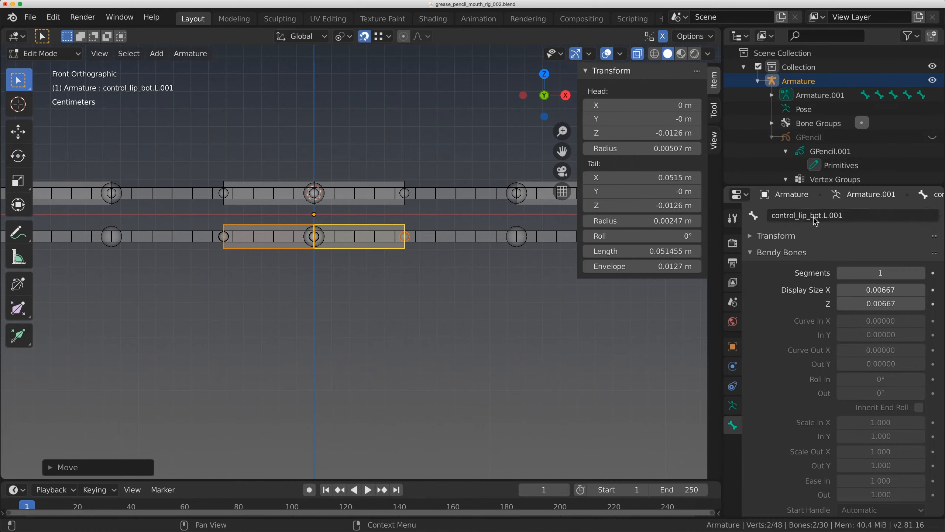
pyautogui.click(255, 245)
pyautogui.click(826, 219)
pyautogui.write('control_lip_bot.L.001')
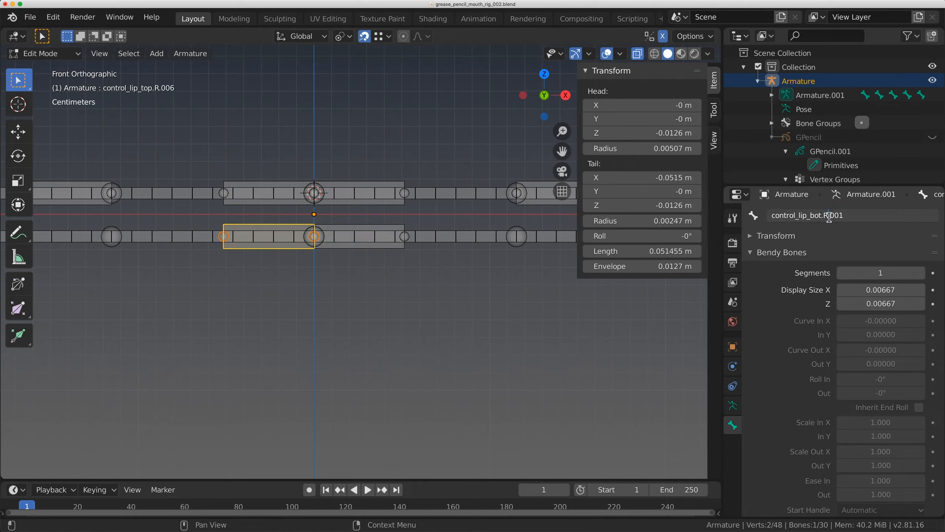
pyautogui.press('Return')
# - Duplicate the left lower-lip control bone and snap the copy to the next lower-lip joint
pyautogui.click(367, 228)
pyautogui.hscroll(10, 238, 272)
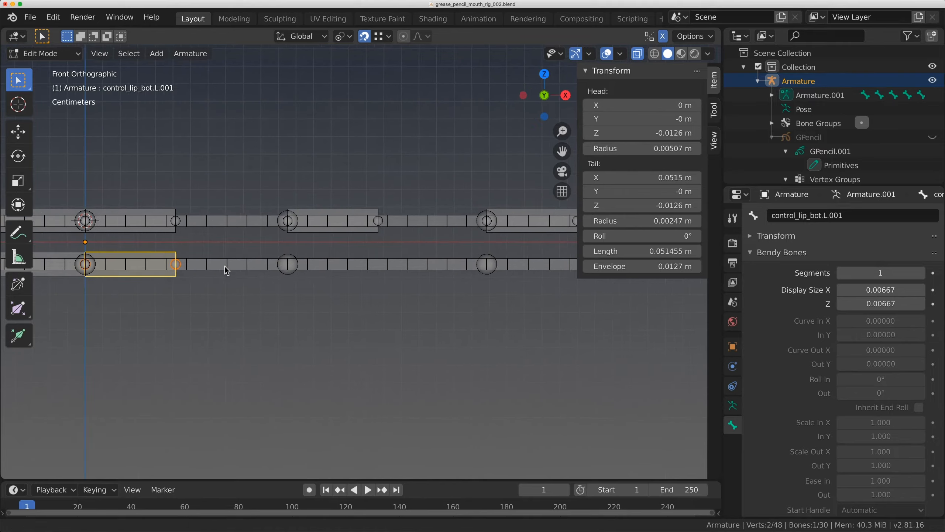
pyautogui.hotkey('shift', 'd')
pyautogui.click(387, 289)
pyautogui.press('g')
pyautogui.click(245, 264)
# - Duplicate the lower control bone twice more, snapping the copies to the lower-lip joints at X about 0.229 m and 0.347 m
pyautogui.keyDown('shift'); pyautogui.moveTo(326, 278); pyautogui.dragTo(264, 267, button='middle'); pyautogui.keyUp('shift')
pyautogui.hotkey('shift', 'd')
pyautogui.click(450, 296)
pyautogui.press('g')
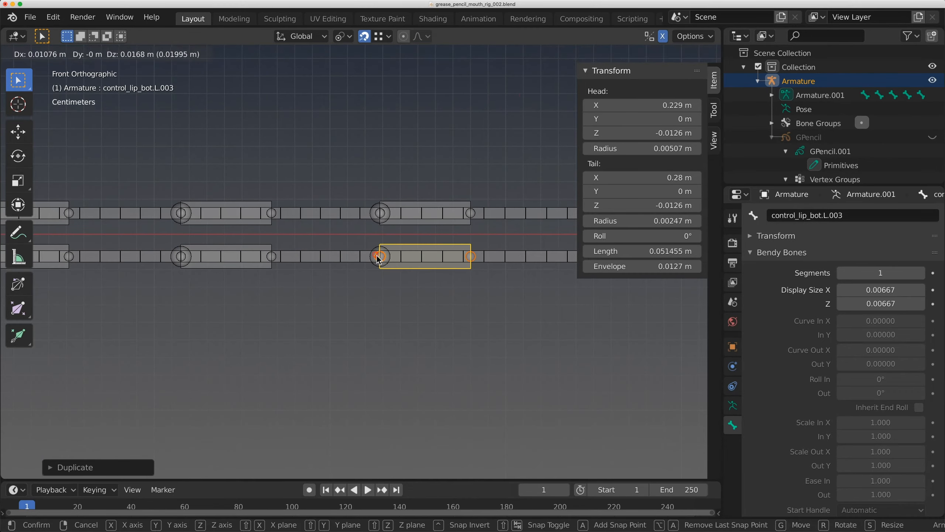
pyautogui.click(468, 267)
pyautogui.keyDown('shift'); pyautogui.moveTo(410, 270); pyautogui.dragTo(314, 269, button='middle'); pyautogui.keyUp('shift')
pyautogui.hotkey('shift', 'd')
pyautogui.click(545, 271)
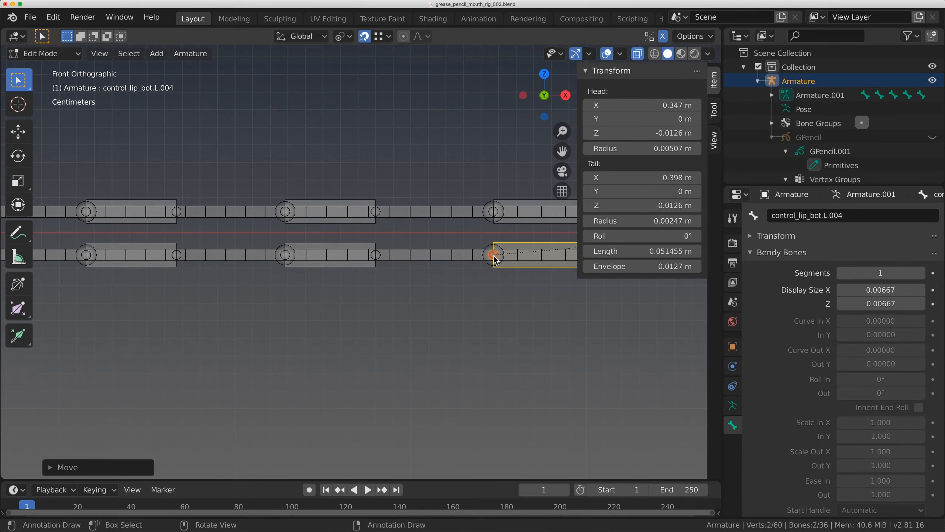
# - Duplicate the lower control bone again and snap the copy to the outer end of the left lower-lip chain
pyautogui.keyDown('shift'); pyautogui.moveTo(545, 271); pyautogui.dragTo(360, 268, button='middle'); pyautogui.keyUp('shift')
pyautogui.hotkey('shift', 'd')
pyautogui.click(551, 297)
pyautogui.keyDown('shift'); pyautogui.moveTo(551, 297); pyautogui.dragTo(379, 293, button='middle'); pyautogui.keyUp('shift')
pyautogui.hotkey('shift', 'd')
pyautogui.click(535, 307)
pyautogui.press('g')
pyautogui.click(387, 257)
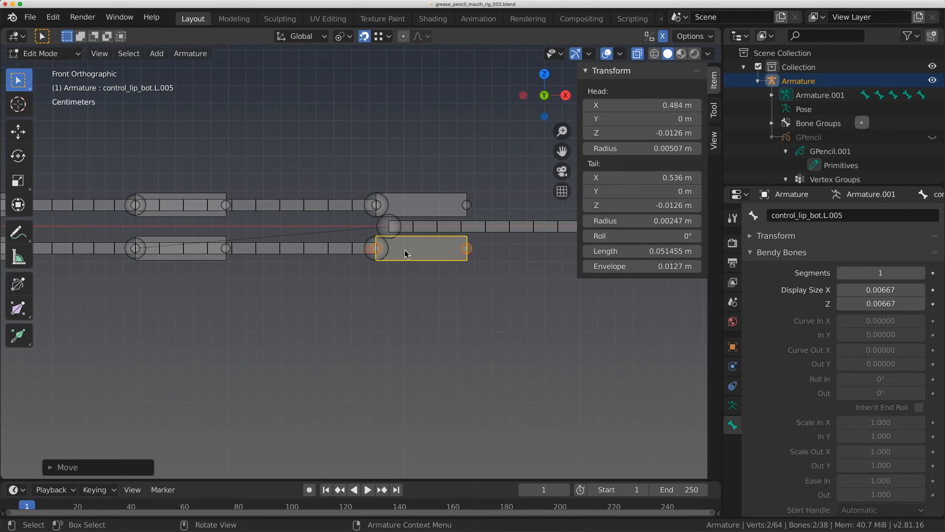
# - Duplicate the outermost lower control bone and place the copy at the head of the mouth-corner bone
pyautogui.scroll(-8, 391, 299)
pyautogui.keyDown('shift'); pyautogui.moveTo(313, 315); pyautogui.dragTo(268, 289, button='middle'); pyautogui.keyUp('shift')
pyautogui.scroll(8, 290, 295)
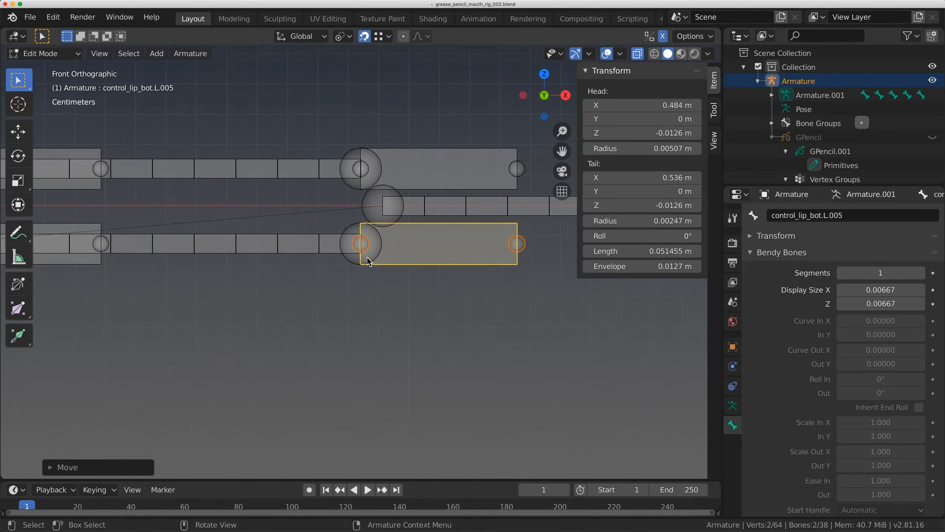
pyautogui.hotkey('shift', 'd')
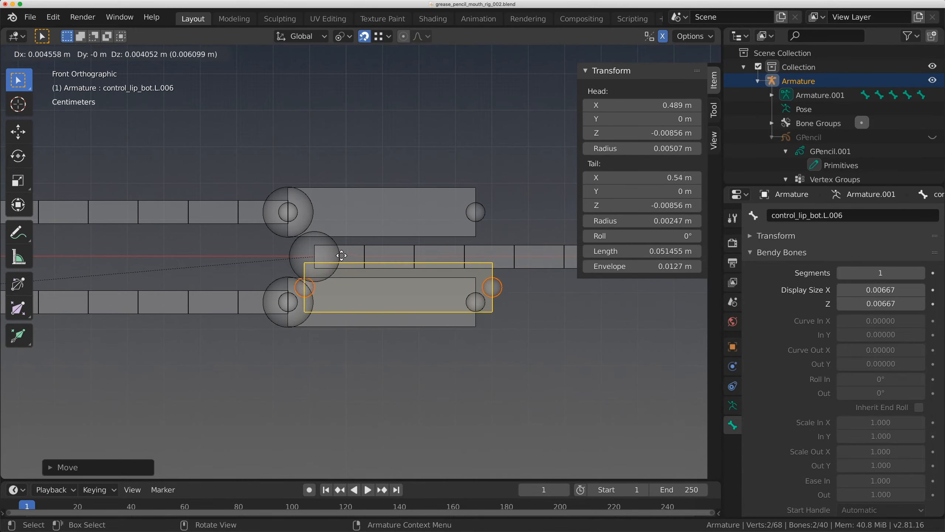
pyautogui.click(314, 257)
# - Rename the left mouth-corner control bone, keeping the .L.001 ending, and copy its name
pyautogui.scroll(-8, 274, 279)
pyautogui.scroll(-2, 272, 275)
pyautogui.keyDown('shift'); pyautogui.moveTo(273, 275); pyautogui.dragTo(409, 276, button='middle'); pyautogui.keyUp('shift')
pyautogui.scroll(-1, 406, 275)
pyautogui.keyDown('shift'); pyautogui.moveTo(489, 279); pyautogui.dragTo(364, 299, button='middle'); pyautogui.keyUp('shift')
pyautogui.scroll(7, 366, 300)
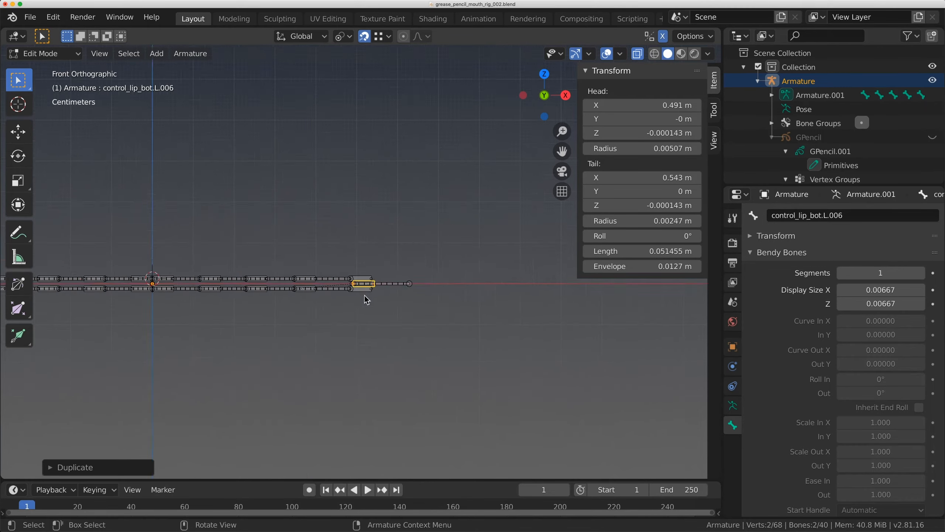
pyautogui.click(820, 220)
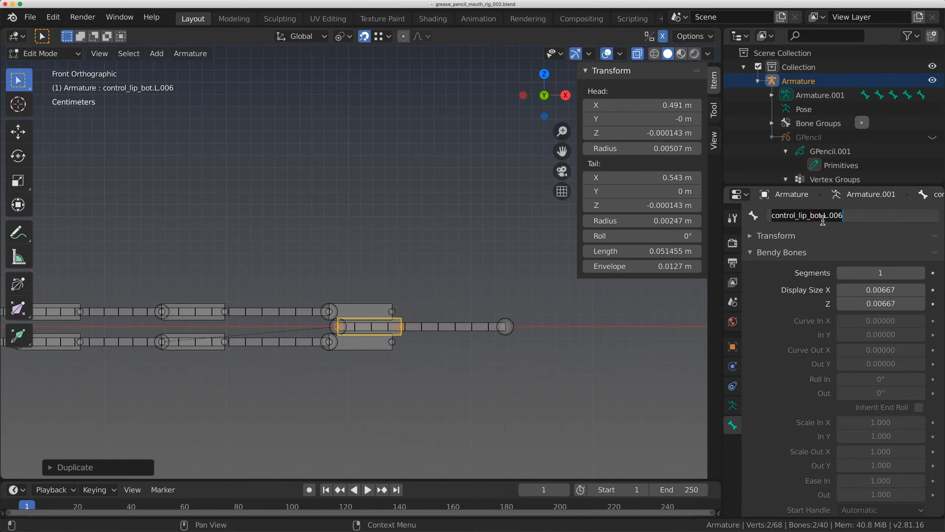
pyautogui.write('1')
pyautogui.press('super+a')
pyautogui.write('control_lip_bot.L.001')
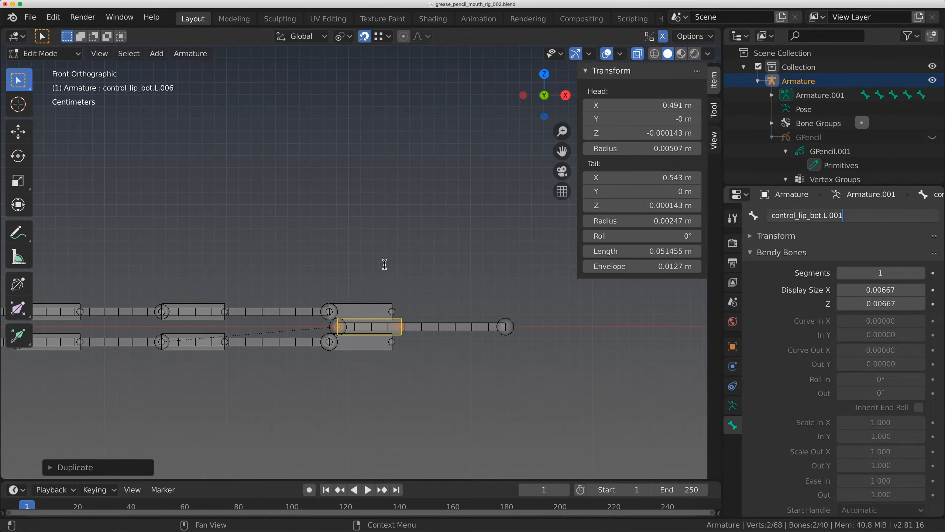
pyautogui.write('on')
pyautogui.press('super+a')
pyautogui.press('super+c')
pyautogui.press('Return')
# - Give the right mouth-corner control bone the copied name with the side letter changed to R
pyautogui.scroll(-7, 249, 205)
pyautogui.keyDown('shift'); pyautogui.moveTo(149, 224); pyautogui.dragTo(364, 267, button='middle'); pyautogui.keyUp('shift')
pyautogui.scroll(11, 364, 267)
pyautogui.click(378, 257)
pyautogui.doubleClick(859, 215)
pyautogui.press('super+v')
pyautogui.press('Left')
pyautogui.press('Left')
pyautogui.press('Left')
pyautogui.press('Left')
pyautogui.press('BackSpace')
pyautogui.write('R')
pyautogui.press('Return')
# - Select all right-side control bones of the upper lip, lower lip and mouth corner, and move them to the second bone layer
pyautogui.scroll(-10, 429, 220)
pyautogui.keyDown('shift'); pyautogui.moveTo(426, 216); pyautogui.dragTo(136, 203, button='middle'); pyautogui.keyUp('shift')
pyautogui.moveTo(329, 223)
pyautogui.keyDown('shift'); pyautogui.mouseDown(button='middle')
pyautogui.moveTo(292, 219)
pyautogui.moveTo(422, 241)
pyautogui.mouseUp(button='middle'); pyautogui.keyUp('shift')
pyautogui.scroll(-1, 275, 224)
pyautogui.scroll(2, 422, 240)
pyautogui.scroll(3, 424, 245)
pyautogui.keyDown('shift'); pyautogui.click(300, 235); pyautogui.keyUp('shift')
pyautogui.keyDown('shift'); pyautogui.click(164, 234); pyautogui.keyUp('shift')
pyautogui.keyDown('shift'); pyautogui.click(293, 268); pyautogui.keyUp('shift')
pyautogui.keyDown('shift'); pyautogui.click(158, 268); pyautogui.keyUp('shift')
pyautogui.keyDown('shift'); pyautogui.moveTo(388, 278); pyautogui.dragTo(229, 280, button='middle'); pyautogui.keyUp('shift')
pyautogui.keyDown('shift'); pyautogui.click(249, 236); pyautogui.keyUp('shift')
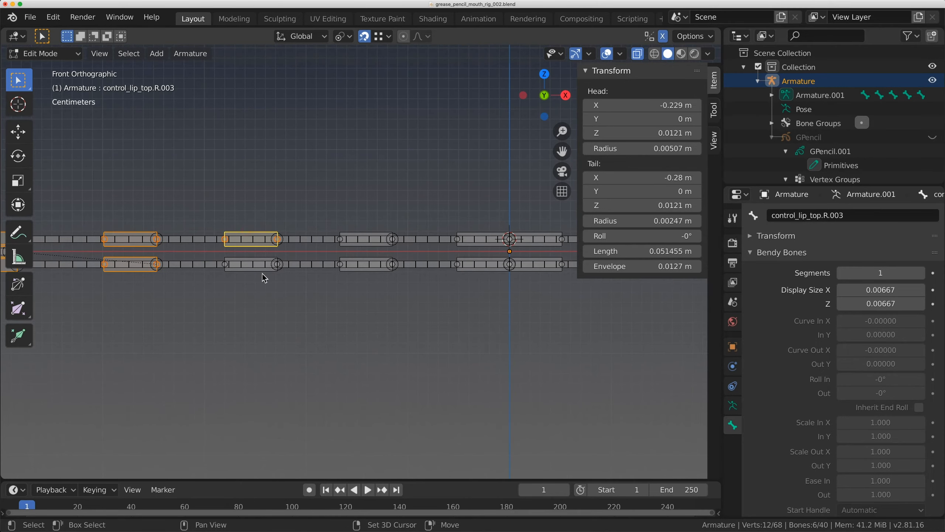
pyautogui.keyDown('shift'); pyautogui.click(262, 271); pyautogui.keyUp('shift')
pyautogui.keyDown('shift'); pyautogui.click(365, 264); pyautogui.keyUp('shift')
pyautogui.keyDown('shift'); pyautogui.click(375, 234); pyautogui.keyUp('shift')
pyautogui.keyDown('shift'); pyautogui.moveTo(456, 233); pyautogui.dragTo(326, 230, button='middle'); pyautogui.keyUp('shift')
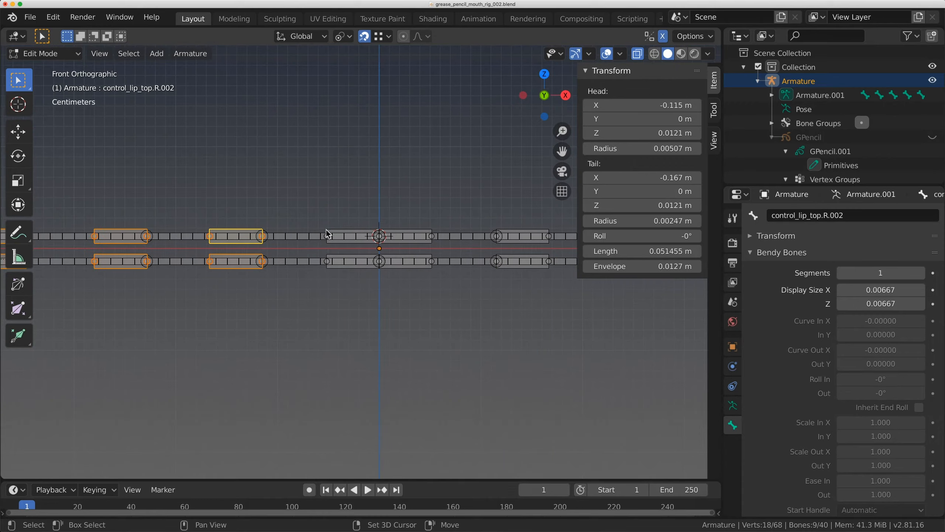
pyautogui.keyDown('shift'); pyautogui.click(351, 237); pyautogui.keyUp('shift')
pyautogui.keyDown('shift'); pyautogui.click(366, 266); pyautogui.keyUp('shift')
pyautogui.scroll(-5, 370, 273)
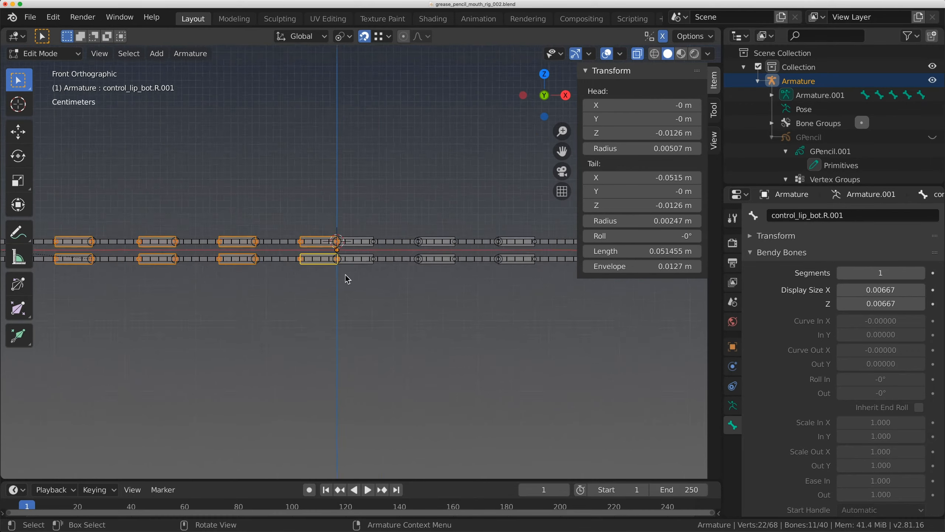
pyautogui.press('m')
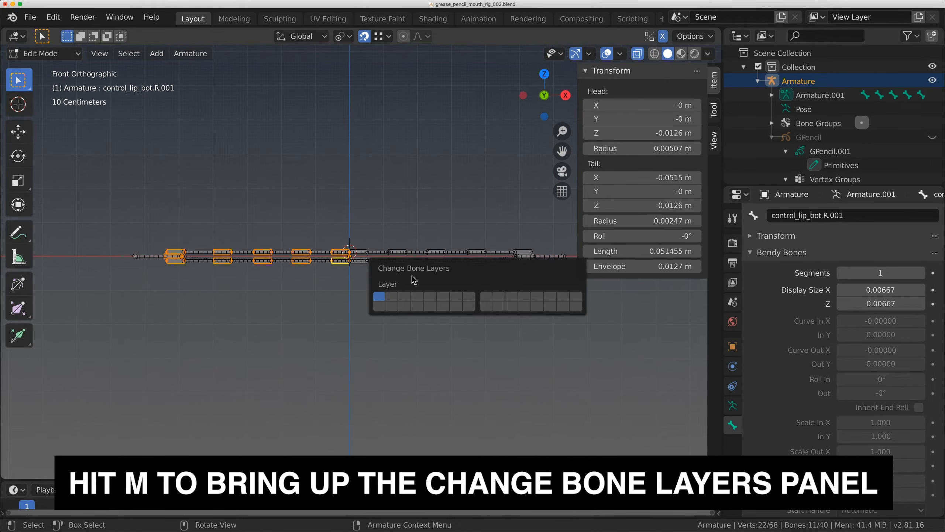
pyautogui.click(397, 297)
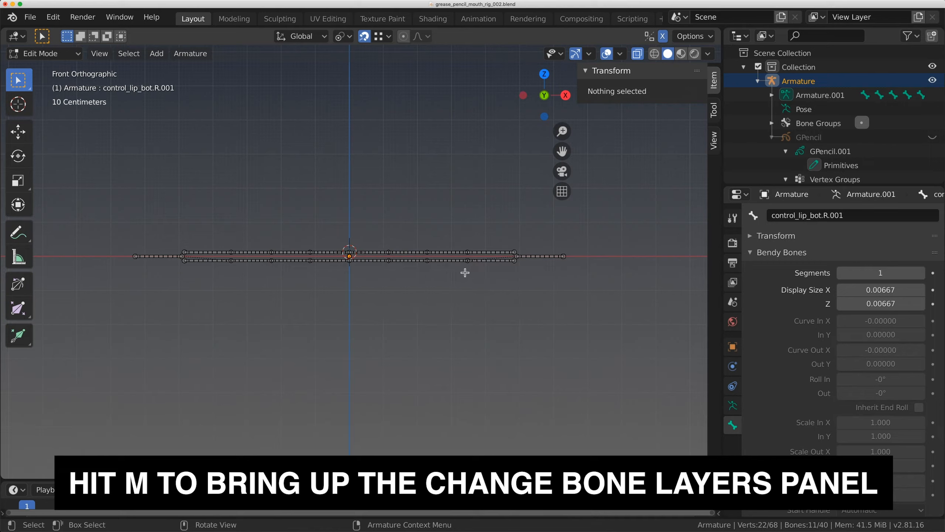
# - Make only the armature's second layer visible to isolate the control bones
pyautogui.click(734, 407)
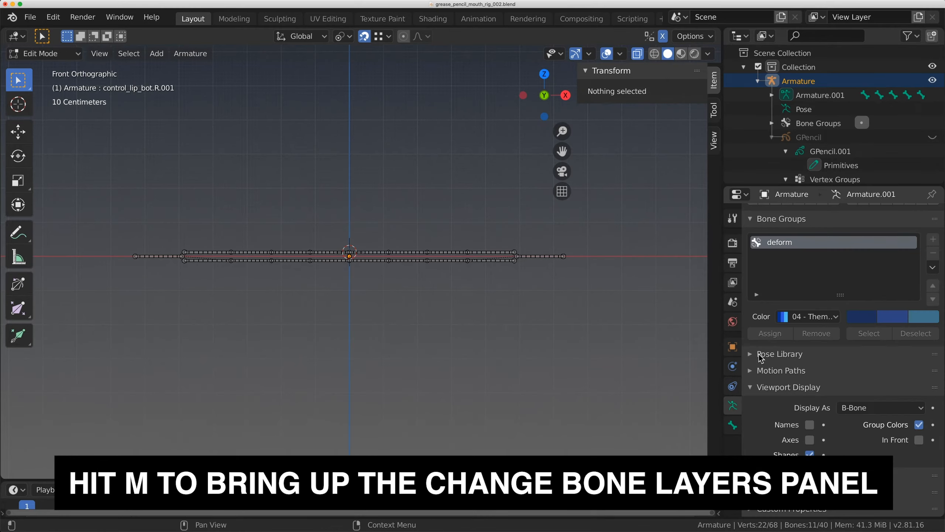
pyautogui.scroll(8, 761, 358)
pyautogui.click(765, 289)
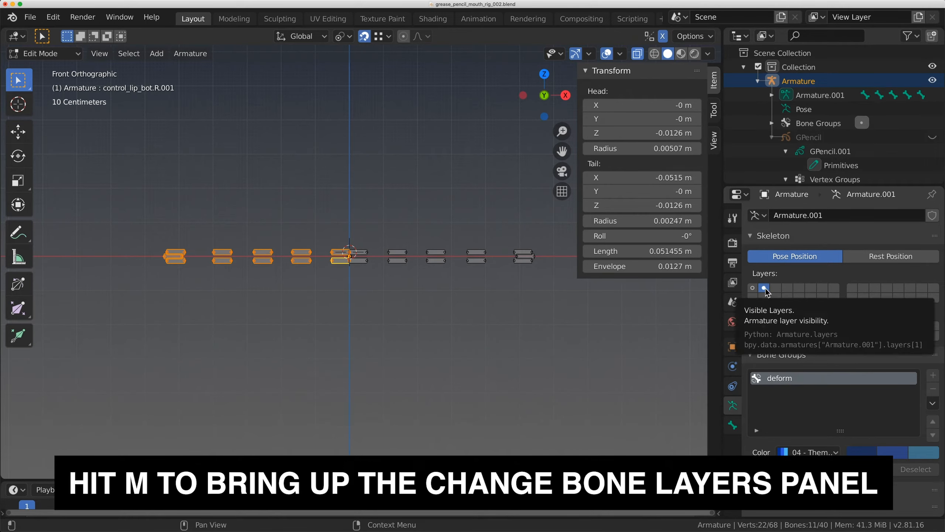
pyautogui.click(756, 288)
pyautogui.click(764, 288)
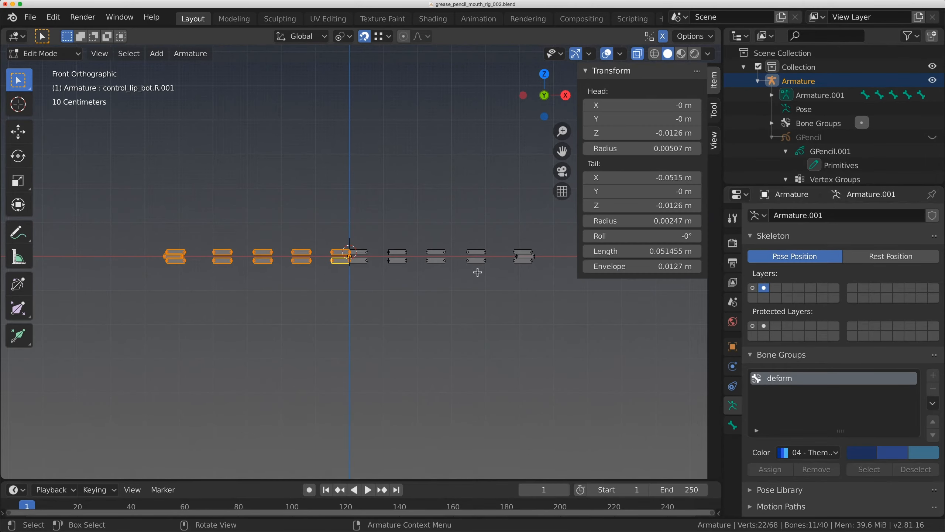
# - In Pose Mode, put all control bones in a new bone group named tweaker with the 01 - Theme Color Set
pyautogui.click(57, 53)
pyautogui.click(48, 105)
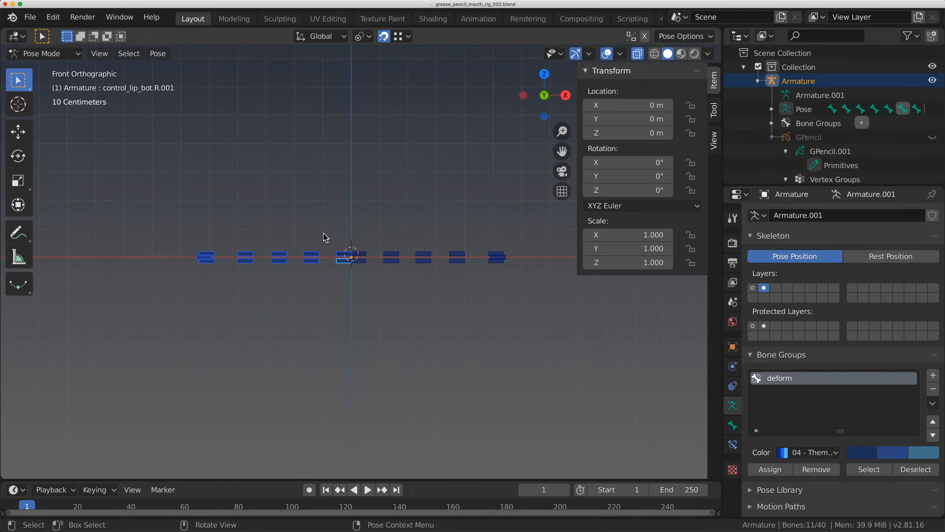
pyautogui.moveTo(211, 190); pyautogui.dragTo(591, 326)
pyautogui.moveTo(138, 178); pyautogui.dragTo(529, 298)
pyautogui.click(933, 374)
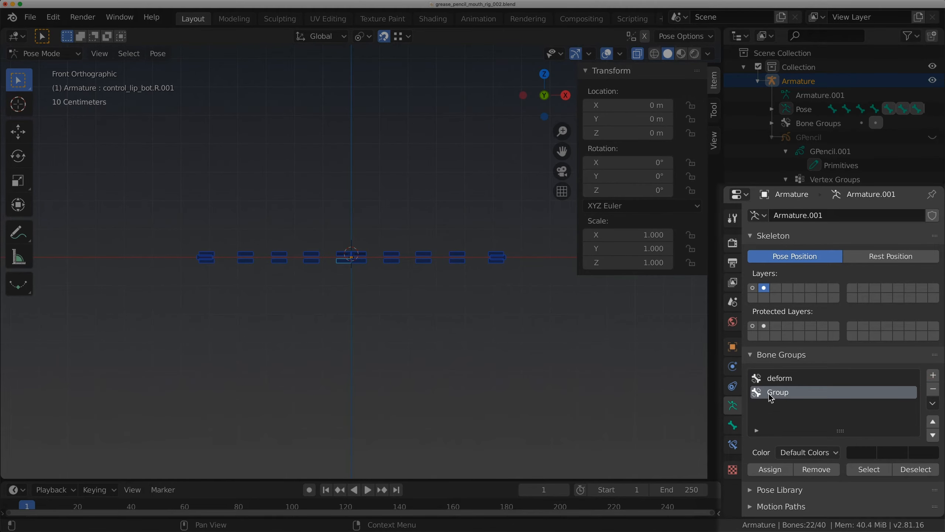
pyautogui.click(807, 451)
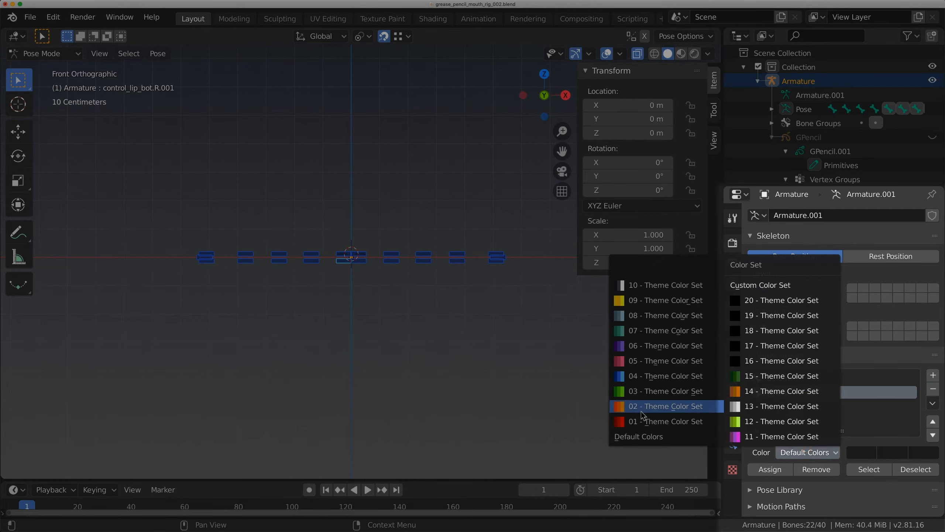
pyautogui.click(642, 423)
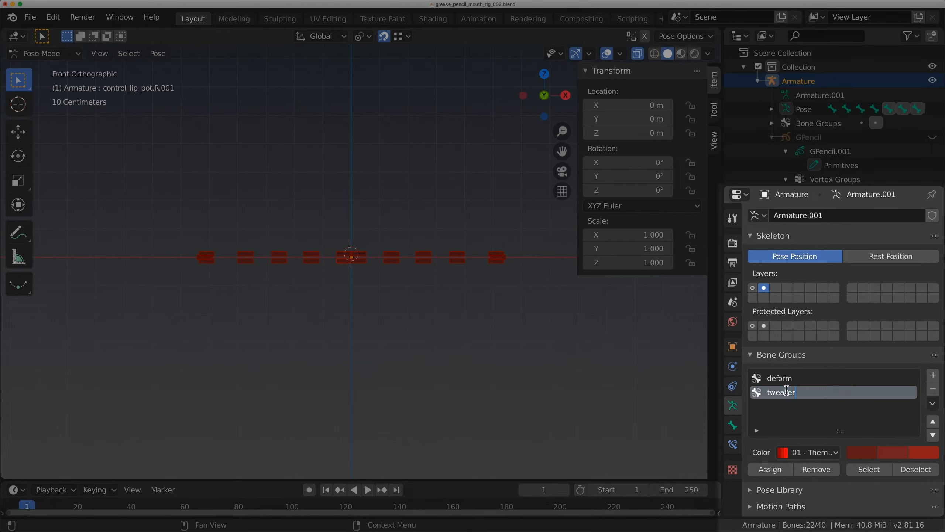
# - Show the first armature layer alongside the second and test-move the center lip control bones, cancelling each move
pyautogui.keyDown('shift'); pyautogui.click(752, 287); pyautogui.keyUp('shift')
pyautogui.scroll(3, 372, 261)
pyautogui.scroll(3, 370, 266)
pyautogui.click(346, 294)
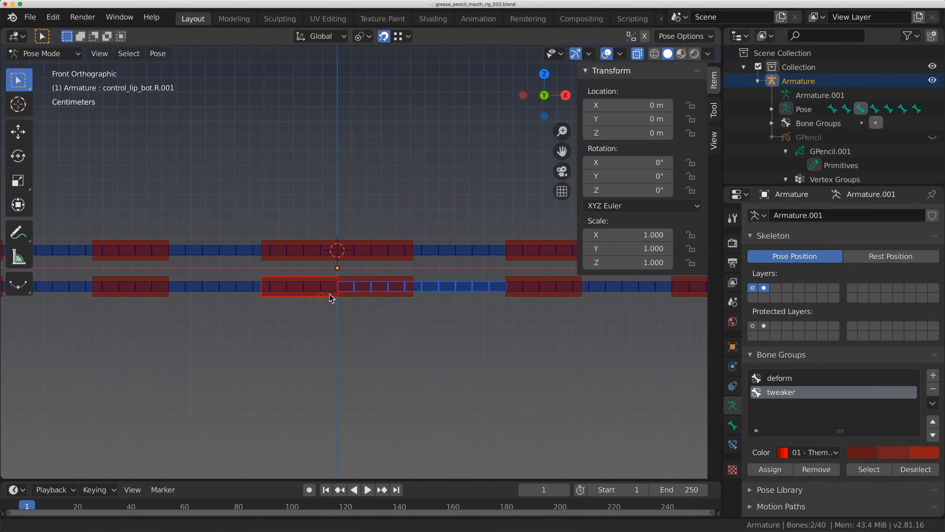
pyautogui.keyDown('shift'); pyautogui.click(329, 293); pyautogui.keyUp('shift')
pyautogui.press('g')
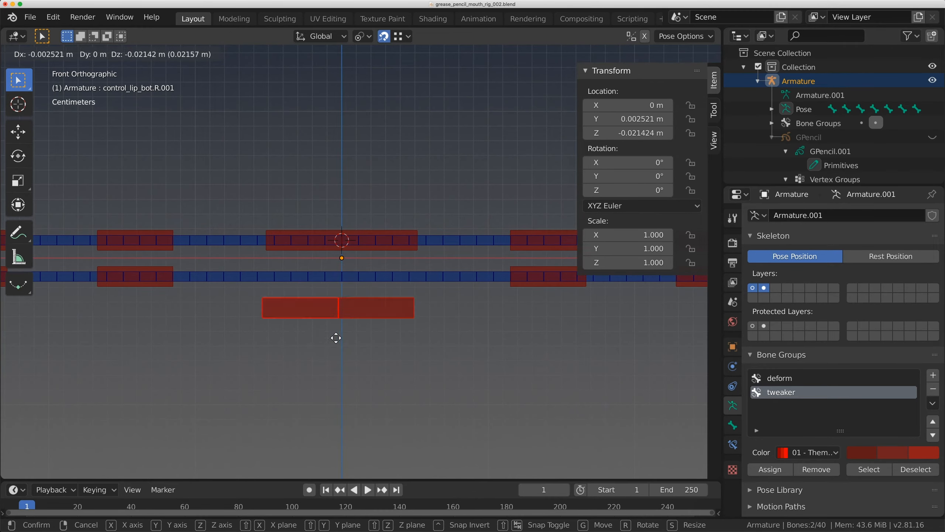
pyautogui.press('Escape')
pyautogui.click(346, 233)
pyautogui.press('g')
pyautogui.press('Escape')
# - Test-rotate the left upper-lip deform bones one after another and clear the rotation of all bones
pyautogui.click(445, 241)
pyautogui.scroll(-3, 445, 242)
pyautogui.press('r')
pyautogui.click(405, 225)
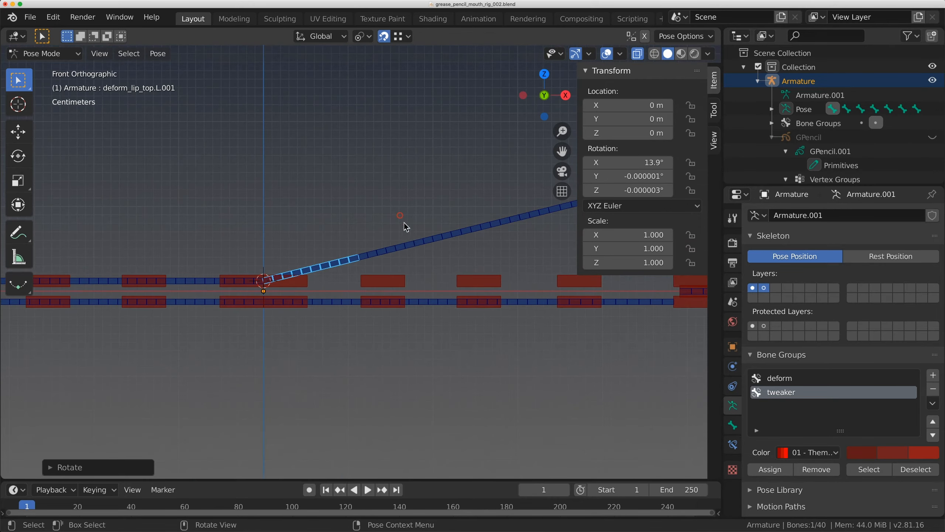
pyautogui.click(414, 241)
pyautogui.press('r')
pyautogui.click(441, 185)
pyautogui.click(462, 165)
pyautogui.press('r')
pyautogui.click(519, 180)
pyautogui.press('a')
pyautogui.scroll(-1, 449, 232)
pyautogui.hotkey('alt', 'r')
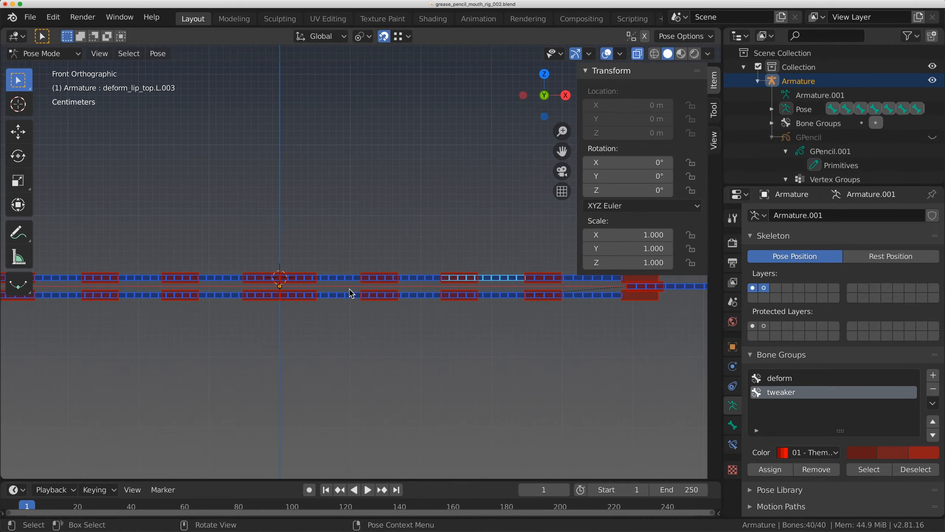
# - Add a Copy Transforms constraint to deform_lip_top.L.001 targeting control_lip_top.L.001, and open the deform bone's constraint settings
pyautogui.scroll(3, 347, 309)
pyautogui.hotkey('alt', 'a')
pyautogui.click(299, 257)
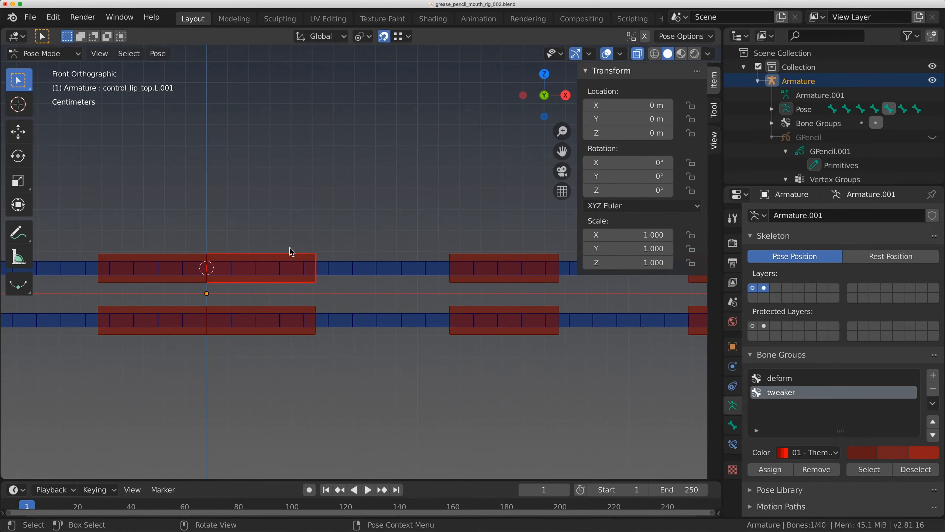
pyautogui.keyDown('shift'); pyautogui.click(371, 267); pyautogui.keyUp('shift')
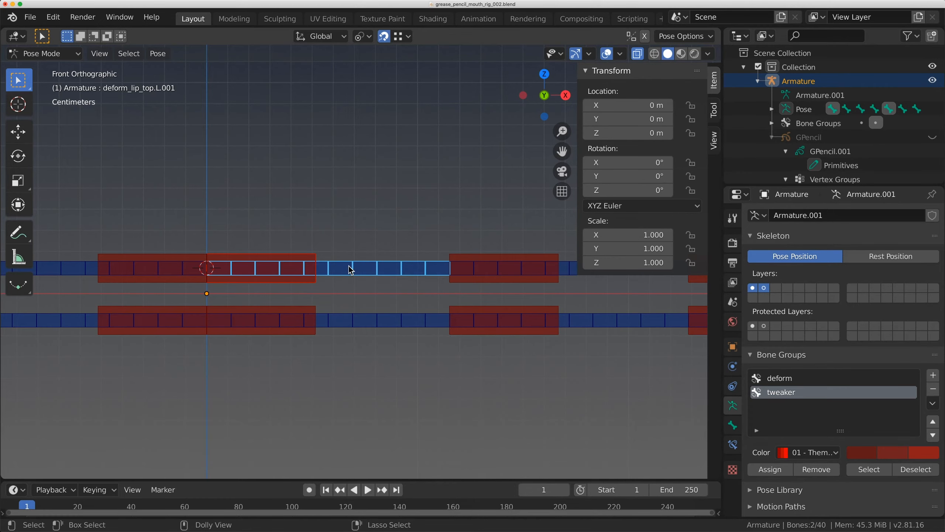
pyautogui.press('shift+super+c')
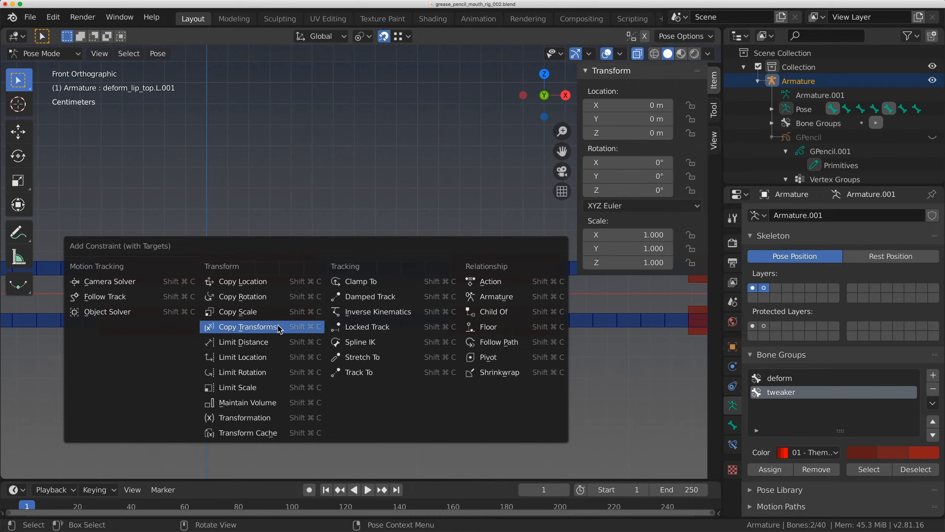
pyautogui.click(248, 326)
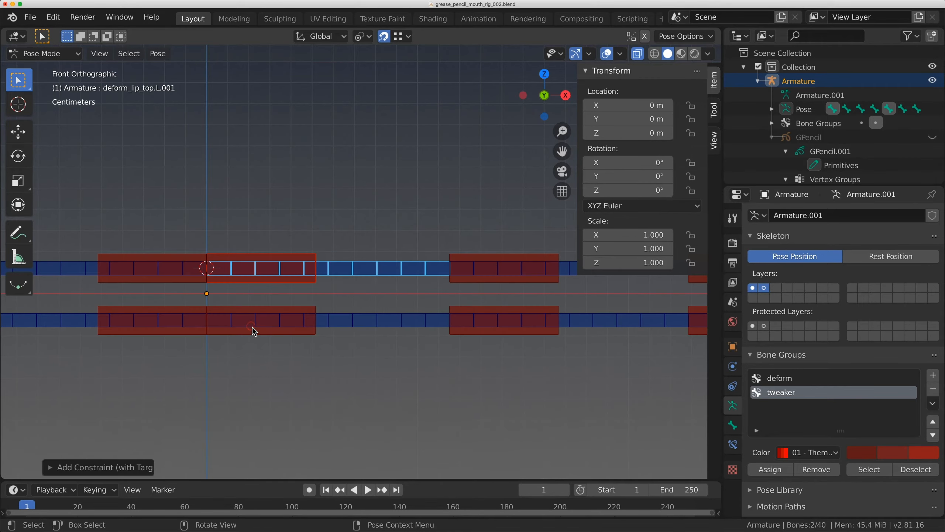
pyautogui.click(388, 276)
pyautogui.click(733, 444)
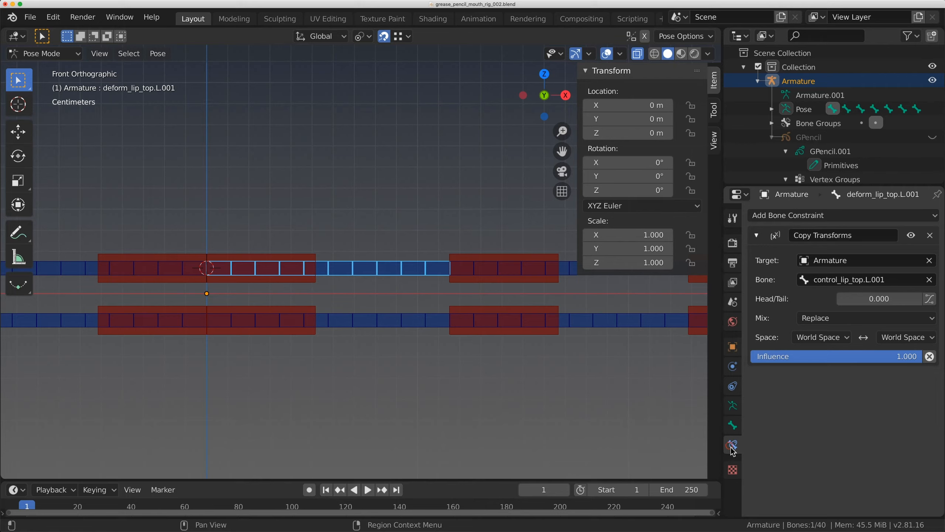
# - Test the Copy Transforms constraint by moving control_lip_top.L.001 several times, cancelling each move
pyautogui.click(283, 257)
pyautogui.press('g')
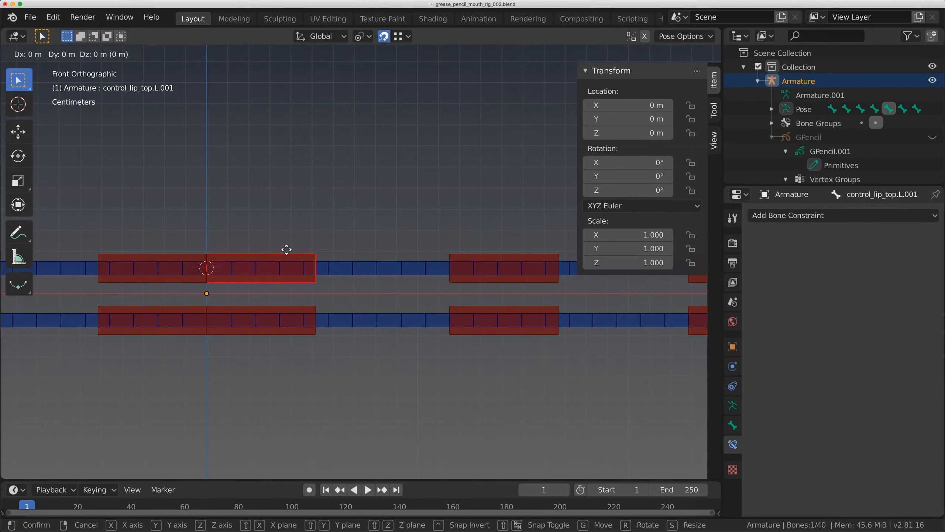
pyautogui.rightClick(319, 248)
pyautogui.keyDown('shift'); pyautogui.moveTo(344, 279); pyautogui.dragTo(273, 280, button='middle'); pyautogui.keyUp('shift')
pyautogui.press('g')
pyautogui.rightClick(305, 227)
pyautogui.press('g')
pyautogui.rightClick(257, 218)
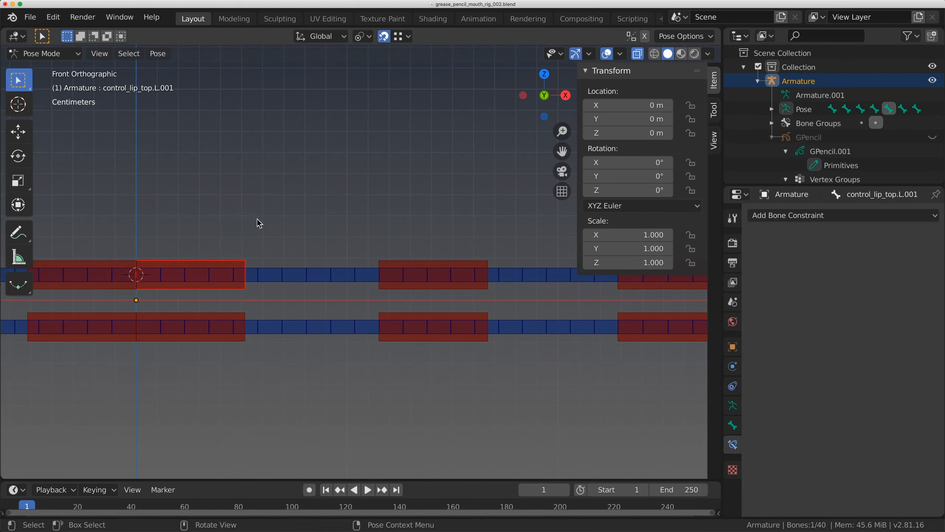
# - Add a Stretch To constraint to deform_lip_top.L.001 targeting control_lip_top.L.002
pyautogui.click(412, 267)
pyautogui.press('g')
pyautogui.rightClick(403, 249)
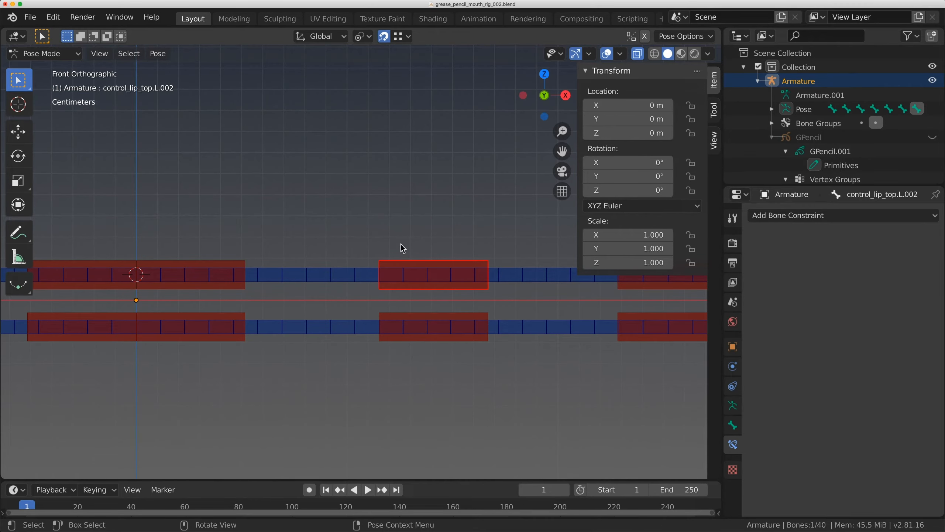
pyautogui.keyDown('shift'); pyautogui.click(337, 269); pyautogui.keyUp('shift')
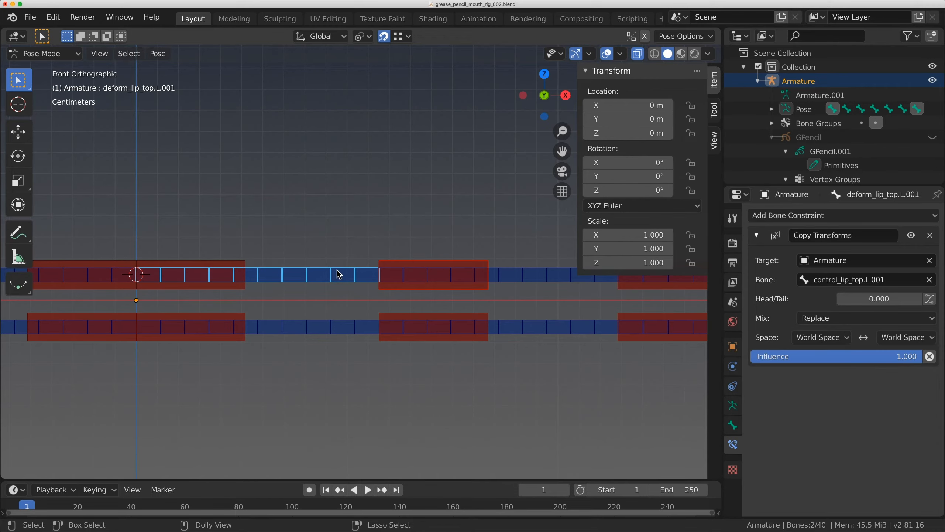
pyautogui.press('shift+super+c')
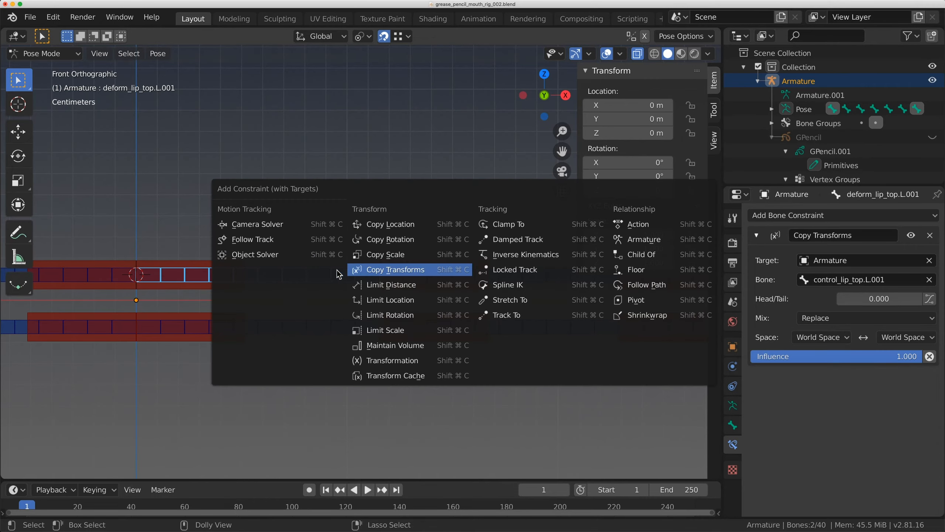
pyautogui.click(509, 305)
# - Test the Stretch To constraint by moving control_lip_top.L.002 around, cancelling each move
pyautogui.click(435, 272)
pyautogui.press('g')
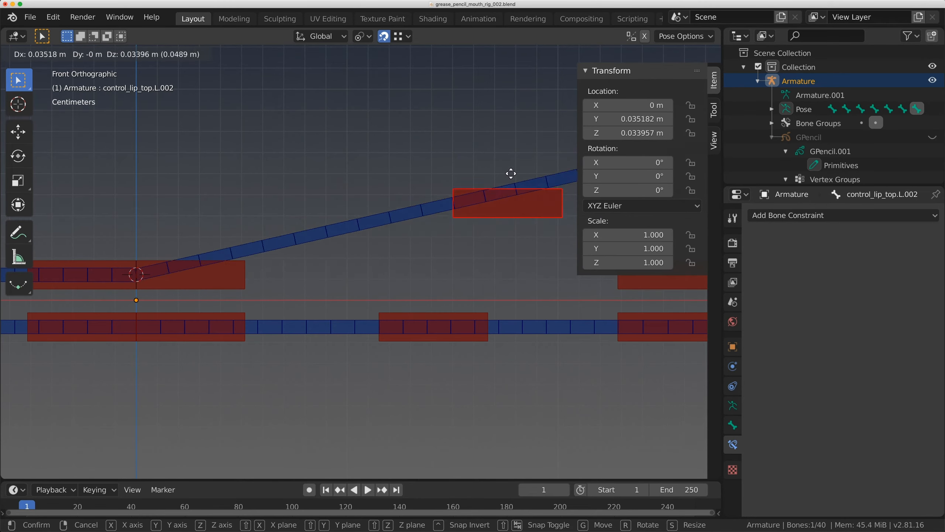
pyautogui.rightClick(418, 241)
pyautogui.scroll(-3, 418, 241)
pyautogui.scroll(-3, 177, 232)
pyautogui.press('g')
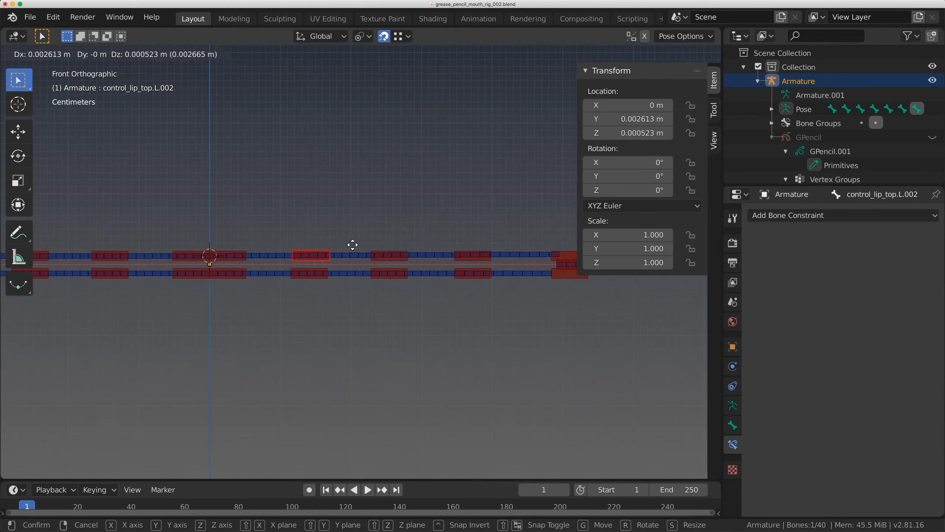
pyautogui.rightClick(369, 241)
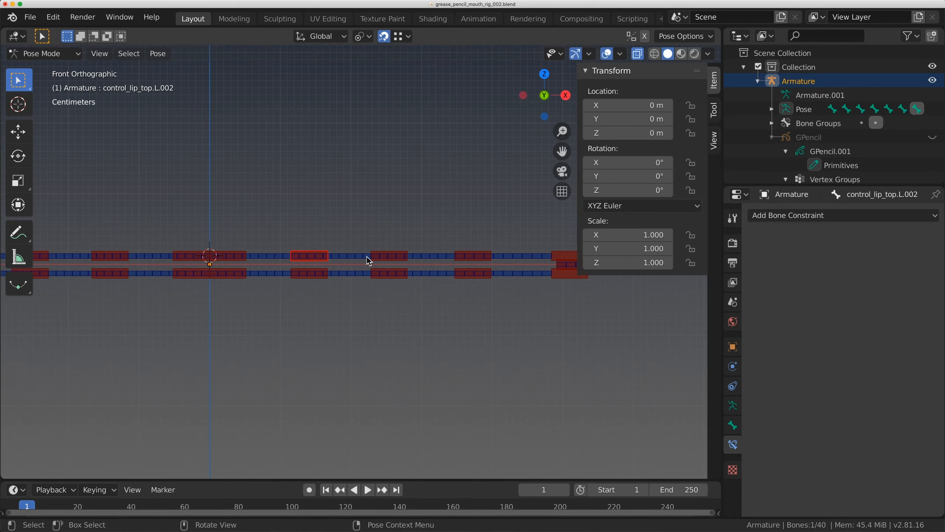
pyautogui.press('g')
pyautogui.rightClick(313, 241)
pyautogui.hscroll(-2, 321, 254)
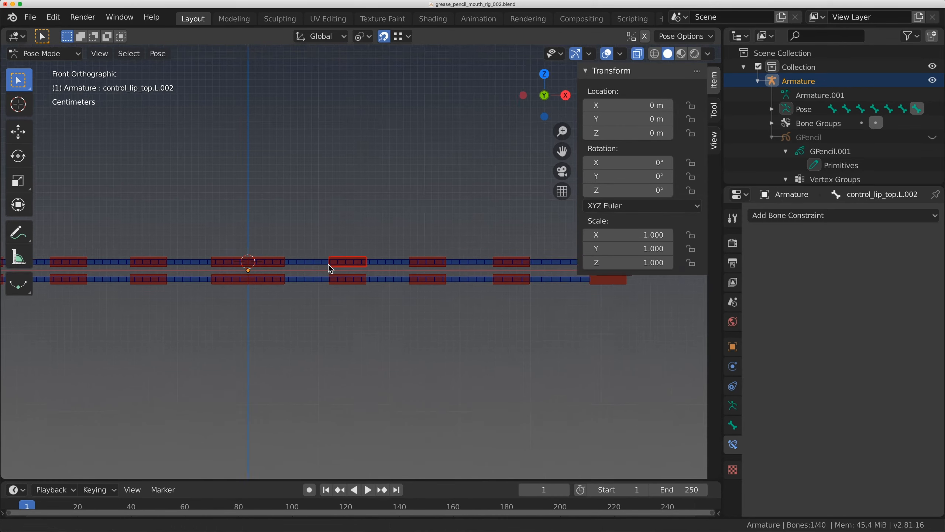
# - Test-move control_lip_top.L.001 to check the constrained deform bone, and cancel the move
pyautogui.scroll(2, 329, 268)
pyautogui.click(259, 272)
pyautogui.press('g')
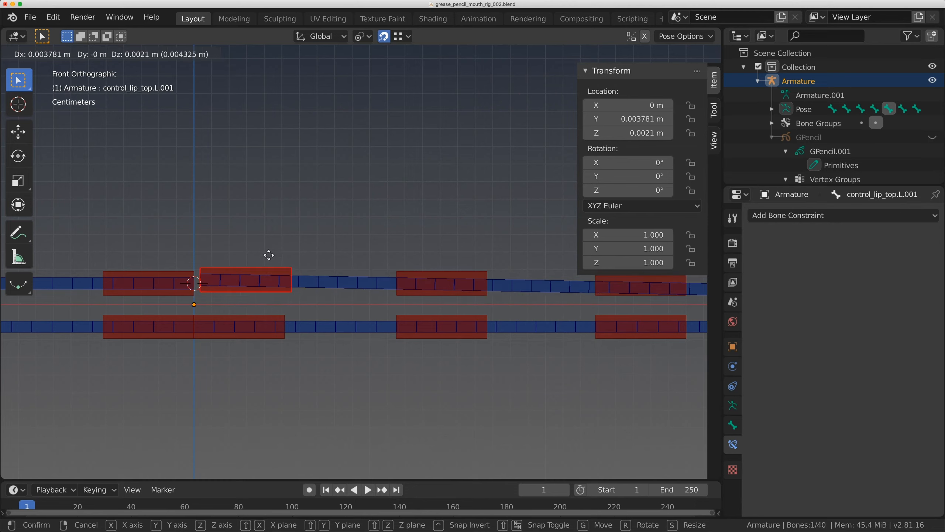
pyautogui.rightClick(280, 256)
# - Try to move deform_lip_top.L.002 and clear its resulting rotation
pyautogui.click(414, 276)
pyautogui.press('g')
pyautogui.click(426, 268)
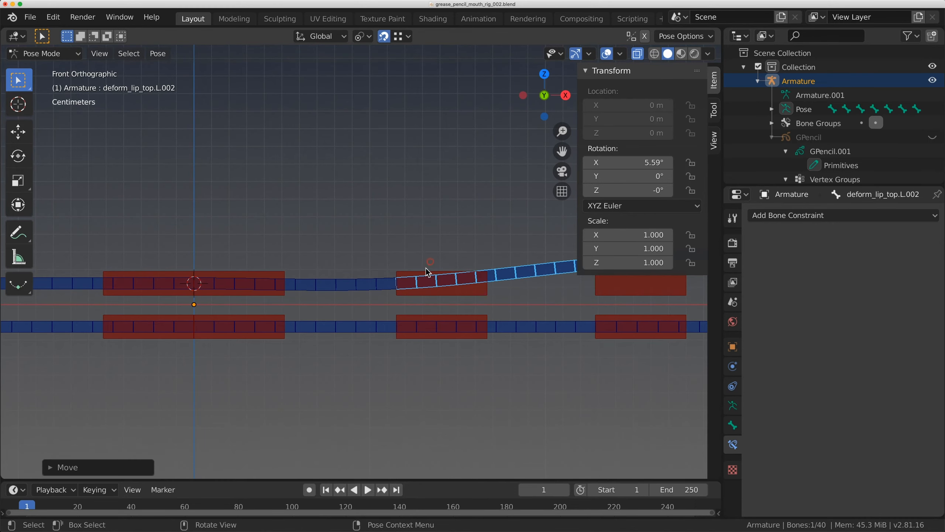
pyautogui.hotkey('alt', 'r')
# - Add a Copy Transforms constraint to deform_lip_top.L.002 targeting control_lip_top.L.002
pyautogui.click(422, 272)
pyautogui.press('g')
pyautogui.rightClick(425, 277)
pyautogui.keyDown('shift'); pyautogui.moveTo(449, 282); pyautogui.dragTo(278, 269, button='middle'); pyautogui.keyUp('shift')
pyautogui.scroll(2, 279, 272)
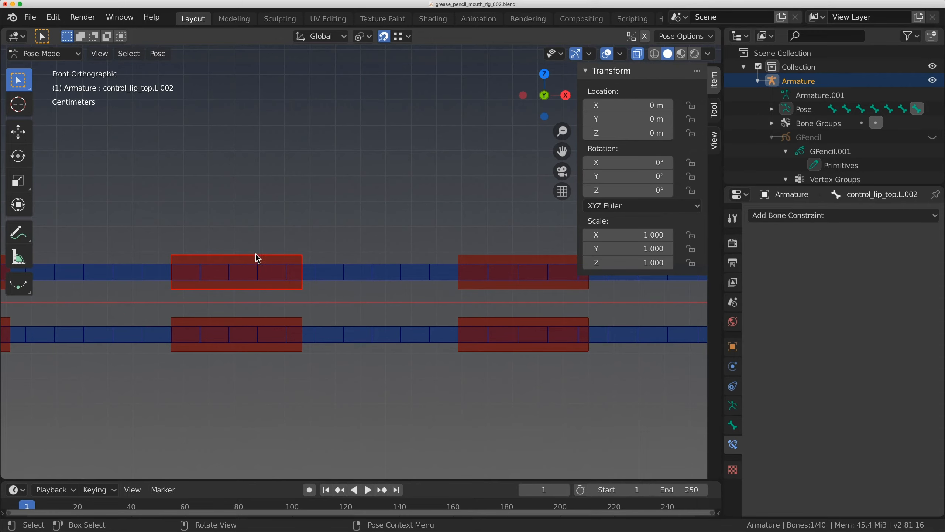
pyautogui.keyDown('shift'); pyautogui.click(352, 270); pyautogui.keyUp('shift')
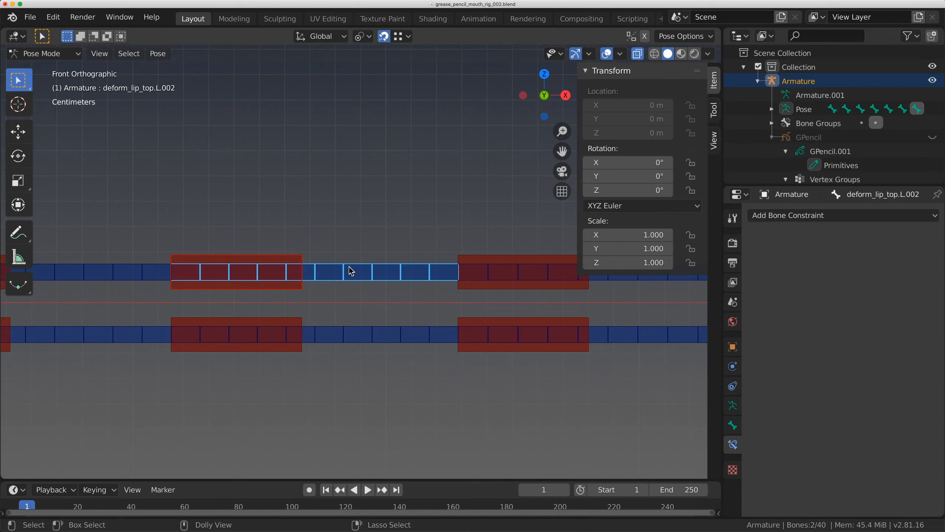
pyautogui.press('shift+super+c')
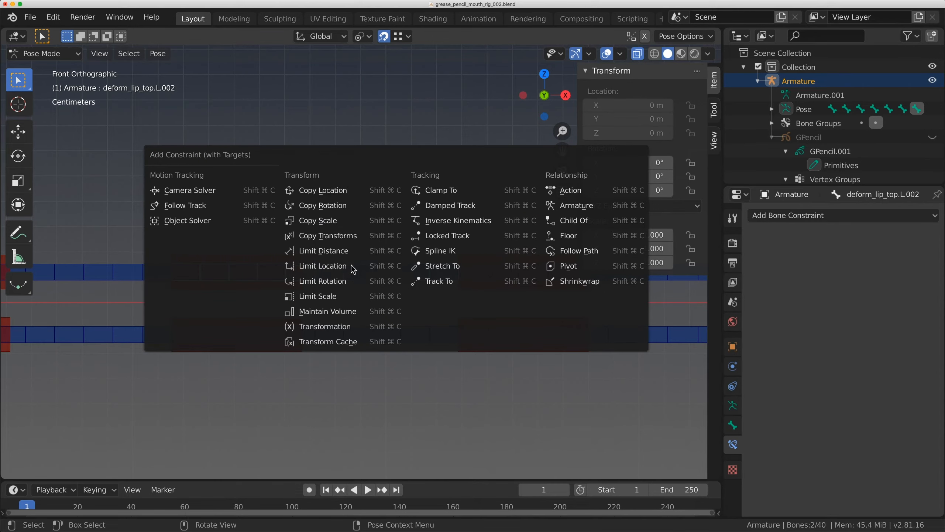
pyautogui.click(338, 237)
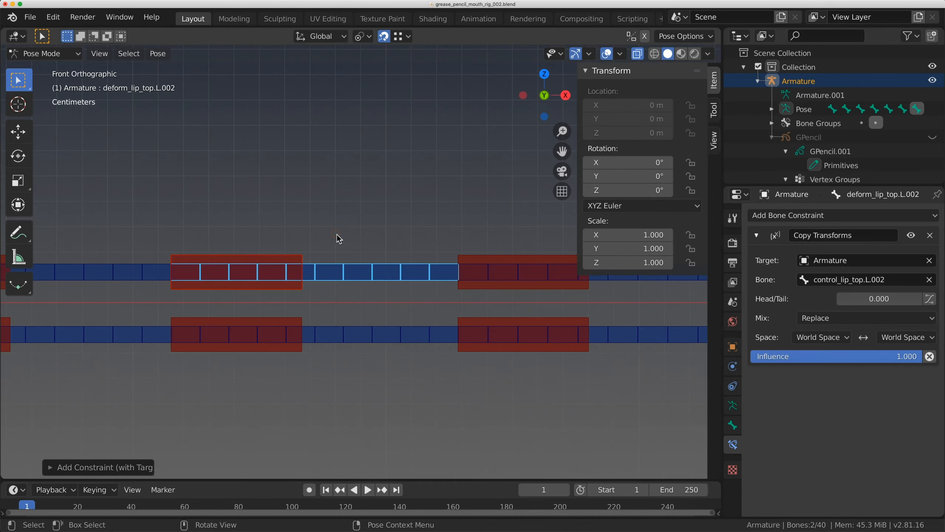
# - Add a Stretch To constraint to deform_lip_top.L.002 targeting control_lip_top.L.003
pyautogui.click(484, 257)
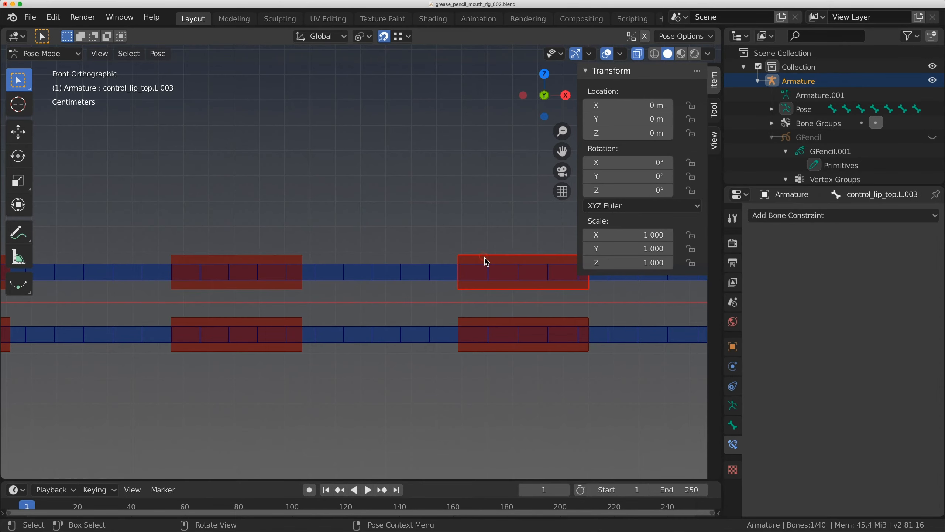
pyautogui.keyDown('shift'); pyautogui.click(429, 268); pyautogui.keyUp('shift')
pyautogui.hotkey('ctrl', 'shift', 'c')
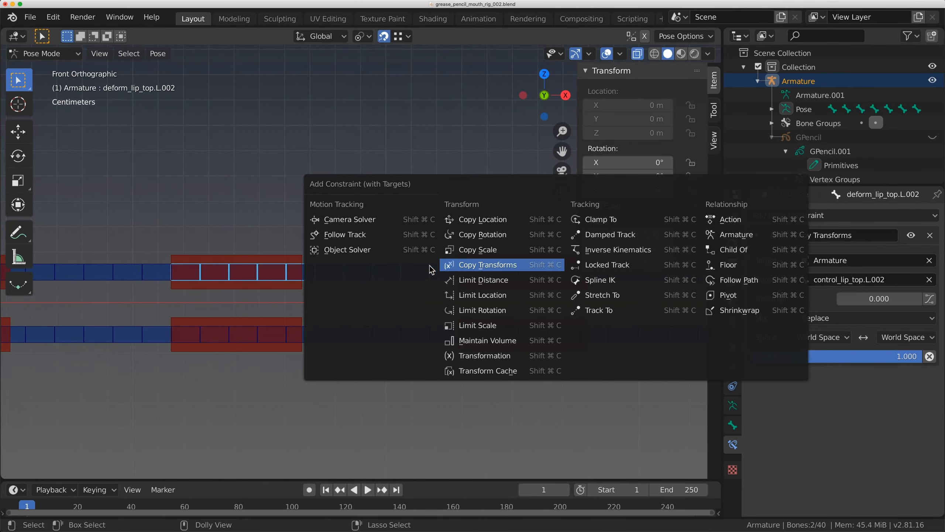
pyautogui.click(611, 300)
# - Review the constraint settings of deform_lip_top.L.001 and deform_lip_top.L.002
pyautogui.click(120, 272)
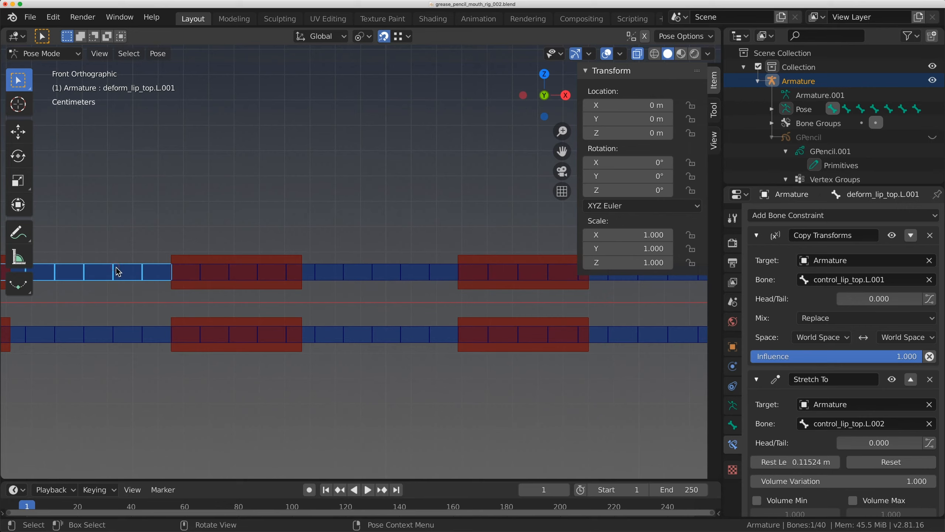
pyautogui.scroll(-3, 842, 427)
pyautogui.scroll(3, 842, 426)
pyautogui.scroll(3, 435, 295)
pyautogui.scroll(5, 431, 285)
pyautogui.scroll(-10, 426, 266)
pyautogui.click(396, 269)
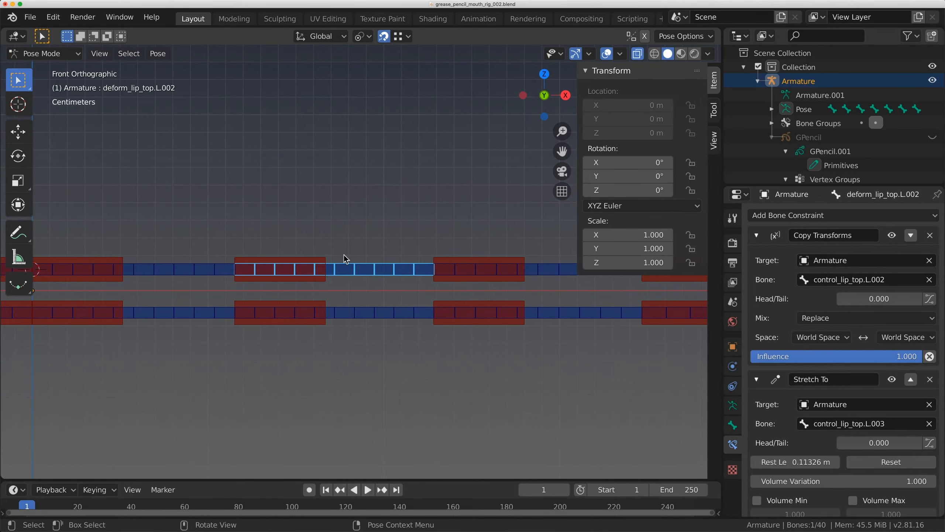
# - Test the constraints by moving control_lip_top.L.002 up and down, and clear its location
pyautogui.click(290, 261)
pyautogui.press('g')
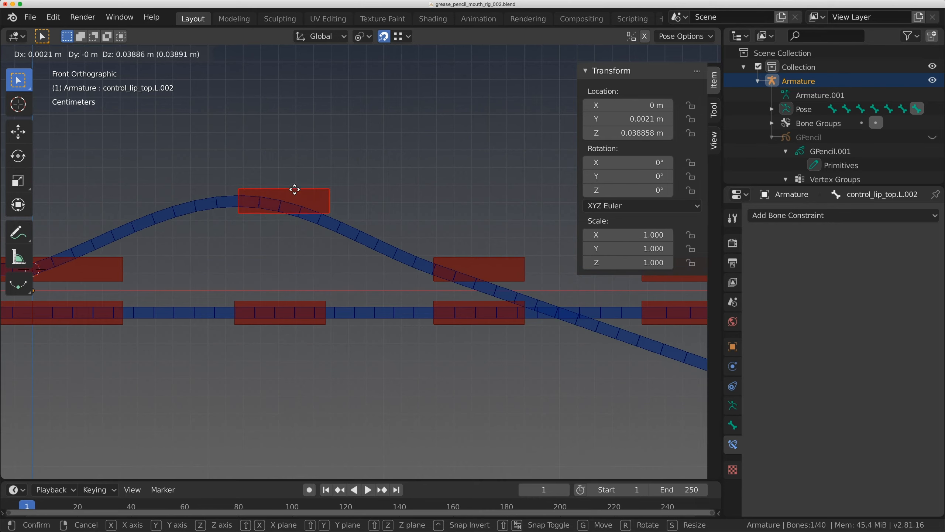
pyautogui.press('Escape')
pyautogui.keyDown('shift'); pyautogui.moveTo(243, 261); pyautogui.dragTo(467, 281, button='middle'); pyautogui.keyUp('shift')
pyautogui.press('g')
pyautogui.click(414, 247)
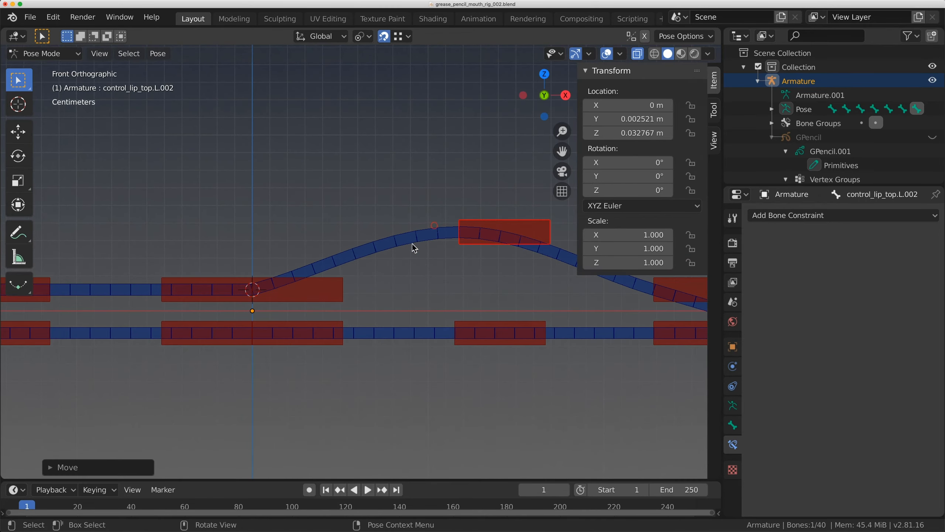
pyautogui.press('g')
pyautogui.click(485, 310)
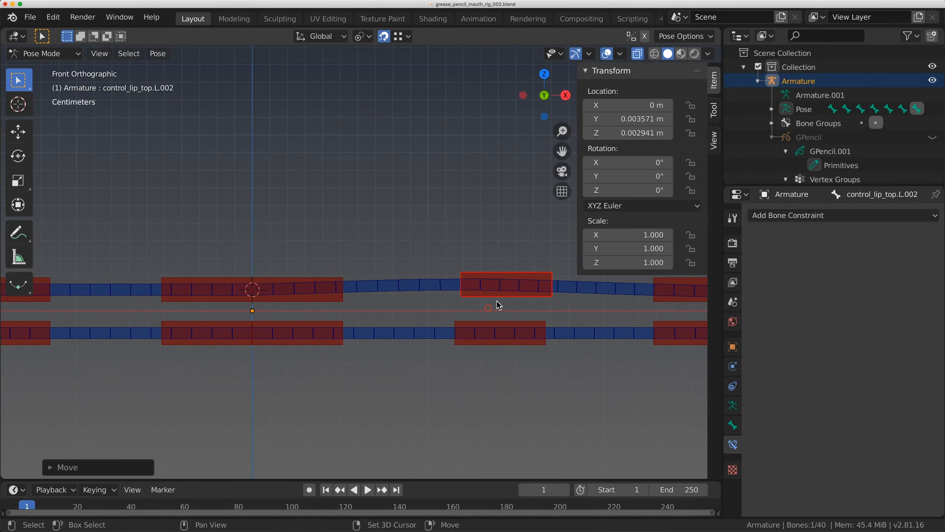
pyautogui.keyDown('shift'); pyautogui.moveTo(497, 302); pyautogui.dragTo(380, 298, button='middle'); pyautogui.keyUp('shift')
pyautogui.hotkey('alt', 'g')
# - Test-move control_lip_top.L.003 to check the stretching lip bones, and cancel the move
pyautogui.click(553, 274)
pyautogui.press('g')
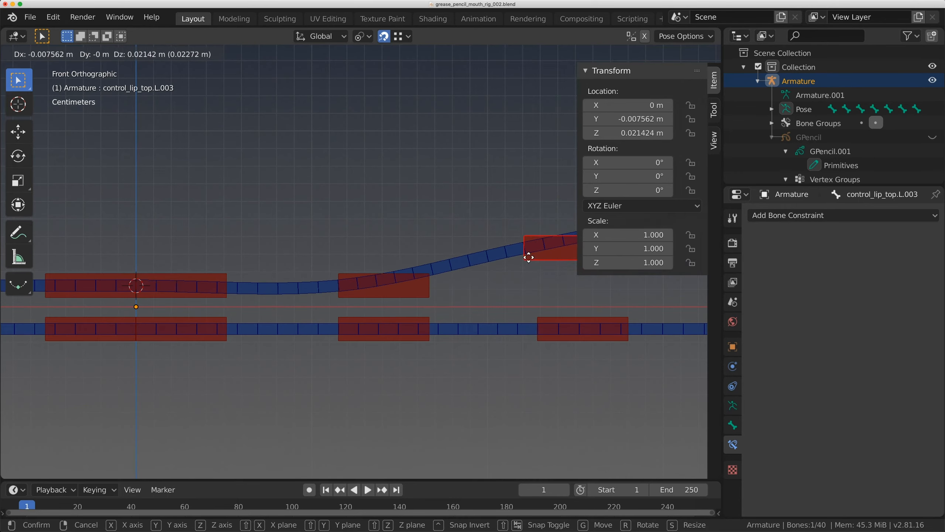
pyautogui.press('Escape')
# - Add a Copy Transforms constraint to deform_lip_top.L.003 targeting control_lip_top.L.003
pyautogui.scroll(-2, 484, 283)
pyautogui.keyDown('shift'); pyautogui.moveTo(483, 283); pyautogui.dragTo(299, 282, button='middle'); pyautogui.keyUp('shift')
pyautogui.scroll(4, 314, 279)
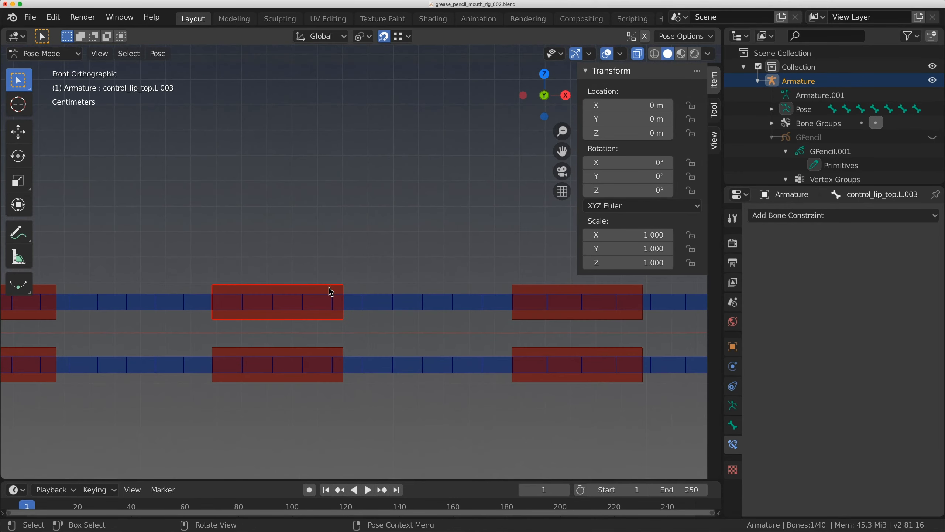
pyautogui.keyDown('shift'); pyautogui.click(407, 299); pyautogui.keyUp('shift')
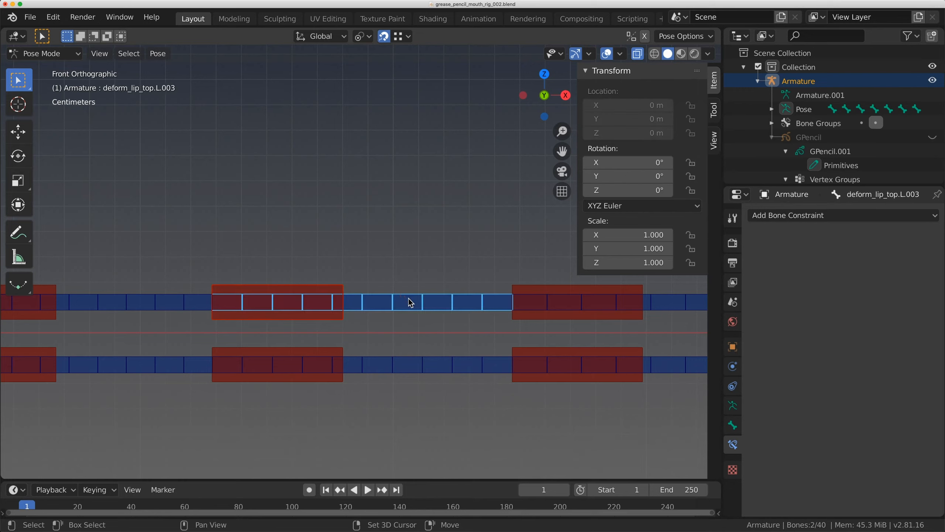
pyautogui.press('shift+super+c')
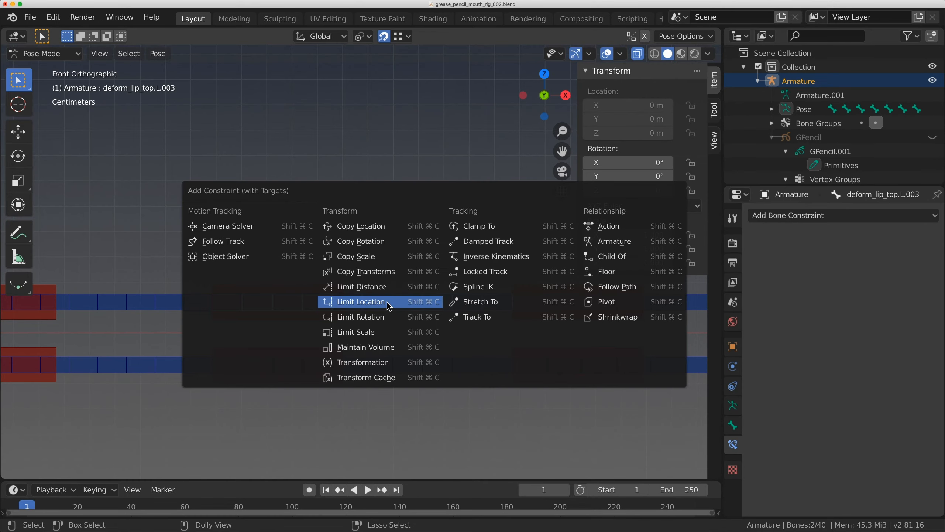
pyautogui.click(380, 271)
# - Add a Stretch To constraint to deform_lip_top.L.003 targeting control_lip_top.L.004
pyautogui.keyDown('shift'); pyautogui.moveTo(381, 269); pyautogui.dragTo(326, 262, button='middle'); pyautogui.keyUp('shift')
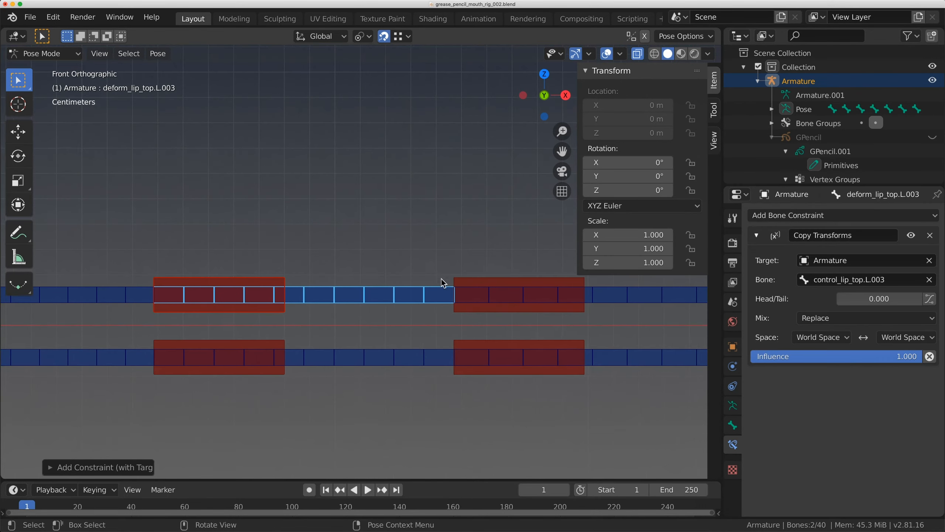
pyautogui.click(483, 282)
pyautogui.keyDown('shift'); pyautogui.click(394, 292); pyautogui.keyUp('shift')
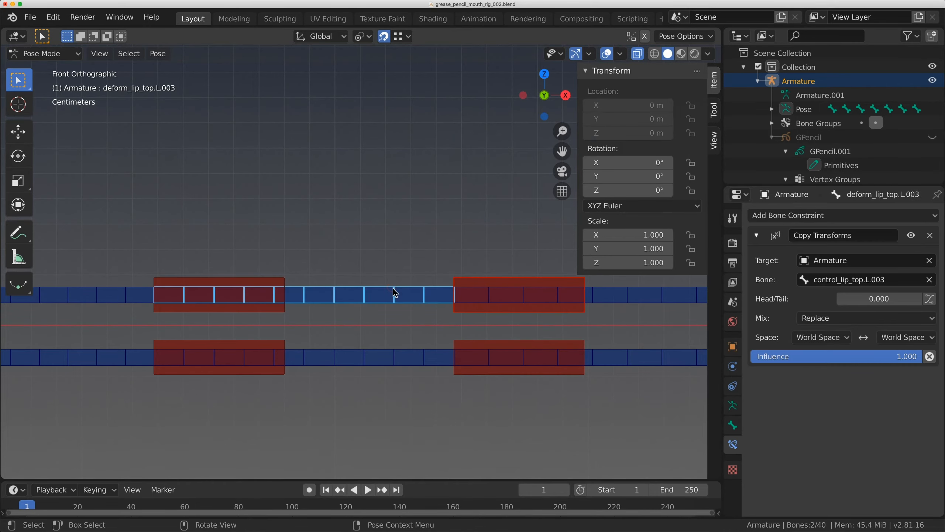
pyautogui.hotkey('ctrl', 'shift', 'c')
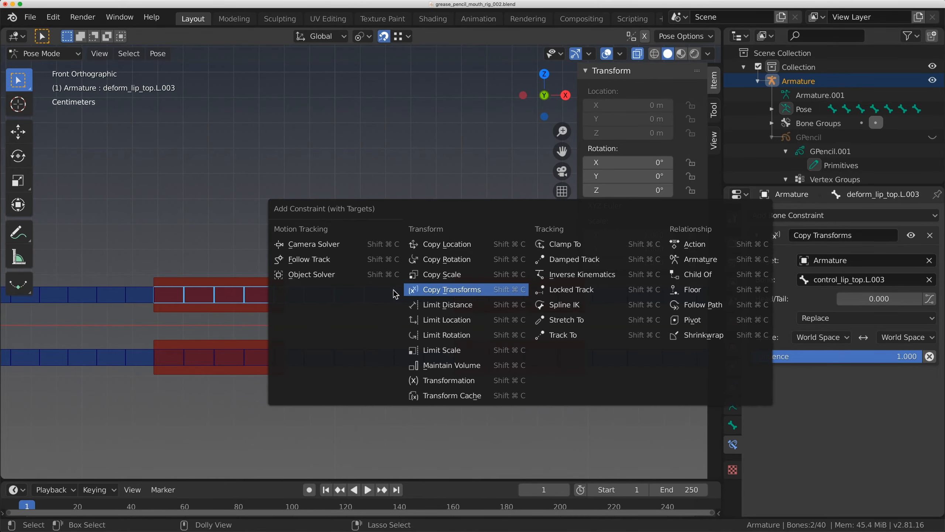
pyautogui.click(579, 321)
# - Add a Copy Transforms constraint to deform_lip_top.L.004 targeting control_lip_top.L.004
pyautogui.scroll(2, 356, 302)
pyautogui.click(333, 287)
pyautogui.keyDown('shift'); pyautogui.click(404, 300); pyautogui.keyUp('shift')
pyautogui.hotkey('ctrl', 'shift', 'c')
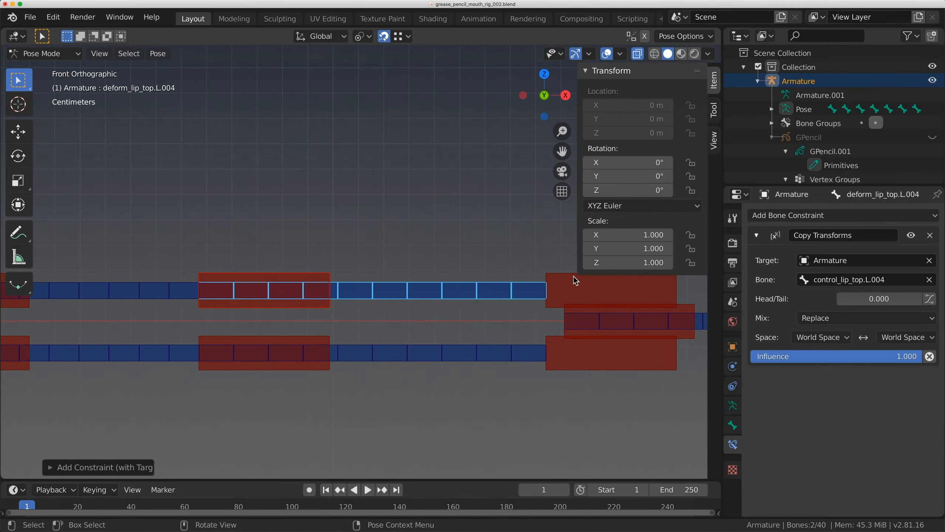
# - Add a Stretch To constraint to deform_lip_top.L.004 targeting control_lip_top.L.005
pyautogui.click(575, 278)
pyautogui.keyDown('shift'); pyautogui.click(475, 286); pyautogui.keyUp('shift')
pyautogui.hotkey('ctrl', 'shift', 'c')
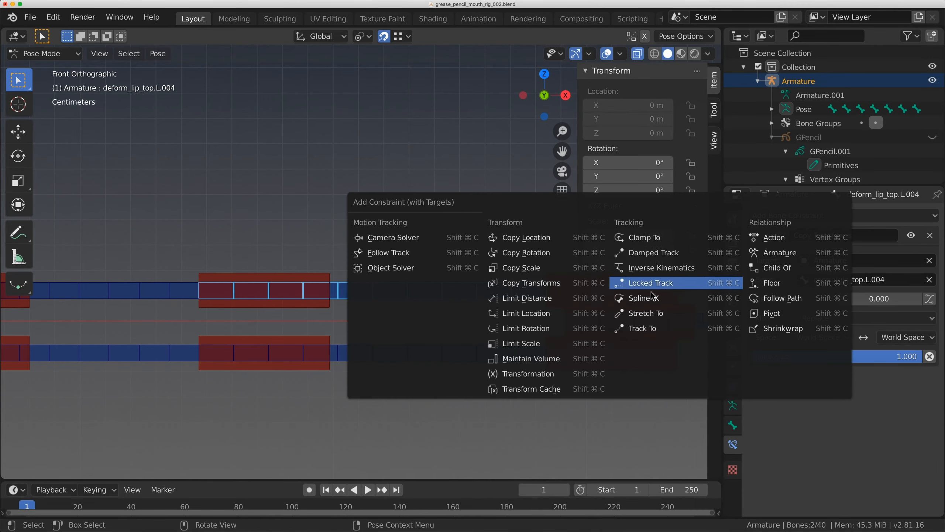
pyautogui.click(650, 314)
# - Test the upper lip chain by raising control_lip_top.L.001 and control_lip_top.L.002 above the lip line
pyautogui.scroll(-5, 278, 272)
pyautogui.keyDown('shift'); pyautogui.moveTo(278, 273); pyautogui.dragTo(398, 266, button='middle'); pyautogui.keyUp('shift')
pyautogui.scroll(-1, 398, 267)
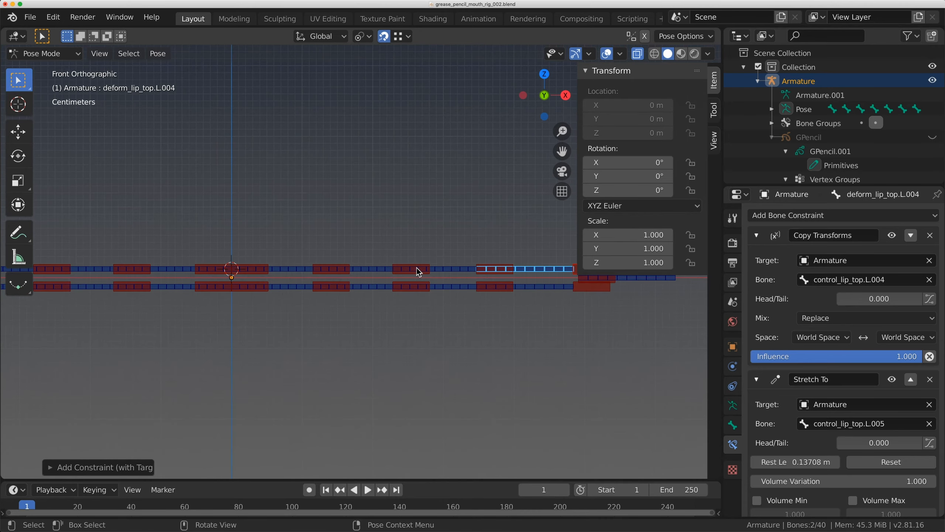
pyautogui.press('n')
pyautogui.keyDown('shift'); pyautogui.moveTo(277, 261); pyautogui.dragTo(299, 263, button='middle'); pyautogui.keyUp('shift')
pyautogui.click(276, 267)
pyautogui.press('g')
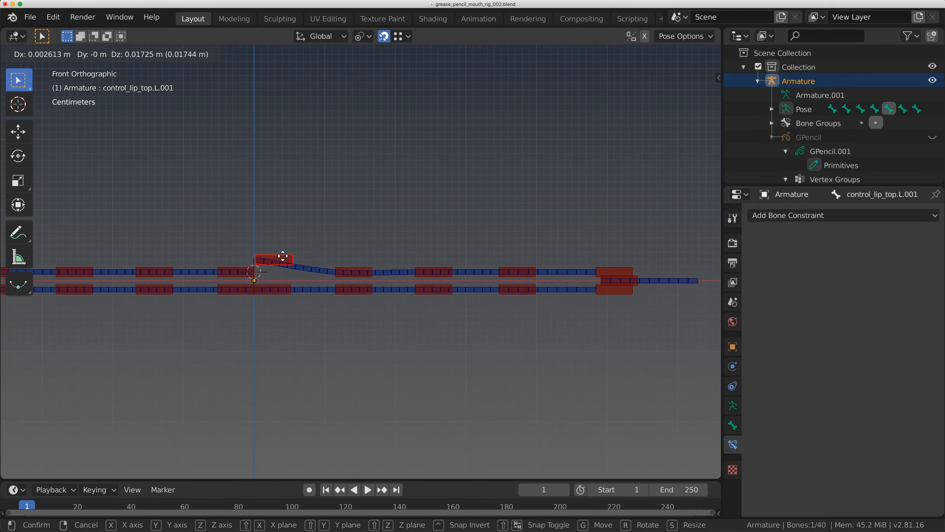
pyautogui.click(281, 231)
pyautogui.click(344, 268)
pyautogui.press('g')
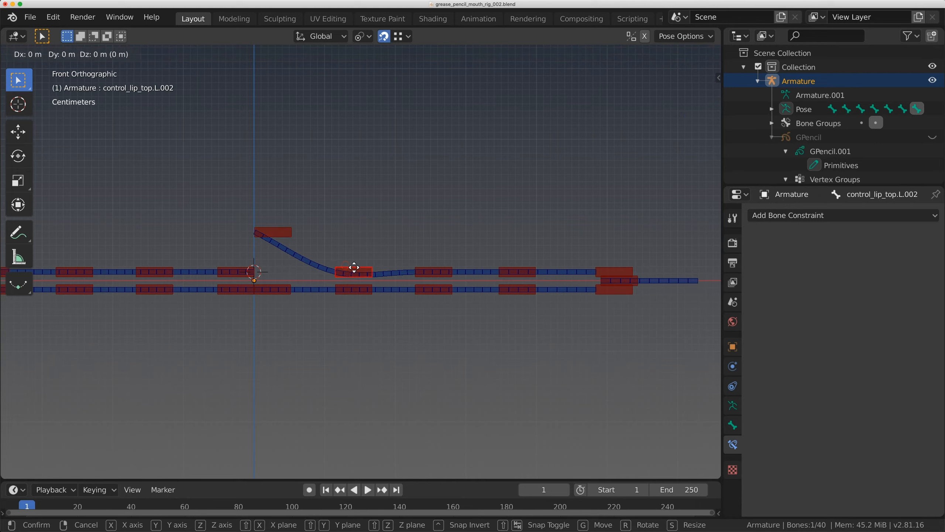
pyautogui.click(349, 210)
# - Raise control_lip_top.L.003 and, slightly less, control_lip_top.L.004 to continue the upper lip curve
pyautogui.click(436, 269)
pyautogui.press('g')
pyautogui.click(437, 223)
pyautogui.click(516, 272)
pyautogui.press('g')
pyautogui.click(519, 257)
# - Show the GPencil object and test its deformation by raising control_lip_top.L.003 and L.004 and lowering L.002
pyautogui.click(932, 137)
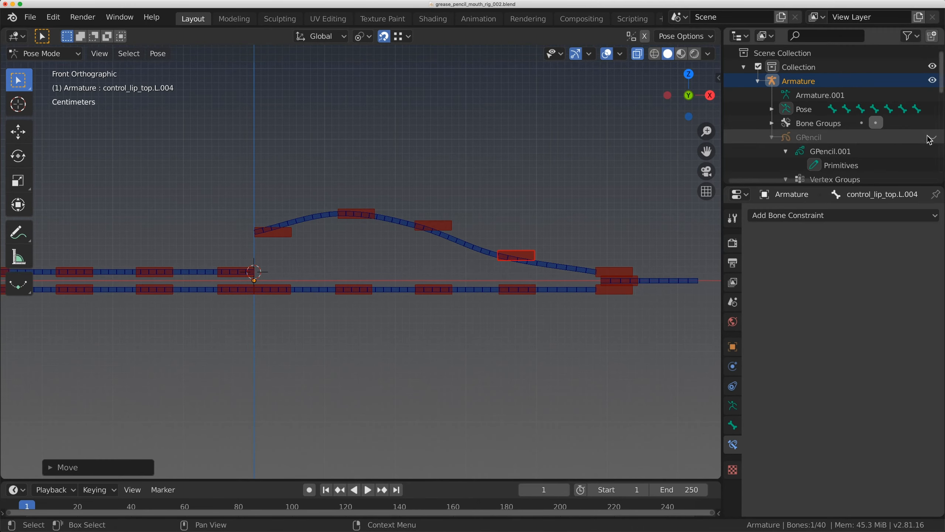
pyautogui.click(452, 223)
pyautogui.press('g')
pyautogui.click(460, 191)
pyautogui.click(369, 215)
pyautogui.press('g')
pyautogui.click(364, 249)
pyautogui.click(529, 253)
pyautogui.press('g')
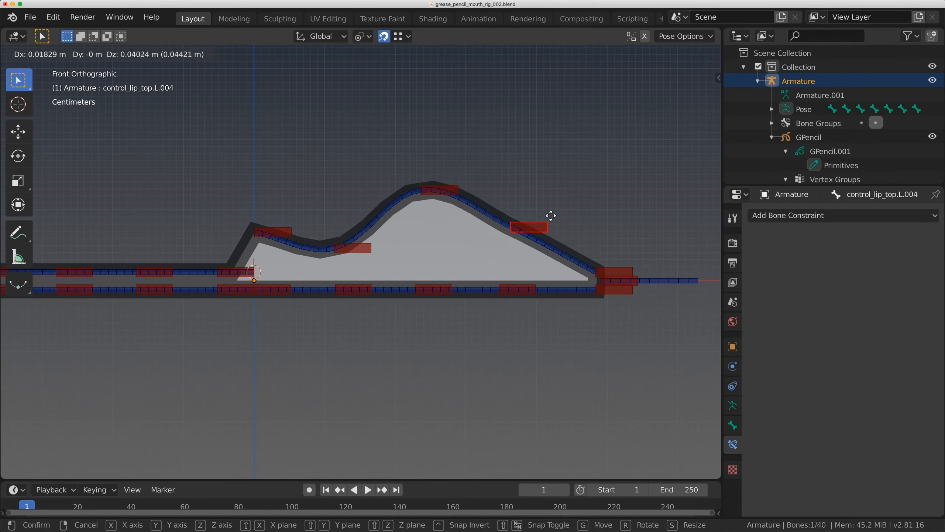
pyautogui.click(563, 199)
# - Select control_lip_top.L.003 and move it slightly up and inward to reshape the lip arch
pyautogui.click(448, 187)
pyautogui.press('g')
pyautogui.rightClick(446, 195)
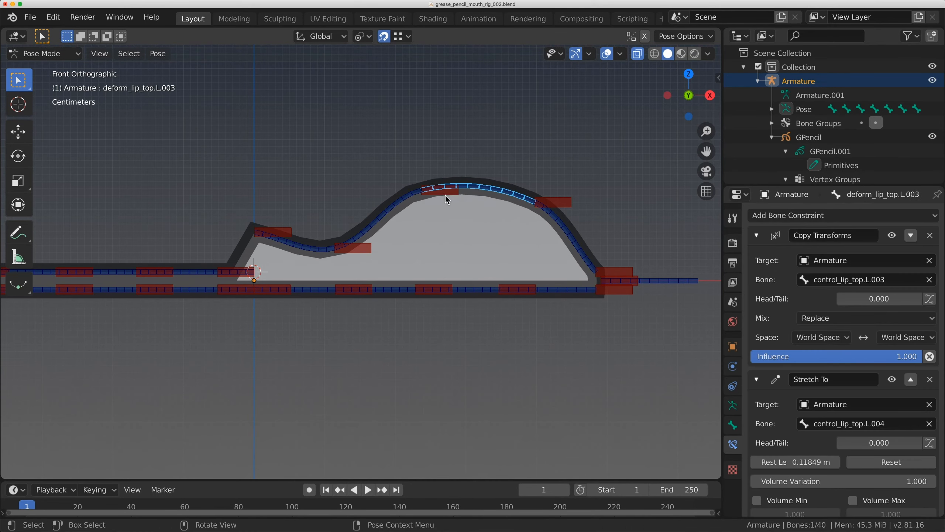
pyautogui.click(446, 198)
pyautogui.press('g')
pyautogui.rightClick(448, 212)
pyautogui.click(449, 197)
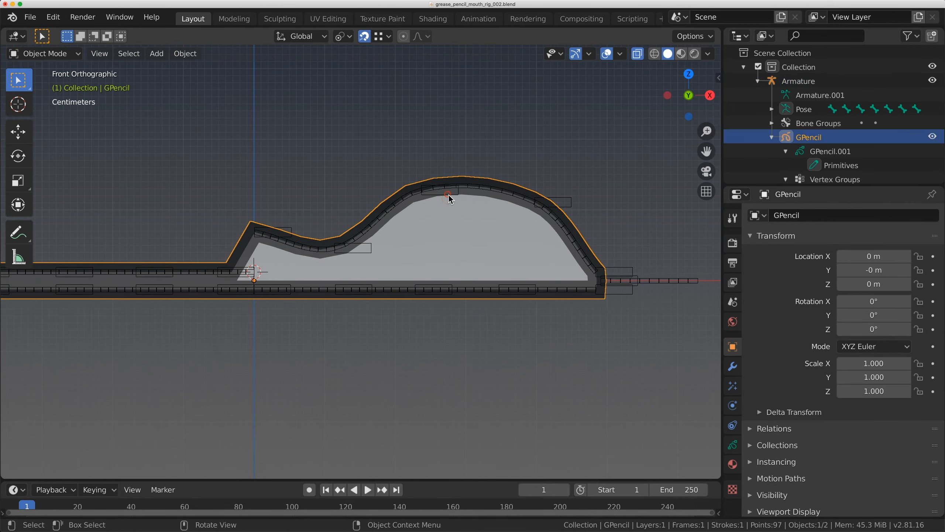
pyautogui.click(443, 189)
pyautogui.press('g')
pyautogui.click(428, 186)
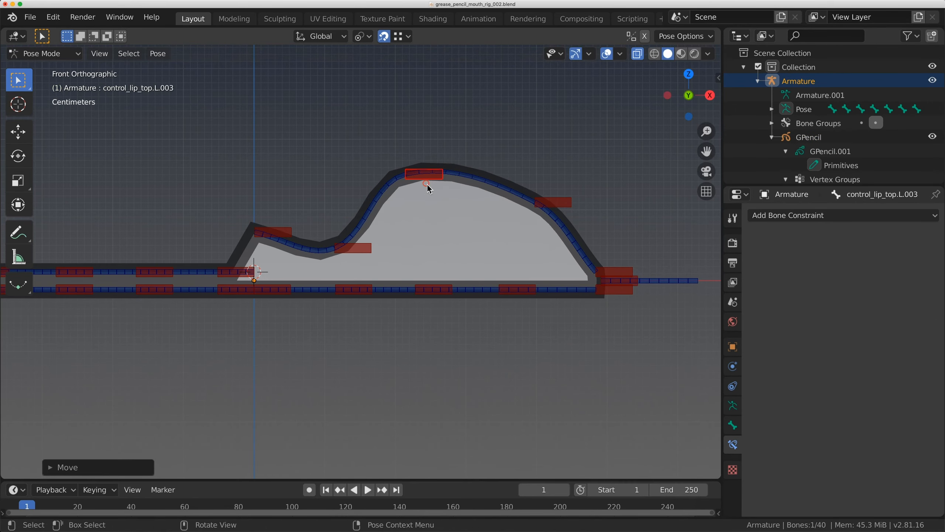
# - Raise control_lip_top.L.002 into the arch and lower control_lip_top.L.001 back to the lip line
pyautogui.click(370, 248)
pyautogui.press('g')
pyautogui.click(322, 218)
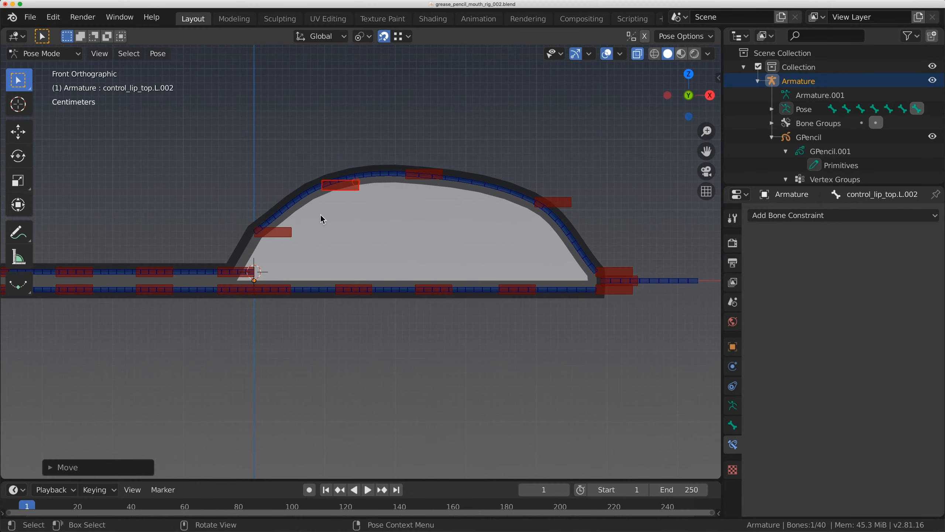
pyautogui.click(287, 234)
pyautogui.press('g')
pyautogui.rightClick(287, 235)
pyautogui.click(287, 235)
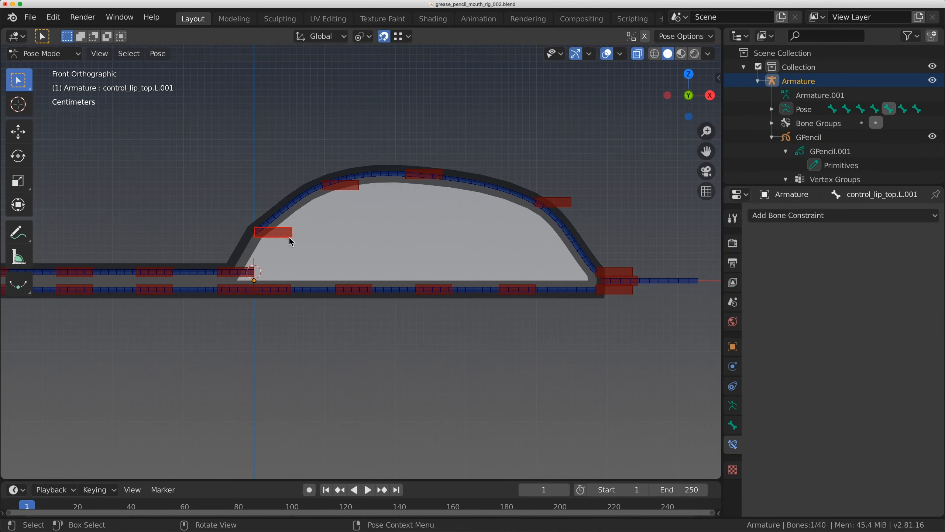
pyautogui.press('g')
pyautogui.click(272, 279)
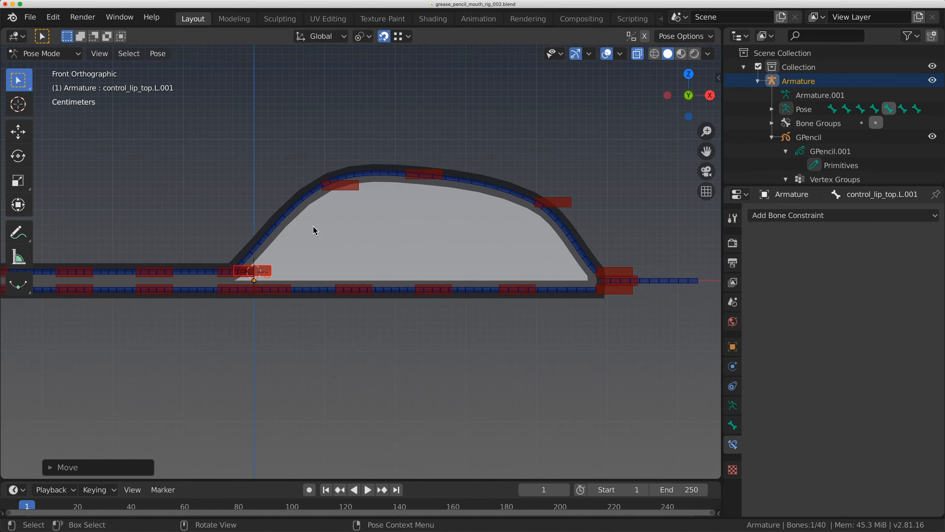
# - Lower control_lip_top.L.002 toward the lip line and move control_lip_top.L.003 down to flatten the arch
pyautogui.click(359, 190)
pyautogui.press('g')
pyautogui.click(374, 241)
pyautogui.press('g')
pyautogui.click(372, 260)
pyautogui.click(447, 175)
pyautogui.press('g')
pyautogui.click(463, 232)
# - Select all pose bones and clear their location
pyautogui.press('a')
pyautogui.hotkey('alt', 'g')
pyautogui.keyDown('shift'); pyautogui.moveTo(419, 246); pyautogui.dragTo(577, 225, button='middle'); pyautogui.keyUp('shift')
pyautogui.scroll(1, 436, 267)
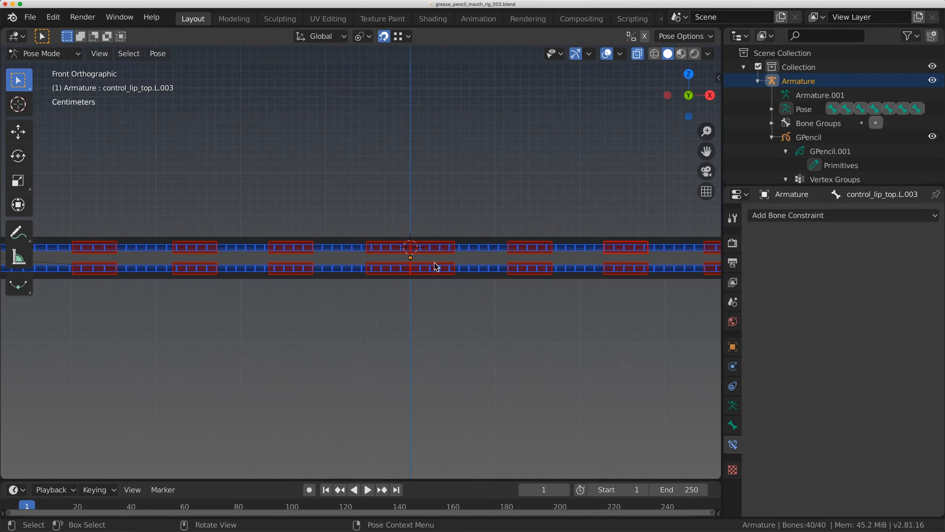
# - Add a Copy Transforms constraint to deform_lip_con.L.001 targeting control_lip_con.L.001
pyautogui.click(449, 254)
pyautogui.keyDown('shift'); pyautogui.moveTo(452, 253); pyautogui.dragTo(183, 221, button='middle'); pyautogui.keyUp('shift')
pyautogui.keyDown('shift'); pyautogui.moveTo(548, 240); pyautogui.dragTo(393, 278, button='middle'); pyautogui.keyUp('shift')
pyautogui.scroll(6, 311, 262)
pyautogui.scroll(1, 306, 285)
pyautogui.scroll(-5, 306, 285)
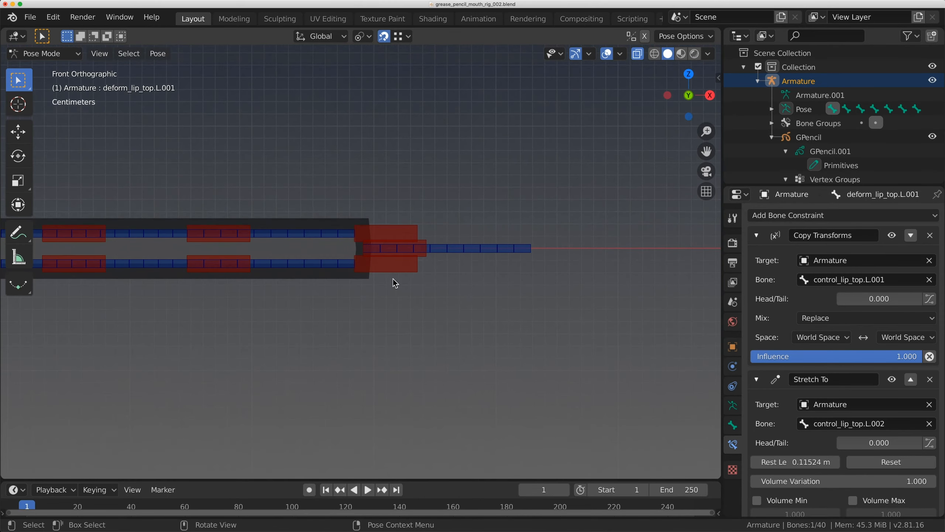
pyautogui.click(425, 243)
pyautogui.keyDown('shift'); pyautogui.click(448, 249); pyautogui.keyUp('shift')
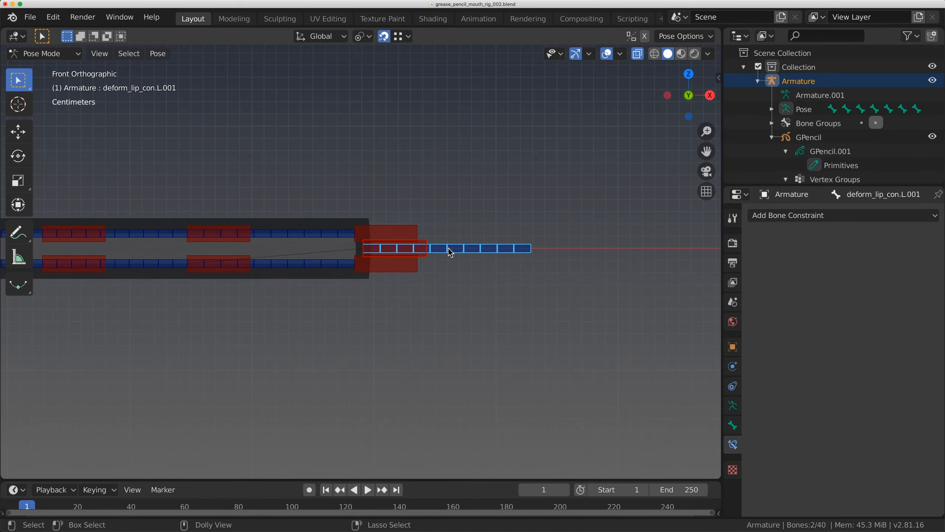
pyautogui.press('shift+super+c')
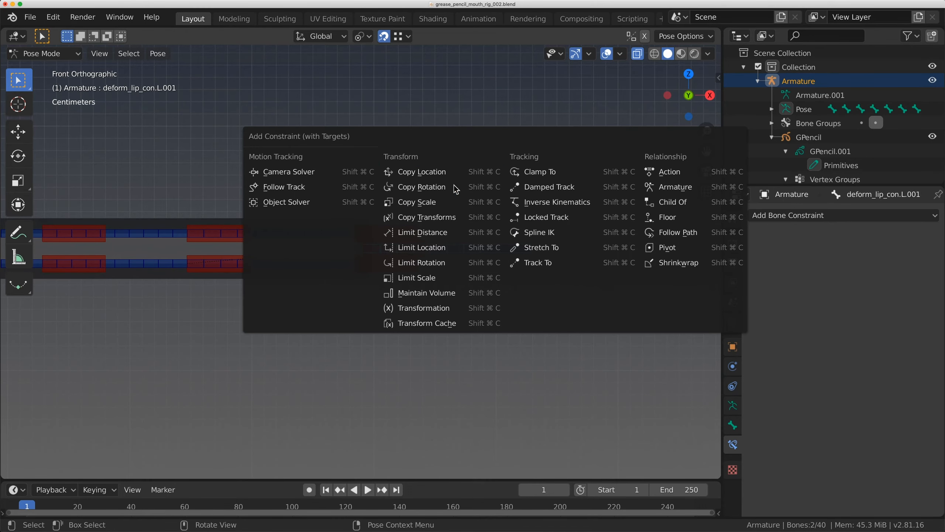
pyautogui.click(451, 217)
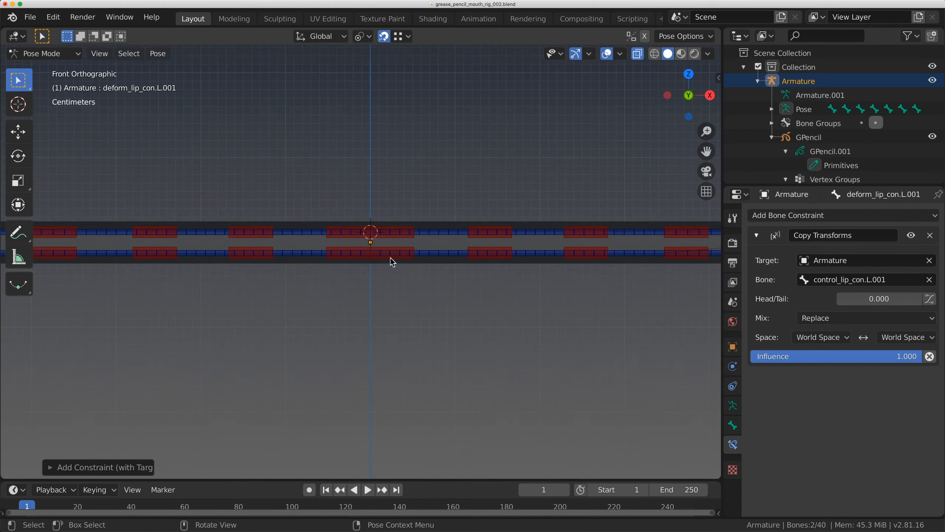
# - Hide the GPencil object and add a Copy Transforms constraint to deform_lip_top.R.001 targeting control_lip_top.R.001
pyautogui.click(393, 259)
pyautogui.click(933, 137)
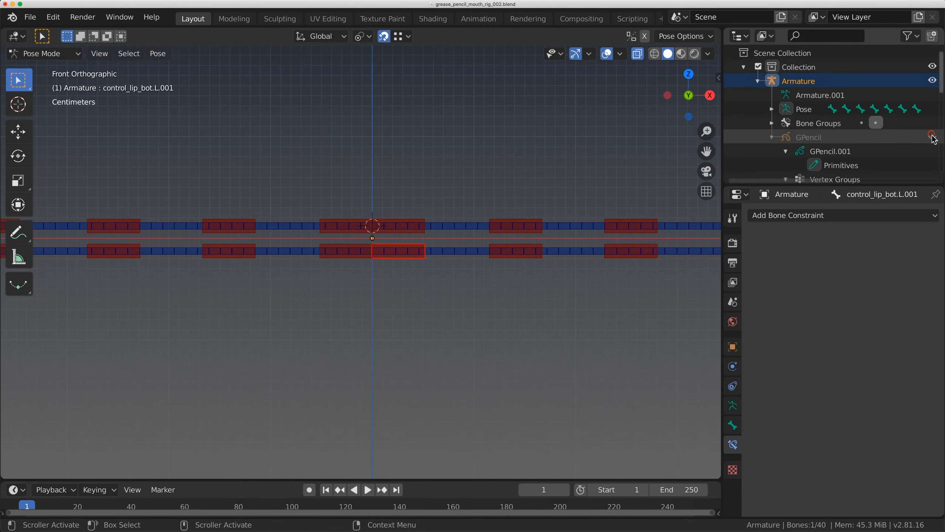
pyautogui.keyDown('shift'); pyautogui.moveTo(218, 242); pyautogui.dragTo(323, 269, button='middle'); pyautogui.keyUp('shift')
pyautogui.scroll(4, 323, 269)
pyautogui.click(519, 237)
pyautogui.keyDown('shift'); pyautogui.click(450, 248); pyautogui.keyUp('shift')
pyautogui.press('shift+super+c')
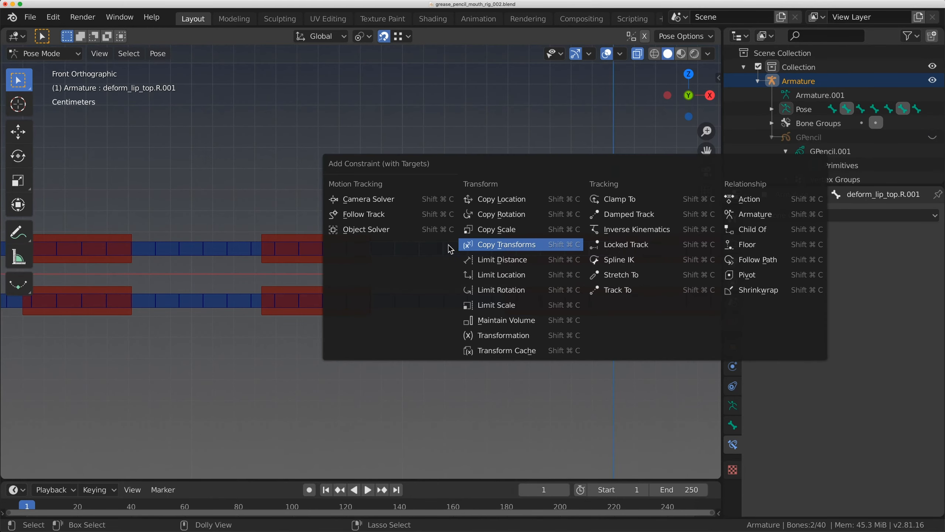
pyautogui.click(519, 252)
# - Add a Stretch To constraint to deform_lip_top.R.001 targeting control_lip_top.R.002
pyautogui.click(348, 235)
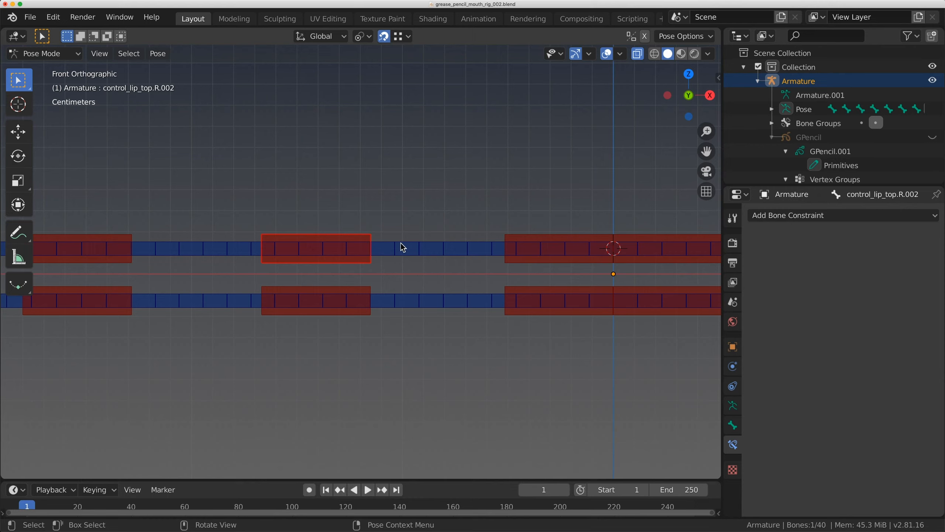
pyautogui.keyDown('shift'); pyautogui.click(432, 242); pyautogui.keyUp('shift')
pyautogui.hotkey('shift', 'ctrl', 'c')
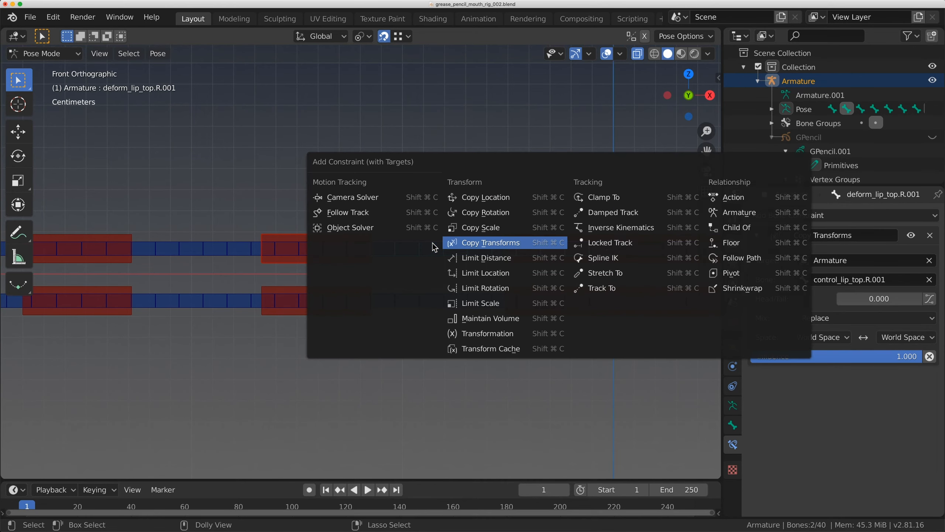
pyautogui.click(590, 266)
# - Add a Copy Transforms constraint to deform_lip_top.R.002 targeting control_lip_top.R.002
pyautogui.hscroll(-5, 439, 253)
pyautogui.click(440, 253)
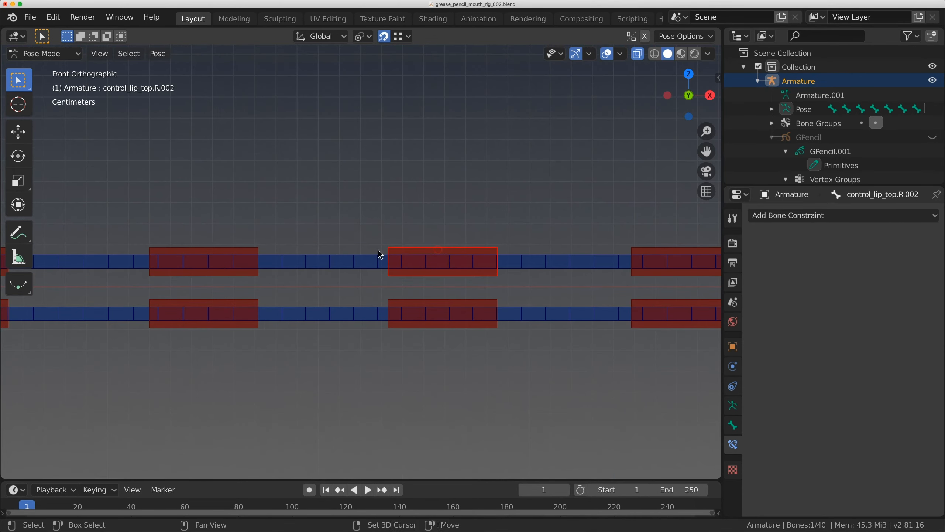
pyautogui.click(358, 260)
pyautogui.press('shift+super+c')
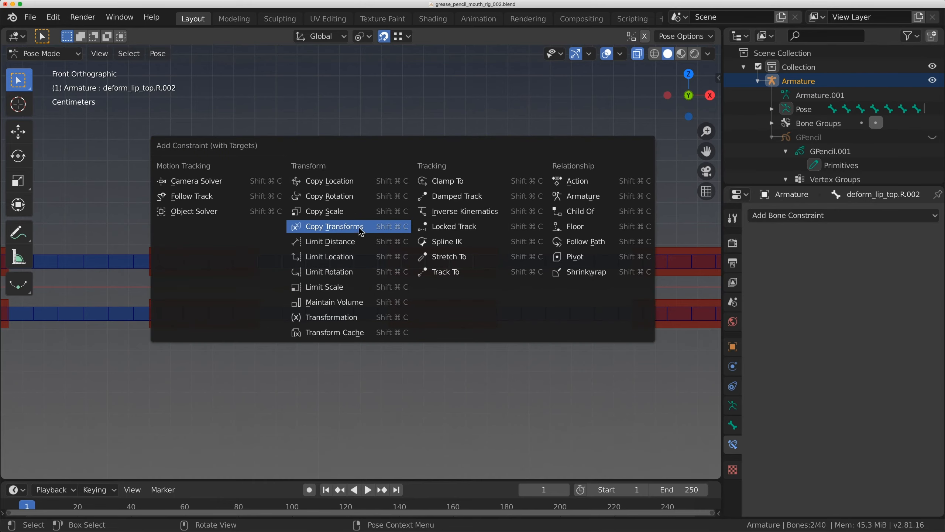
pyautogui.click(335, 226)
# - Add a Stretch To constraint to deform_lip_top.R.002 targeting control_lip_top.R.003
pyautogui.click(304, 259)
pyautogui.click(275, 253)
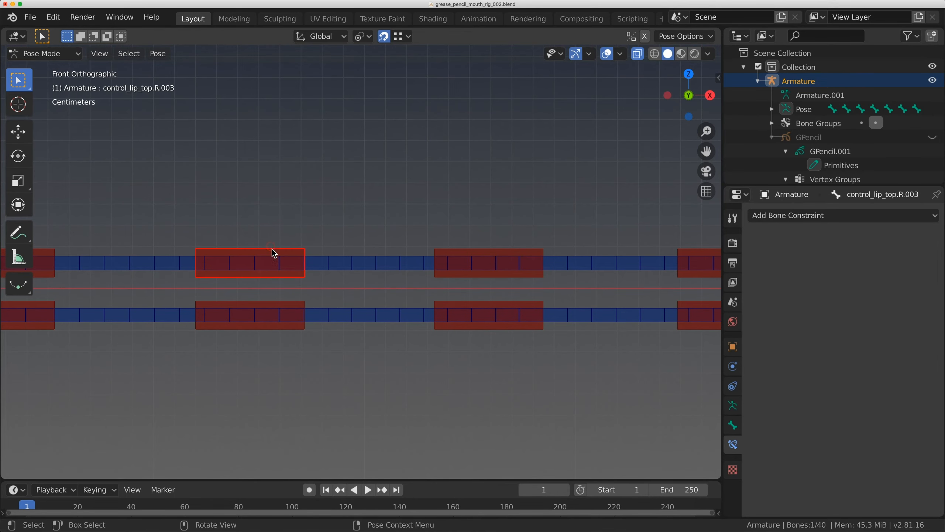
pyautogui.keyDown('shift'); pyautogui.click(332, 259); pyautogui.keyUp('shift')
pyautogui.hotkey('ctrl', 'shift', 'c')
pyautogui.click(513, 292)
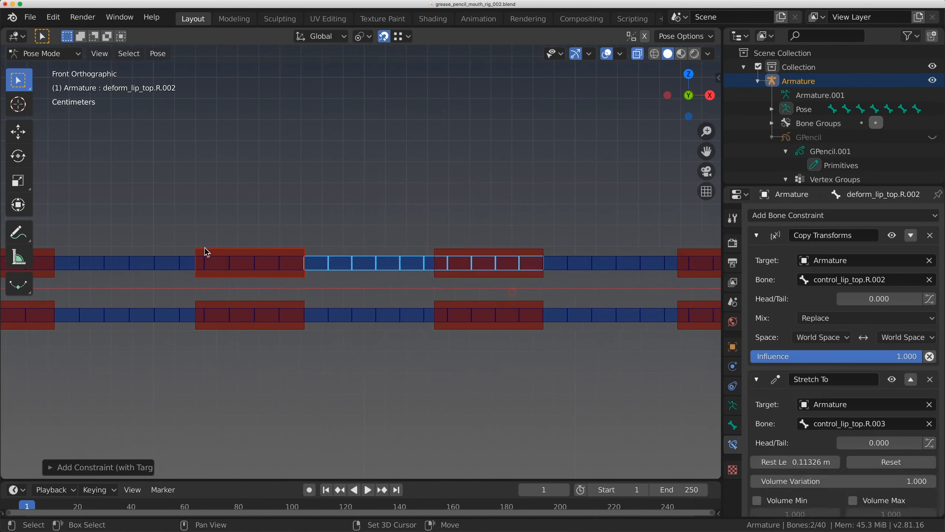
# - Constrain the remaining deform_lip_top.R bones to their control_lip_top.R bones and reset the test pose of the upper lip
pyautogui.click(279, 258)
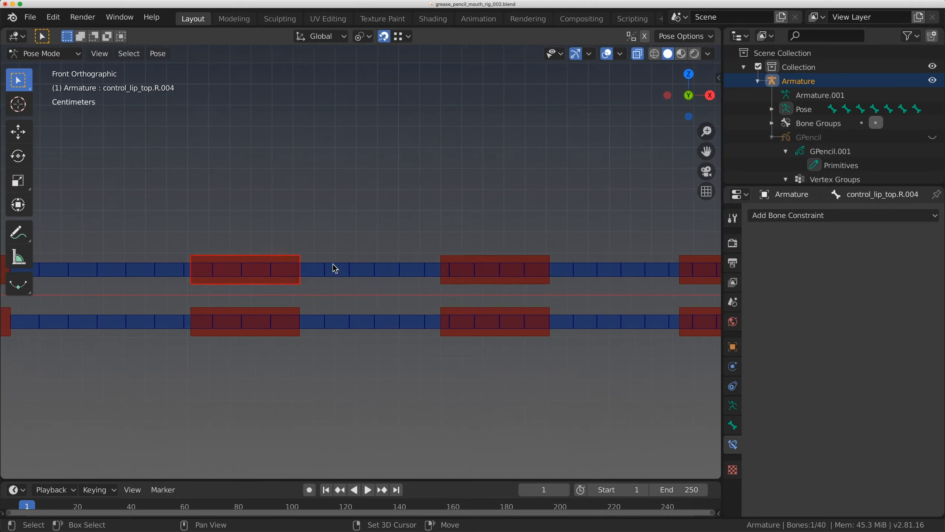
pyautogui.hotkey('ctrl', 'shift', 'c')
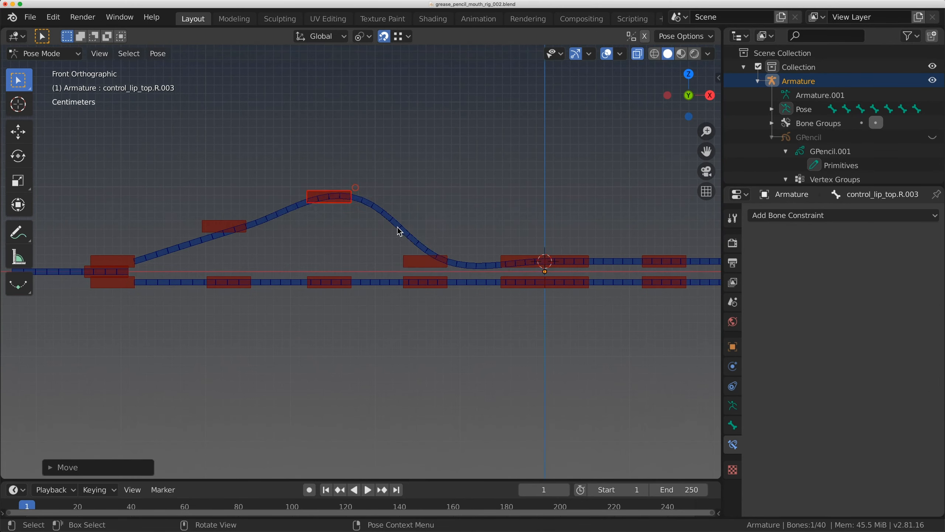
pyautogui.press('a')
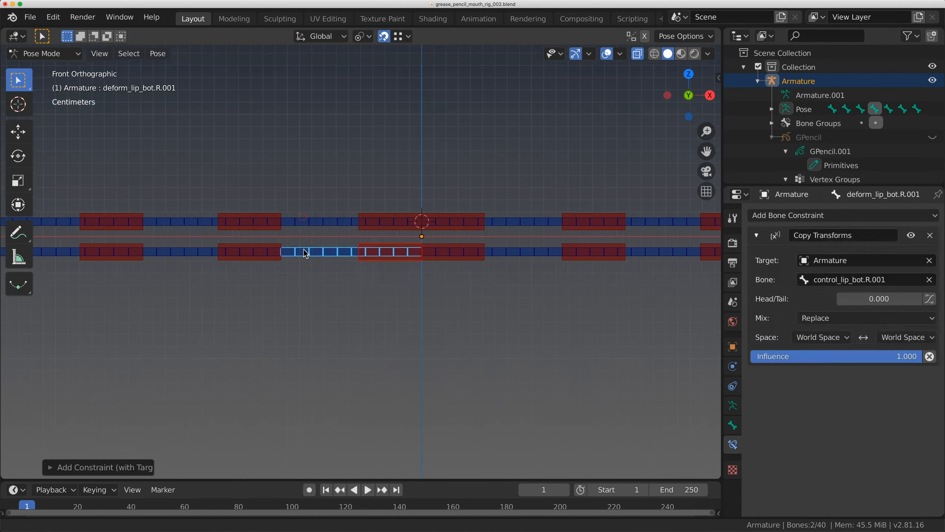
# - Add Copy Transforms and Stretch To constraints to the deform_lip_bot.R bones, targeting their matching and next control_lip_bot.R bones
pyautogui.hotkey('ctrl', 'shift', 'c')
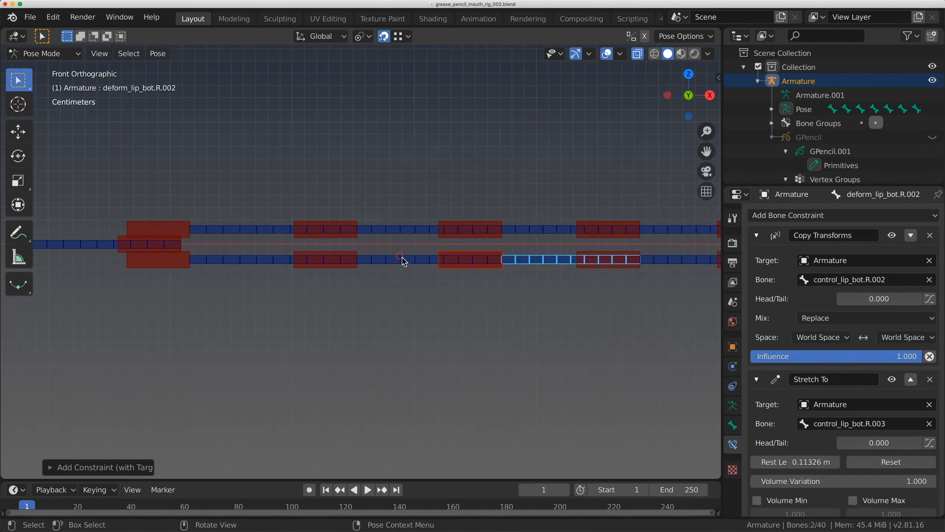
pyautogui.click(379, 257)
pyautogui.hotkey('ctrl', 'shift', 'c')
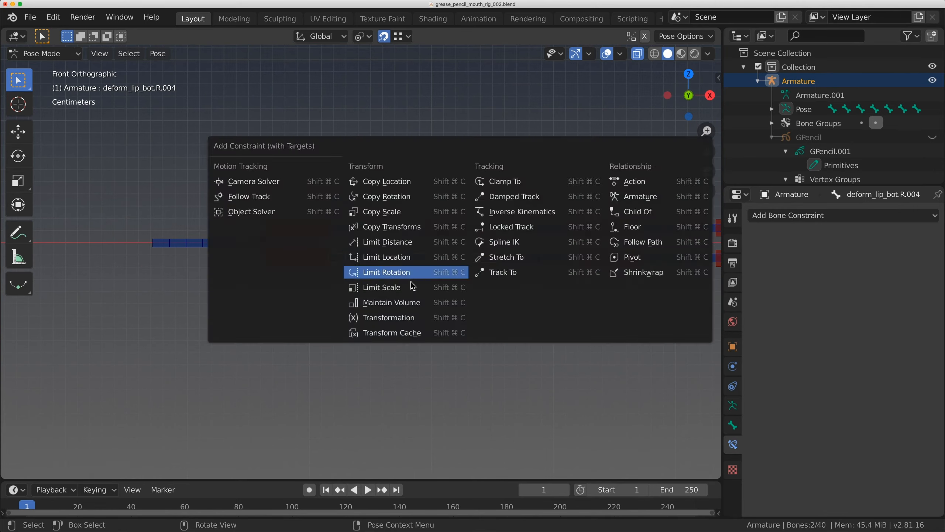
# - Add Copy Transforms and Stretch To constraints to the deform_lip_bot.L bones, targeting their matching and next control_lip_bot.L bones
pyautogui.hotkey('ctrl', 'shift', 'c')
pyautogui.hotkey('ctrl', 'shift', 'c')
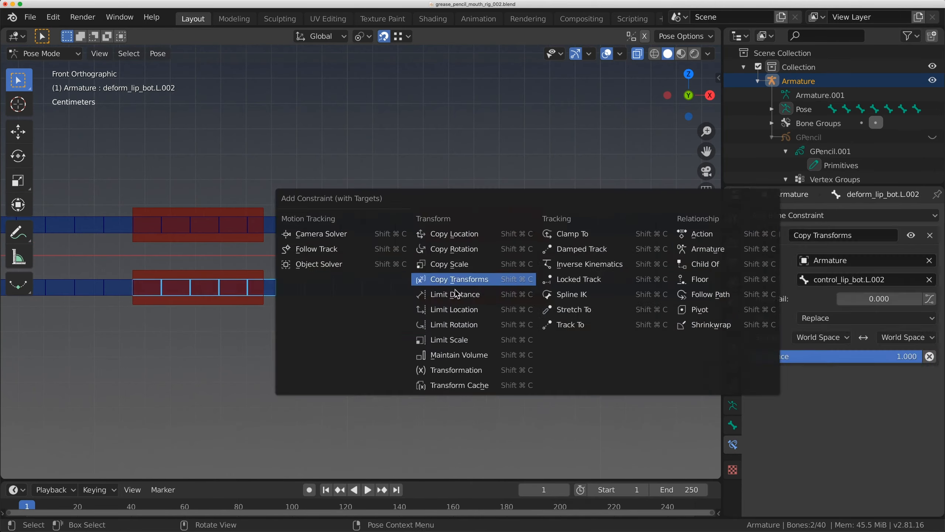
pyautogui.hotkey('ctrl', 'shift', 'c')
pyautogui.hotkey('ctrl', 'shift', 'c')
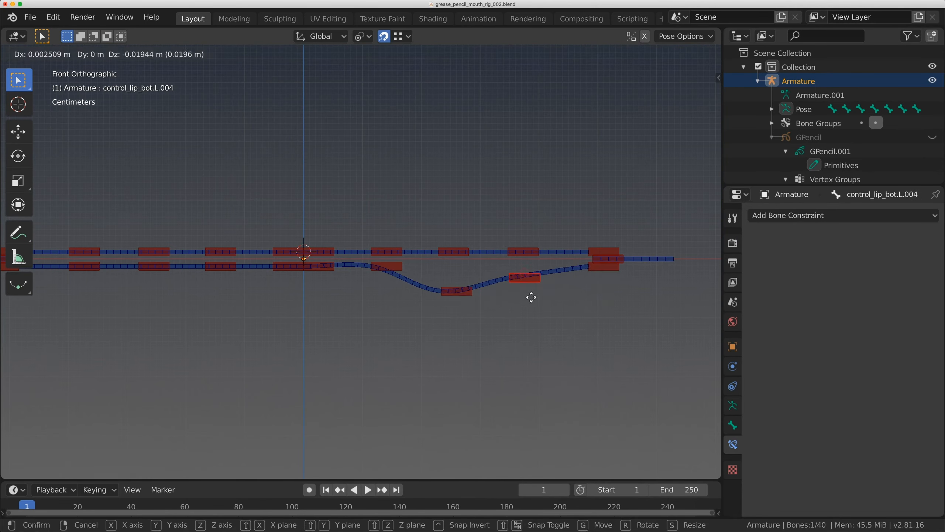
# - Lower control_lip_bot.L.002, control_lip_bot.L.001 and control_lip_bot.R.001 to test how the lower lip bends
pyautogui.moveTo(404, 267); pyautogui.dragTo(407, 291)
pyautogui.moveTo(331, 267); pyautogui.dragTo(332, 291)
pyautogui.keyDown('shift'); pyautogui.moveTo(295, 282); pyautogui.dragTo(421, 278, button='middle'); pyautogui.keyUp('shift')
pyautogui.moveTo(405, 267); pyautogui.dragTo(408, 289)
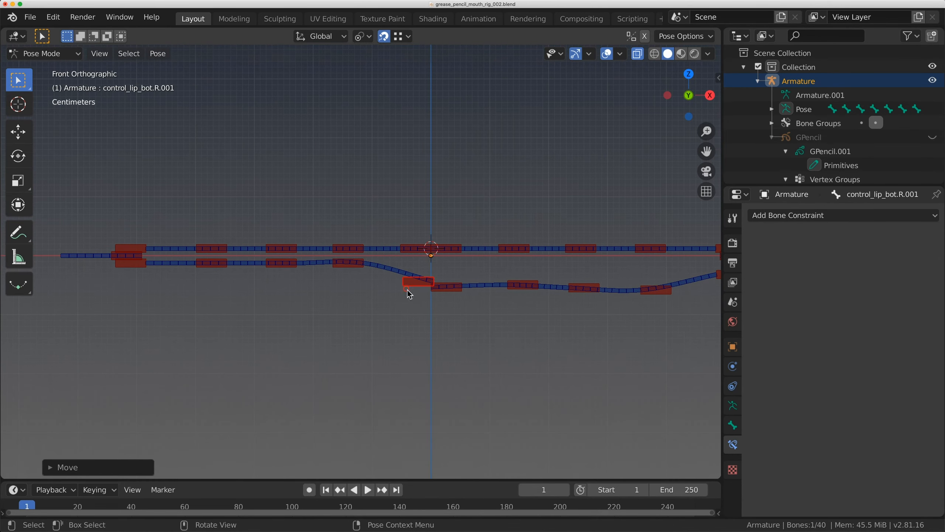
# - Lower control_lip_bot.R.002, try moving control_lip_bot.R.003 down, and undo the moves of control_lip_bot.R.003
pyautogui.moveTo(349, 266); pyautogui.dragTo(335, 315)
pyautogui.moveTo(283, 269); pyautogui.dragTo(285, 291)
pyautogui.keyDown('shift'); pyautogui.moveTo(258, 287); pyautogui.dragTo(350, 289, button='middle'); pyautogui.keyUp('shift')
pyautogui.hotkey('ctrl', 'z')
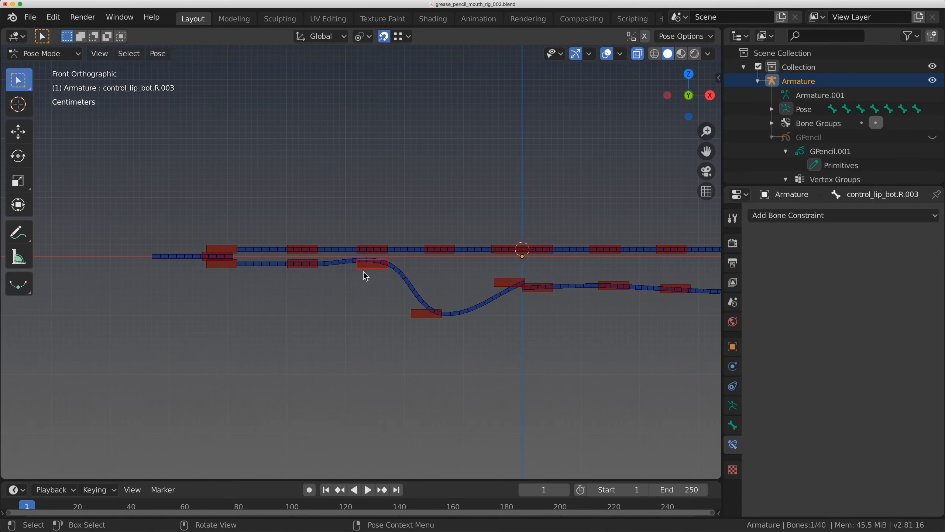
pyautogui.moveTo(370, 274); pyautogui.dragTo(371, 308)
pyautogui.keyDown('shift'); pyautogui.moveTo(172, 254); pyautogui.dragTo(362, 252, button='middle'); pyautogui.keyUp('shift')
pyautogui.hotkey('ctrl', 'z')
# - Add a Copy Transforms constraint to deform_lip_con.R.001 targeting its matching corner control bone
pyautogui.scroll(5, 290, 260)
pyautogui.scroll(2, 362, 252)
pyautogui.click(363, 256)
pyautogui.keyDown('shift'); pyautogui.click(325, 260); pyautogui.keyUp('shift')
pyautogui.hotkey('ctrl', 'shift', 'c')
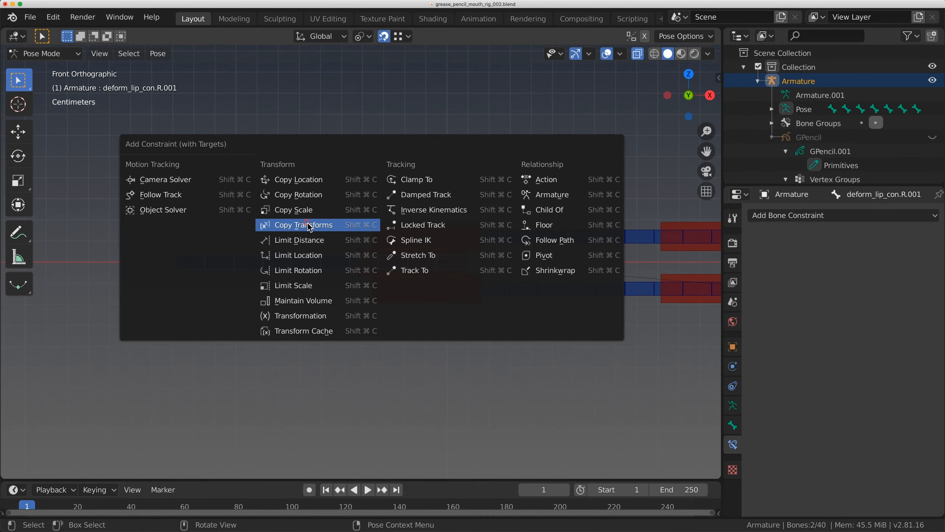
pyautogui.click(327, 225)
# - Lower the outer control_lip_bot.R bones, including control_lip_bot.R.004, as a test and clear the location of all pose bones
pyautogui.click(315, 282)
pyautogui.moveTo(316, 282); pyautogui.dragTo(314, 312)
pyautogui.click(477, 272)
pyautogui.moveTo(479, 274); pyautogui.dragTo(511, 307)
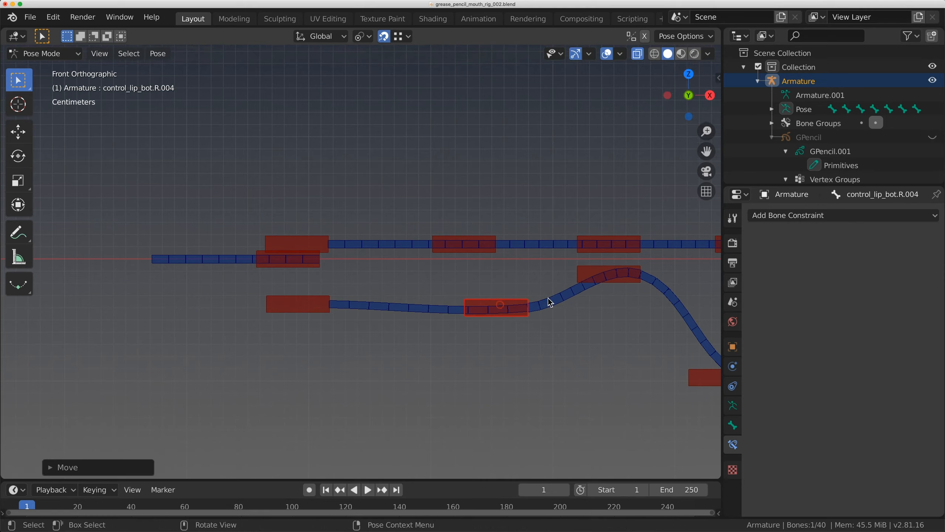
pyautogui.keyDown('shift'); pyautogui.moveTo(548, 302); pyautogui.dragTo(448, 254, button='middle'); pyautogui.keyUp('shift')
pyautogui.click(458, 252)
pyautogui.moveTo(455, 248); pyautogui.dragTo(463, 295)
pyautogui.scroll(-3, 532, 284)
pyautogui.keyDown('shift'); pyautogui.moveTo(537, 282); pyautogui.dragTo(376, 269, button='middle'); pyautogui.keyUp('shift')
pyautogui.scroll(1, 383, 268)
pyautogui.press('a')
pyautogui.hotkey('alt', 'g')
pyautogui.scroll(-2, 402, 266)
pyautogui.scroll(1, 428, 263)
# - Lower the two centre lower lip controls and control_lip_bot.L.002 below the lip line
pyautogui.click(470, 252)
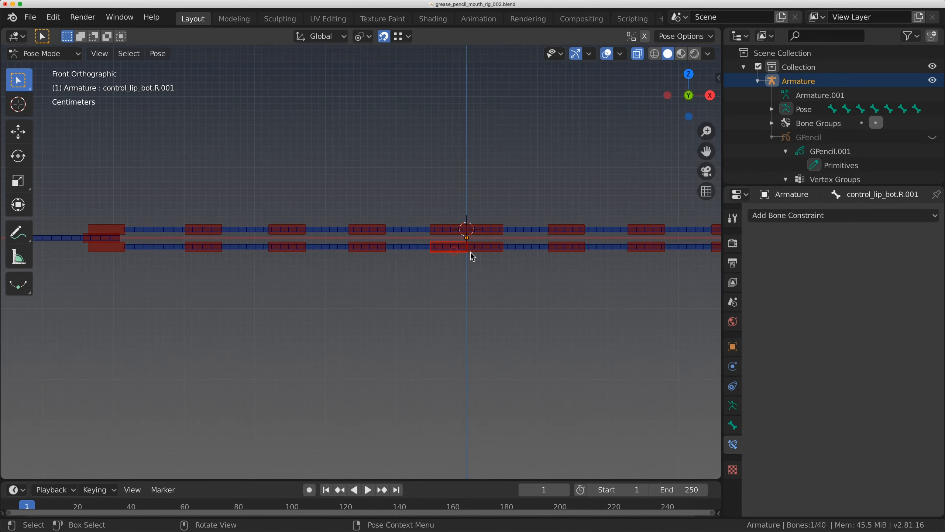
pyautogui.moveTo(475, 257); pyautogui.dragTo(473, 294)
pyautogui.keyDown('shift'); pyautogui.moveTo(552, 257); pyautogui.dragTo(528, 256, button='middle'); pyautogui.keyUp('shift')
pyautogui.click(539, 253)
pyautogui.moveTo(539, 255); pyautogui.dragTo(537, 290)
# - Move control_lip_bot.R.001 further down, and clear the location of all pose bones
pyautogui.click(409, 292)
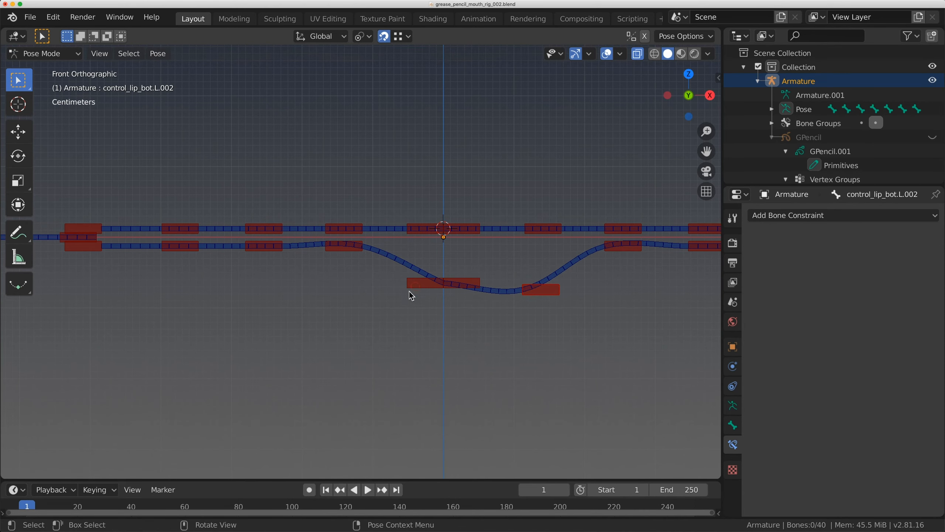
pyautogui.click(413, 288)
pyautogui.press('g')
pyautogui.click(412, 304)
pyautogui.press('a')
pyautogui.hotkey('alt', 'g')
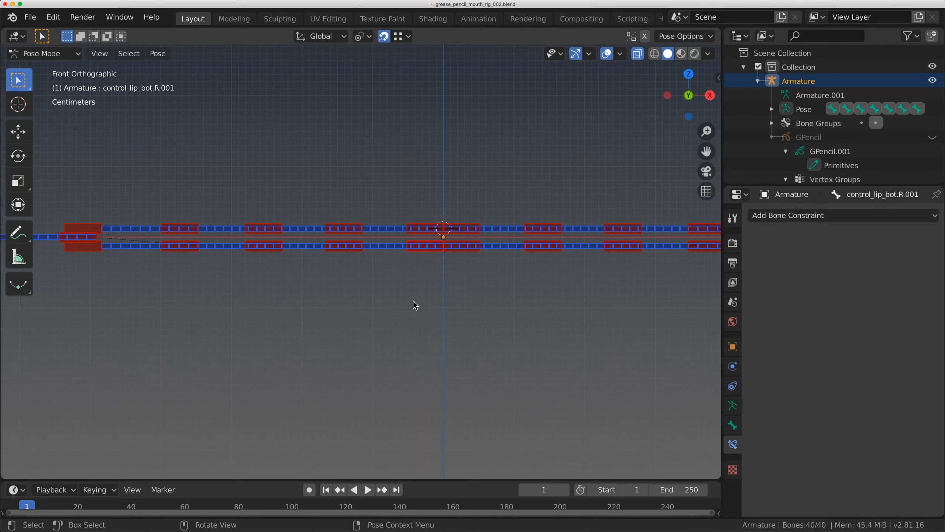
# - Raise control_lip_top.L.001 and control_lip_top.R.001 together along the Z axis to open the upper lip
pyautogui.click(457, 228)
pyautogui.keyDown('shift'); pyautogui.click(421, 229); pyautogui.keyUp('shift')
pyautogui.scroll(-1, 422, 231)
pyautogui.keyDown('shift'); pyautogui.moveTo(444, 234); pyautogui.dragTo(397, 249, button='middle'); pyautogui.keyUp('shift')
pyautogui.scroll(2, 396, 248)
pyautogui.press('g')
pyautogui.press('z')
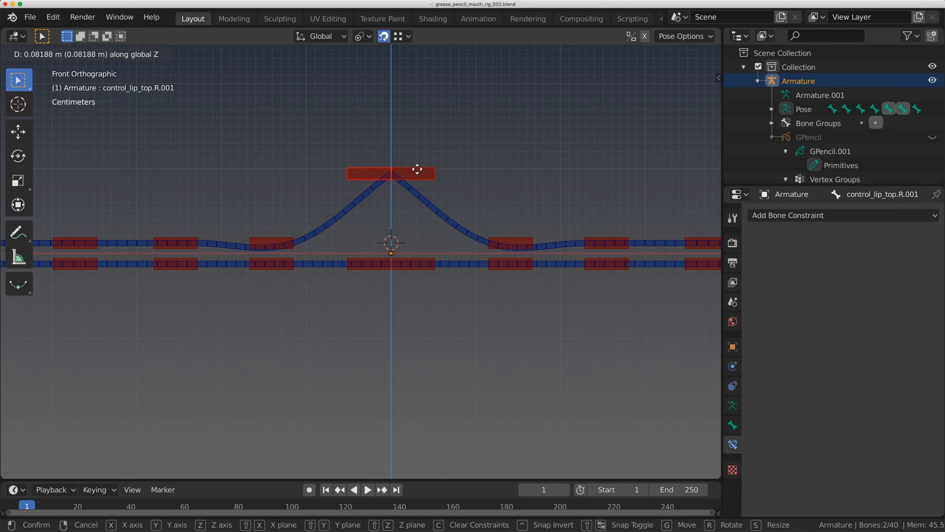
pyautogui.click(417, 164)
# - Lower control_lip_bot.L.001 and control_lip_bot.R.001 together along the Z axis to open the lower lip
pyautogui.click(409, 261)
pyautogui.keyDown('shift'); pyautogui.click(375, 262); pyautogui.keyUp('shift')
pyautogui.press('g')
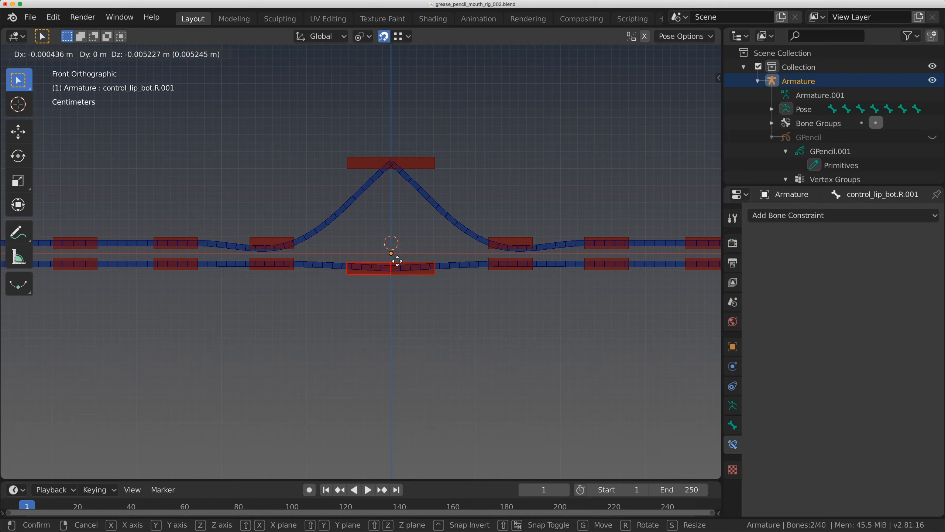
pyautogui.press('z')
pyautogui.click(401, 333)
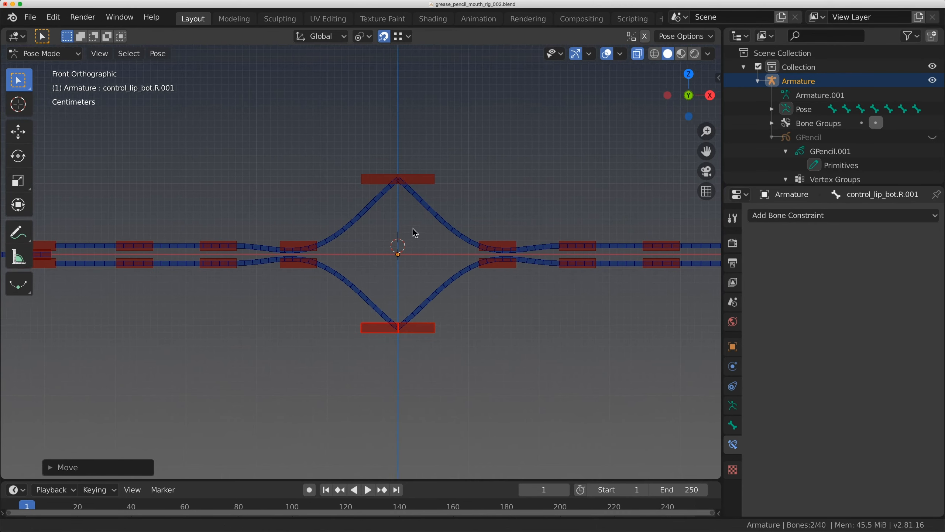
# - Unhide the GPencil object to check the open mouth shape and clear the location of all pose bones
pyautogui.click(933, 137)
pyautogui.keyDown('shift'); pyautogui.moveTo(406, 230); pyautogui.dragTo(461, 222, button='middle'); pyautogui.keyUp('shift')
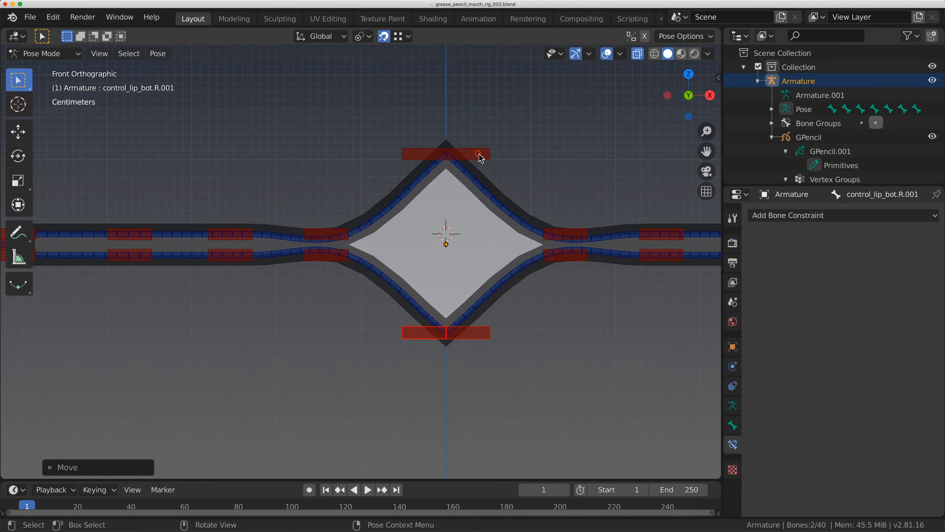
pyautogui.click(479, 168)
pyautogui.press('a')
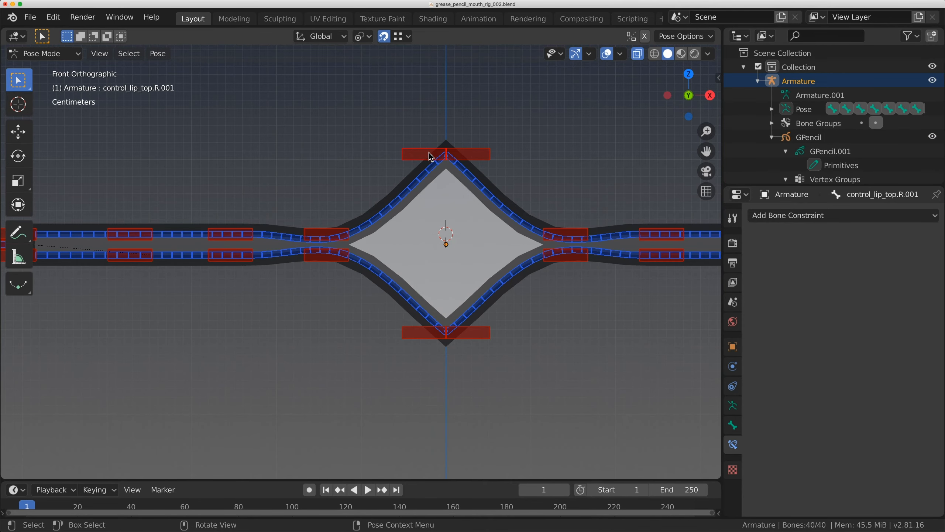
pyautogui.hotkey('alt', 'g')
pyautogui.scroll(1, 494, 240)
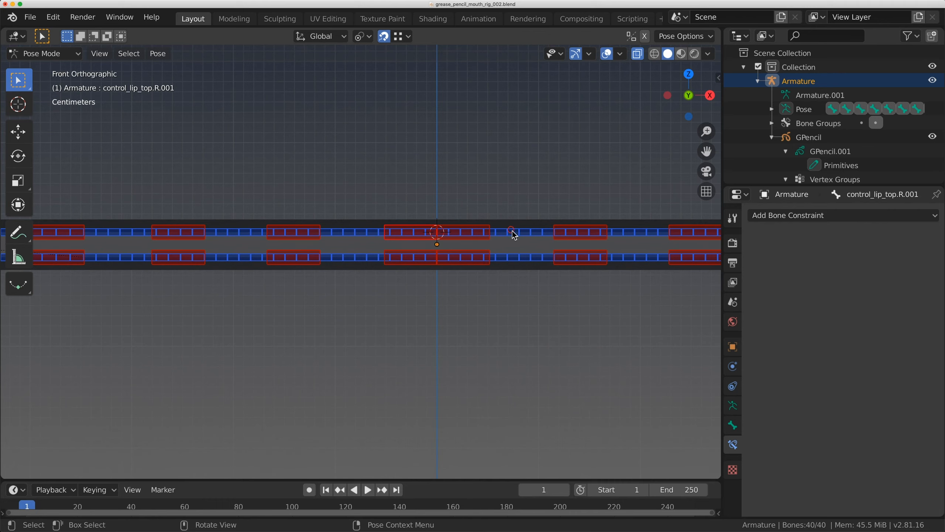
# - Select deform_lip_top.L.001 and show only the first armature layer, hiding the tweaker bones
pyautogui.click(514, 234)
pyautogui.click(732, 411)
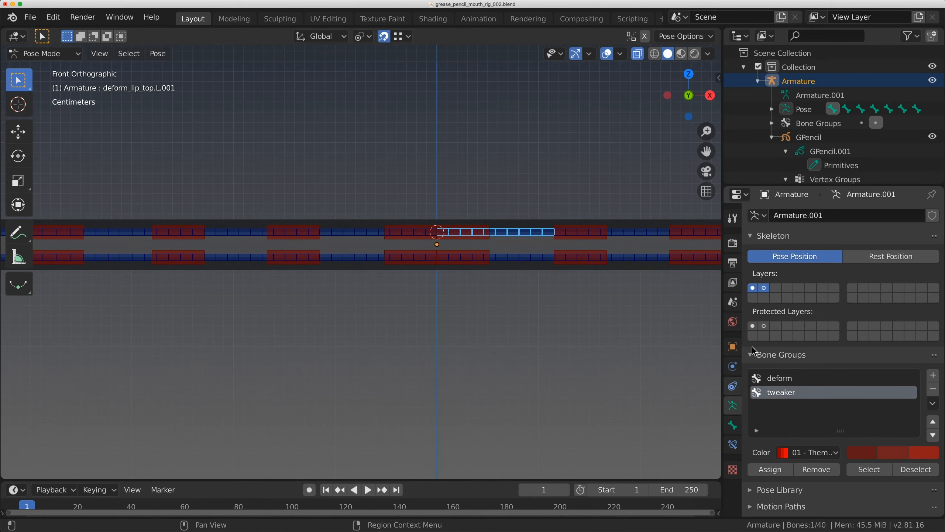
pyautogui.click(754, 287)
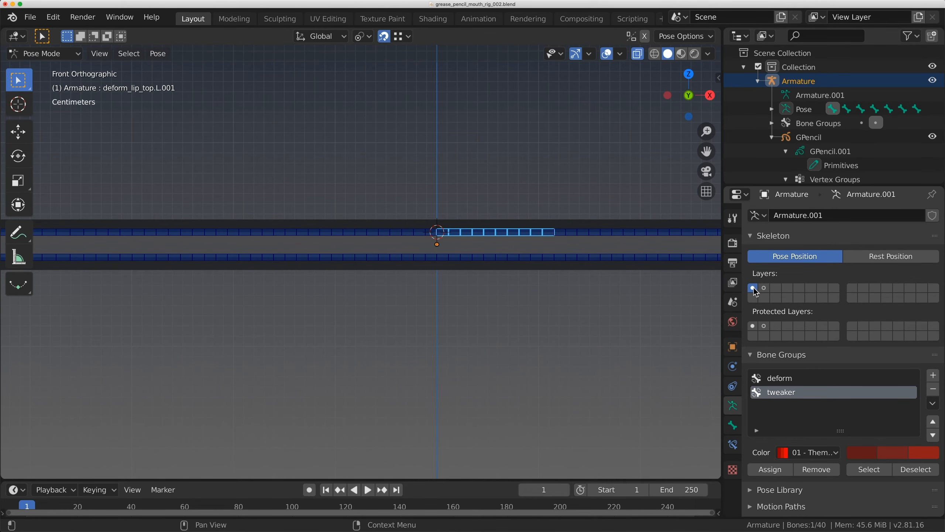
# - Set the armature's viewport display to Octahedral so the individual lip deform bones are shown as octahedra
pyautogui.click(732, 425)
pyautogui.click(732, 405)
pyautogui.scroll(-5, 800, 456)
pyautogui.click(864, 410)
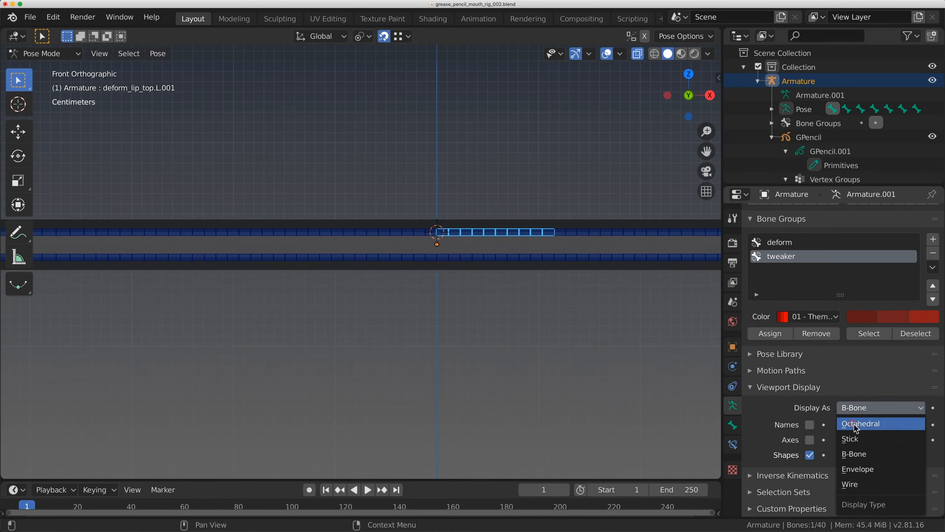
pyautogui.click(854, 425)
pyautogui.keyDown('shift'); pyautogui.moveTo(404, 244); pyautogui.dragTo(385, 279, button='middle'); pyautogui.keyUp('shift')
pyautogui.scroll(2, 385, 278)
pyautogui.scroll(1, 458, 264)
pyautogui.keyDown('shift'); pyautogui.moveTo(481, 259); pyautogui.dragTo(436, 257, button='middle'); pyautogui.keyUp('shift')
pyautogui.scroll(-2, 436, 256)
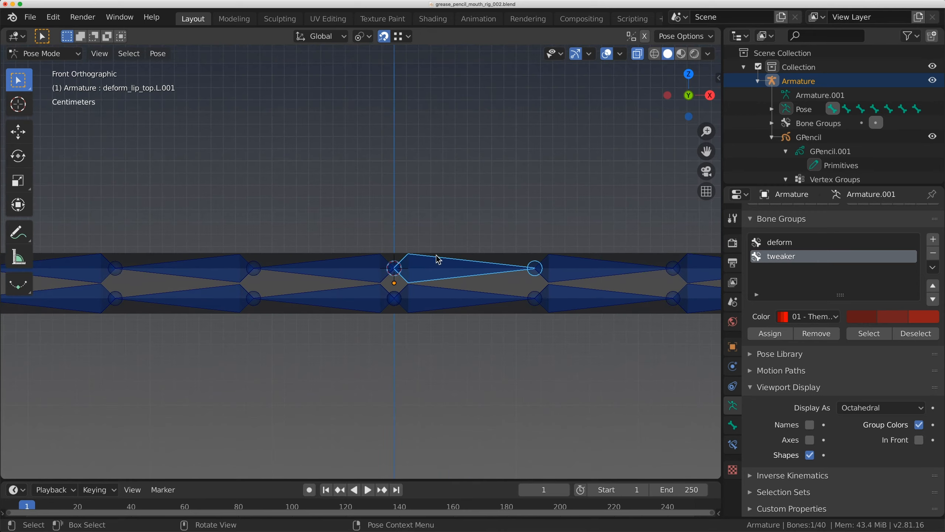
# - Add a new annotation layer and sketch a curved line with two direction arrows above the upper lip bones
pyautogui.press('n')
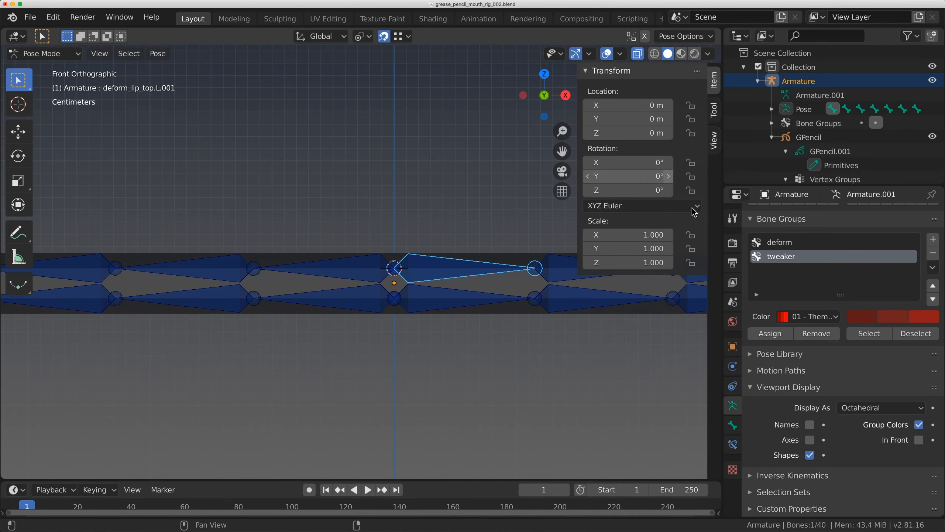
pyautogui.click(714, 140)
pyautogui.scroll(-5, 684, 428)
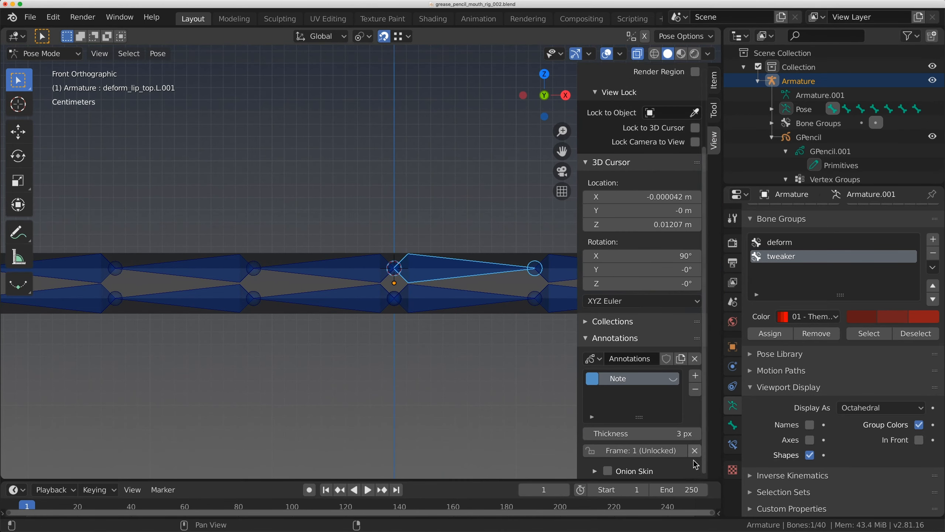
pyautogui.click(695, 375)
pyautogui.scroll(4, 403, 240)
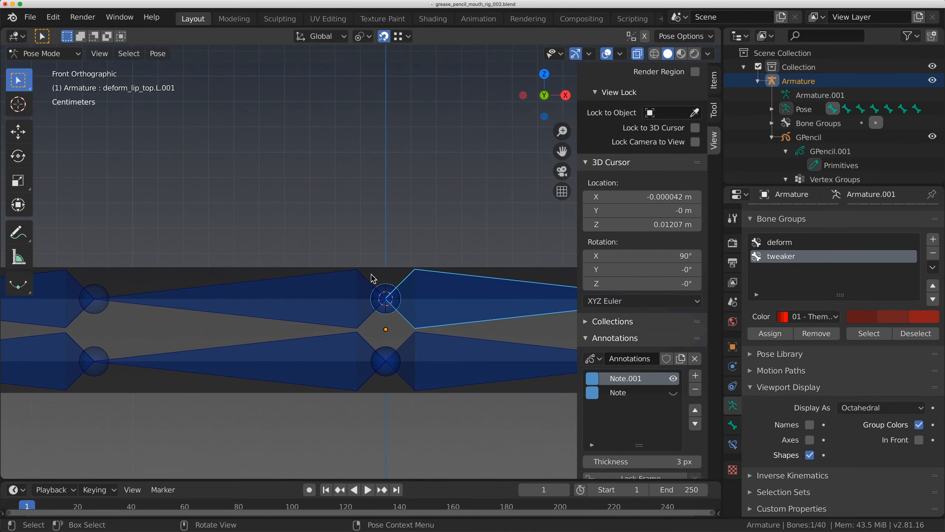
pyautogui.scroll(-8, 405, 243)
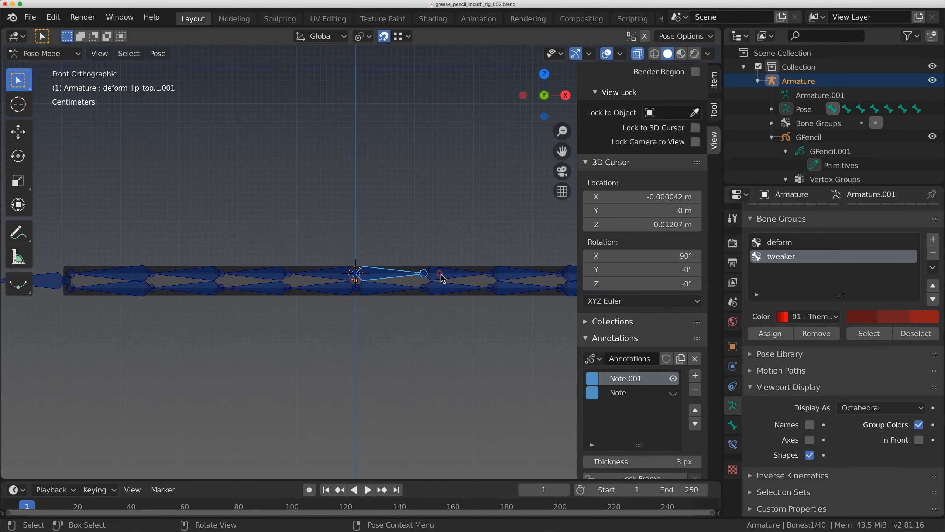
pyautogui.click(441, 275)
pyautogui.click(443, 269)
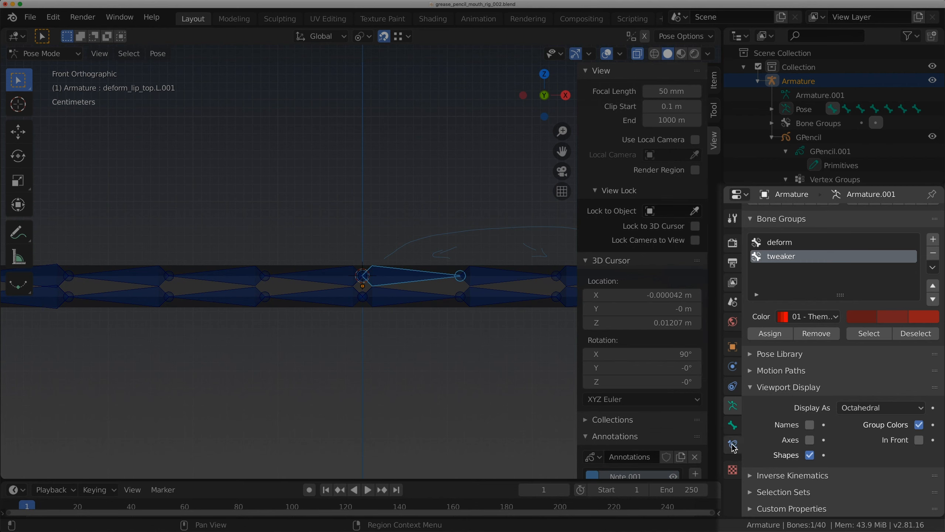
# - Examine the Bendy Bones start and end handle settings of deform_lip_top.L.001
pyautogui.click(733, 425)
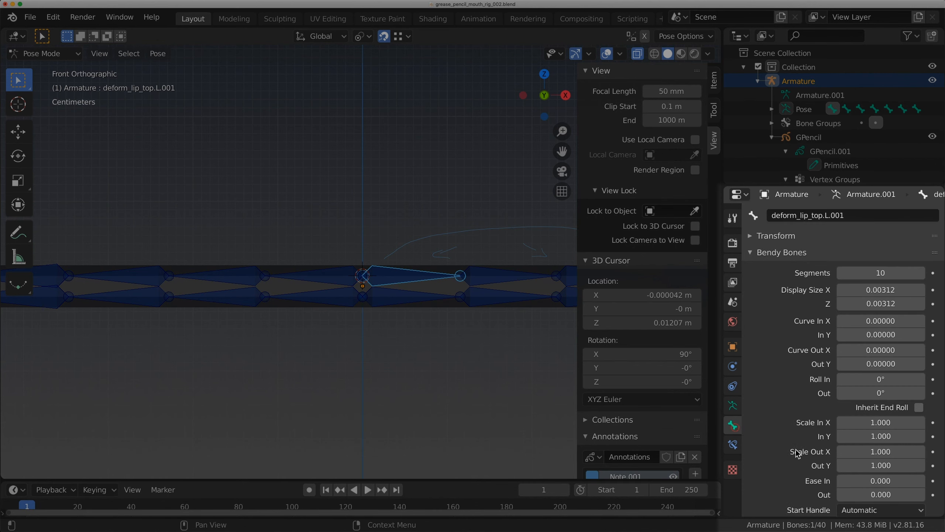
pyautogui.scroll(-5, 805, 451)
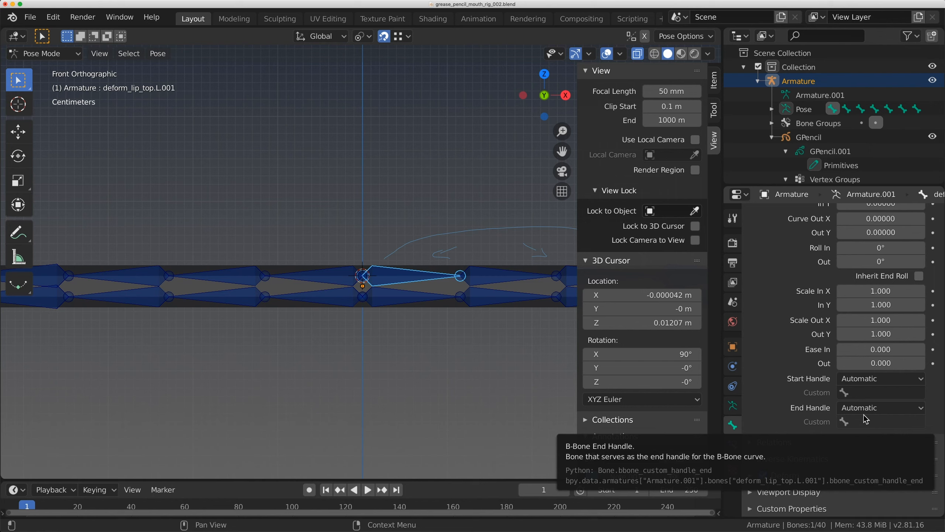
pyautogui.scroll(2, 432, 305)
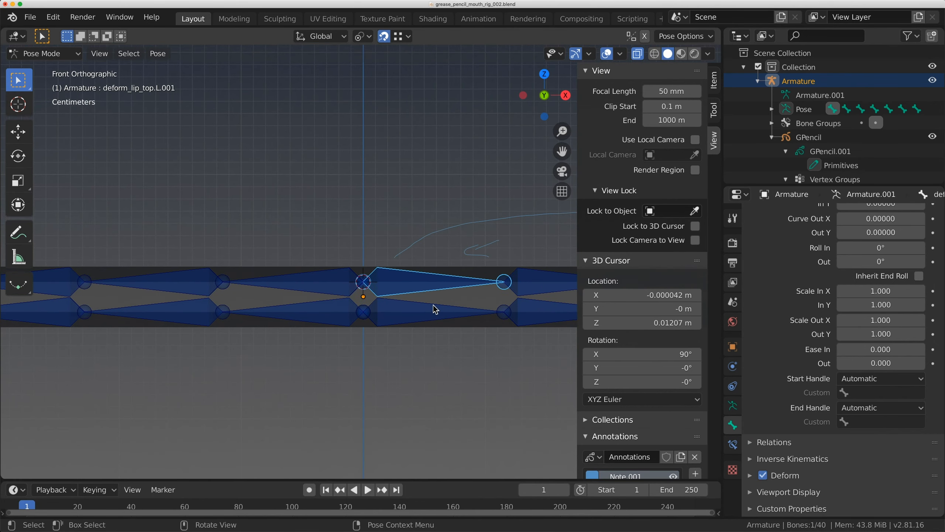
# - In Edit Mode, duplicate deform_lip_top.L.001 and snap the copy across the centre so its tip meets the original's root
pyautogui.keyDown('shift'); pyautogui.moveTo(433, 305); pyautogui.dragTo(452, 313, button='middle'); pyautogui.keyUp('shift')
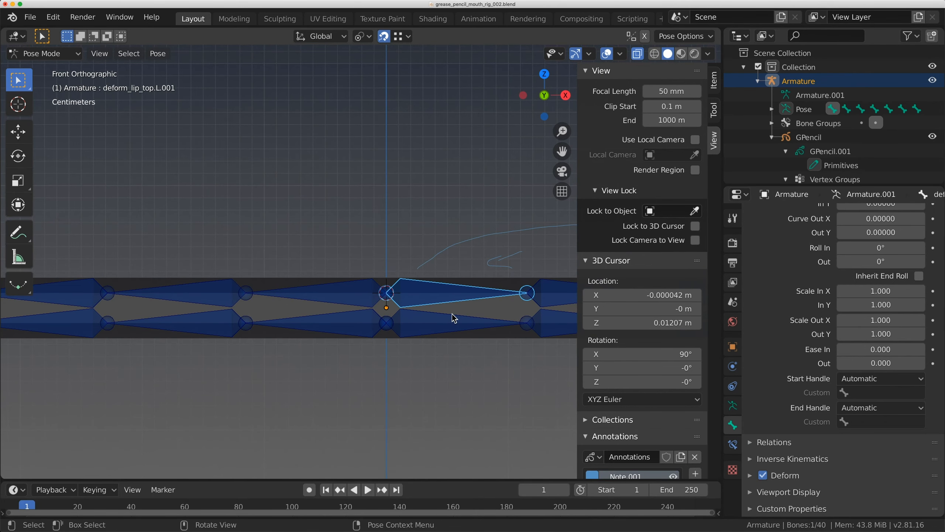
pyautogui.press('Tab')
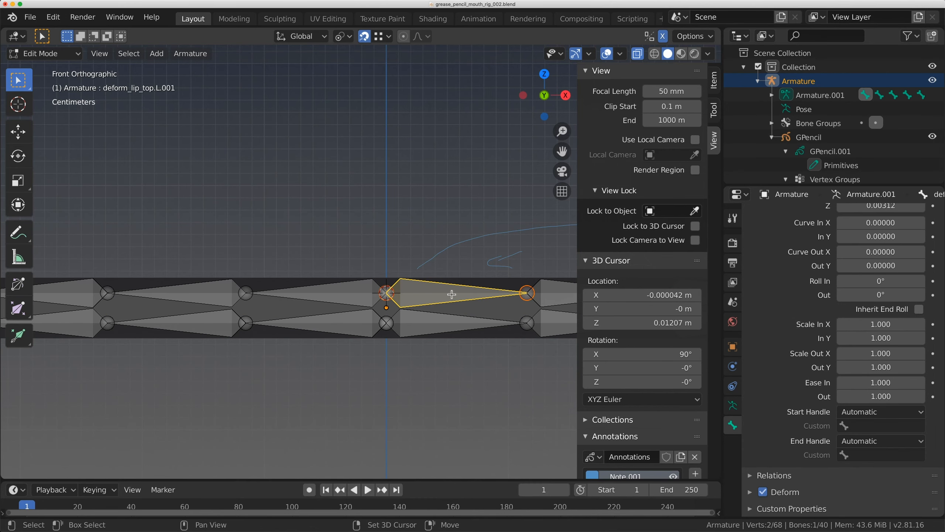
pyautogui.hotkey('shift', 'd')
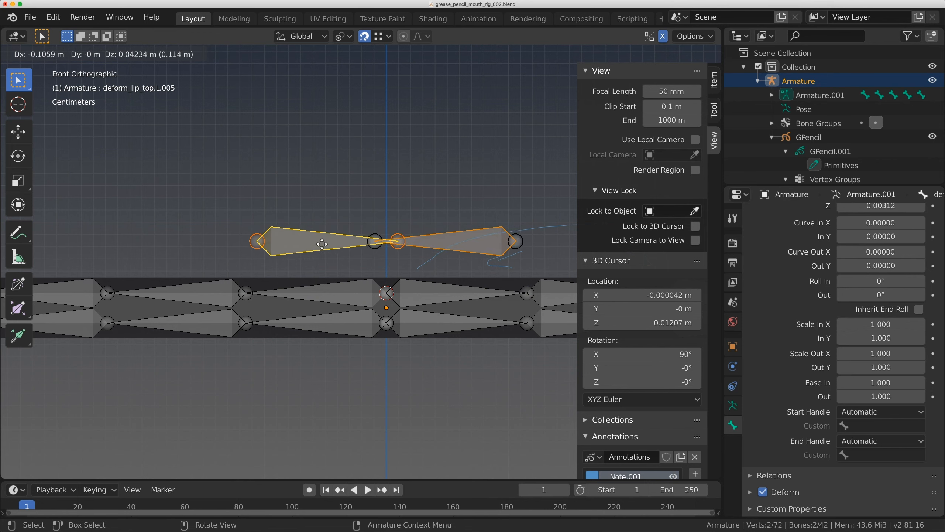
pyautogui.click(251, 297)
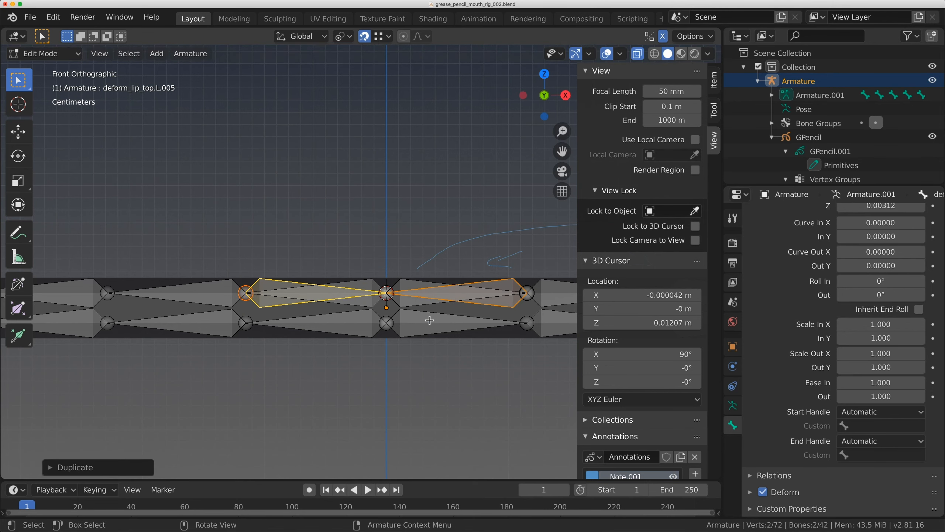
# - Hide the GPencil object and parent deform_lip_top.L.001 to its duplicate deform_lip_top.L.005 with the Connected option
pyautogui.click(407, 282)
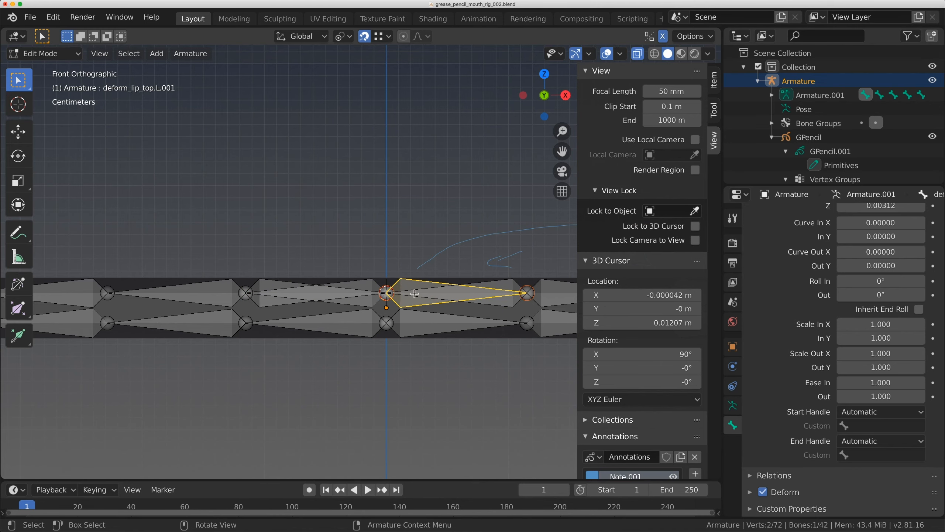
pyautogui.scroll(2, 406, 278)
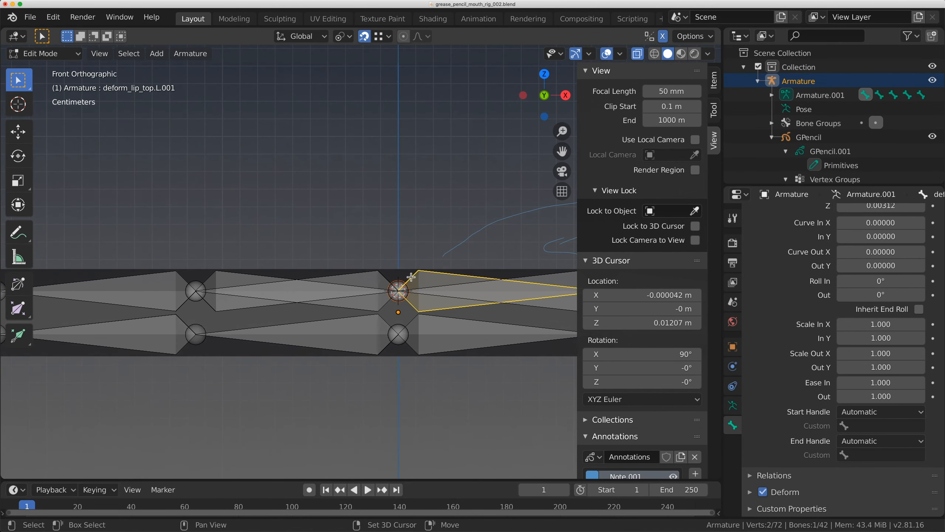
pyautogui.keyDown('shift'); pyautogui.click(221, 275); pyautogui.keyUp('shift')
pyautogui.scroll(-2, 359, 263)
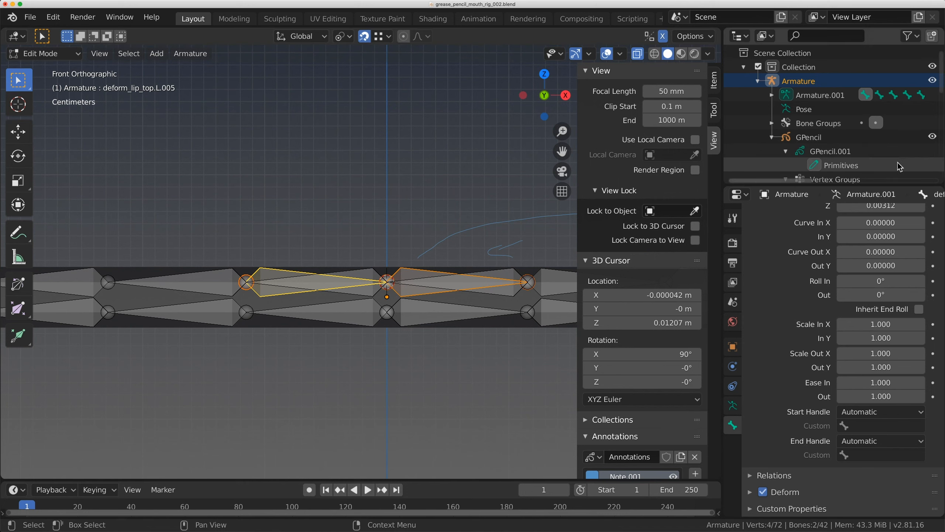
pyautogui.click(933, 137)
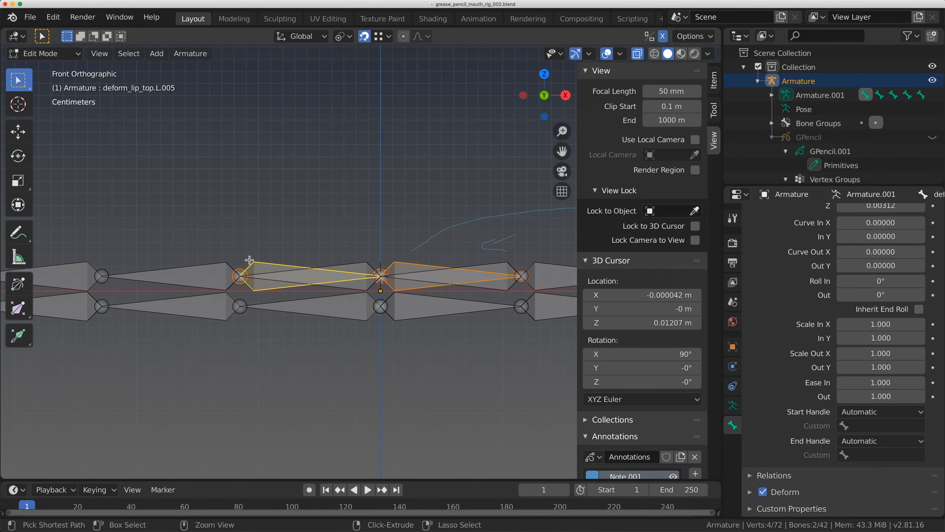
pyautogui.hotkey('ctrl', 'p')
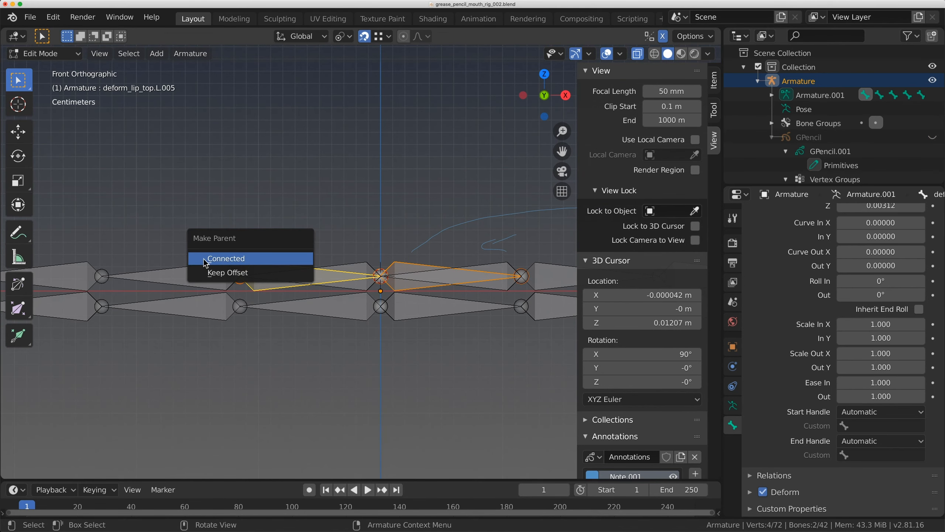
pyautogui.click(237, 264)
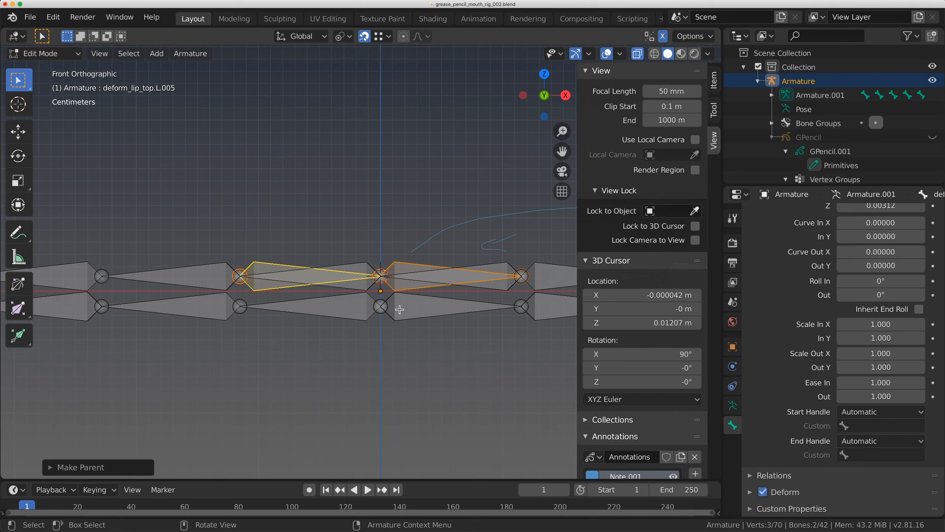
# - Duplicate deform_lip_bot.L.001 across the centre onto the opposite lower lip bone and parent the original to the copy as Connected
pyautogui.click(444, 301)
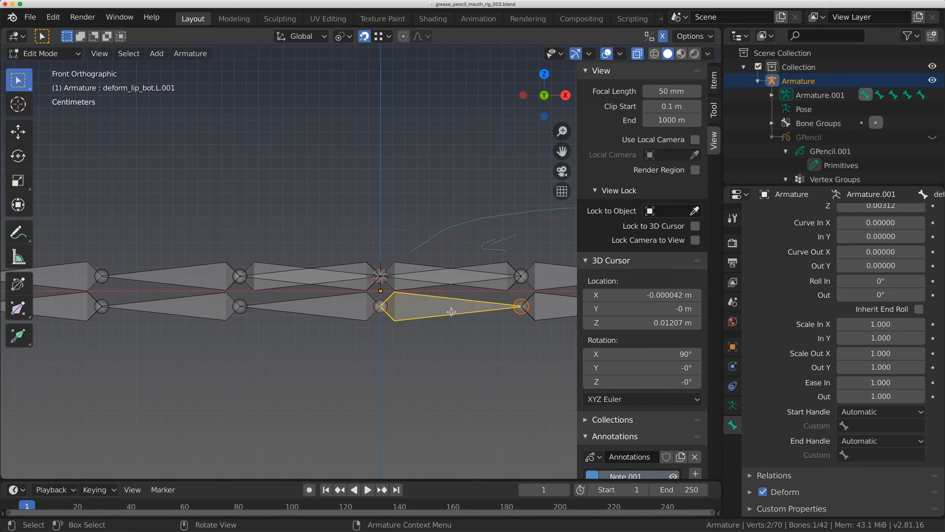
pyautogui.hotkey('shift', 'd')
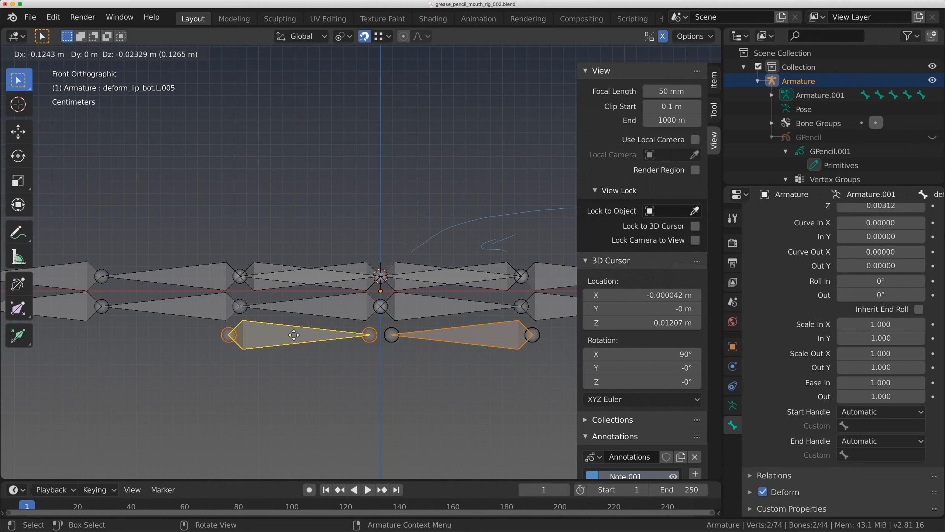
pyautogui.click(246, 311)
pyautogui.keyDown('shift'); pyautogui.click(466, 324); pyautogui.keyUp('shift')
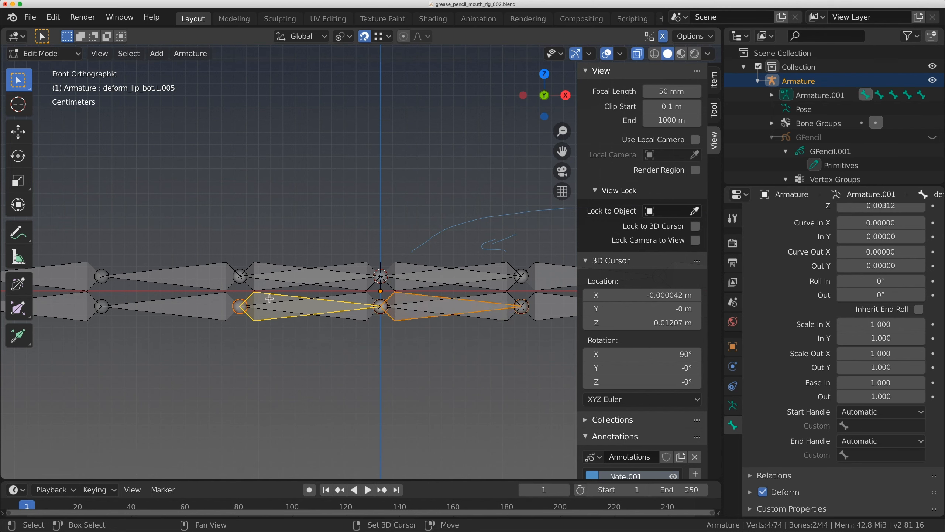
pyautogui.hotkey('ctrl', 'p')
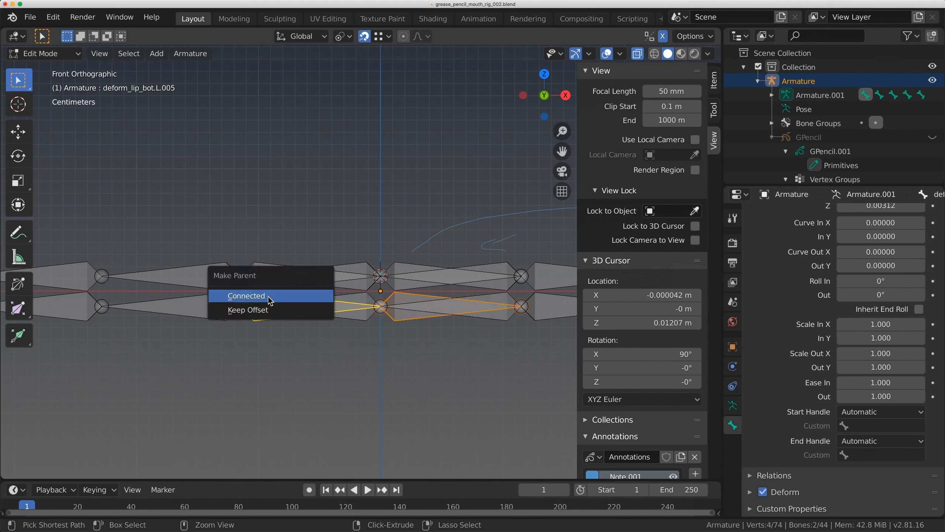
pyautogui.click(270, 298)
pyautogui.press('Tab')
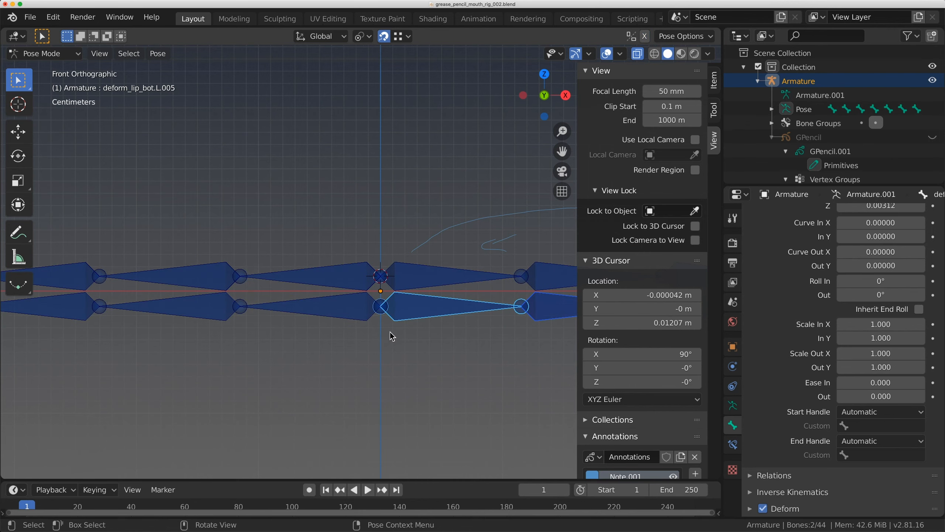
pyautogui.press('Tab')
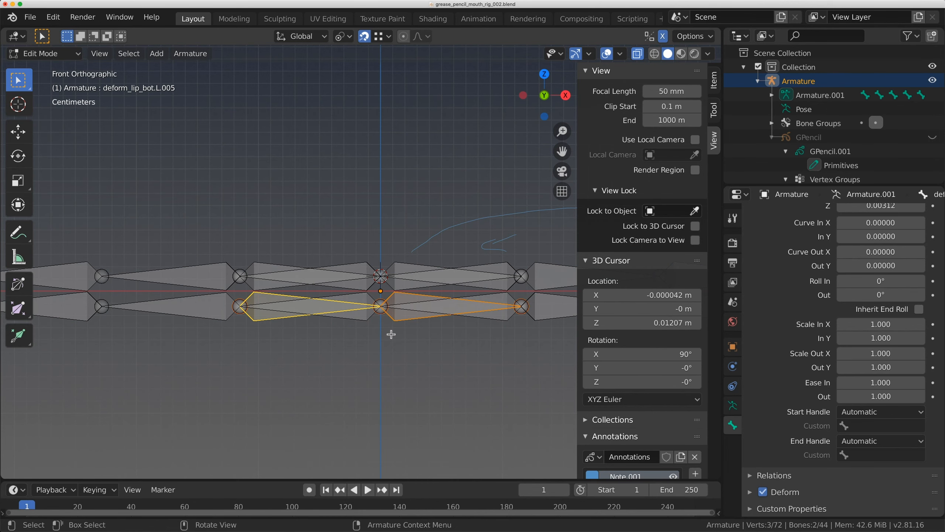
pyautogui.click(508, 321)
pyautogui.keyDown('shift'); pyautogui.click(507, 265); pyautogui.keyUp('shift')
pyautogui.keyDown('shift'); pyautogui.click(270, 267); pyautogui.keyUp('shift')
pyautogui.keyDown('shift'); pyautogui.click(263, 321); pyautogui.keyUp('shift')
pyautogui.click(44, 53)
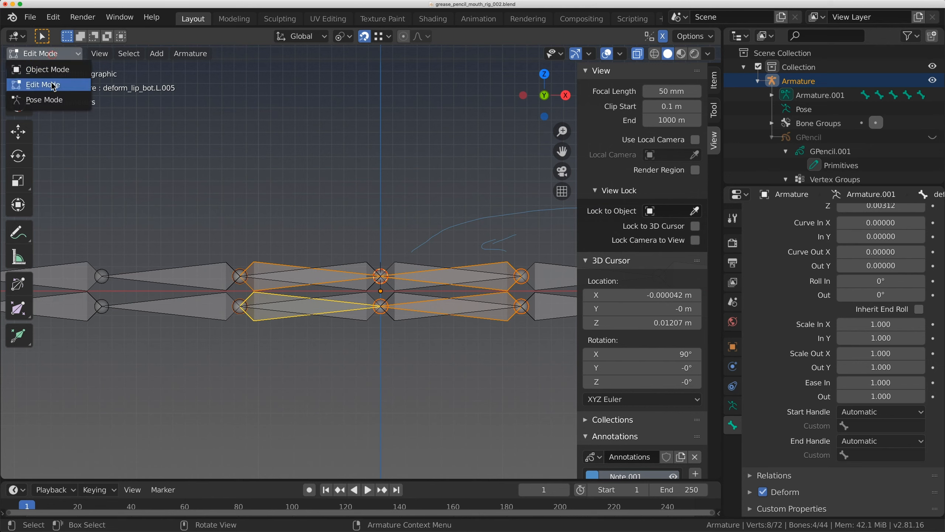
pyautogui.click(41, 101)
pyautogui.click(49, 53)
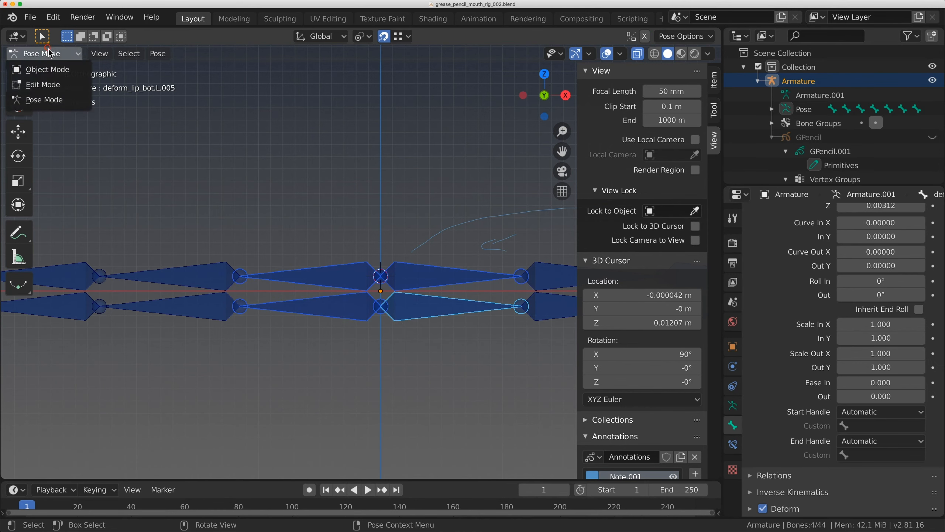
pyautogui.click(52, 84)
# - Select the two upper and two lower duplicated centre lip bones and clear their pose constraints in Pose Mode
pyautogui.click(262, 267)
pyautogui.keyDown('shift'); pyautogui.click(511, 270); pyautogui.keyUp('shift')
pyautogui.keyDown('shift'); pyautogui.click(514, 321); pyautogui.keyUp('shift')
pyautogui.keyDown('shift'); pyautogui.click(259, 321); pyautogui.keyUp('shift')
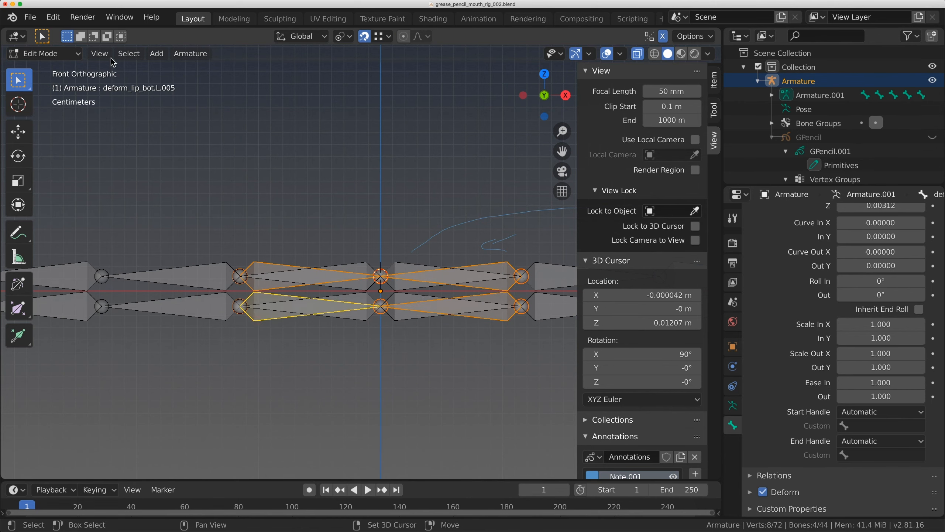
pyautogui.click(64, 59)
pyautogui.click(55, 99)
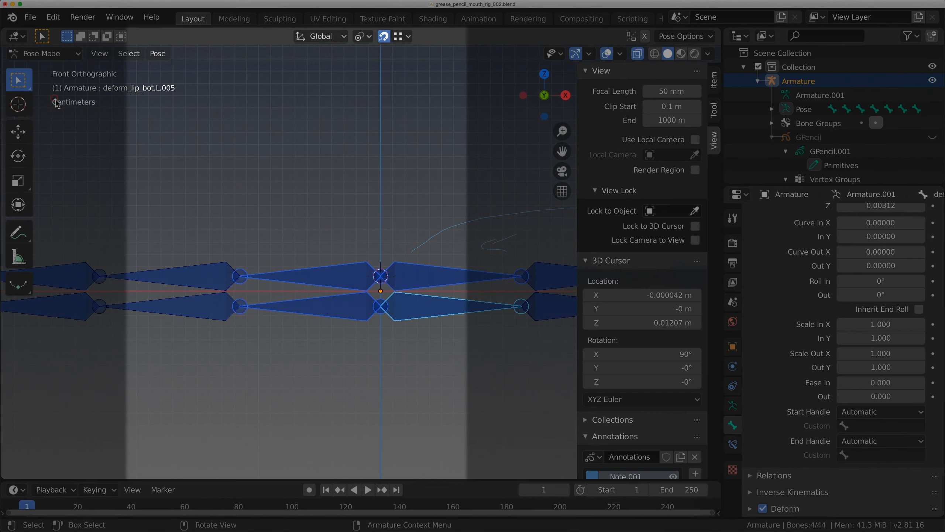
pyautogui.click(163, 55)
pyautogui.moveTo(234, 312)
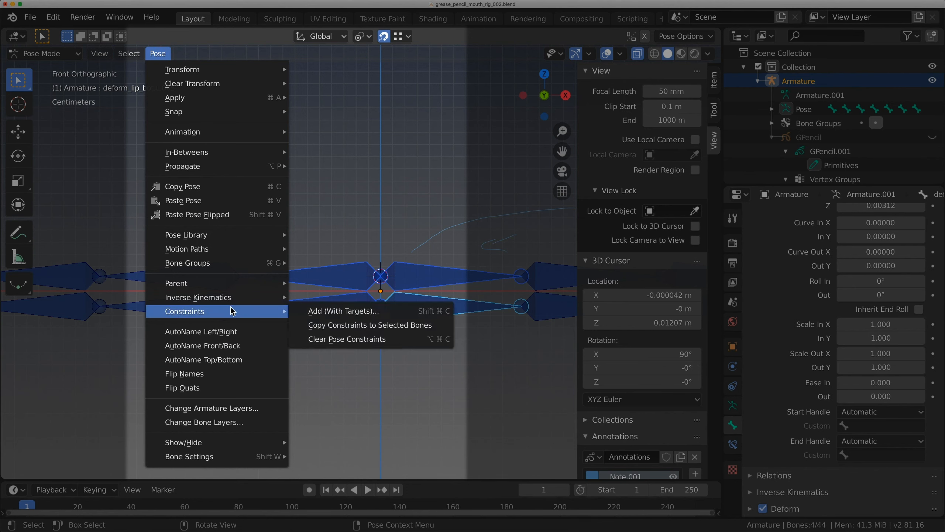
pyautogui.click(349, 339)
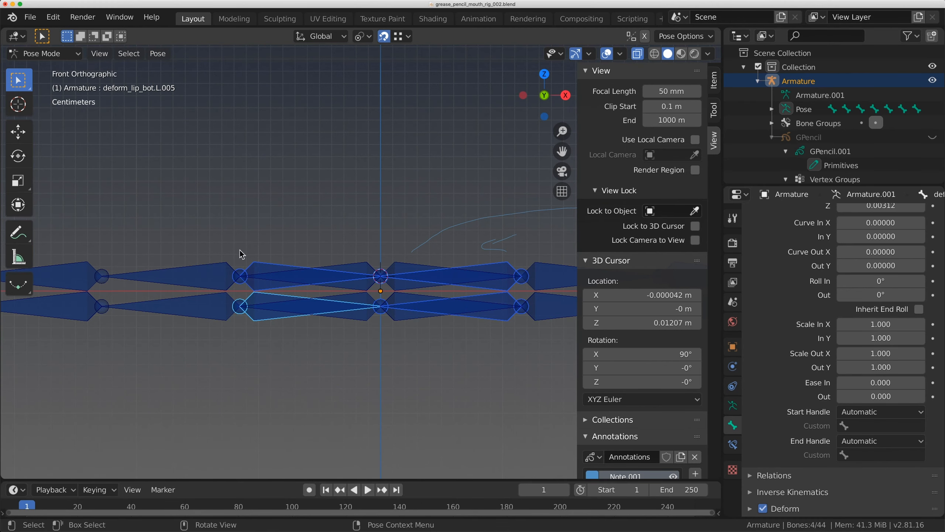
# - Show the second armature layer with the tweaker bones alongside the first and select control_lip_top.L.001
pyautogui.click(733, 405)
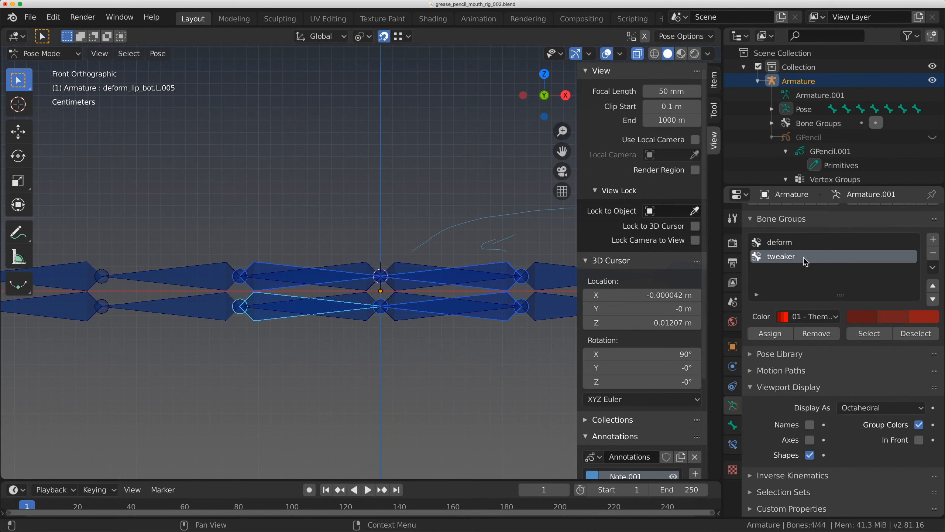
pyautogui.scroll(6, 790, 261)
pyautogui.keyDown('shift'); pyautogui.click(763, 288); pyautogui.keyUp('shift')
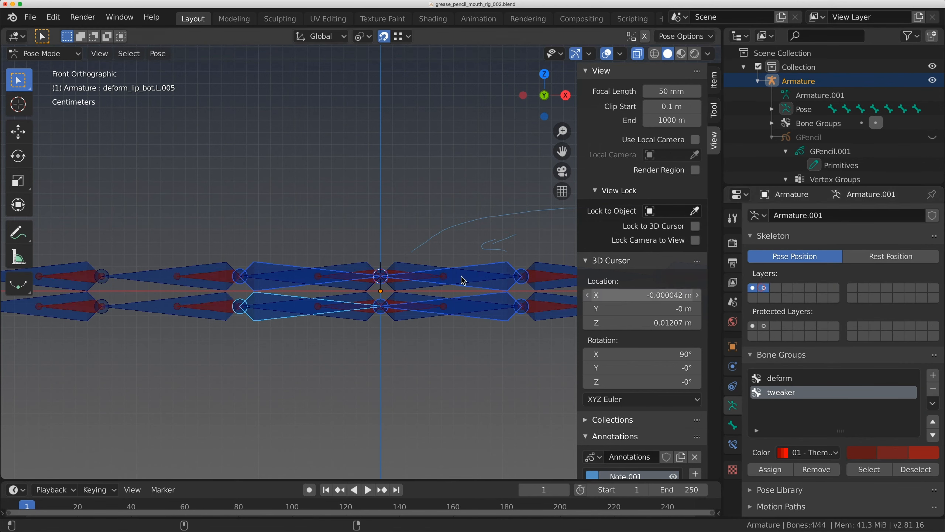
pyautogui.click(389, 271)
pyautogui.click(390, 271)
pyautogui.click(391, 272)
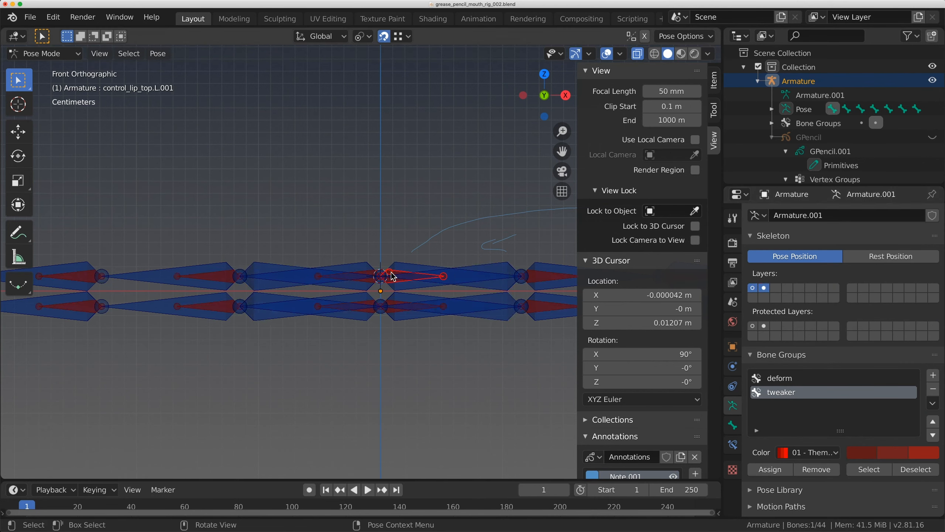
# - Test-move the control_lip_top.L.001 tweaker upward and undo the move
pyautogui.press('g')
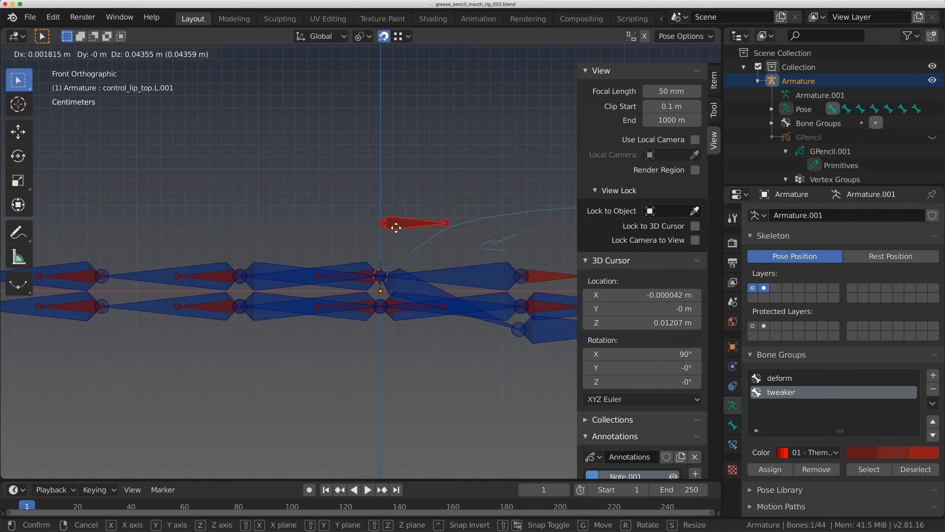
pyautogui.click(392, 194)
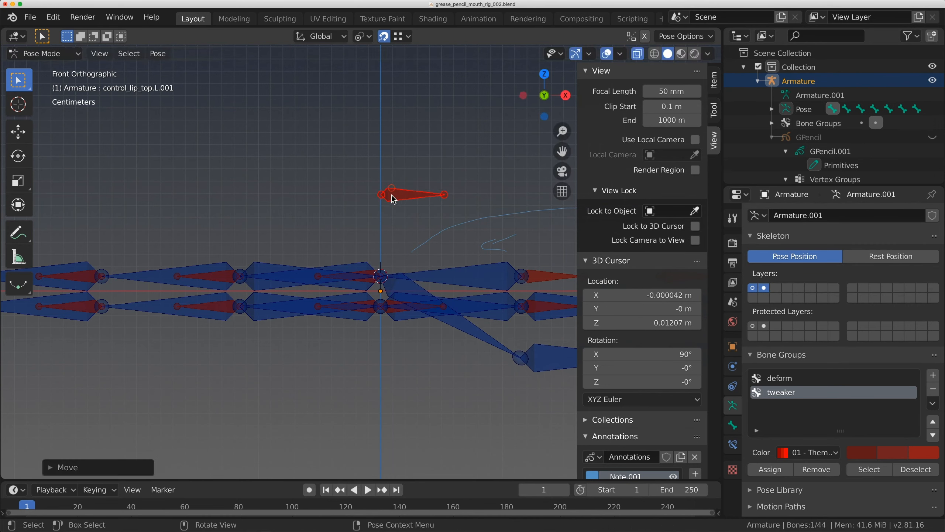
pyautogui.hotkey('ctrl', 'z')
# - Add a Copy Location constraint to deform_lip_top.L.005 with control_lip_top.R.002 as its target
pyautogui.click(266, 269)
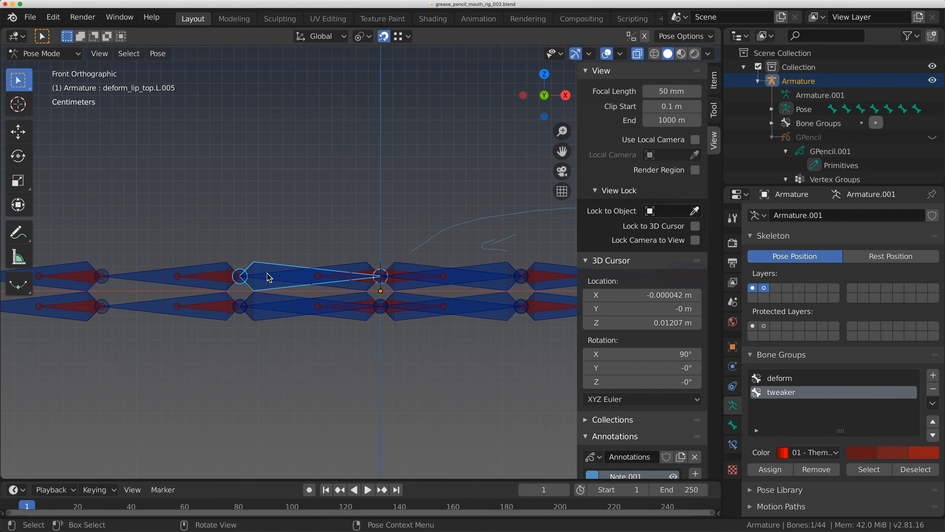
pyautogui.keyDown('shift'); pyautogui.moveTo(267, 273); pyautogui.dragTo(369, 266, button='middle'); pyautogui.keyUp('shift')
pyautogui.scroll(3, 364, 275)
pyautogui.keyDown('shift'); pyautogui.click(295, 271); pyautogui.keyUp('shift')
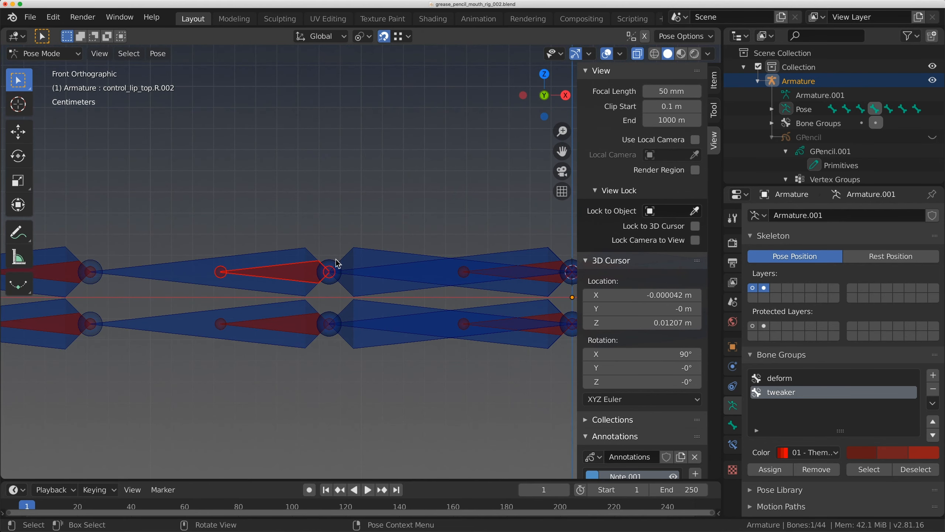
pyautogui.click(309, 267)
pyautogui.keyDown('shift'); pyautogui.click(368, 255); pyautogui.keyUp('shift')
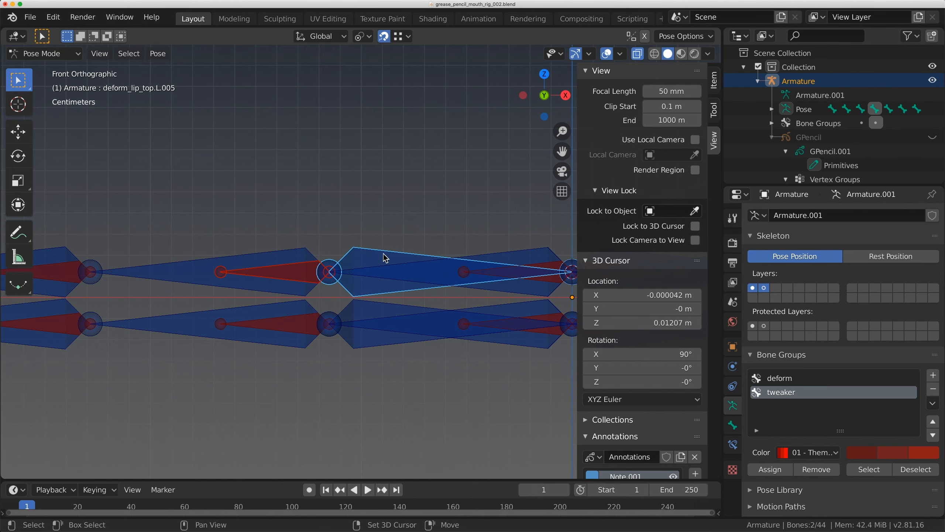
pyautogui.keyDown('shift'); pyautogui.moveTo(385, 258); pyautogui.dragTo(339, 254, button='middle'); pyautogui.keyUp('shift')
pyautogui.press('shift+super+c')
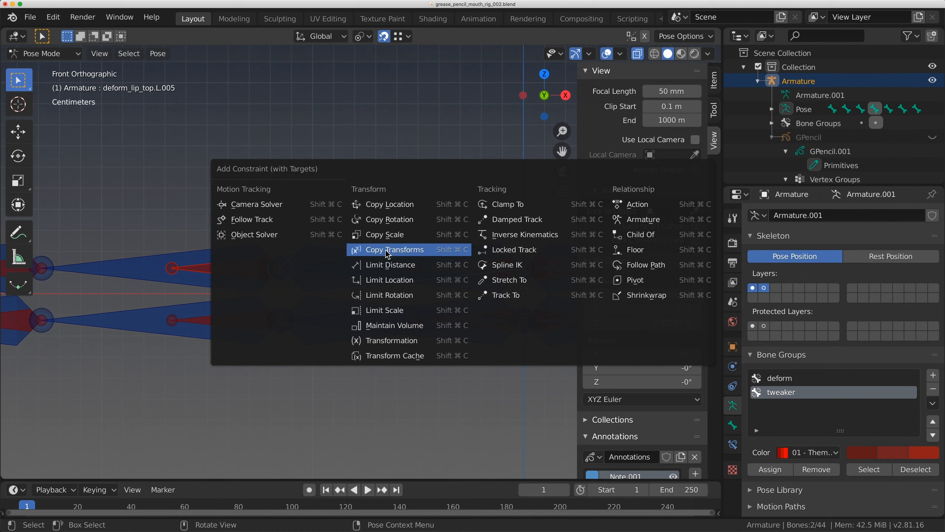
pyautogui.click(390, 205)
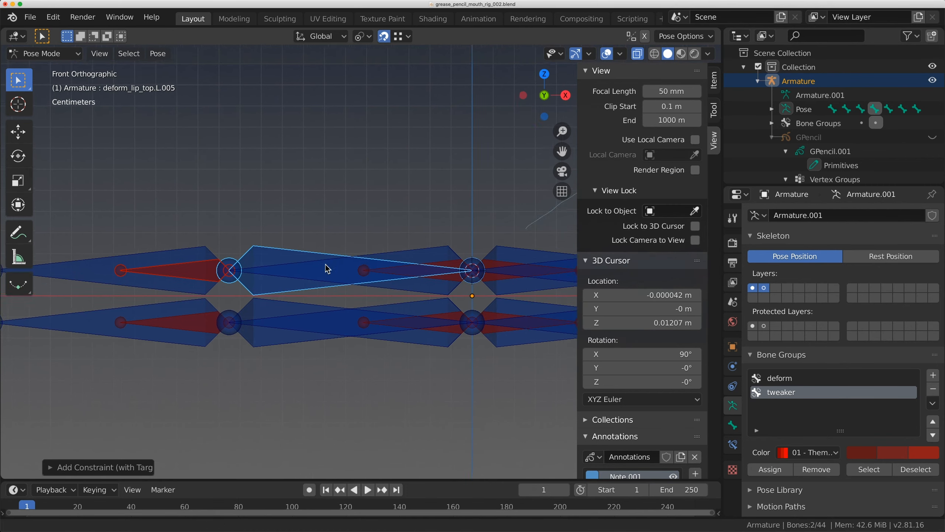
# - Add a Stretch To constraint to deform_lip_top.L.005 with control_lip_top.L.001 as its target
pyautogui.keyDown('shift'); pyautogui.moveTo(328, 269); pyautogui.dragTo(268, 269, button='middle'); pyautogui.keyUp('shift')
pyautogui.click(435, 264)
pyautogui.keyDown('shift'); pyautogui.click(261, 258); pyautogui.keyUp('shift')
pyautogui.press('shift+super+c')
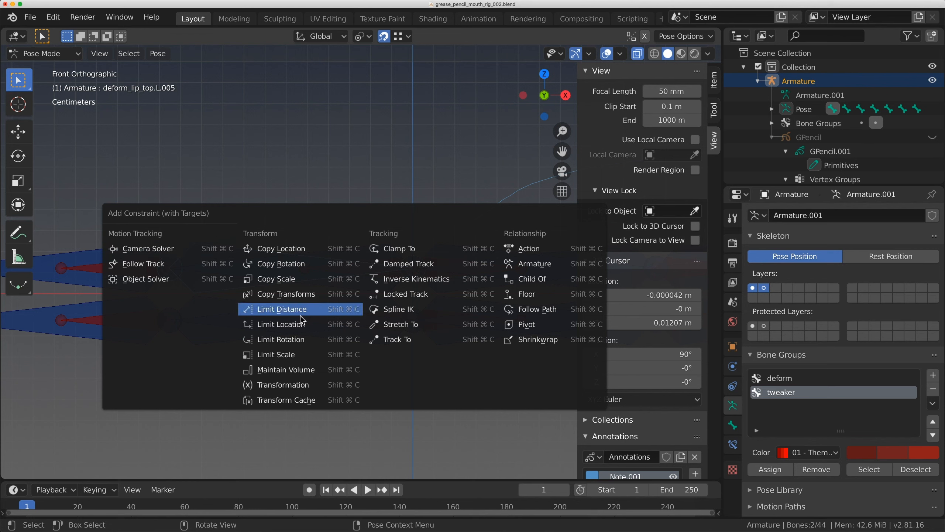
pyautogui.click(412, 325)
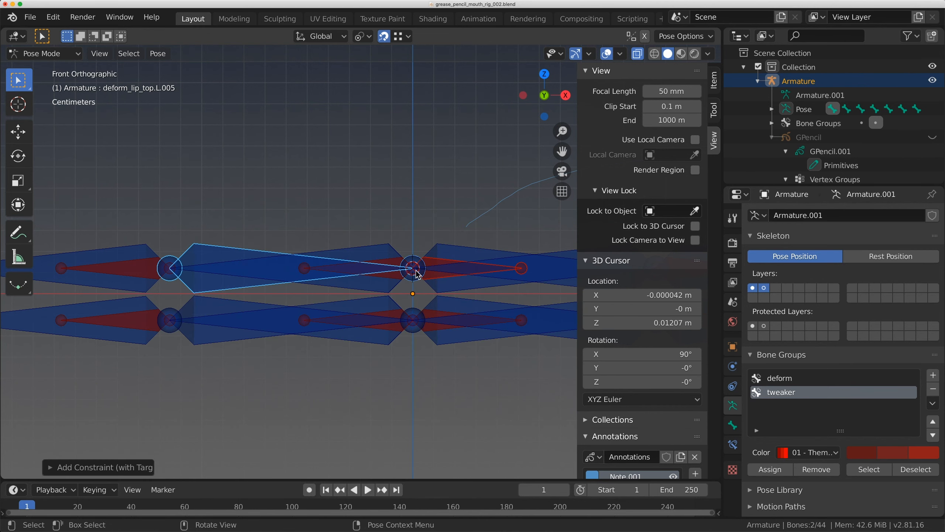
# - Set the armature's viewport display type to B-Bone
pyautogui.scroll(-5, 826, 495)
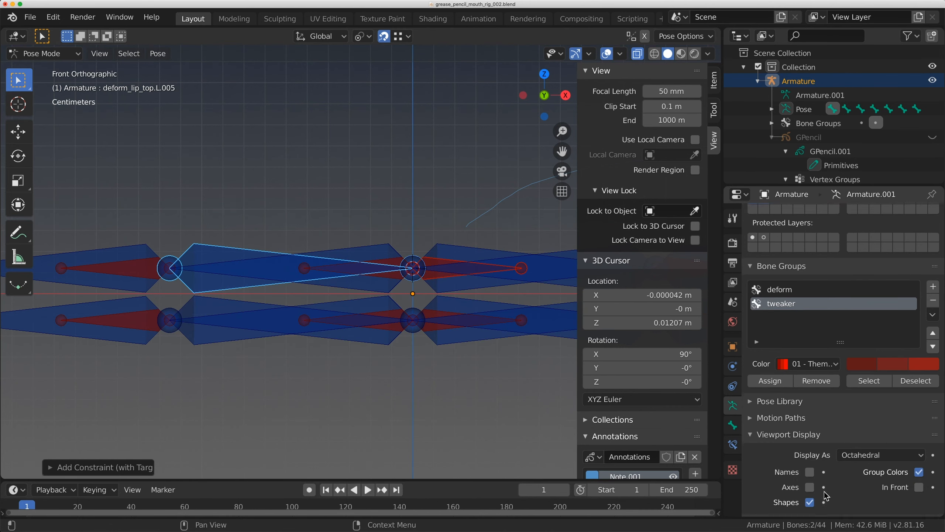
pyautogui.scroll(-2, 826, 495)
pyautogui.click(873, 411)
pyautogui.click(859, 454)
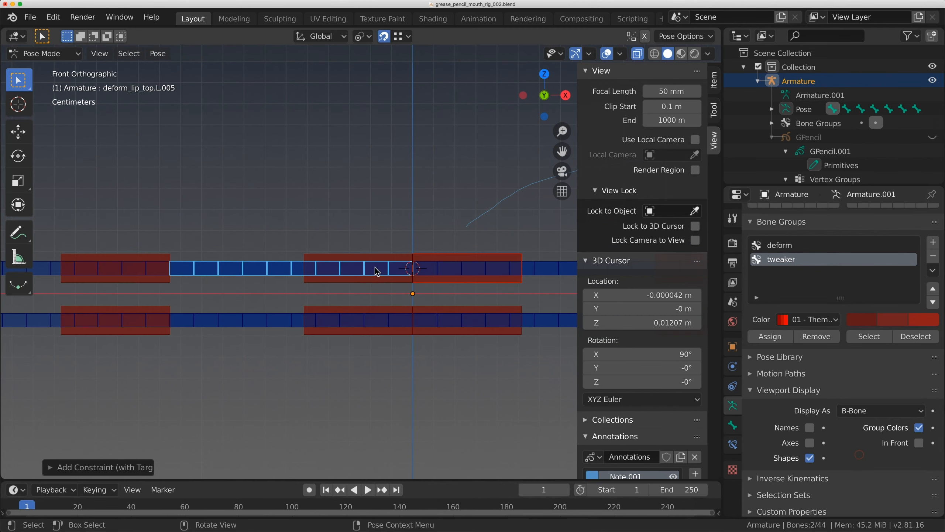
# - Test-move the control_lip_top.L.001 tweaker upward to check the upper lip's curvature, and cancel the move
pyautogui.click(441, 266)
pyautogui.keyDown('shift'); pyautogui.moveTo(439, 270); pyautogui.dragTo(403, 316, button='middle'); pyautogui.keyUp('shift')
pyautogui.click(413, 301)
pyautogui.scroll(-4, 411, 299)
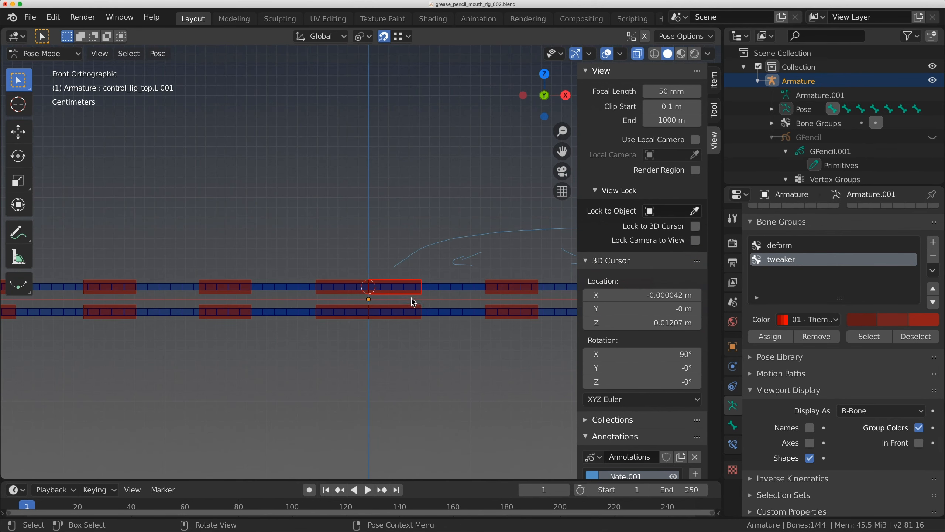
pyautogui.press('g')
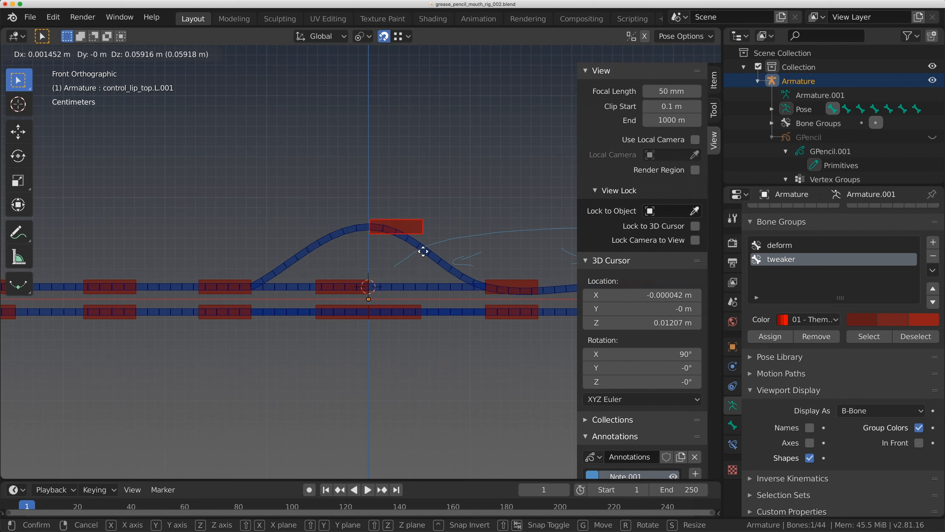
pyautogui.rightClick(424, 267)
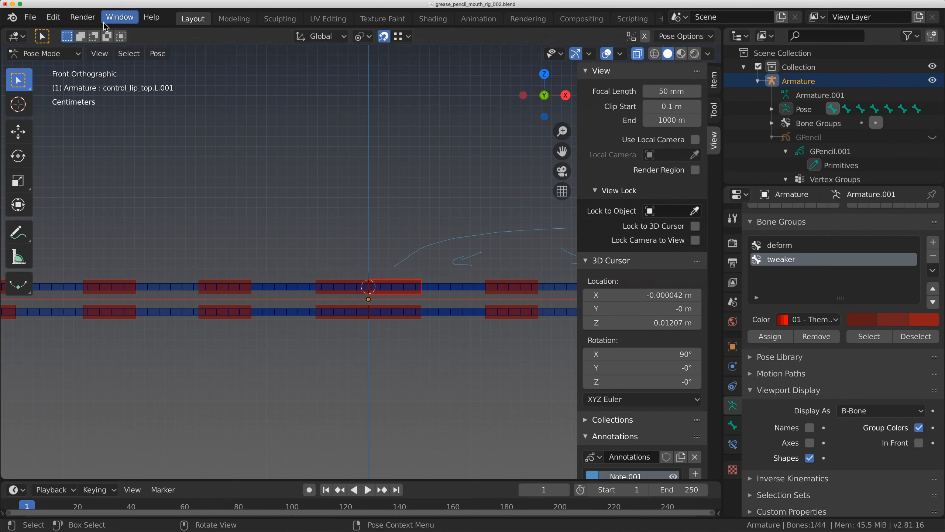
# - Display the armature as Octahedral and select the two upper and two lower duplicated centre lip bones
pyautogui.click(908, 411)
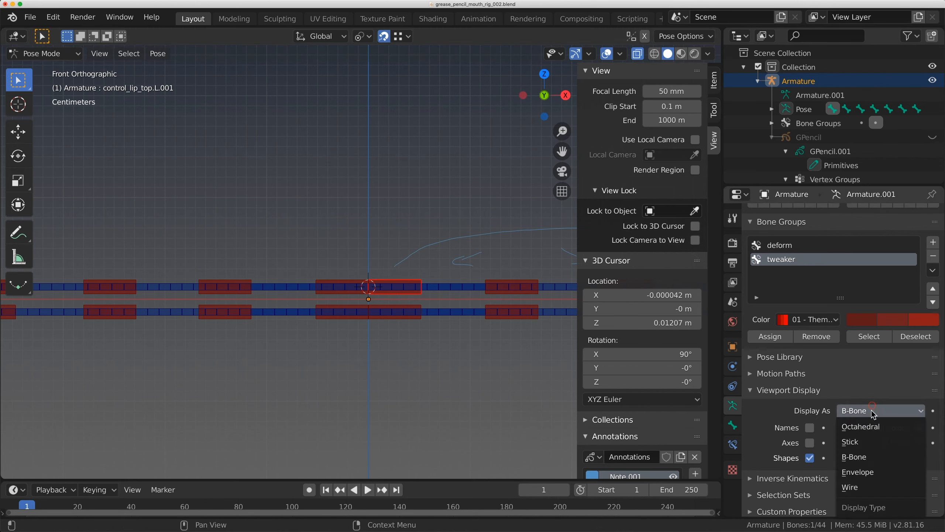
pyautogui.click(908, 425)
pyautogui.click(271, 280)
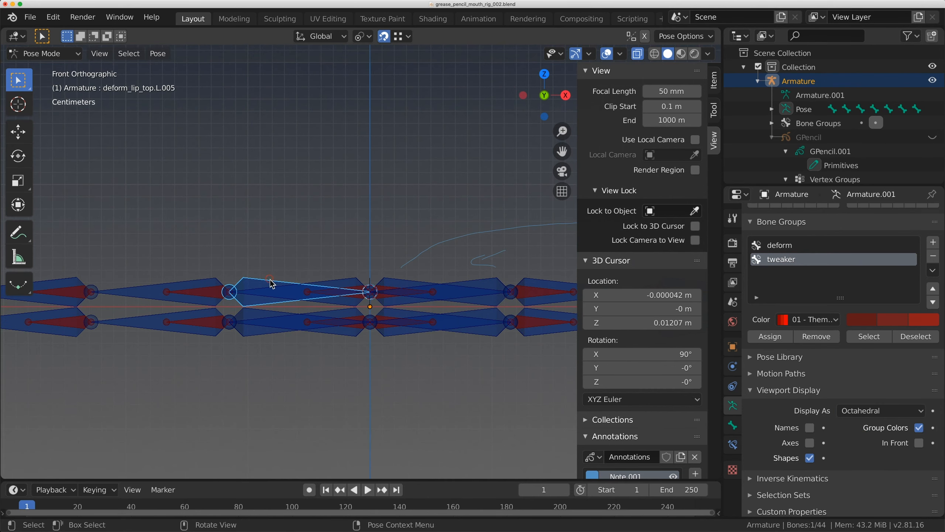
pyautogui.click(485, 284)
pyautogui.keyDown('shift'); pyautogui.click(265, 280); pyautogui.keyUp('shift')
pyautogui.keyDown('shift'); pyautogui.click(249, 333); pyautogui.keyUp('shift')
pyautogui.keyDown('shift'); pyautogui.click(493, 334); pyautogui.keyUp('shift')
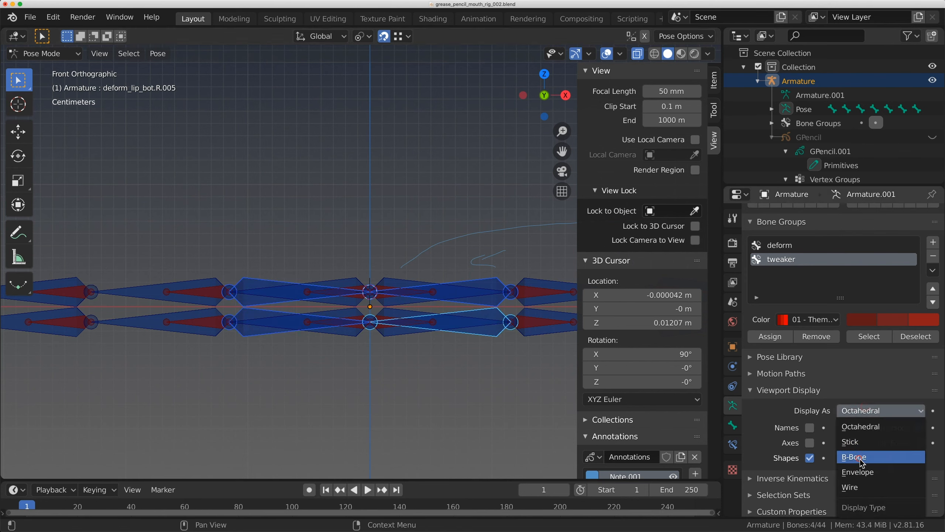
# - Display the armature as B-Bone and scale down the B-Bone thickness of the four selected centre bones
pyautogui.click(858, 456)
pyautogui.hotkey('ctrl', 'alt', 's')
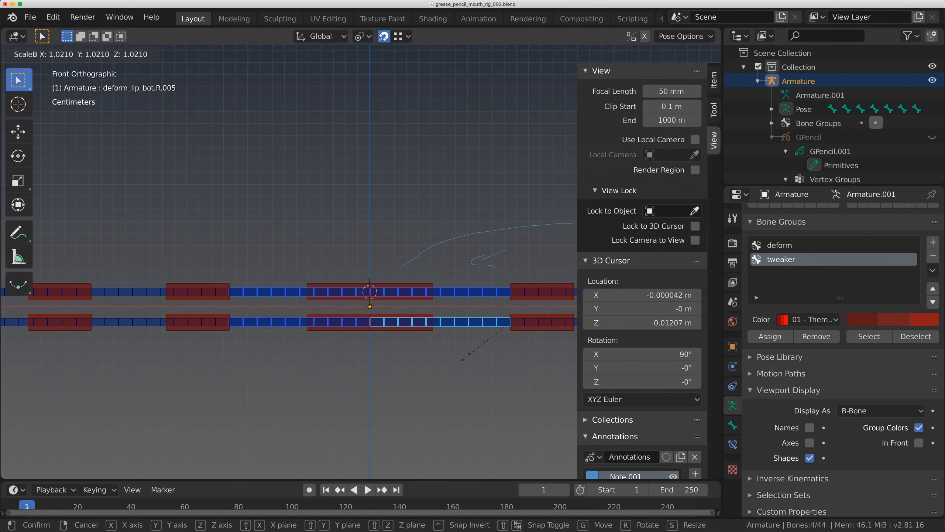
pyautogui.click(495, 337)
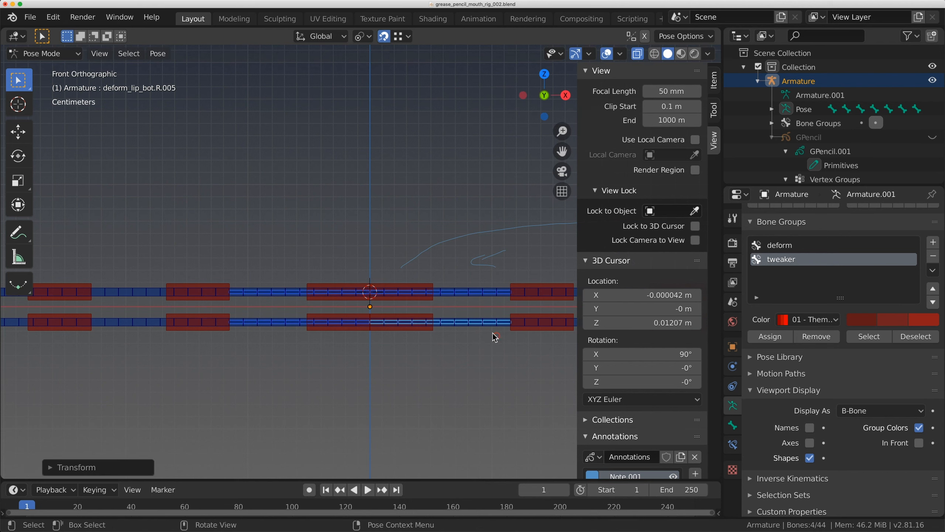
# - Move the control_lip_top.L.001 tweaker up about 0.067 m and select deform_lip_top.L.005
pyautogui.click(388, 288)
pyautogui.press('g')
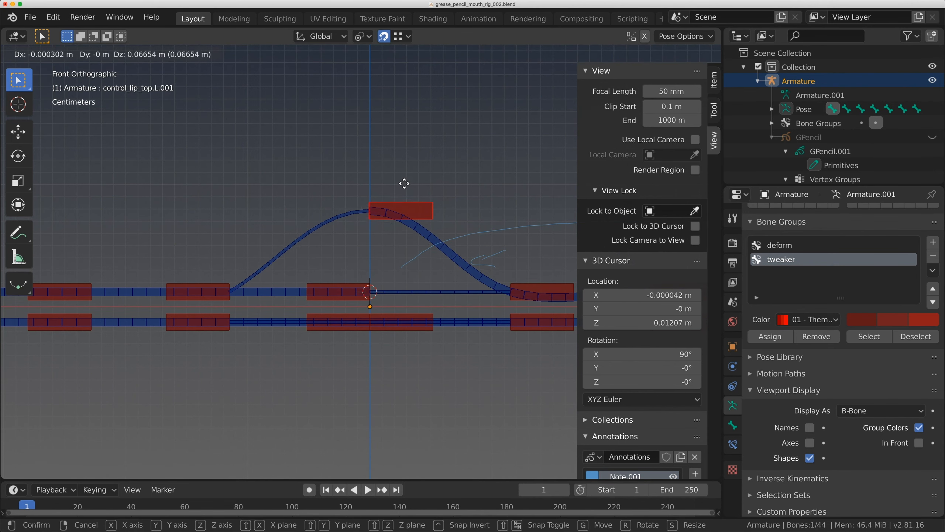
pyautogui.click(404, 183)
pyautogui.click(379, 211)
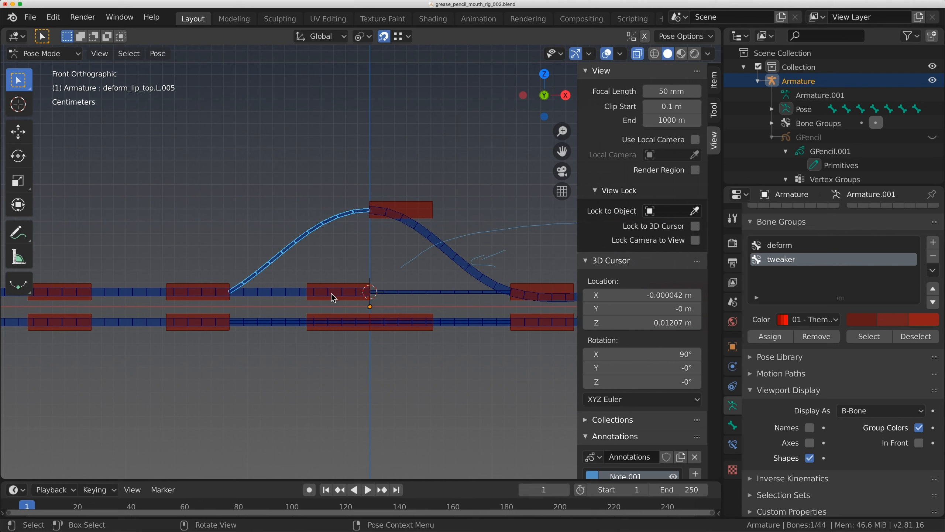
# - Try moving the control_lip_bot.R.001 tweaker downward and cancel the move
pyautogui.click(340, 329)
pyautogui.press('g')
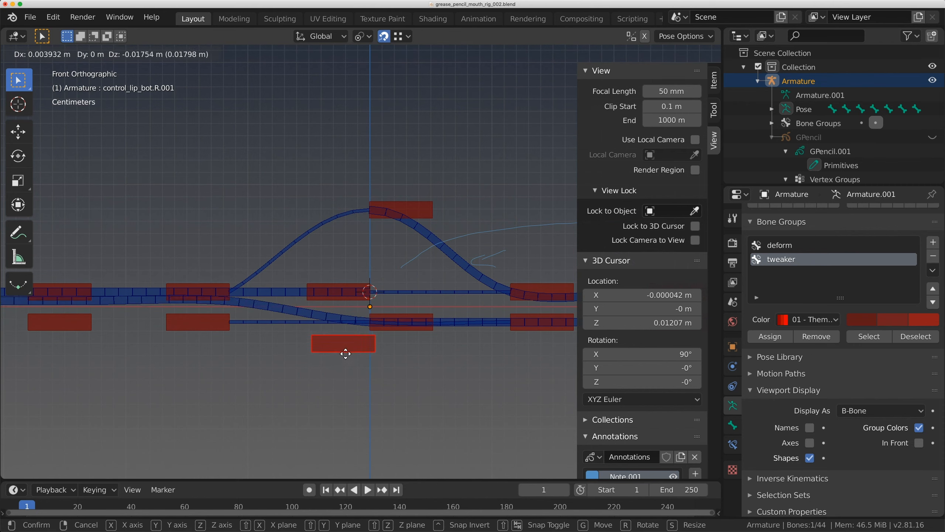
pyautogui.press('Escape')
# - Raise the control_lip_top.L.001 tweaker slightly further and clear the bone selection
pyautogui.scroll(2, 375, 323)
pyautogui.click(415, 181)
pyautogui.press('g')
pyautogui.click(419, 174)
pyautogui.hscroll(5, 436, 284)
pyautogui.click(383, 291)
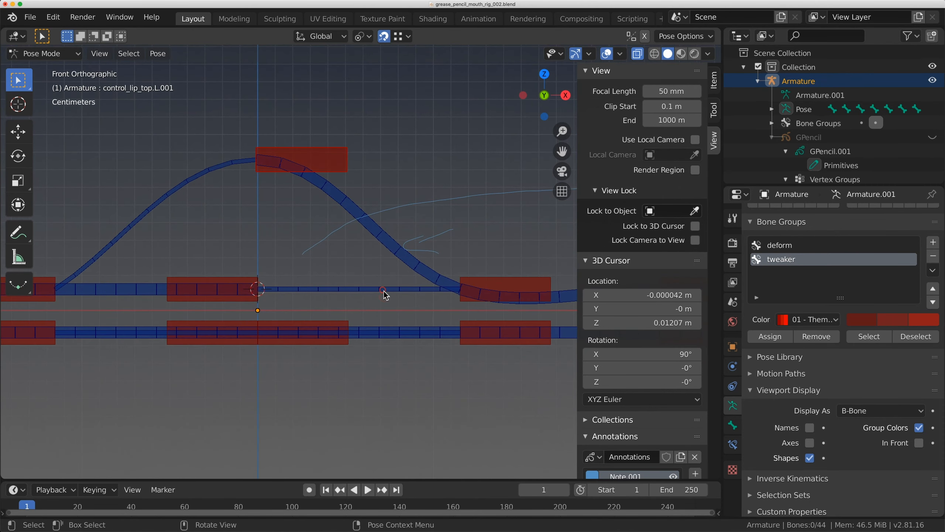
# - Add a Copy Location constraint to deform_lip_top.R.005 with control_lip_top.L.002 as its target
pyautogui.click(496, 285)
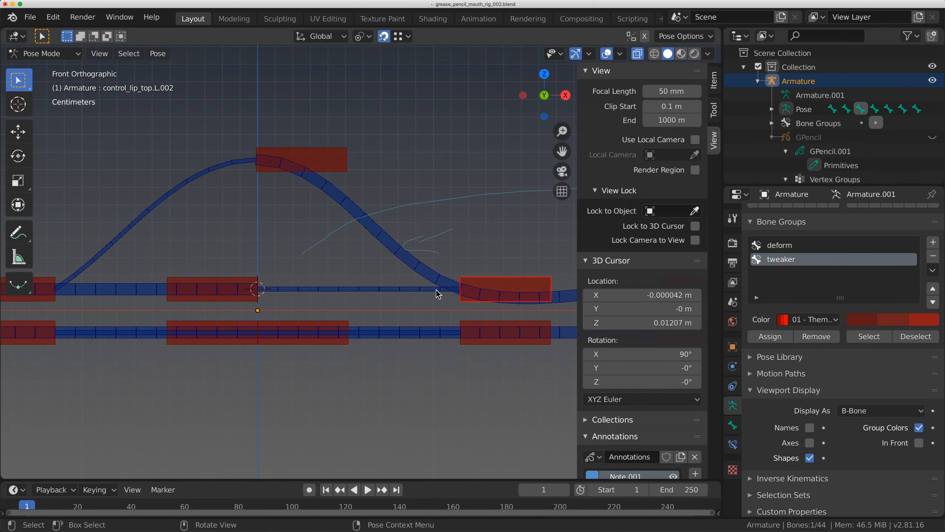
pyautogui.keyDown('shift'); pyautogui.click(353, 293); pyautogui.keyUp('shift')
pyautogui.press('shift+super+c')
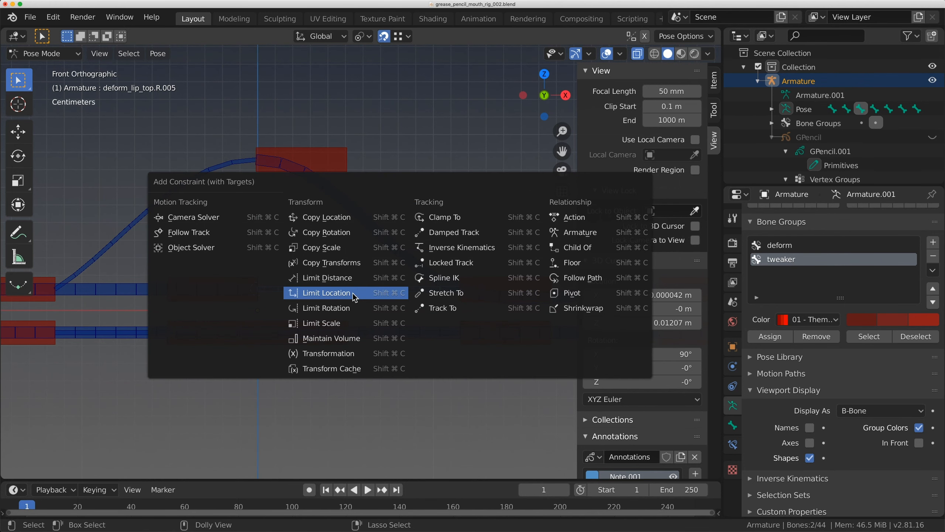
pyautogui.click(326, 217)
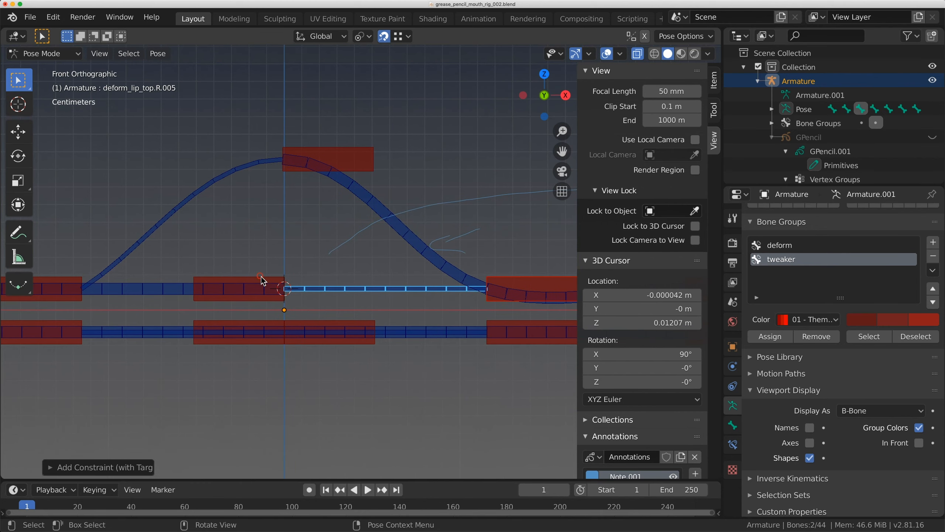
# - Add a Stretch To constraint to deform_lip_top.R.005, targeting the upper-lip centre tweaker on the opposite side from control_lip_top.L.001
pyautogui.click(262, 280)
pyautogui.keyDown('shift'); pyautogui.click(328, 291); pyautogui.keyUp('shift')
pyautogui.press('shift+super+c')
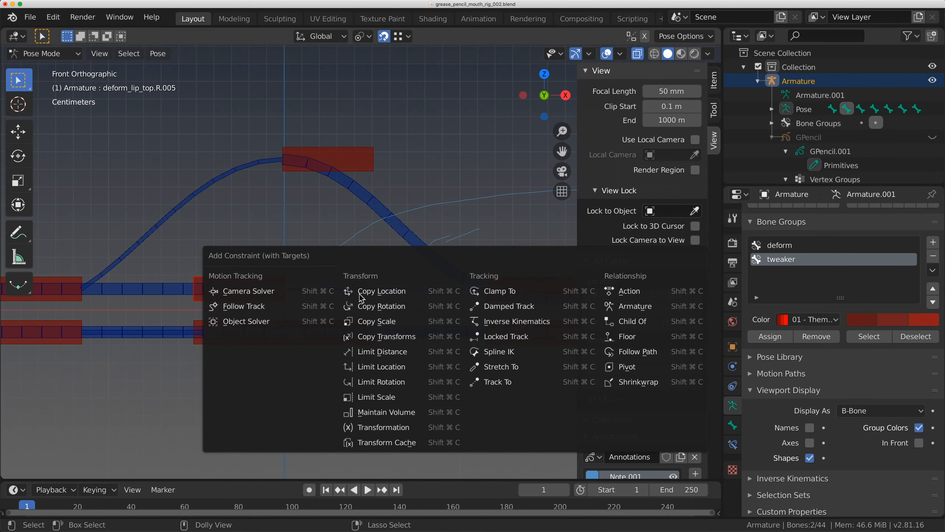
pyautogui.click(512, 367)
# - Add a Copy Rotation constraint to deform_lip_bot.L.005, targeting the lower-lip tweaker at the bone's outer end
pyautogui.moveTo(190, 328); pyautogui.dragTo(190, 327)
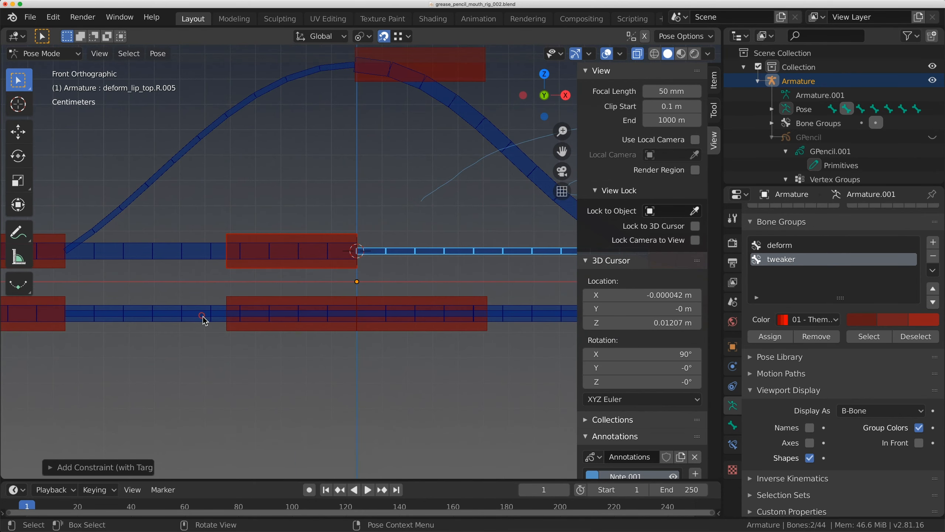
pyautogui.click(267, 303)
pyautogui.keyDown('shift'); pyautogui.click(289, 316); pyautogui.keyUp('shift')
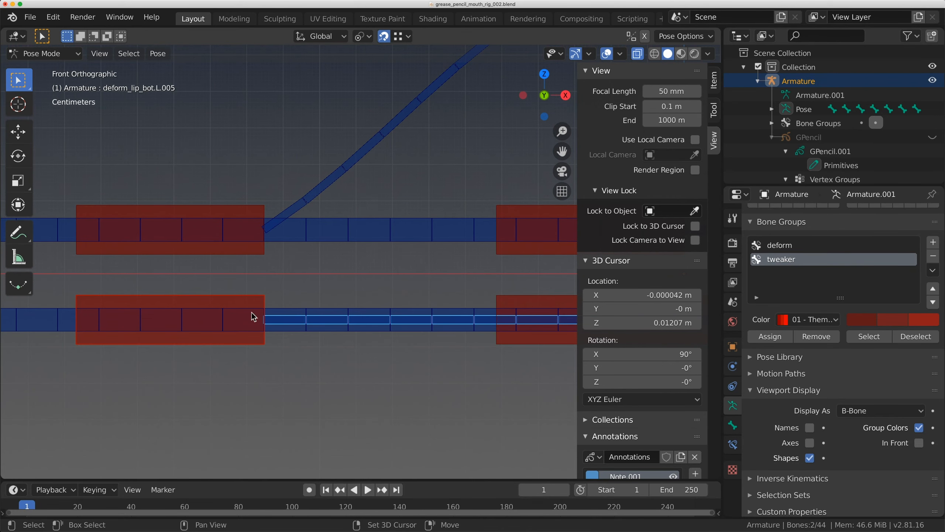
pyautogui.press('shift+super+c')
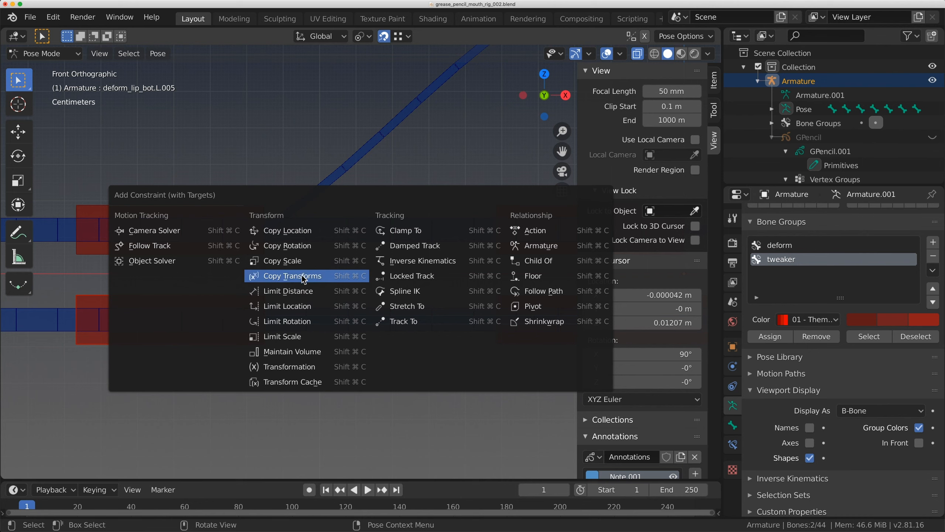
pyautogui.click(306, 246)
# - Add a Stretch To constraint to deform_lip_bot.L.005 with control_lip_bot.R.001 as its target
pyautogui.keyDown('shift'); pyautogui.moveTo(402, 291); pyautogui.dragTo(354, 287, button='middle'); pyautogui.keyUp('shift')
pyautogui.click(440, 286)
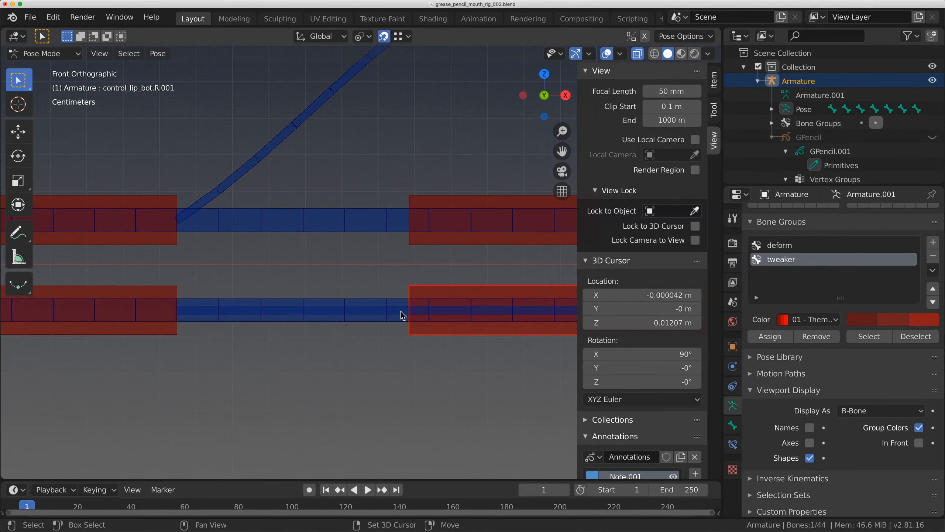
pyautogui.keyDown('shift'); pyautogui.click(391, 310); pyautogui.keyUp('shift')
pyautogui.click(401, 308)
pyautogui.click(423, 291)
pyautogui.keyDown('shift'); pyautogui.click(404, 309); pyautogui.keyUp('shift')
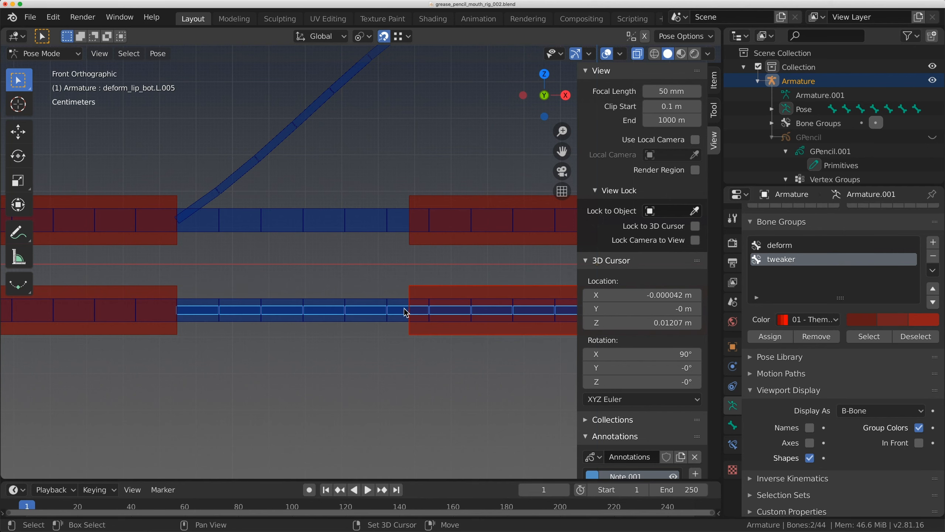
pyautogui.press('shift+super+c')
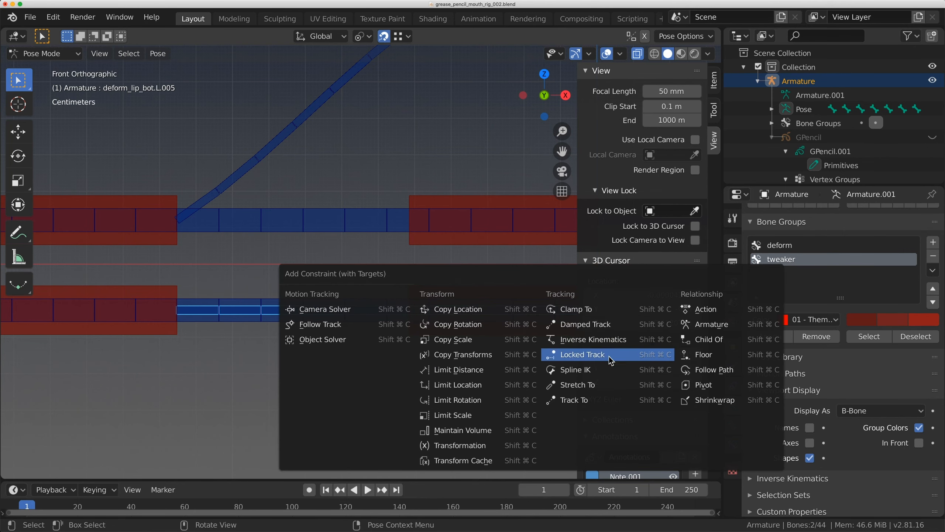
pyautogui.click(606, 386)
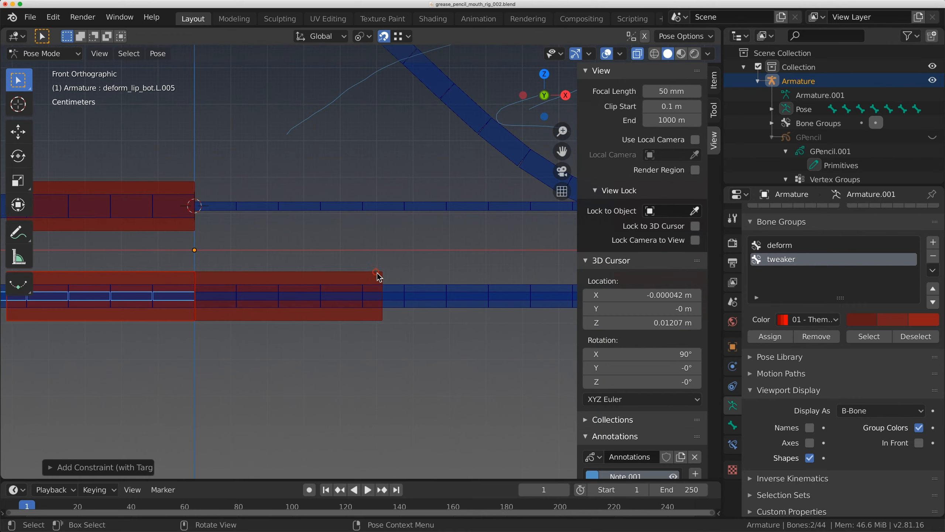
# - Add a Copy Location constraint to deform_lip_bot.R.005 with control_lip_bot.L.002 as its target
pyautogui.click(377, 273)
pyautogui.keyDown('shift'); pyautogui.moveTo(459, 303); pyautogui.dragTo(249, 299, button='middle'); pyautogui.keyUp('shift')
pyautogui.scroll(2, 249, 299)
pyautogui.click(483, 256)
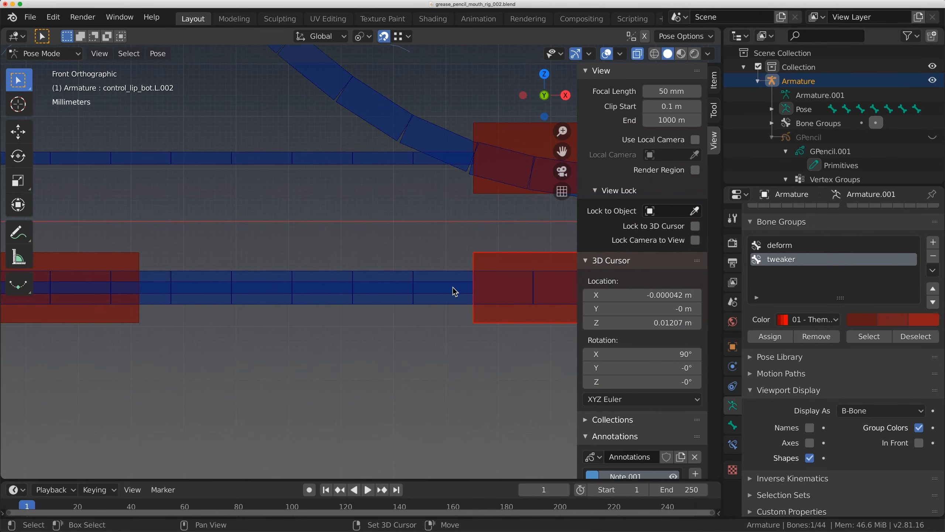
pyautogui.keyDown('shift'); pyautogui.click(456, 283); pyautogui.keyUp('shift')
pyautogui.scroll(-3, 425, 286)
pyautogui.press('shift+super+c')
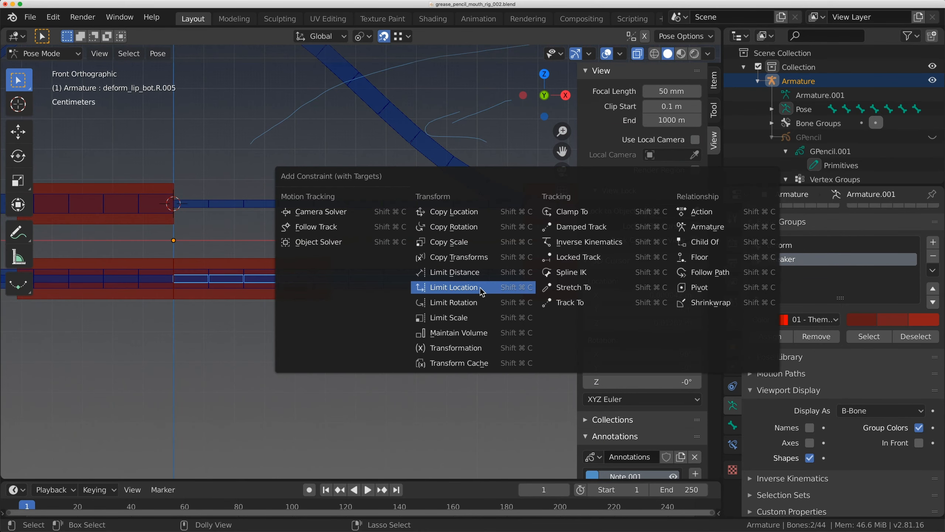
pyautogui.click(479, 212)
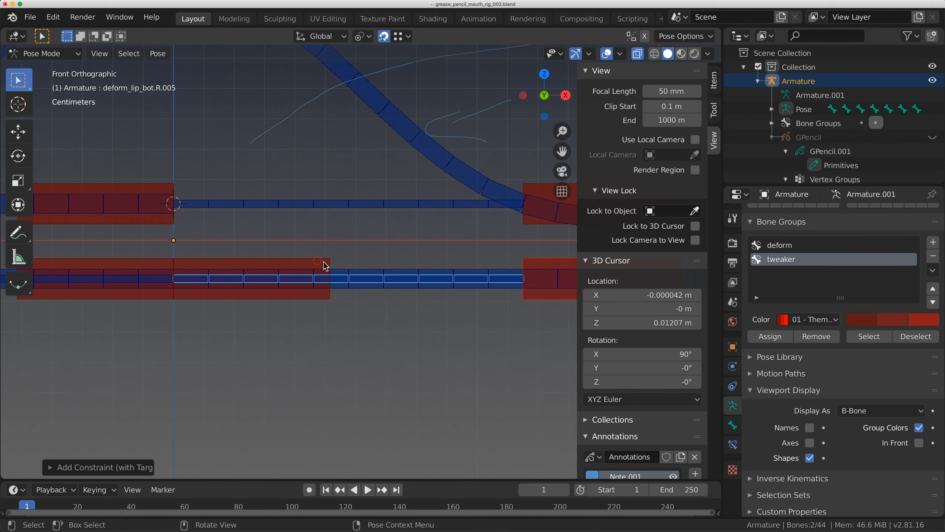
# - Add a Stretch To constraint to deform_lip_bot.R.005 with control_lip_bot.L.001 as its target
pyautogui.click(324, 262)
pyautogui.scroll(2, 348, 286)
pyautogui.keyDown('shift'); pyautogui.click(357, 285); pyautogui.keyUp('shift')
pyautogui.press('shift+super+c')
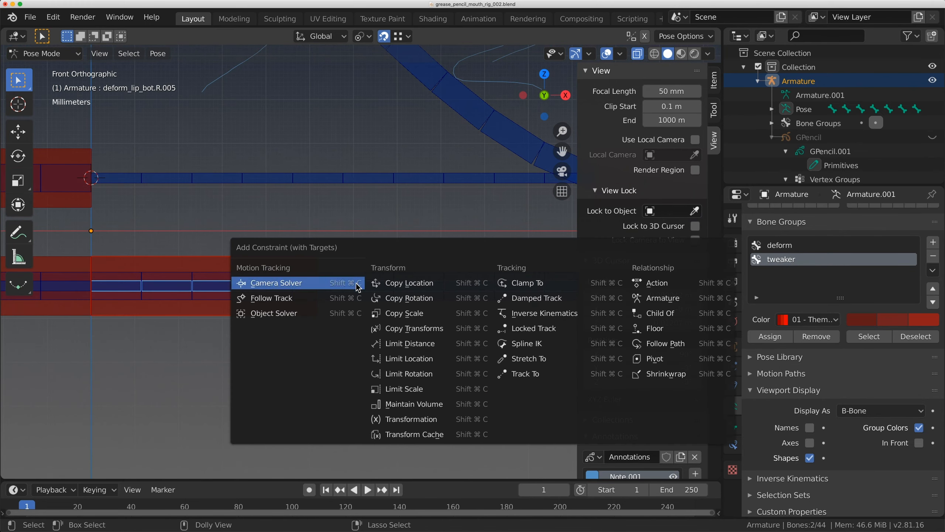
pyautogui.click(538, 353)
# - Test the lip curvature by pulling both lower-lip centre tweakers down and raising control_lip_top.R.001
pyautogui.scroll(-2, 326, 301)
pyautogui.keyDown('shift'); pyautogui.click(321, 282); pyautogui.keyUp('shift')
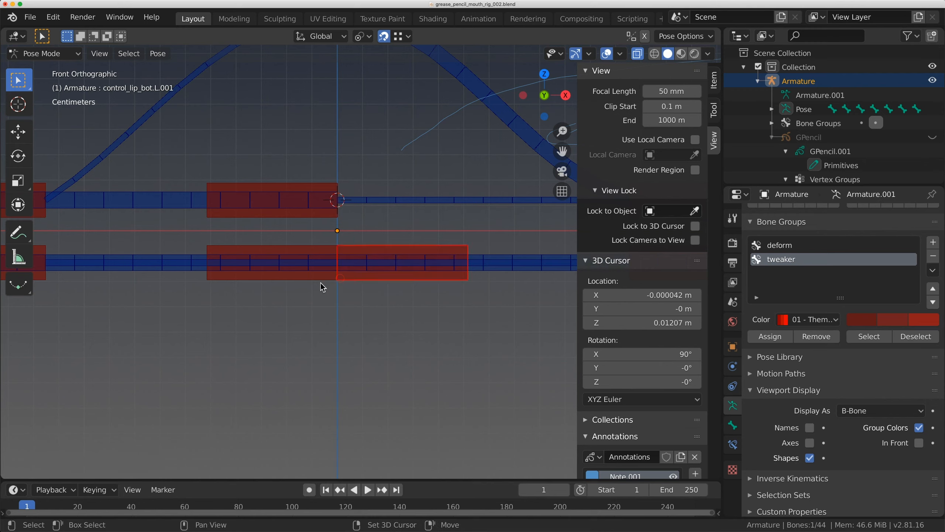
pyautogui.scroll(-2, 342, 280)
pyautogui.press('g')
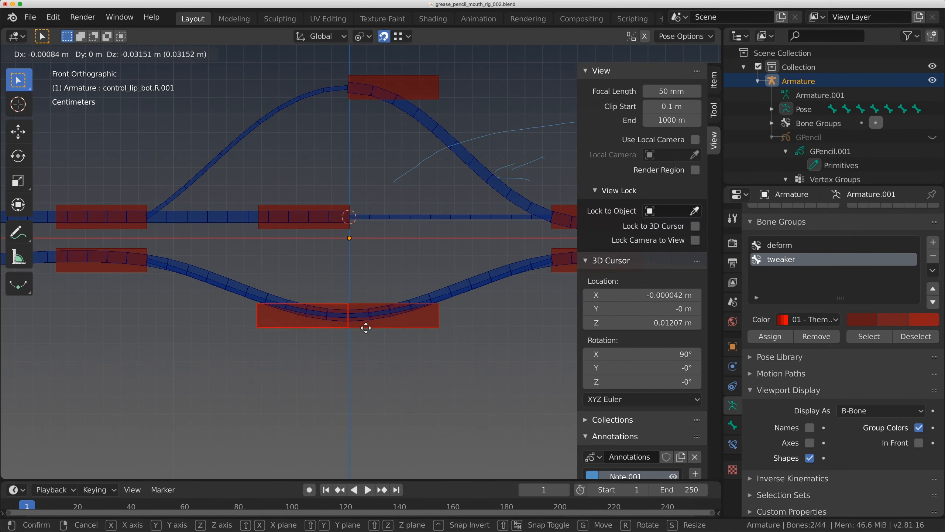
pyautogui.click(367, 357)
pyautogui.click(336, 222)
pyautogui.press('g')
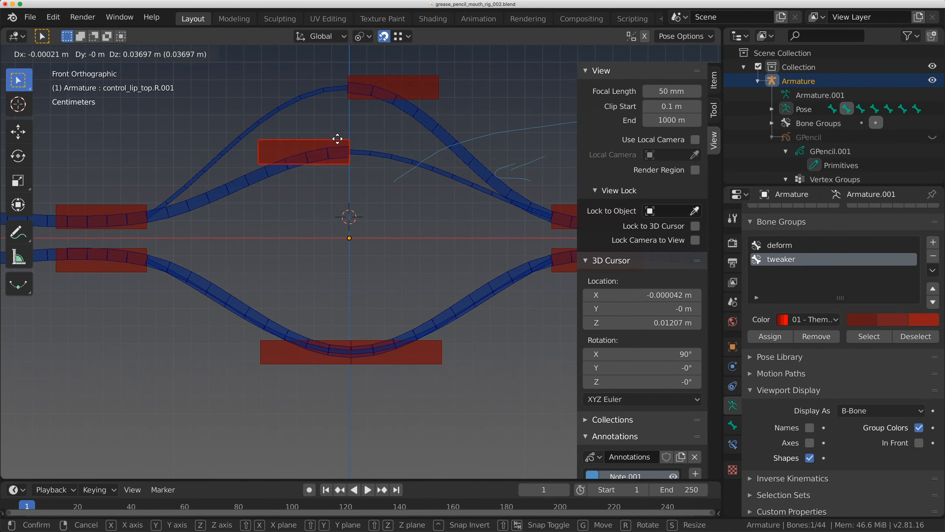
pyautogui.click(334, 75)
# - Clear the location of control_lip_top.L.001 and of all the other bones to return the mouth to its rest pose
pyautogui.click(360, 80)
pyautogui.hotkey('alt', 'g')
pyautogui.press('a')
pyautogui.hotkey('alt', 'g')
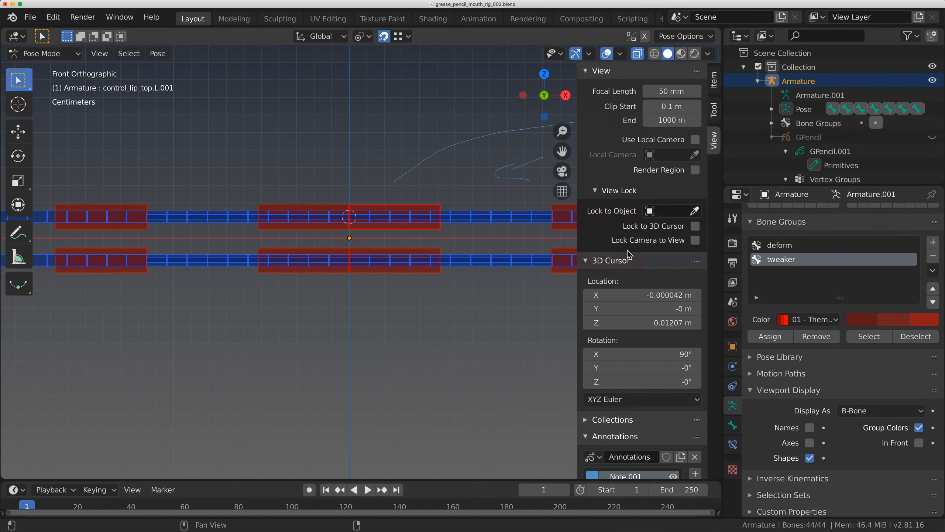
# - Unhide the GPencil object and raise both upper-lip centre tweakers along global Z to open the mouth
pyautogui.click(932, 137)
pyautogui.click(341, 215)
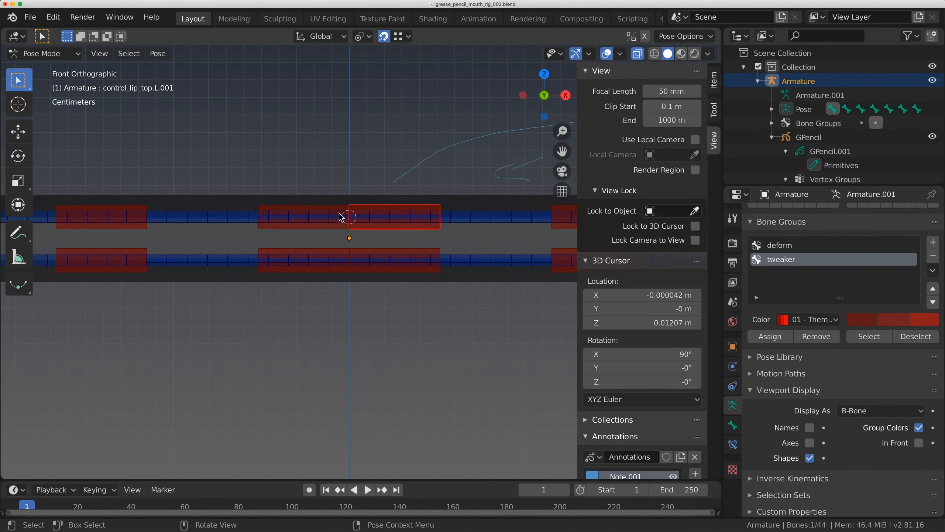
pyautogui.keyDown('shift'); pyautogui.click(368, 268); pyautogui.keyUp('shift')
pyautogui.press('g')
pyautogui.press('z')
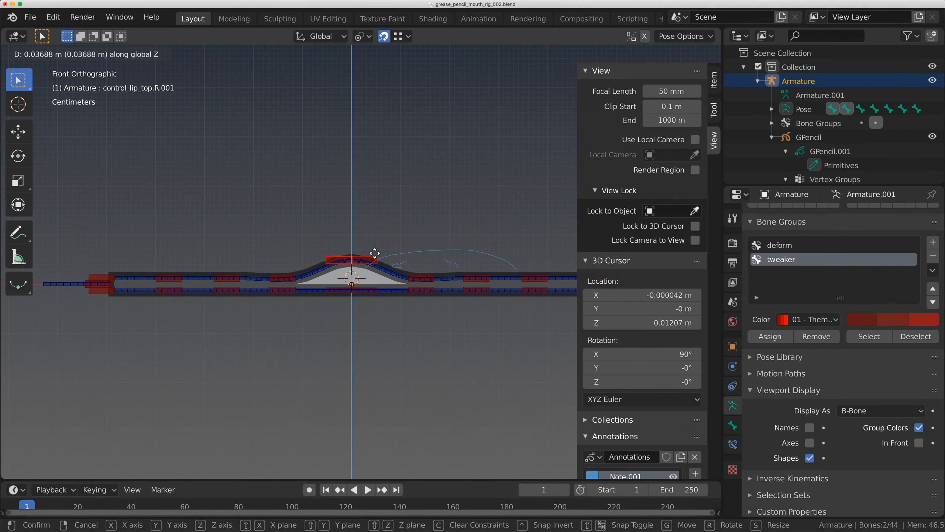
pyautogui.click(381, 228)
# - Move the upper-lip tweakers control_lip_top.L.002, L.003 and L.004 one by one to shape that half of the open lip
pyautogui.click(422, 278)
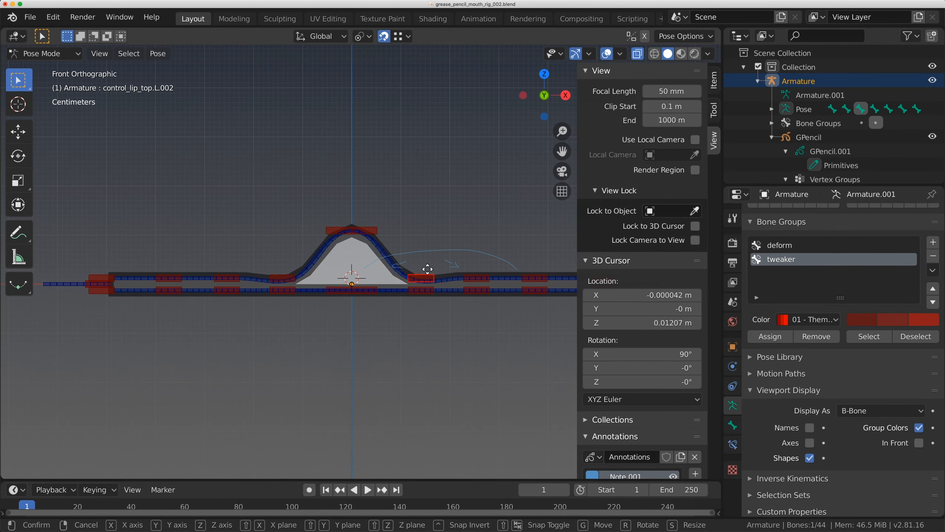
pyautogui.press('g')
pyautogui.click(432, 232)
pyautogui.click(476, 274)
pyautogui.press('g')
pyautogui.click(396, 249)
pyautogui.keyDown('shift'); pyautogui.moveTo(484, 263); pyautogui.dragTo(315, 266, button='middle'); pyautogui.keyUp('shift')
pyautogui.scroll(-1, 315, 266)
pyautogui.click(350, 278)
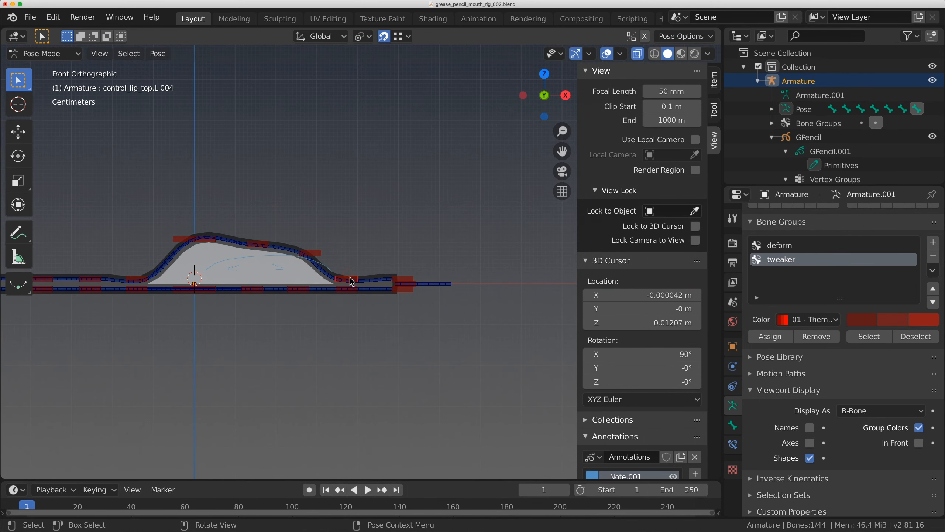
pyautogui.press('g')
pyautogui.click(399, 271)
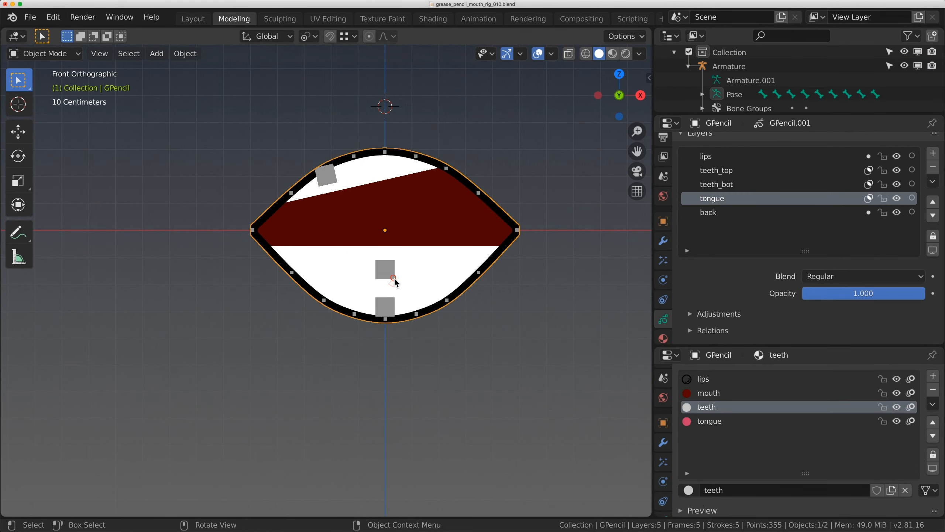
# - Activate the armature in the finished mouth rig, lower the bottom teeth control, and raise and rotate the tongue control
pyautogui.click(830, 67)
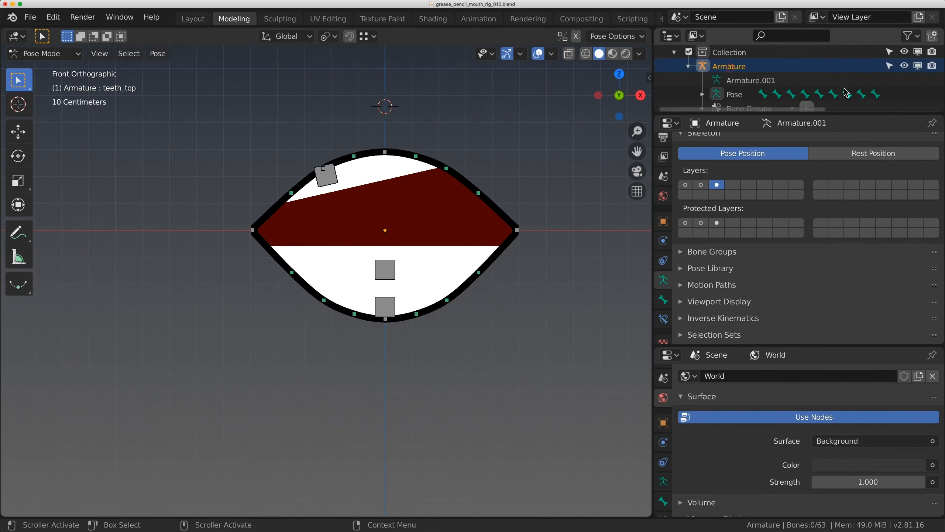
pyautogui.scroll(-3, 848, 91)
pyautogui.click(388, 271)
pyautogui.press('g')
pyautogui.click(379, 309)
pyautogui.click(393, 304)
pyautogui.press('g')
pyautogui.click(397, 285)
pyautogui.press('r')
pyautogui.click(395, 283)
# - Raise the lower-lip centre control, control_bot.C.001, to partly close the mouth
pyautogui.click(385, 320)
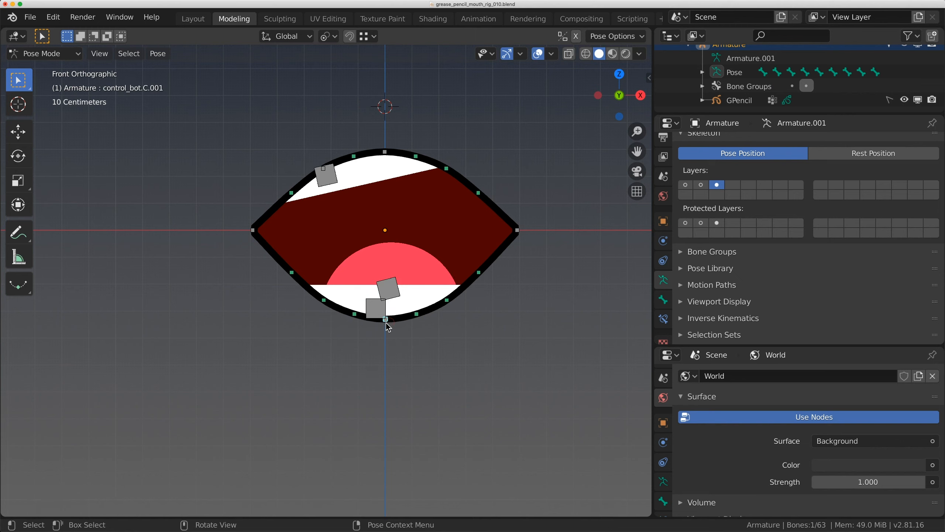
pyautogui.press('g')
pyautogui.click(376, 274)
# - Lower the upper-lip centre control slightly and shift the teeth_top control toward the middle of the mouth
pyautogui.click(386, 152)
pyautogui.press('g')
pyautogui.click(381, 165)
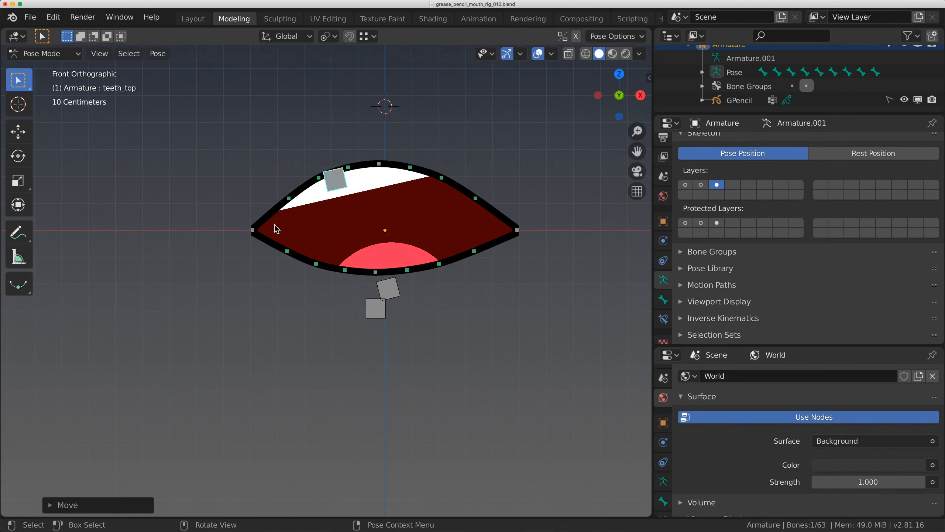
pyautogui.click(327, 166)
pyautogui.press('g')
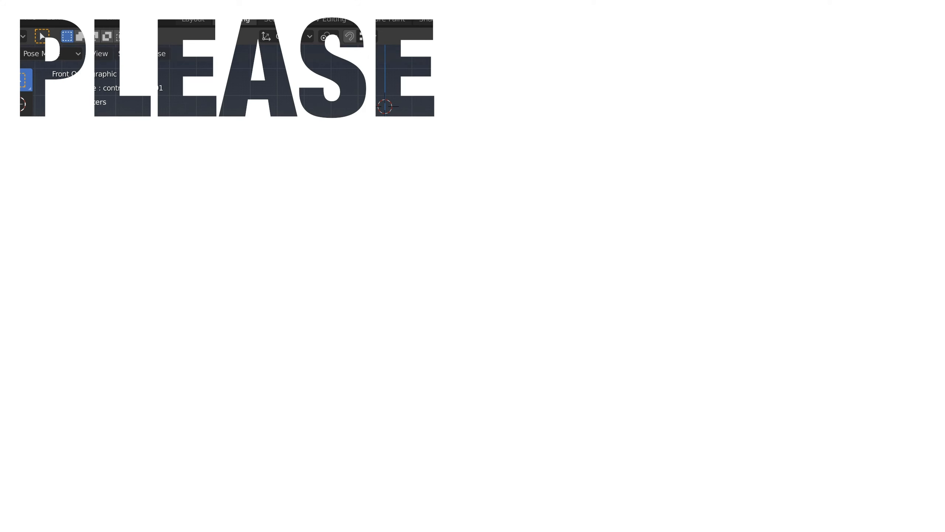